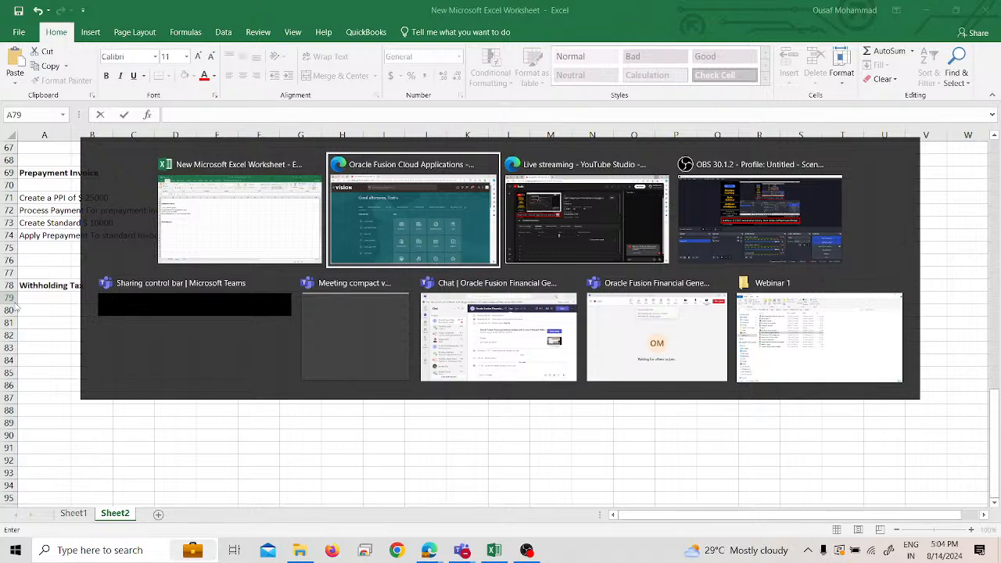
- Return to the Excel worksheet and enter "Create Tax Authority ( like the Supplier)" in A79 under the Withholding Tax heading
key(Tab)
key(Tab)
key(alt+Tab)
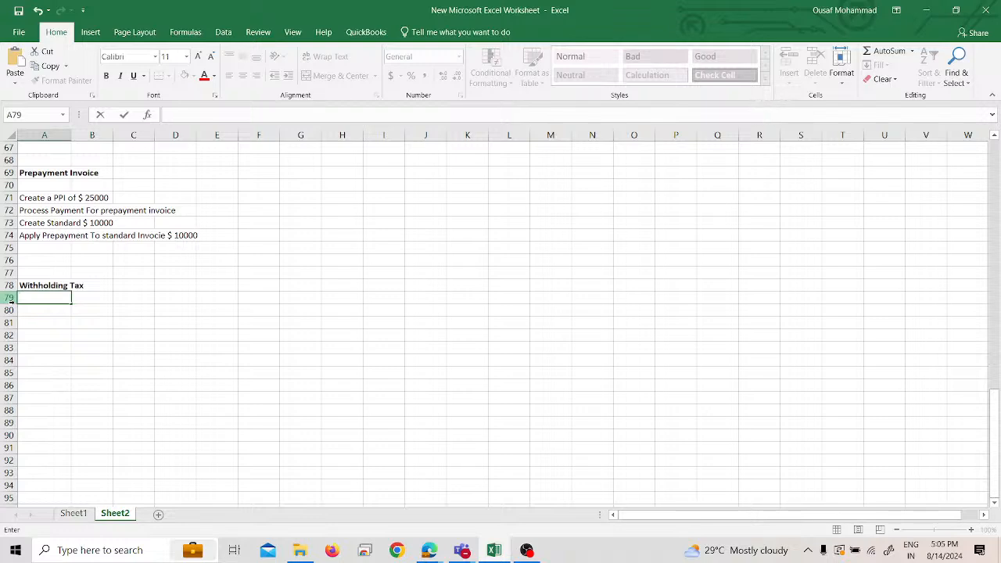
text(Create a)
key(BackSpace)
text(Tax Authority )
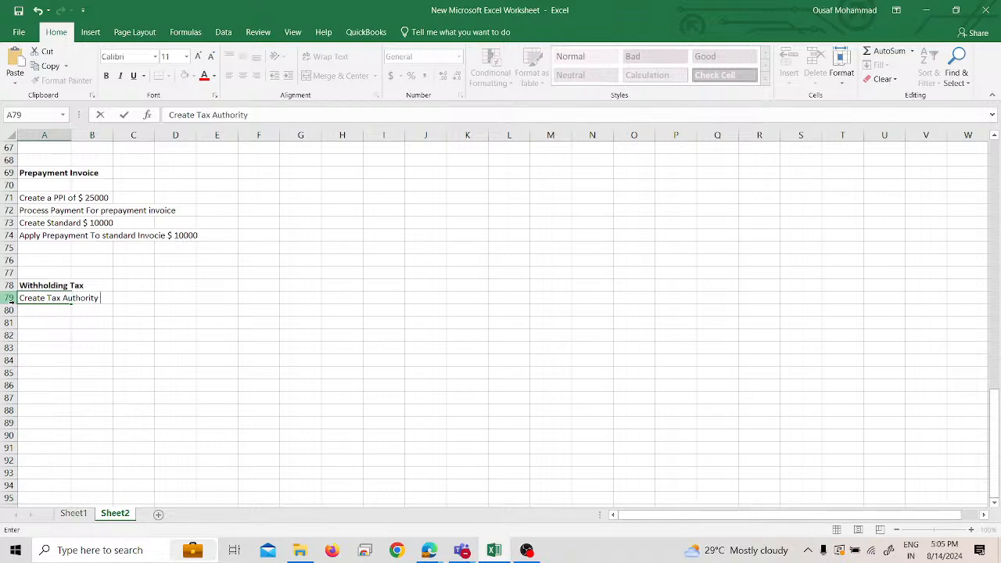
text(( like th)
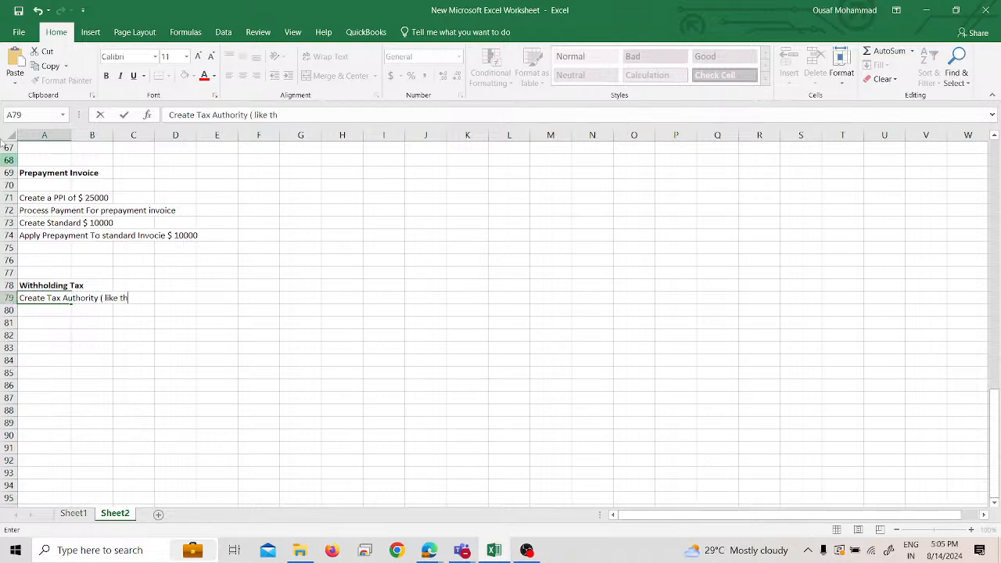
text(e Supplier) .)
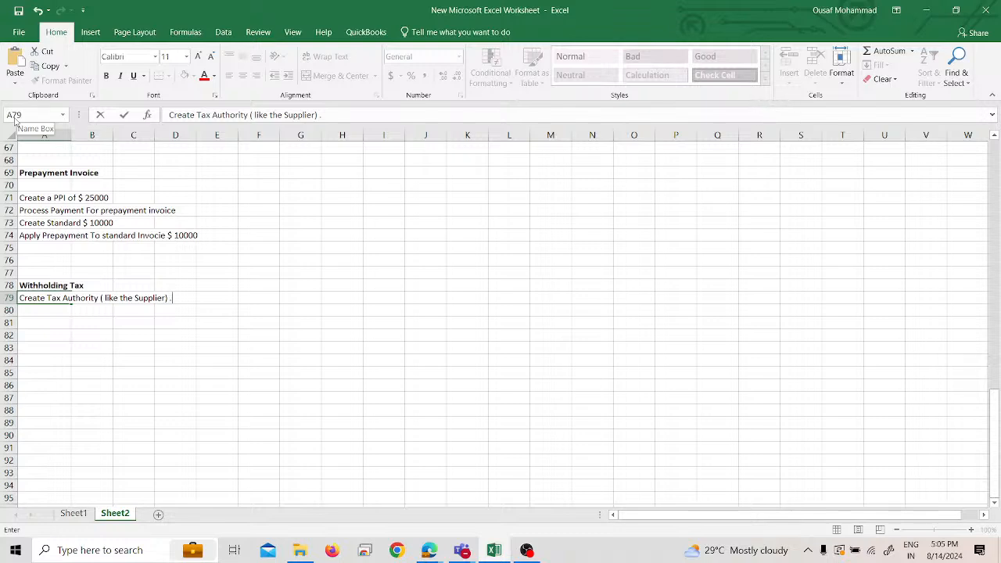
key(Return)
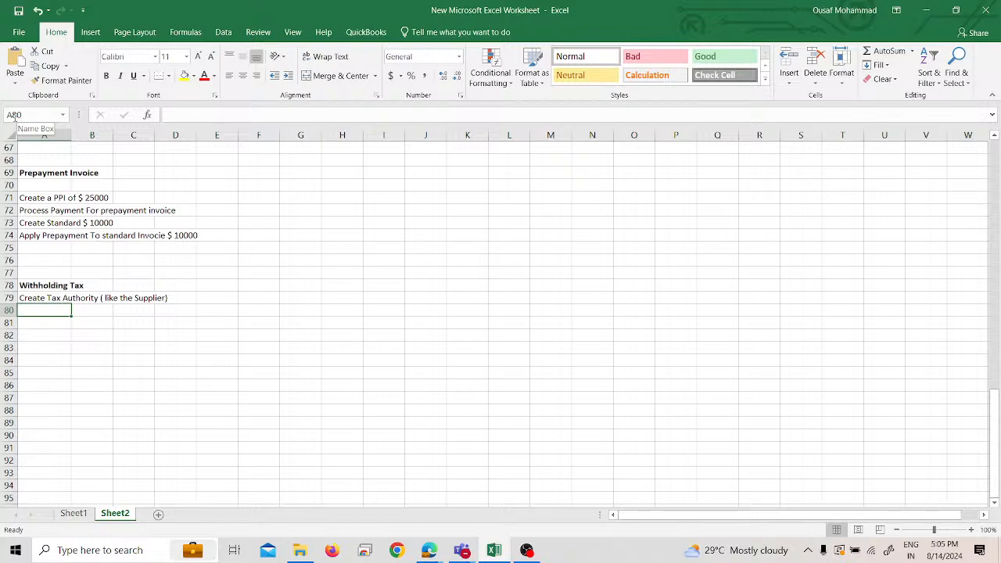
- Enter "Set up WHT Tax Options ( For which BU we creating withholding tax)" in cell A80
text(Set)
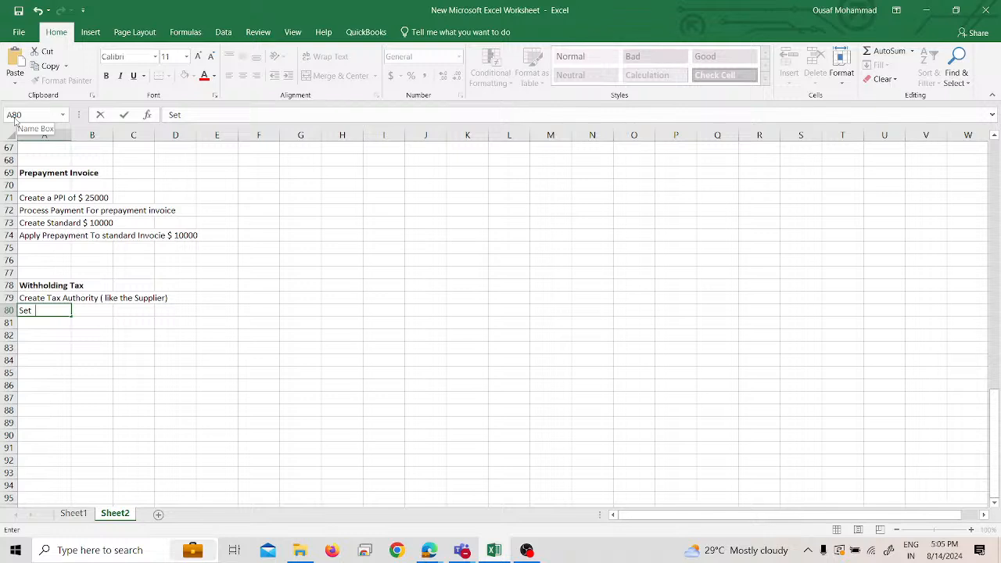
text(  up WHT Tax Options)
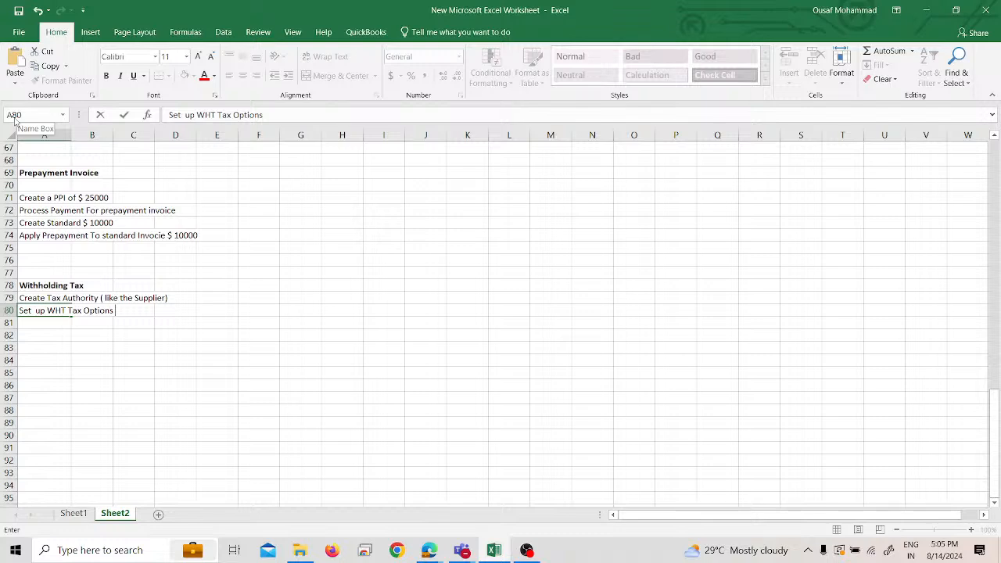
text( ( For which BU)
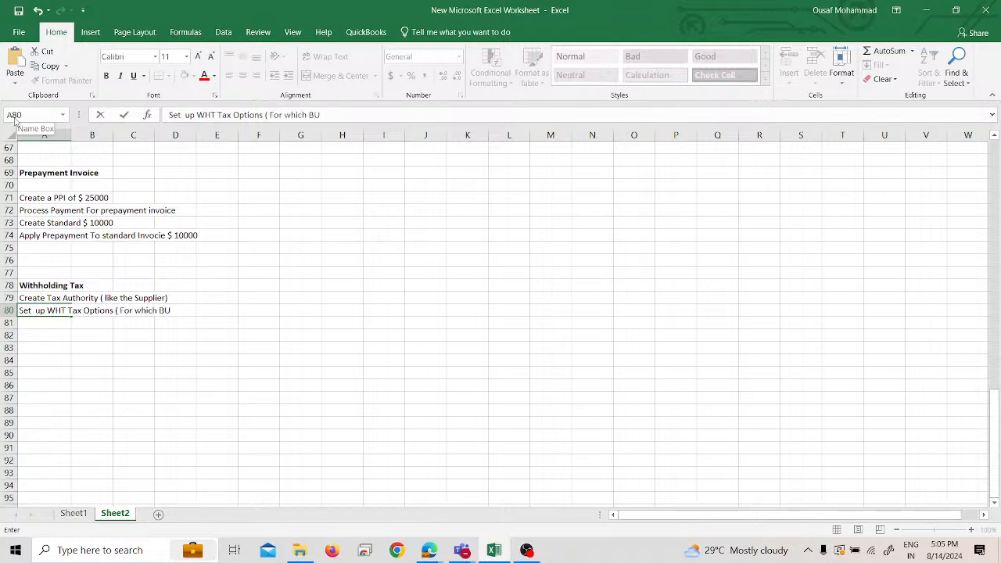
text( we creating with)
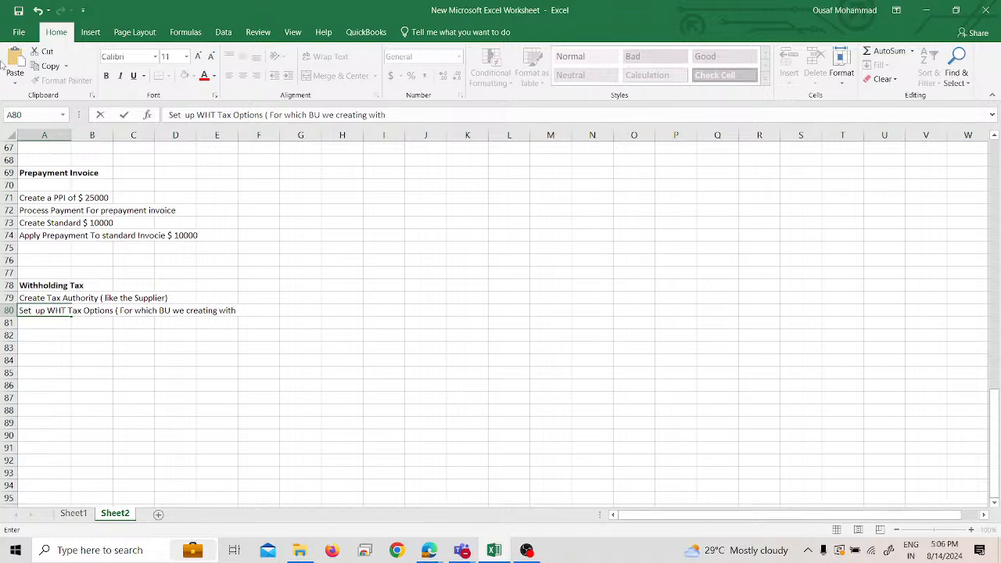
text(holding)
text( ta)
key(BackSpace)
text(tax))
key(Return)
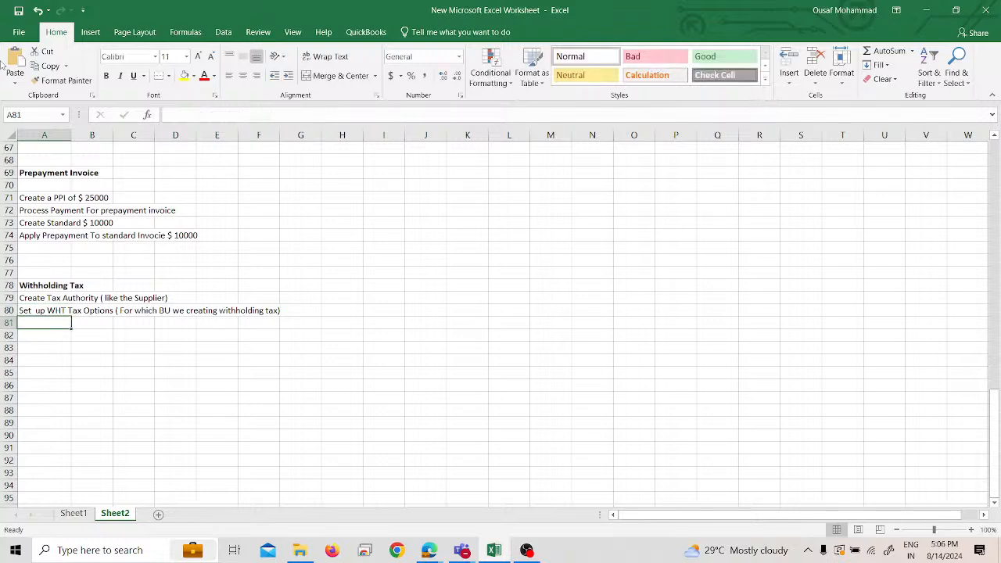
- Add the line "Tax code - 15 %" in cell A81 of the Withholding Tax list
text(Tax)
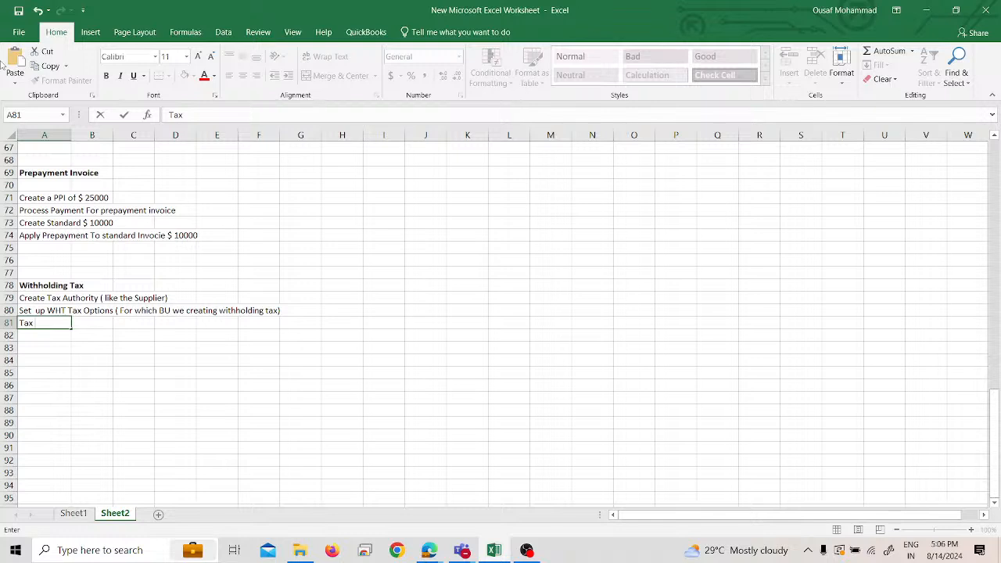
text( code - 15 %)
key(Return)
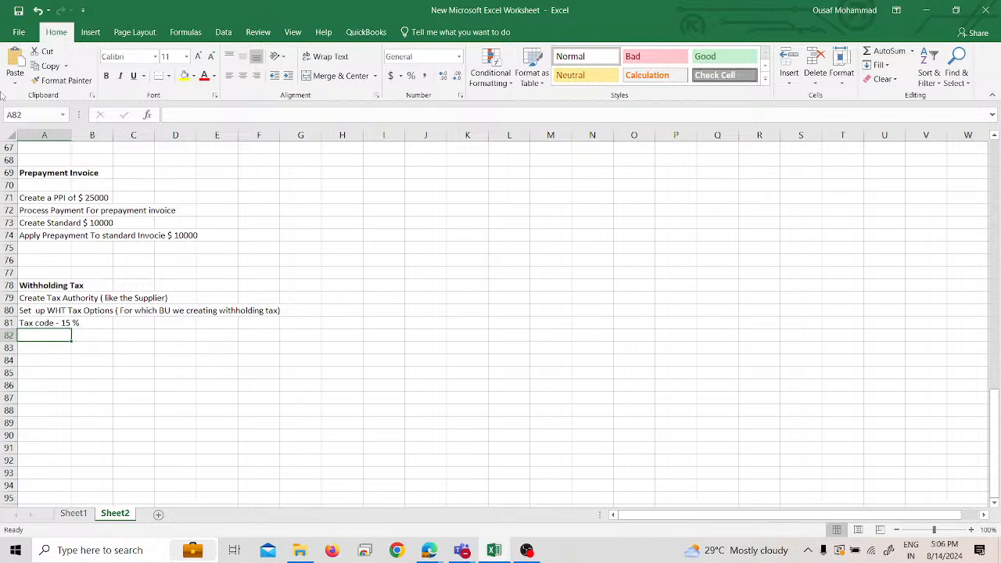
- Add the line "Tax Group ( classification)" in cell A82 of the Withholding Tax list
text(Tax Gro)
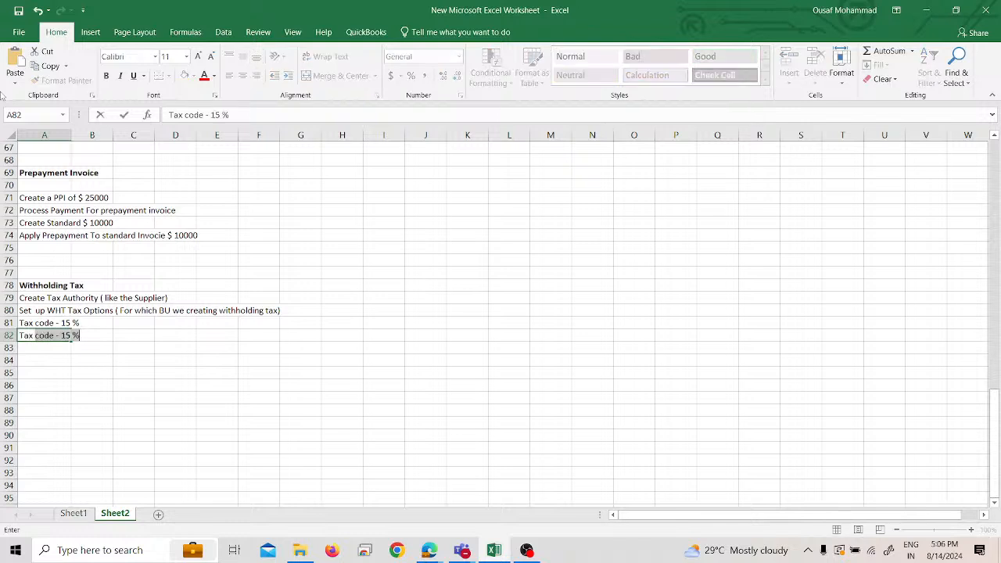
text(up ( cls)
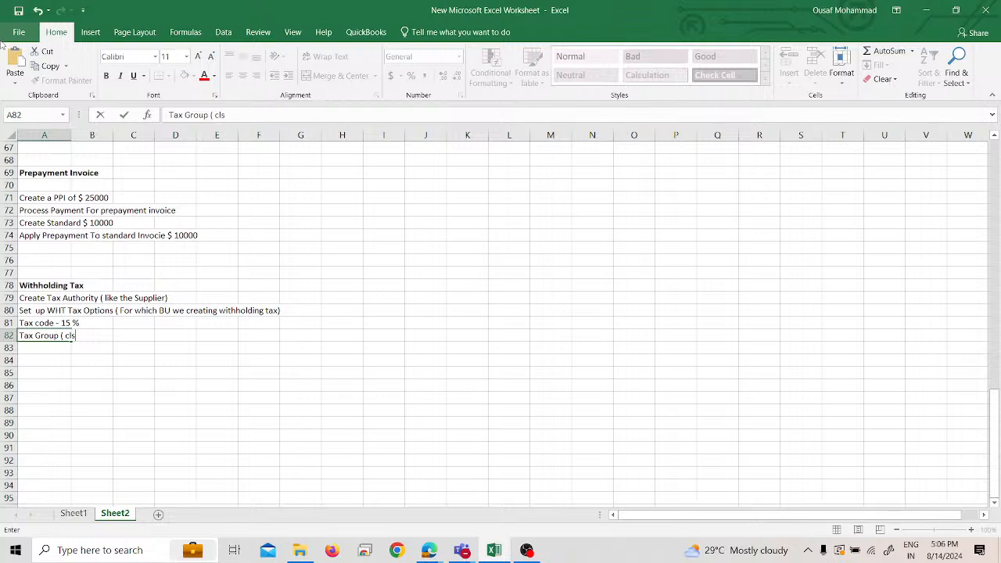
key(BackSpace)
text(assification))
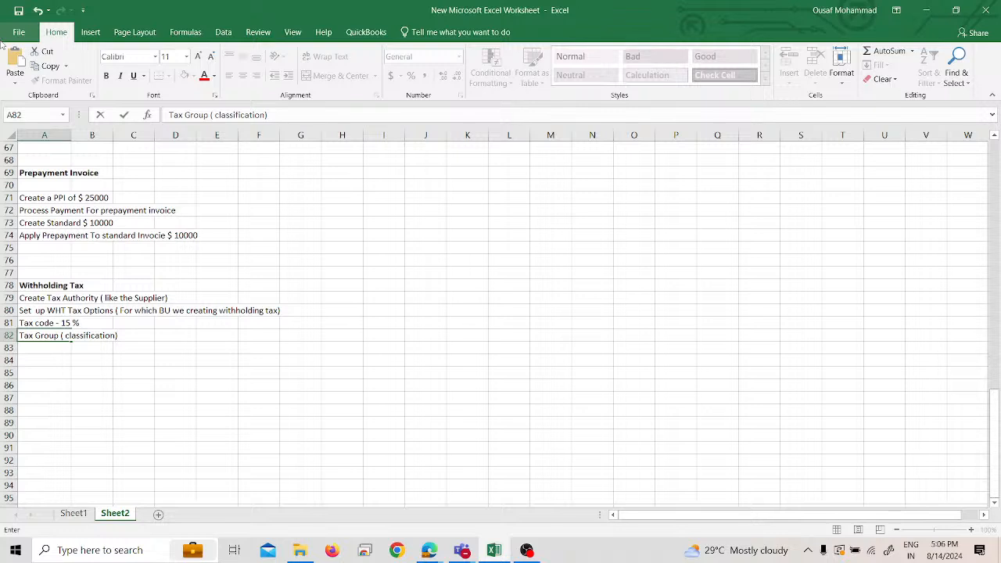
text(ass)
text(ing)
key(BackSpace)
key(BackSpace)
key(BackSpace)
key(BackSpace)
key(BackSpace)
key(BackSpace)
key(Return)
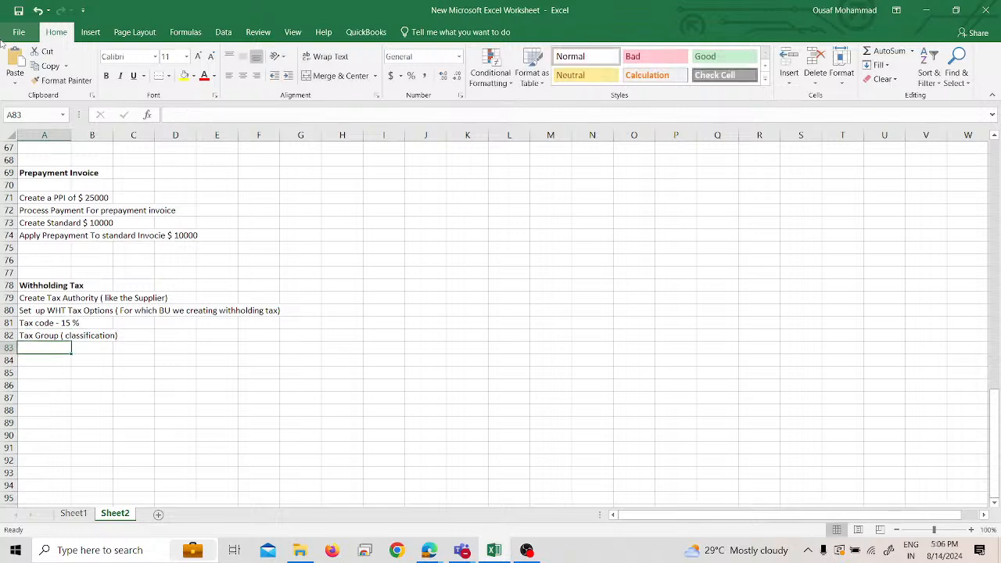
- Enter "Assign WHT to the tax group" in cell A83 as the next Withholding Tax item
text(Assign WHT)
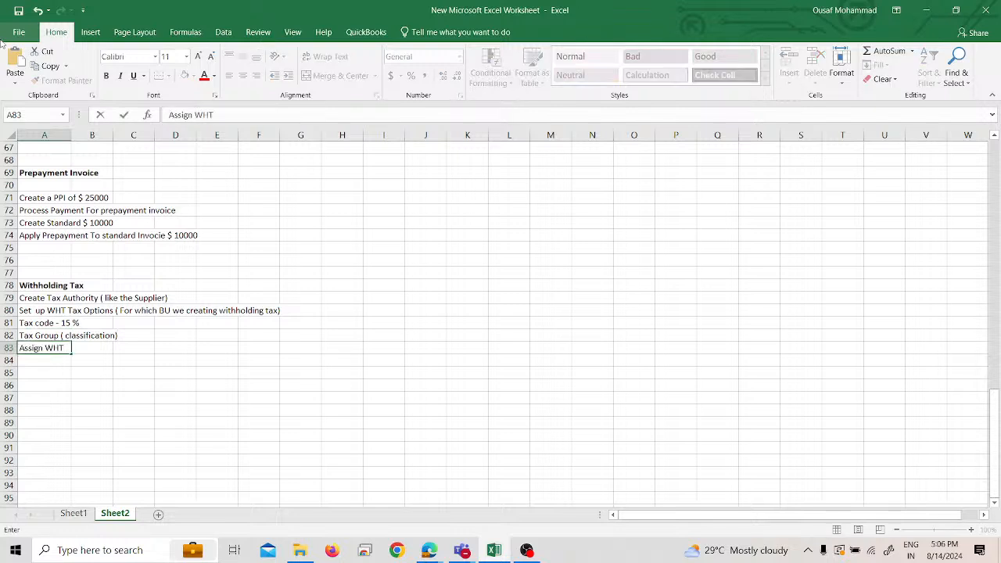
text( to the tax group)
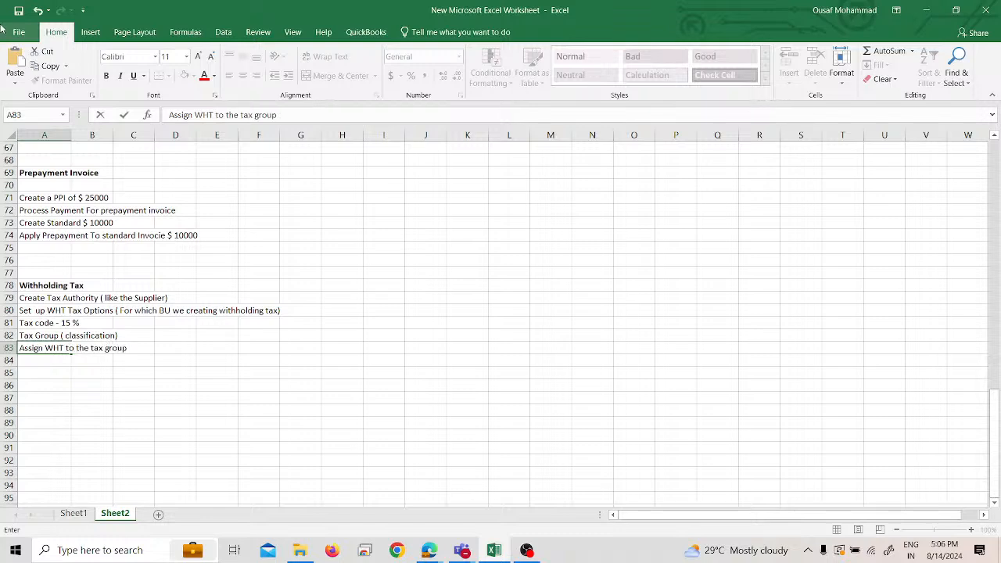
key(Return)
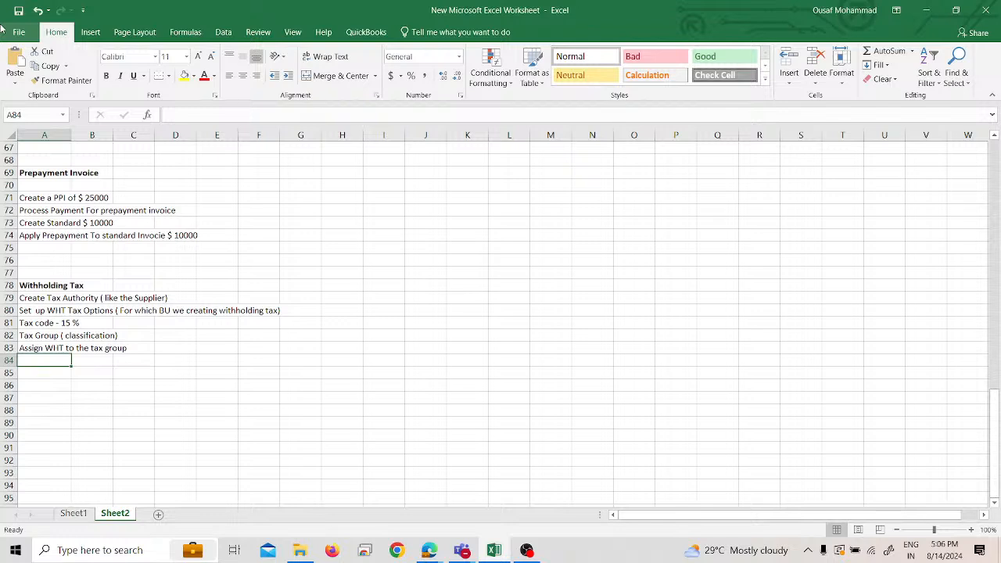
- Enter "withholding calendar" in cell A84 as the next Withholding Tax item
text(with)
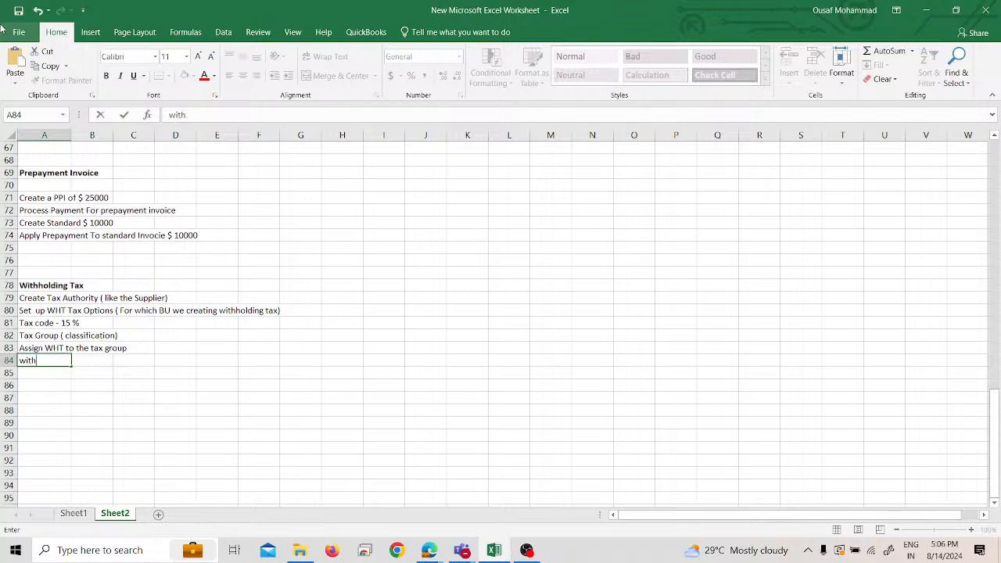
text(o)
key(BackSpace)
text(holding calendar)
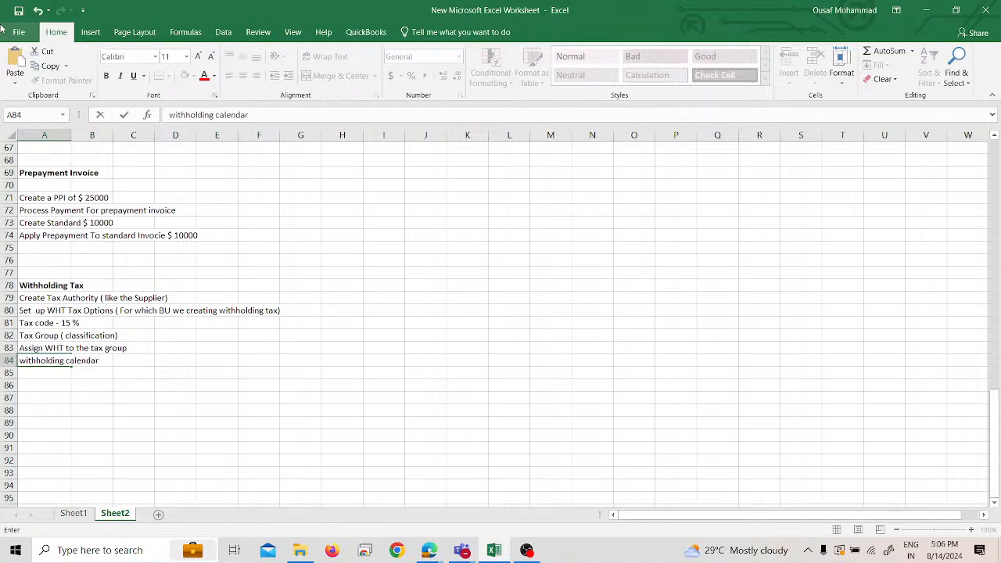
key(Return)
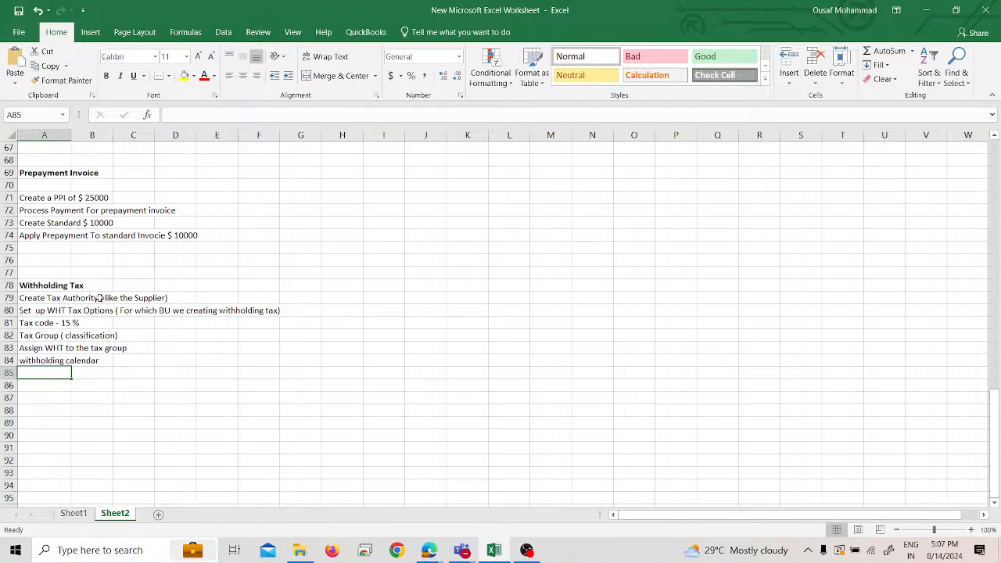
- Add "Invoice" in cell A85 as the last item of the Withholding Tax list
drag(45, 304, 278, 364)
click(48, 373)
text(Invoice)
key(Return)
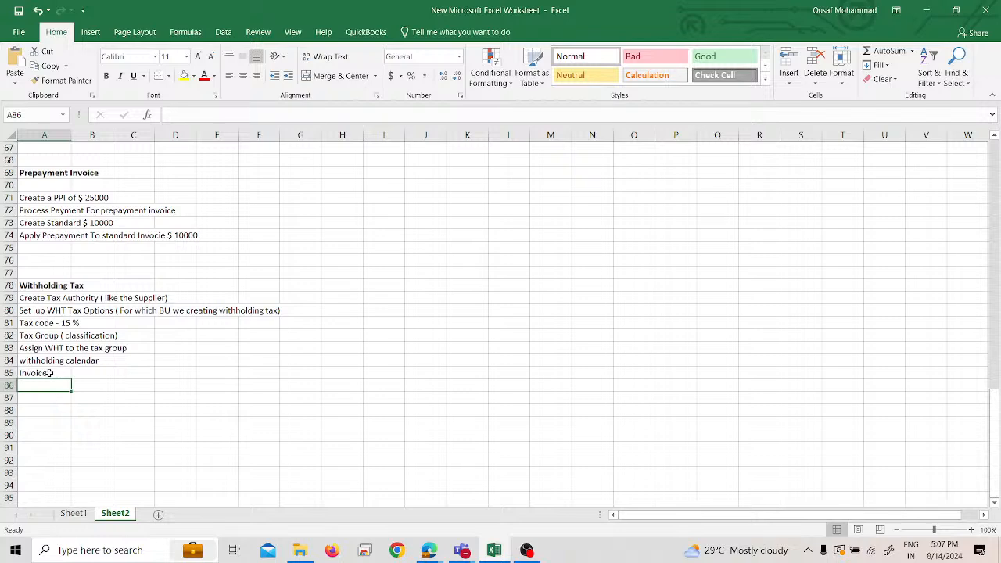
- Switch to Oracle Fusion Cloud Applications in the browser and open the Suppliers work area under Procurement
click(428, 550)
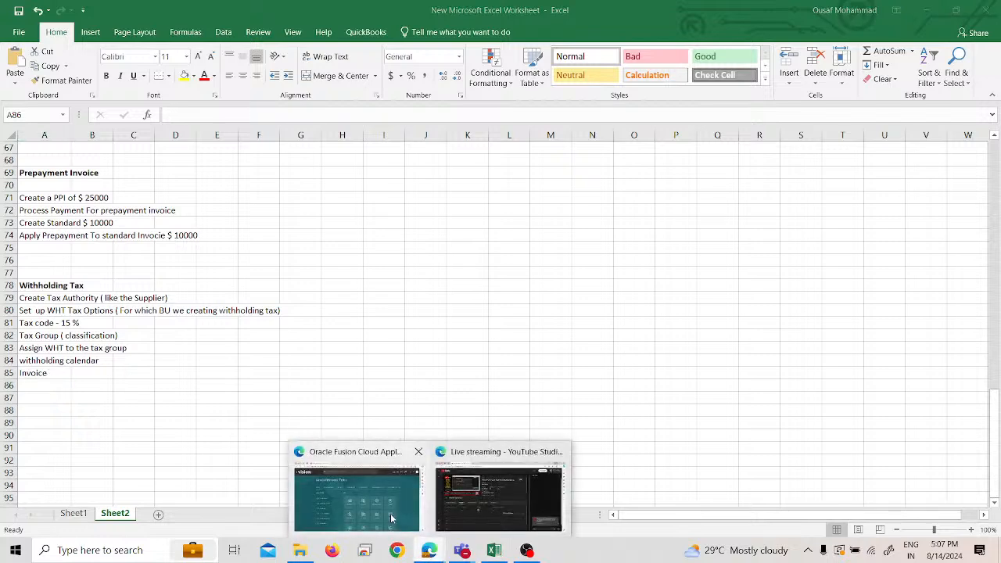
click(392, 519)
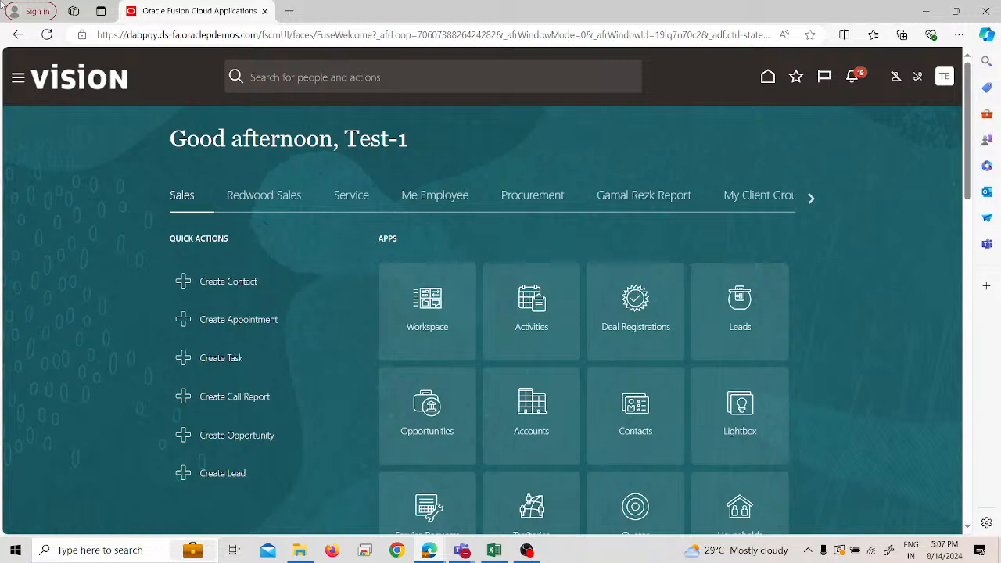
click(18, 77)
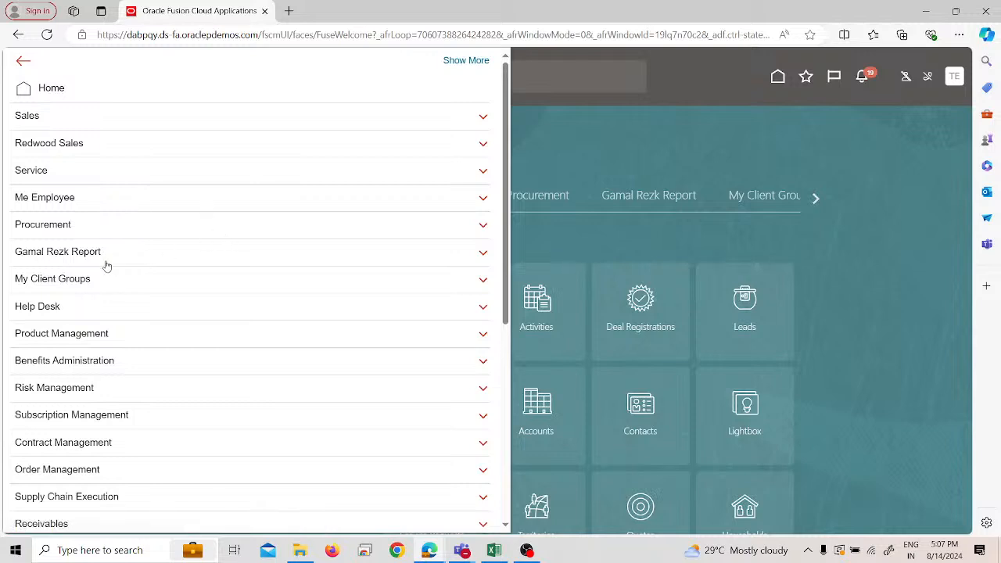
click(98, 227)
click(95, 242)
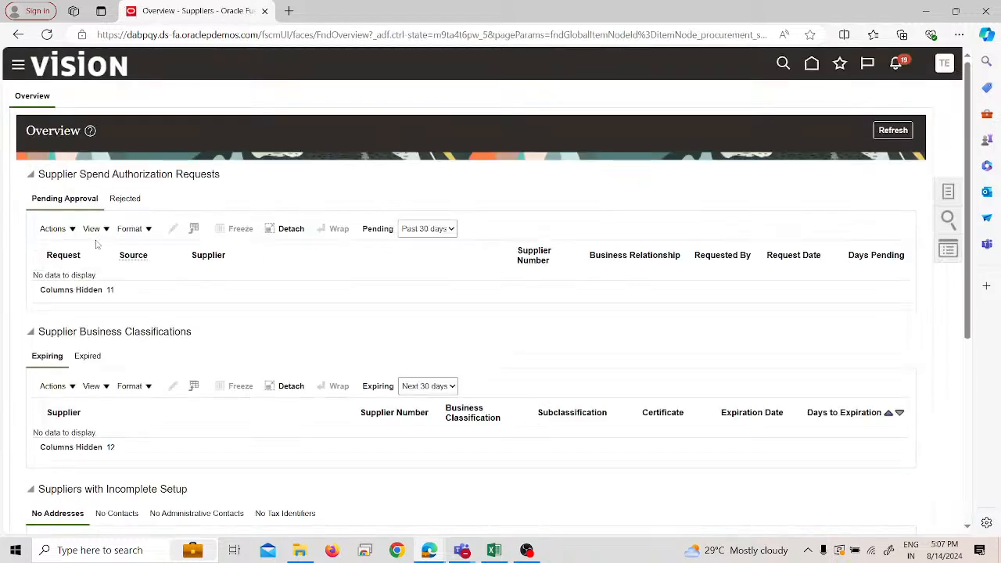
key(XF86AudioRaiseVolume)
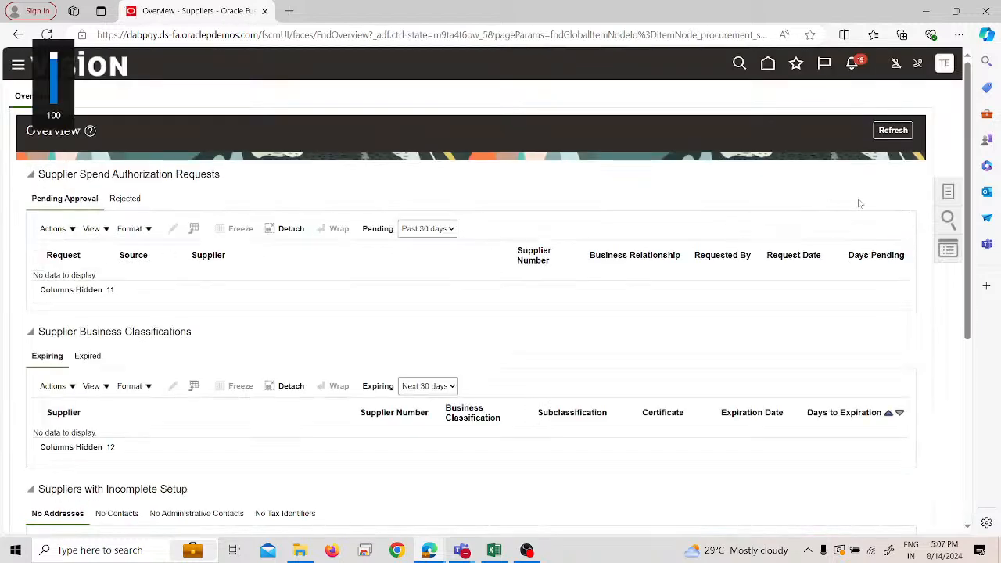
- Start creating a new supplier and name it "Test-1 WHT Authority"
click(948, 192)
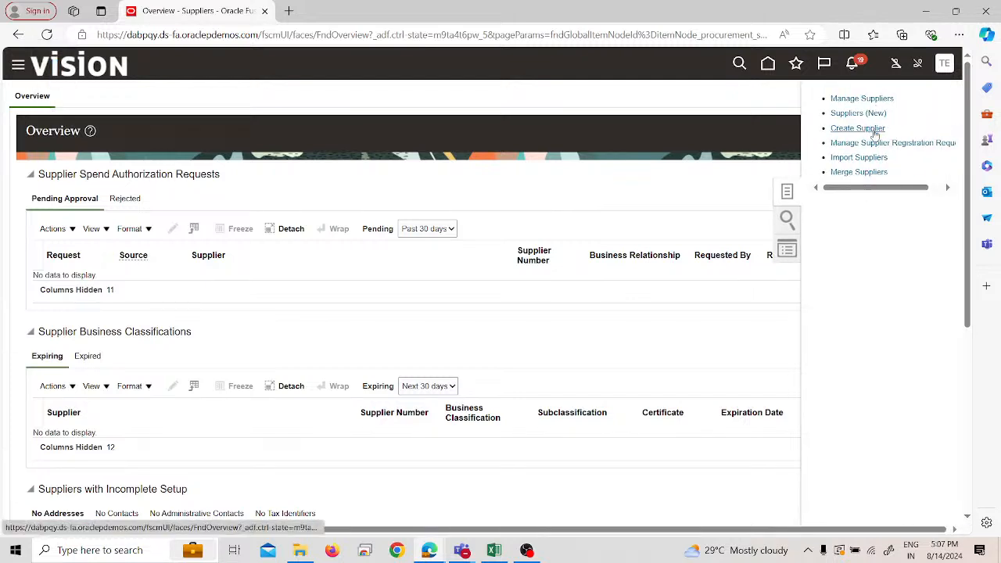
click(873, 129)
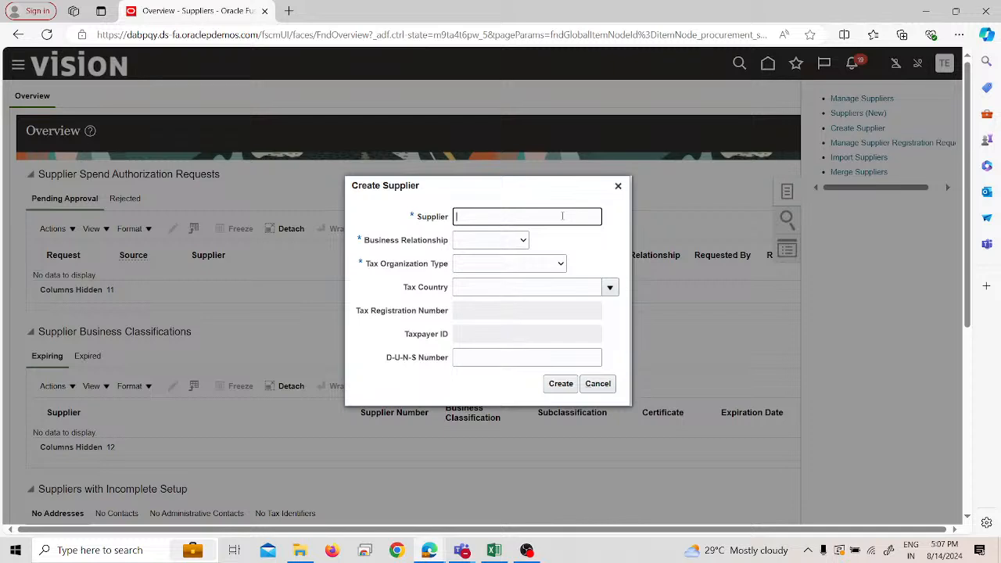
text(Test-1 WHT Authority)
- Set the business relationship to Spend Authorized and the tax organization type to Corporation, and create the supplier
click(482, 239)
click(488, 277)
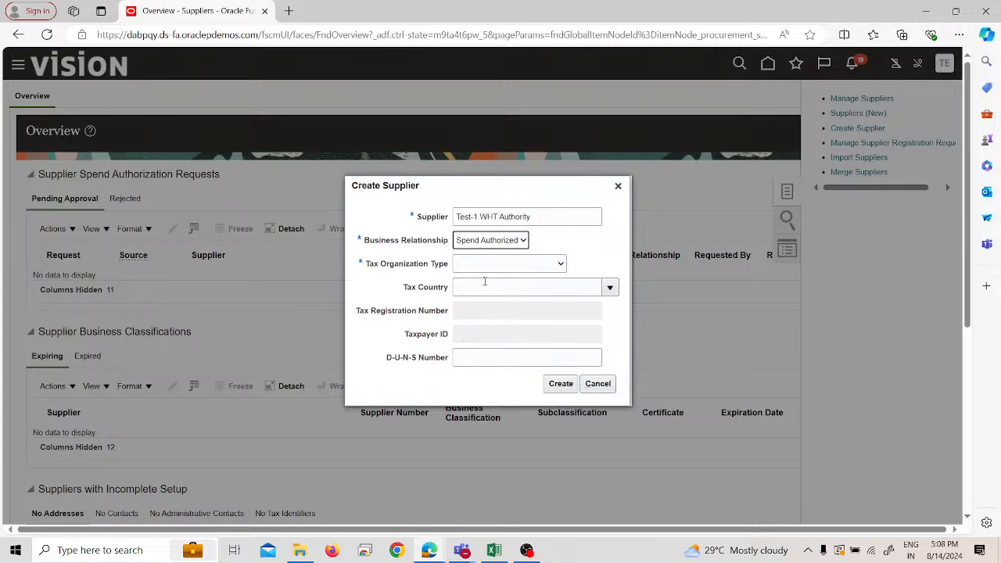
click(482, 265)
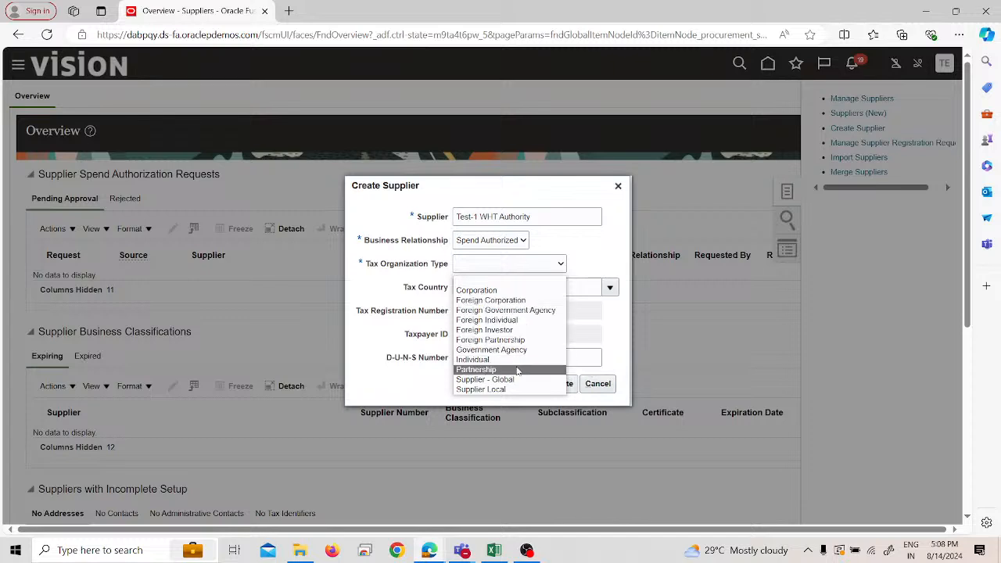
click(481, 291)
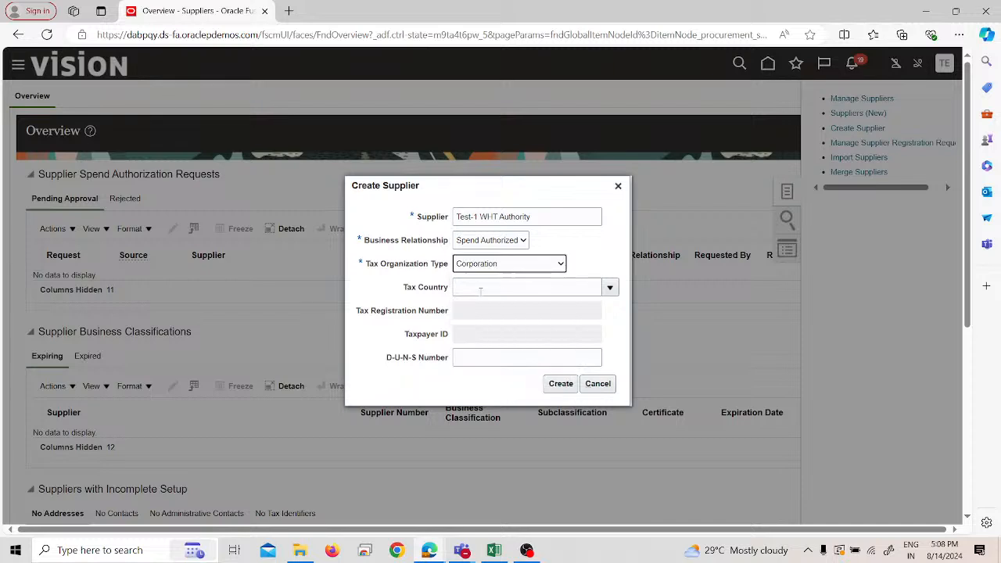
click(553, 383)
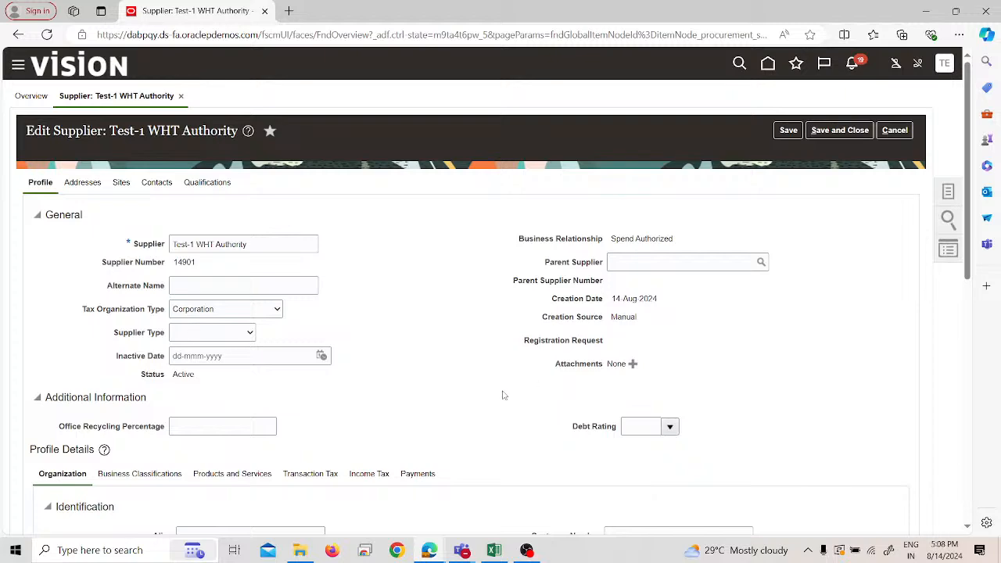
scroll(435, 388, down, 2)
scroll(436, 388, up, 1)
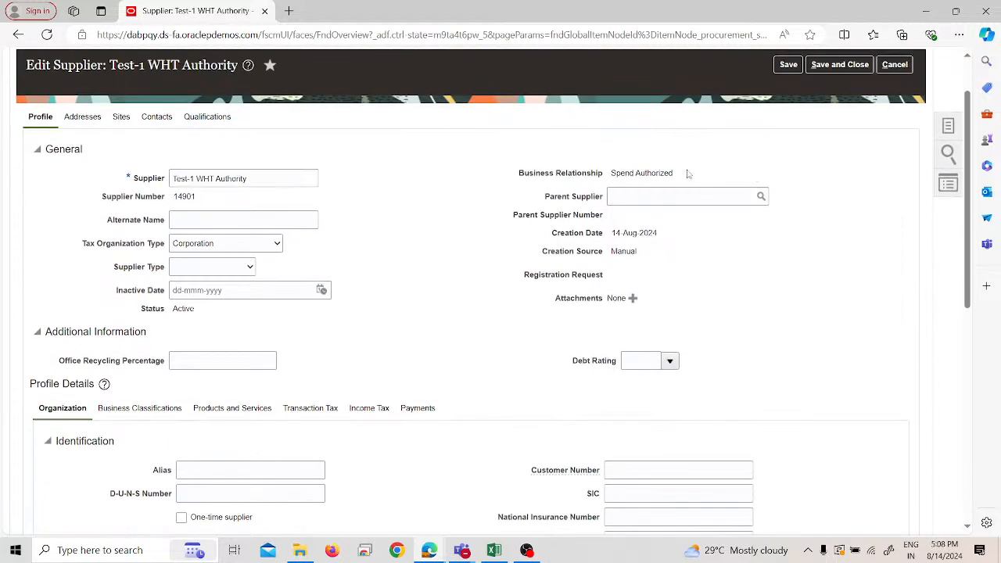
- Save the supplier and look through its payment, transaction tax and income tax profile details
click(788, 66)
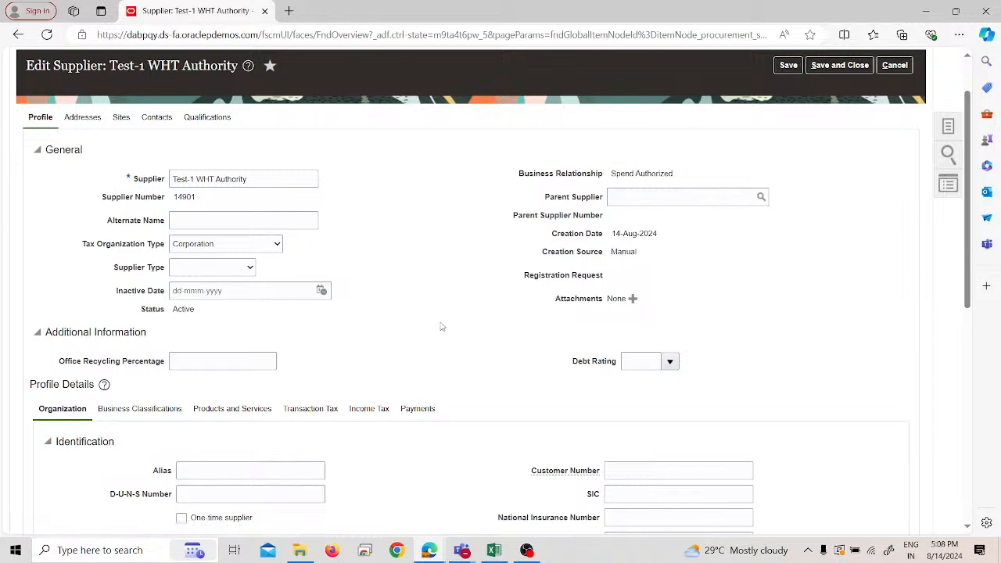
click(411, 412)
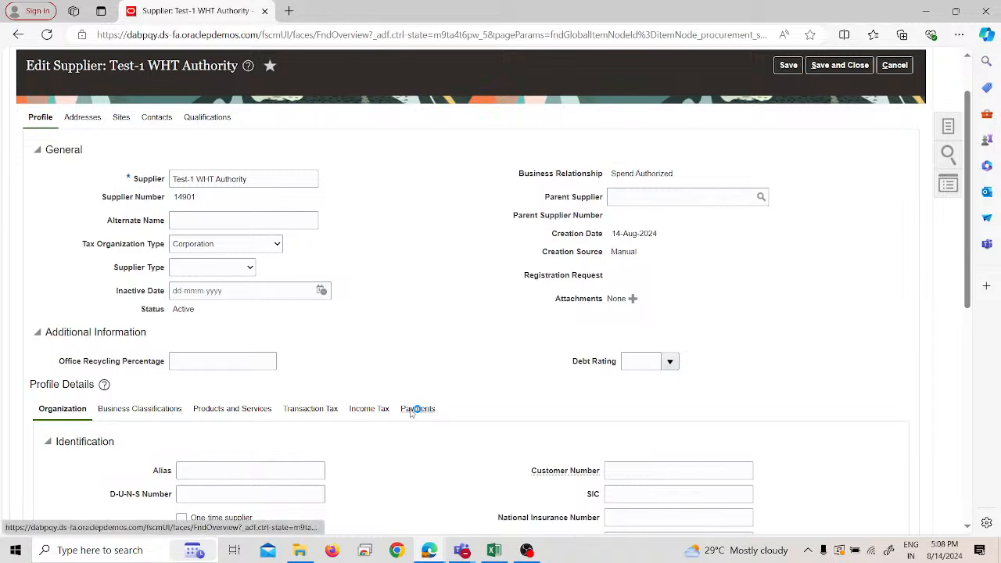
scroll(409, 399, down, 3)
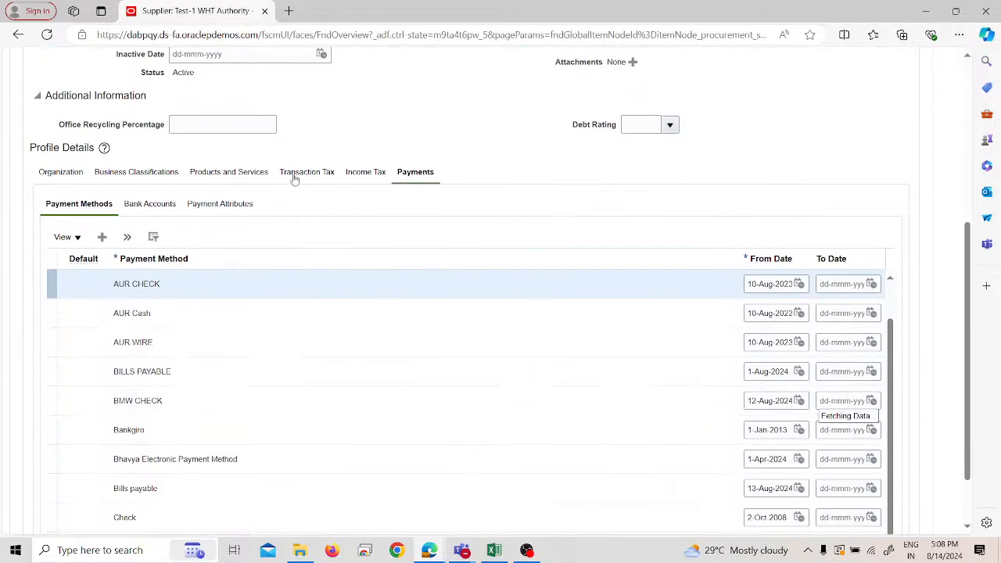
click(314, 173)
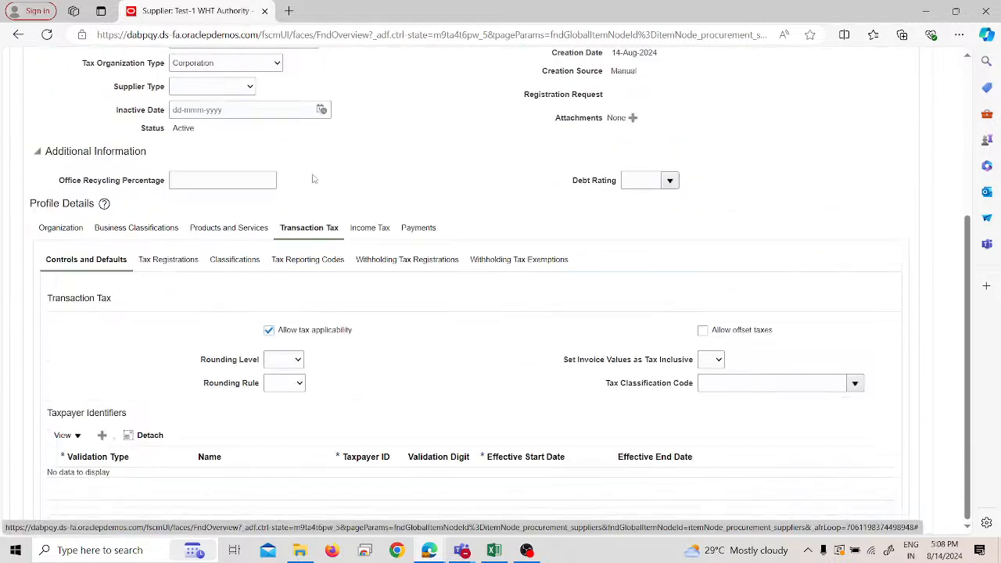
click(379, 226)
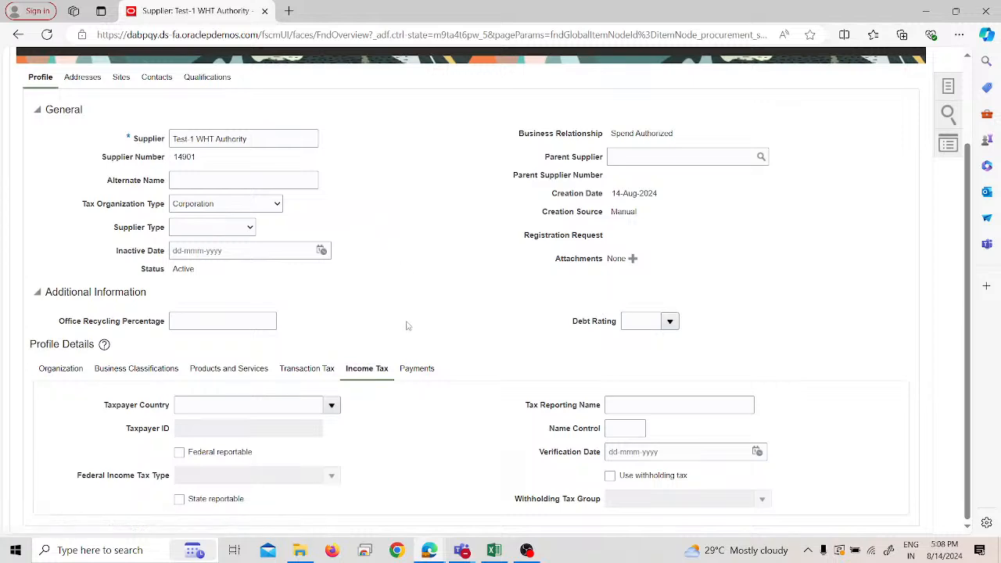
- Make Check the supplier's default payment method in its profile and save the supplier
click(414, 367)
scroll(406, 375, down, 2)
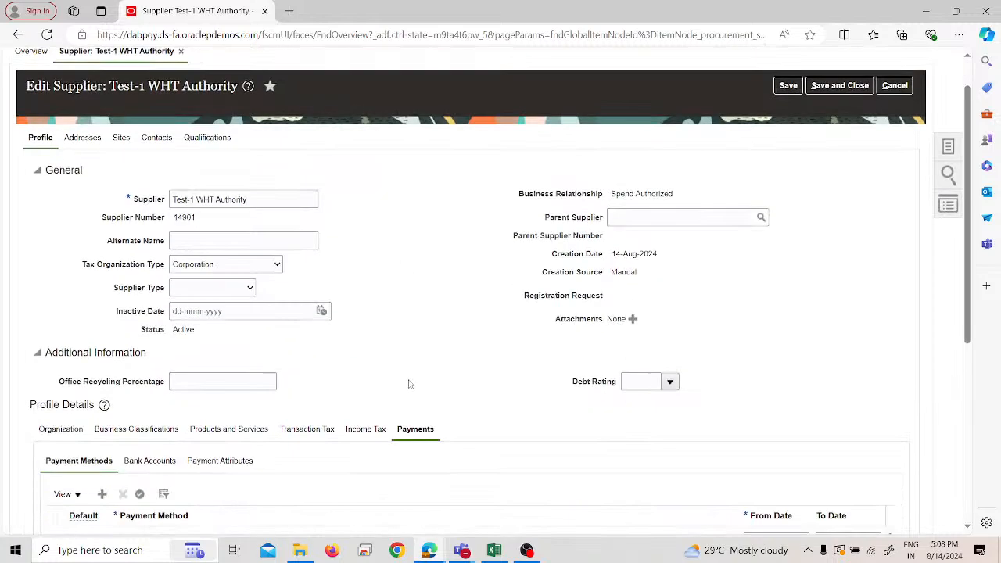
scroll(343, 352, down, 3)
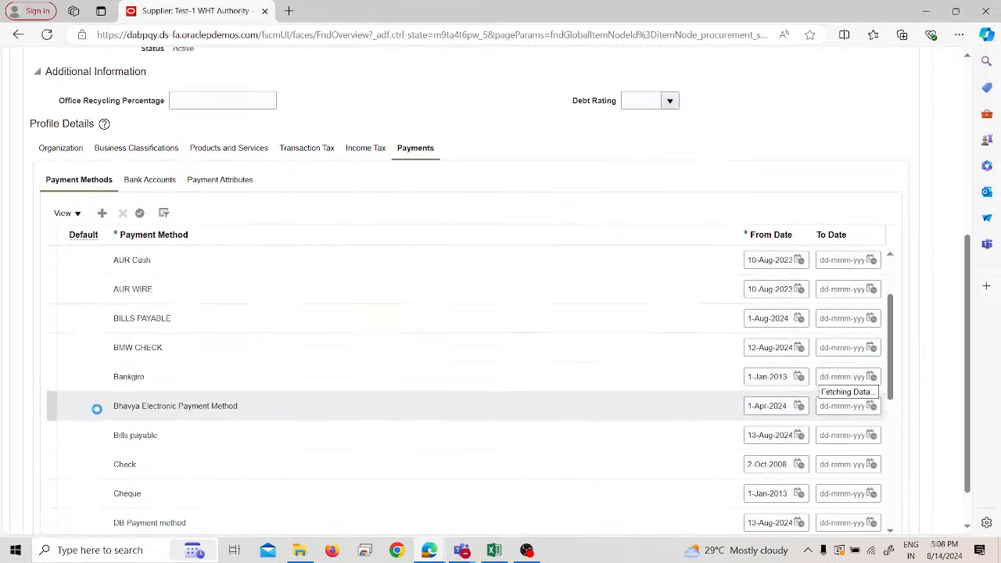
scroll(94, 422, down, 2)
click(55, 404)
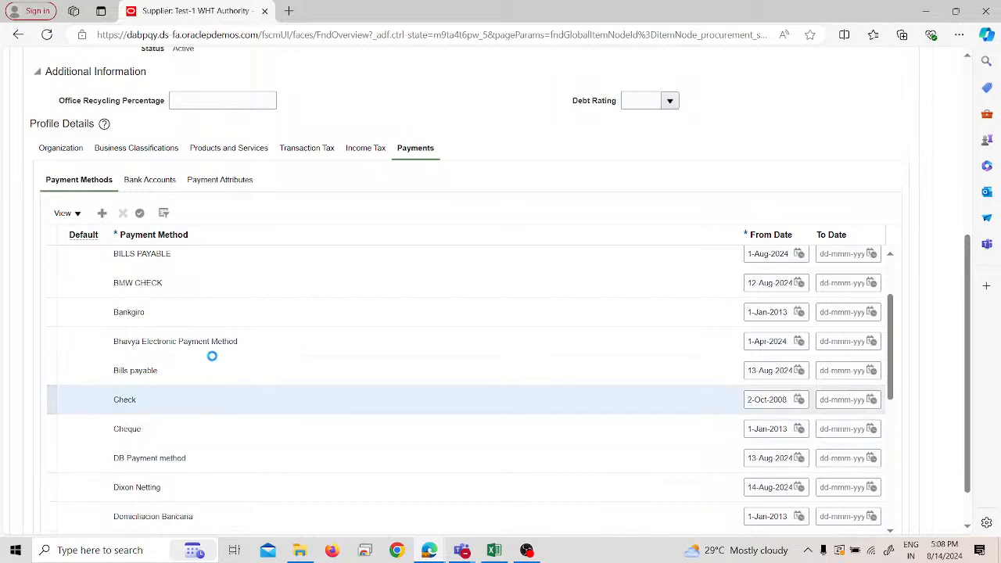
click(141, 215)
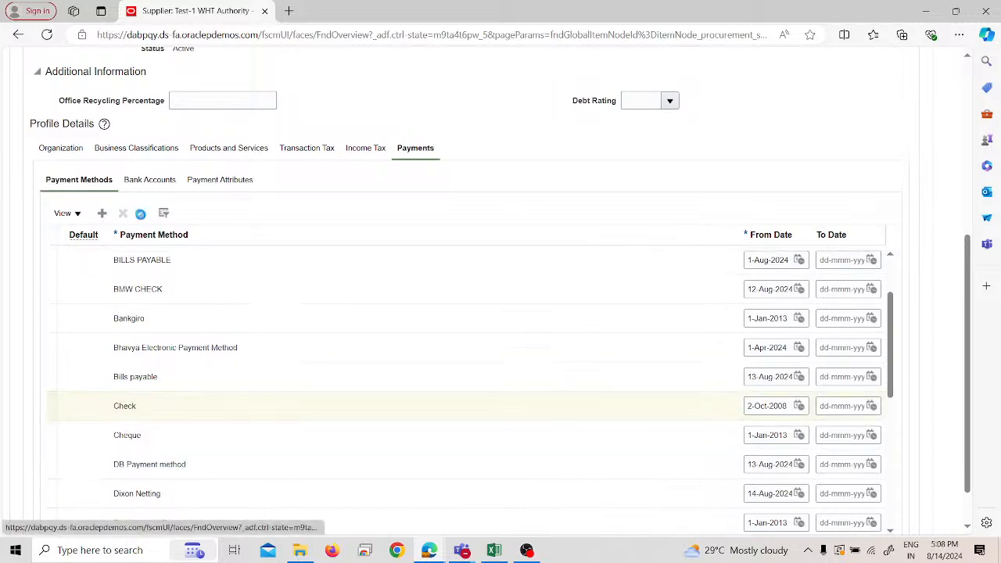
scroll(525, 271, up, 3)
scroll(537, 329, down, 4)
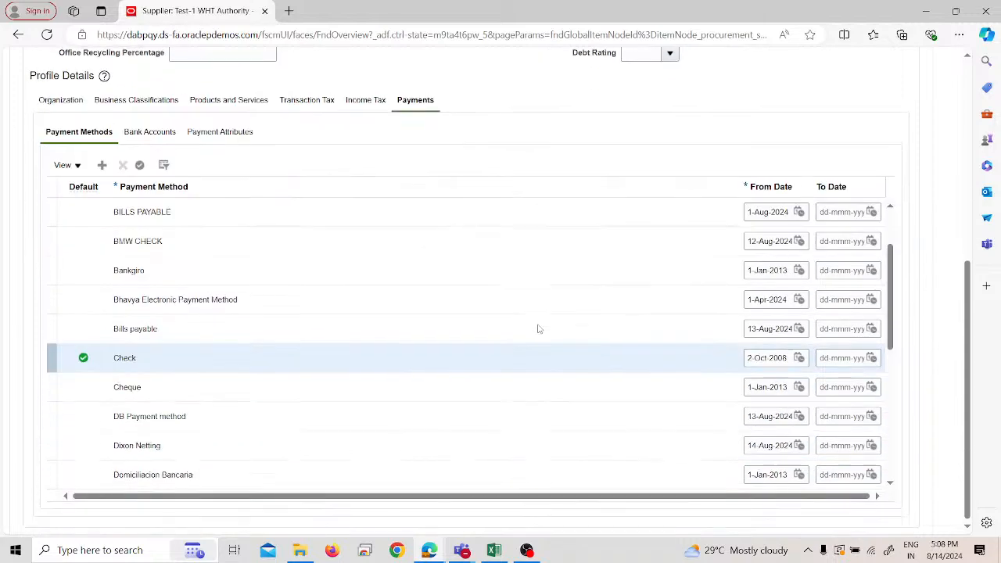
scroll(538, 330, up, 3)
scroll(538, 329, up, 3)
click(788, 130)
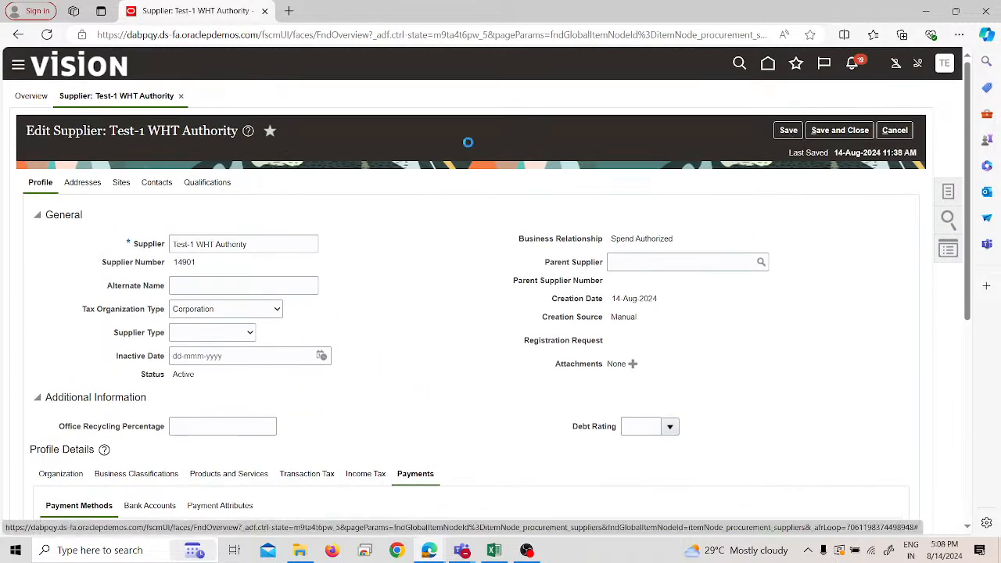
- Start creating an address for the supplier and name it "Test-1 WHT Authority"
click(87, 184)
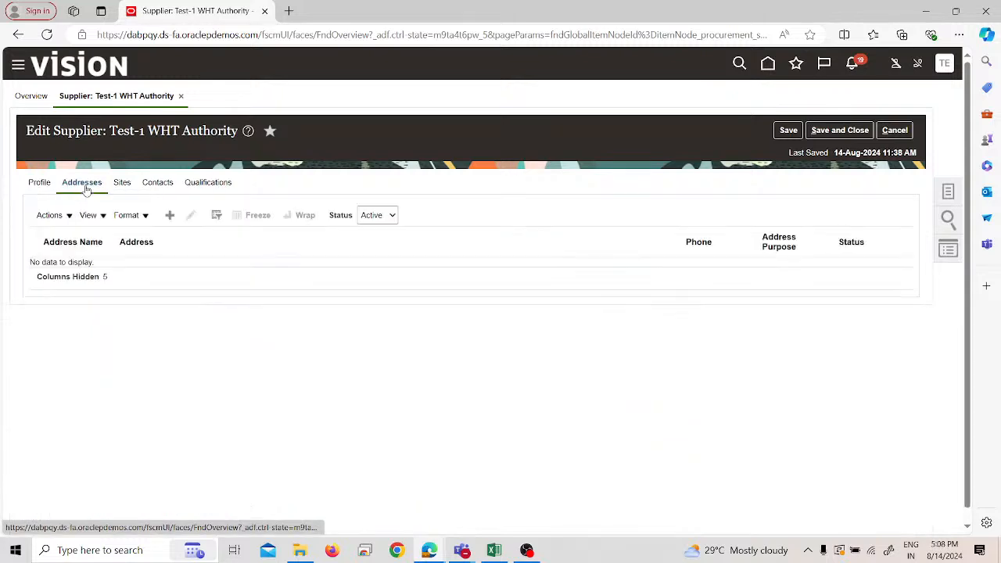
click(177, 218)
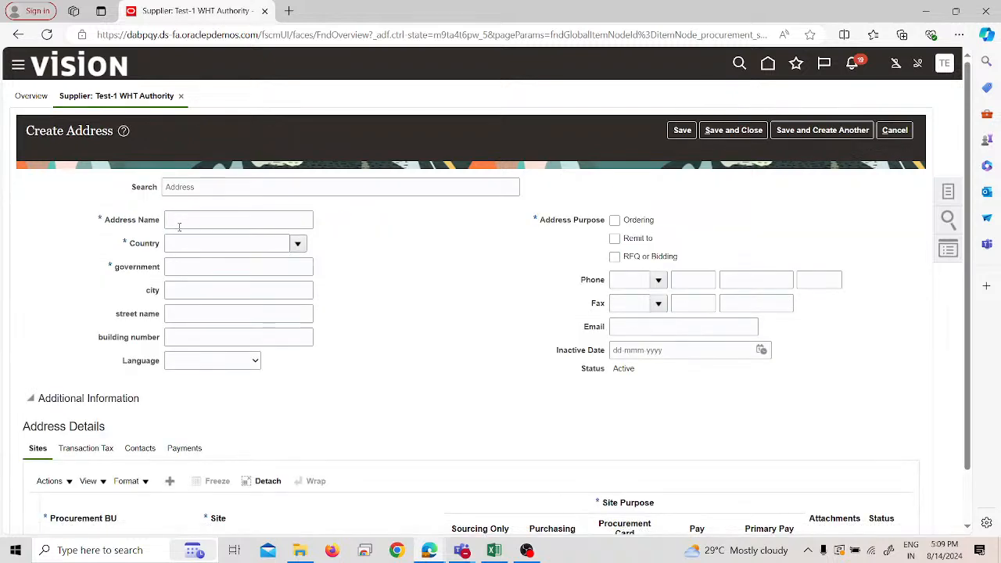
click(179, 225)
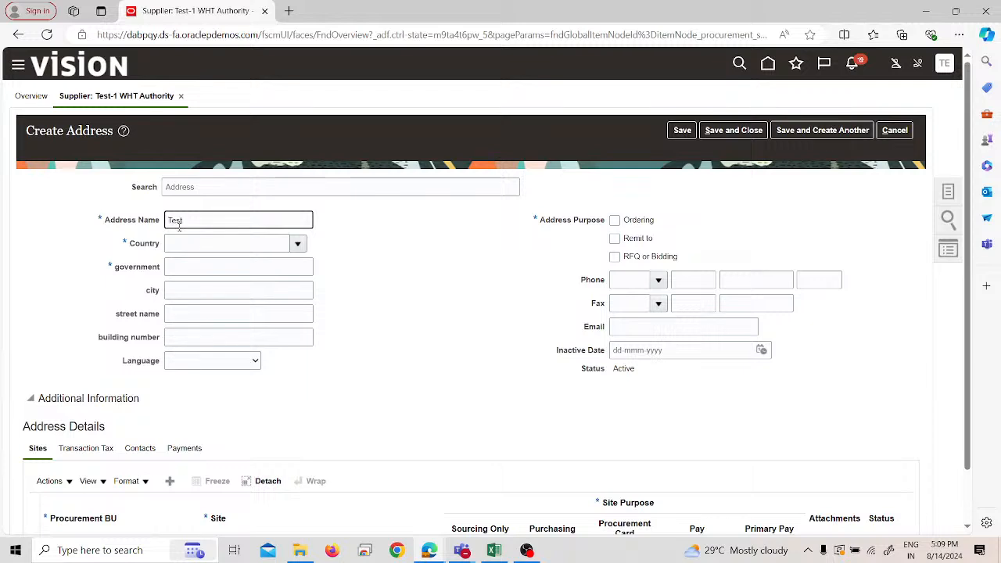
text(Test-1 WHT Authorityity)
- Set the new address's country to United States and choose postal code 00544
click(275, 244)
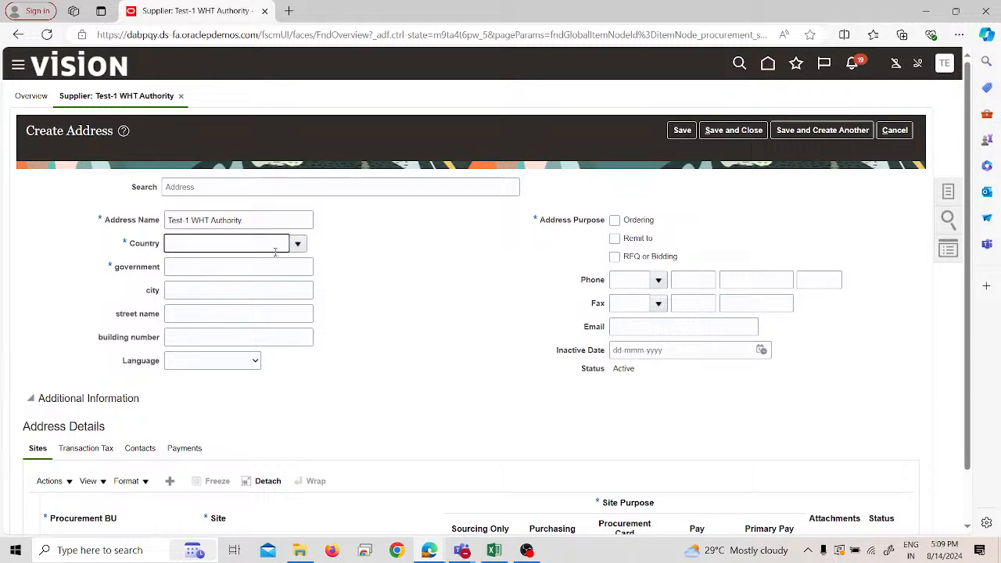
text(united)
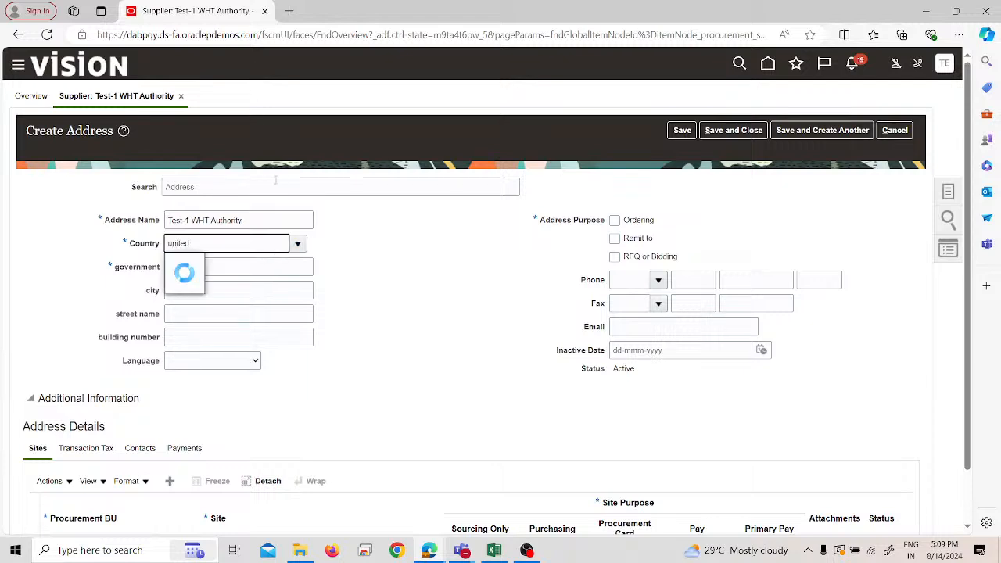
click(213, 311)
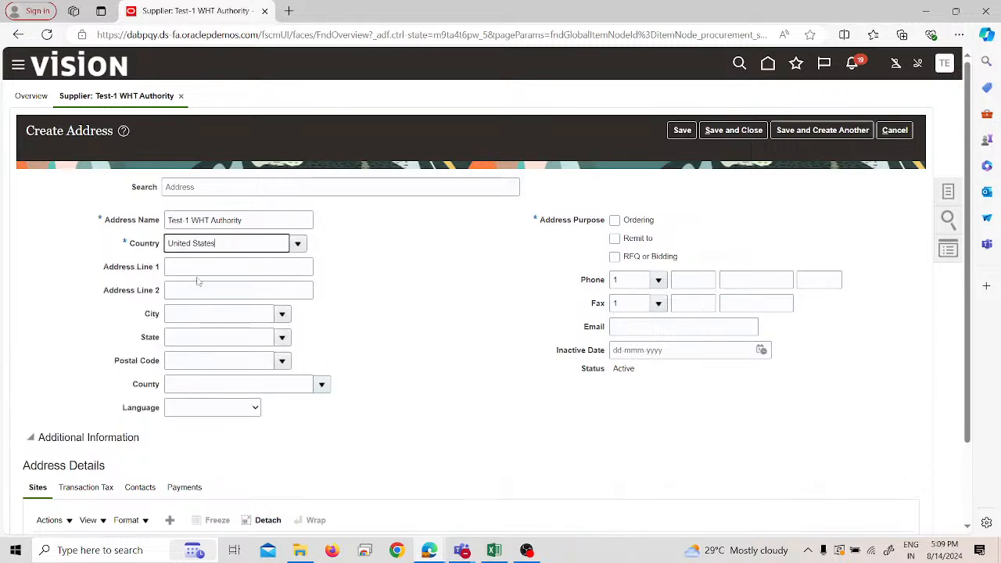
click(281, 361)
click(225, 205)
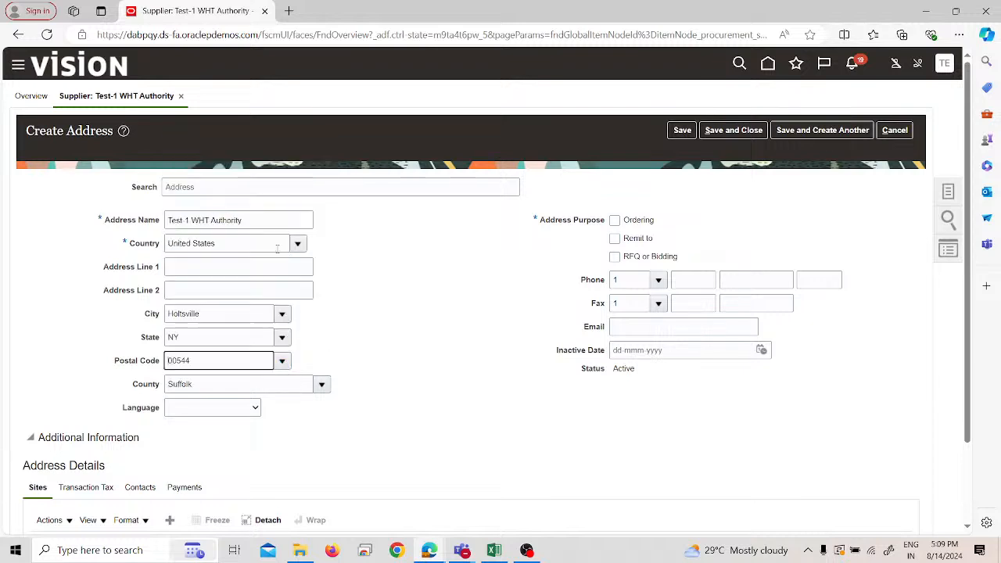
- Set the address purpose to Remit to, save the address and return to the supplier
click(624, 242)
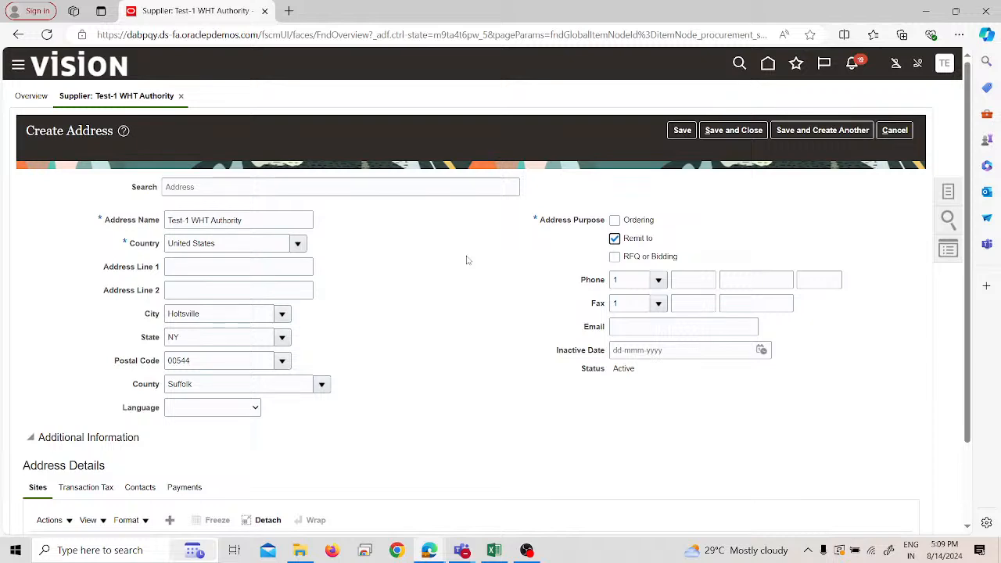
scroll(449, 283, down, 1)
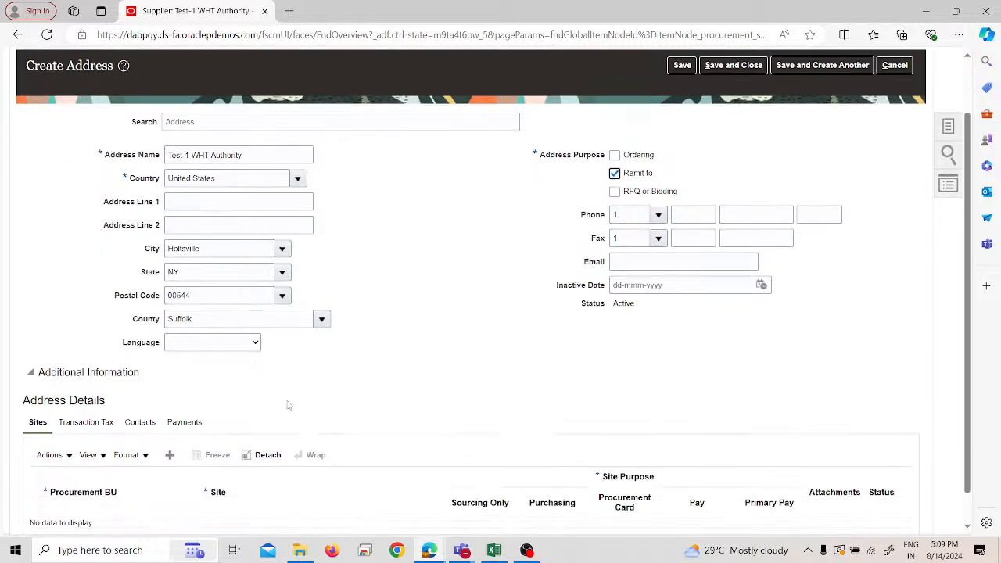
scroll(286, 402, up, 1)
click(685, 133)
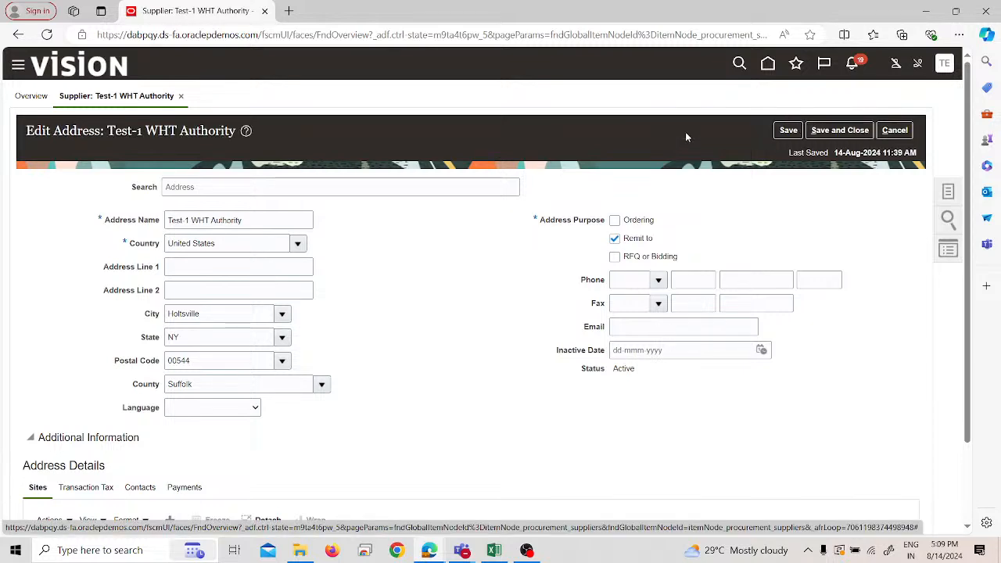
click(834, 134)
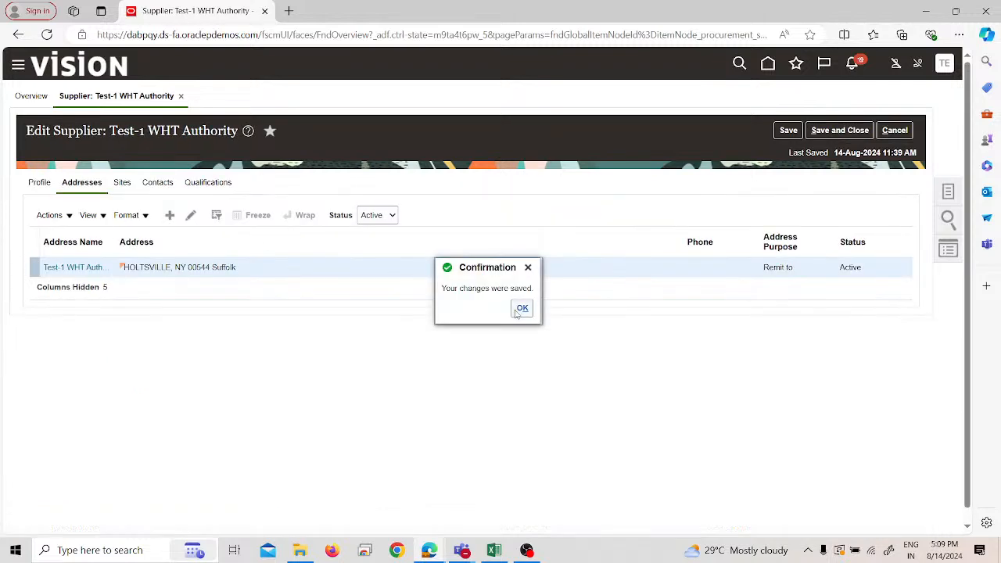
click(516, 313)
- Start creating a supplier site and assign the "Test-1 WHT Authority" address to it
click(125, 187)
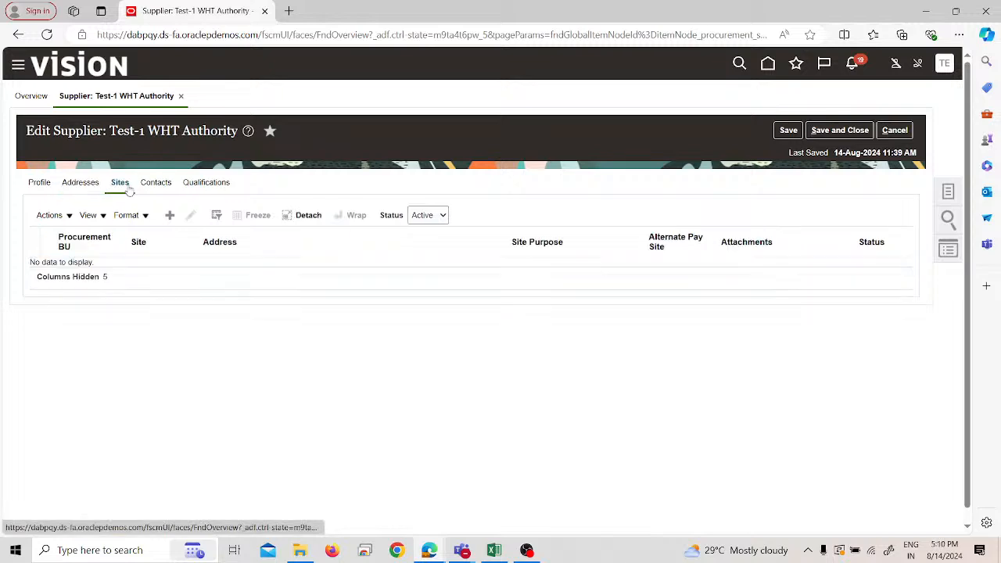
click(173, 219)
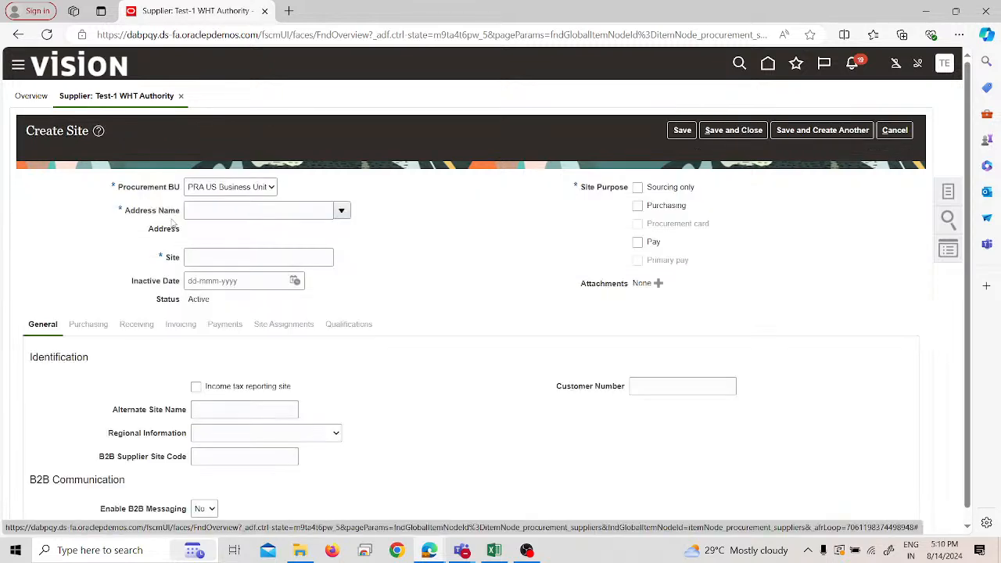
click(219, 213)
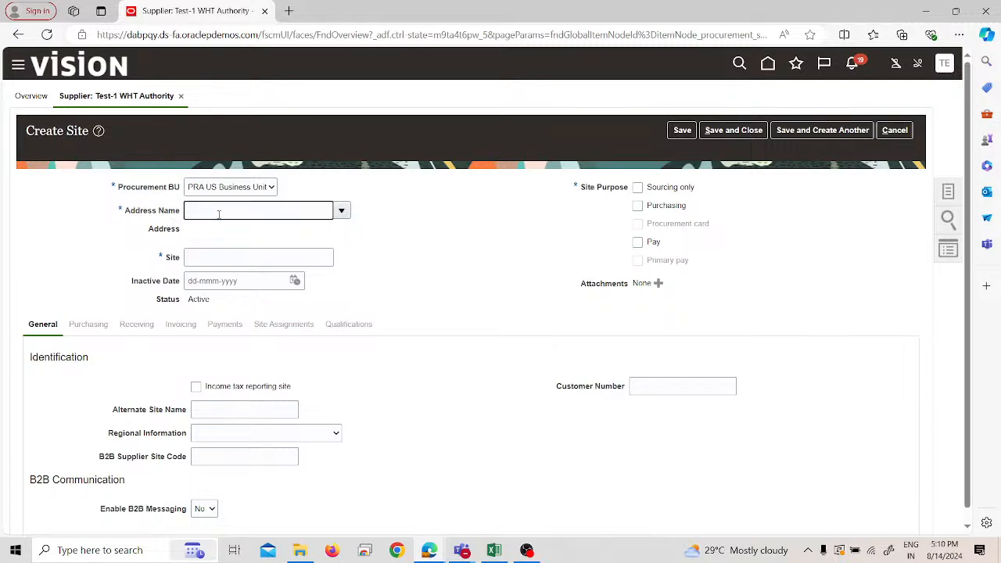
text(te)
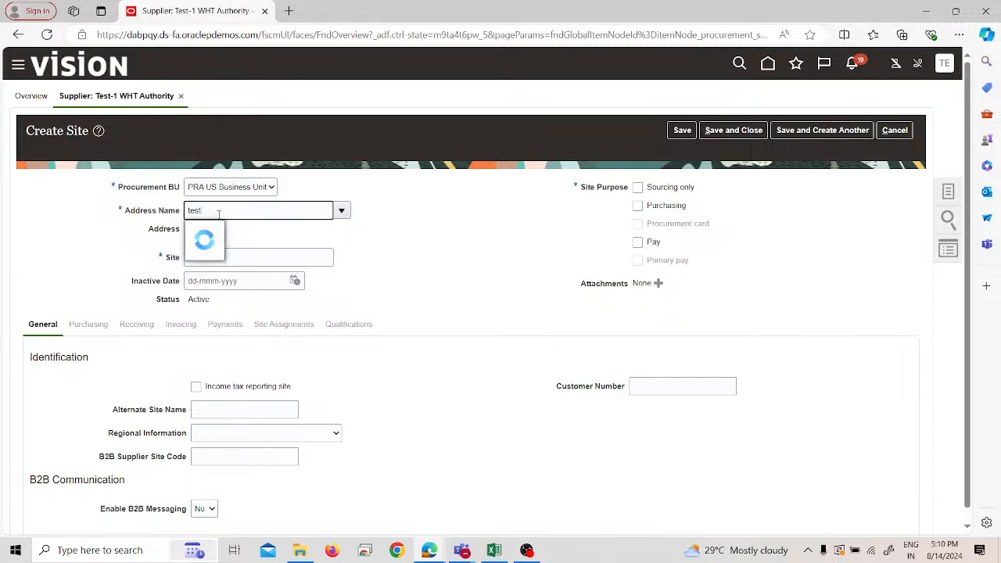
text(st)
click(219, 227)
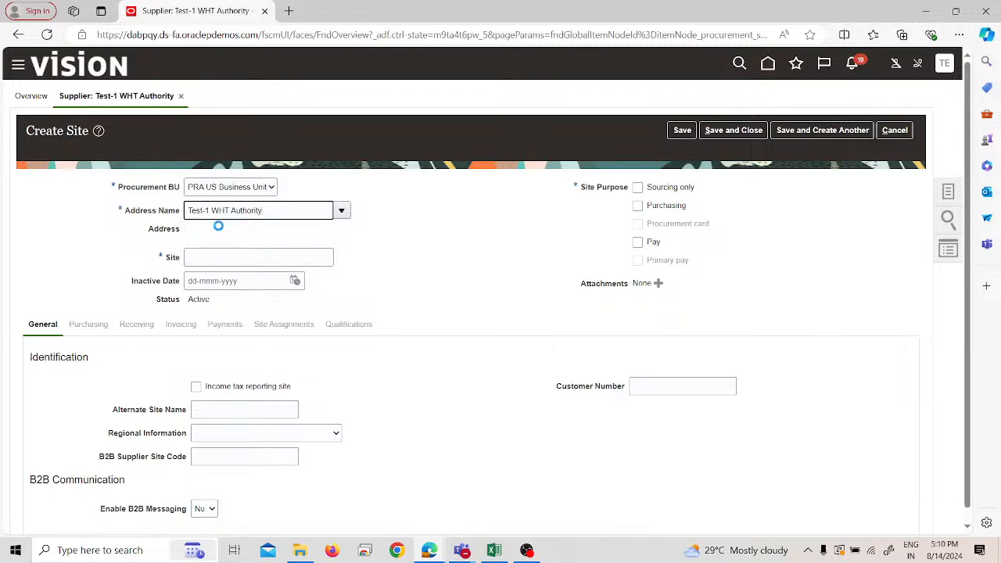
- Add Purchasing to the site purposes and save the new site
click(637, 205)
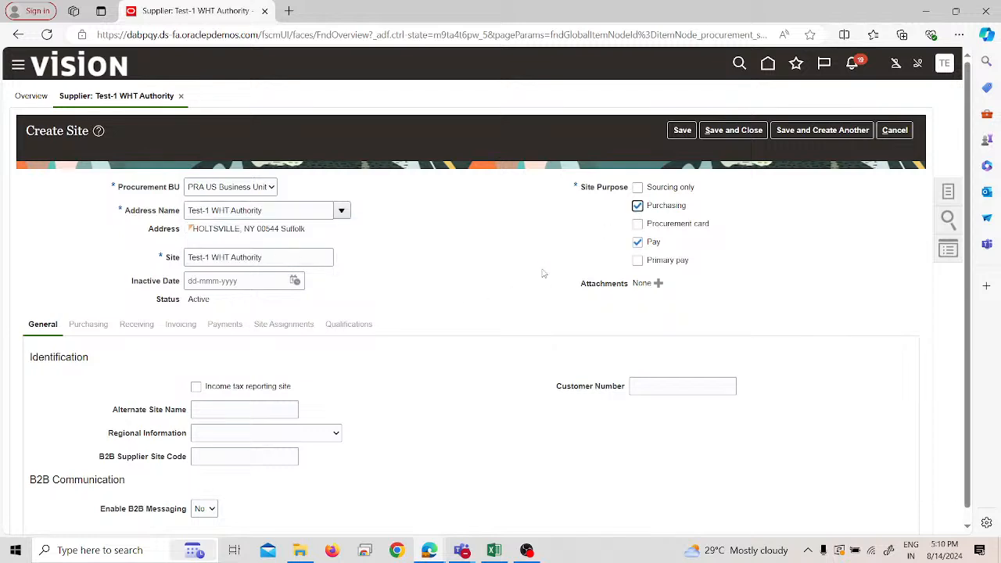
scroll(426, 360, down, 1)
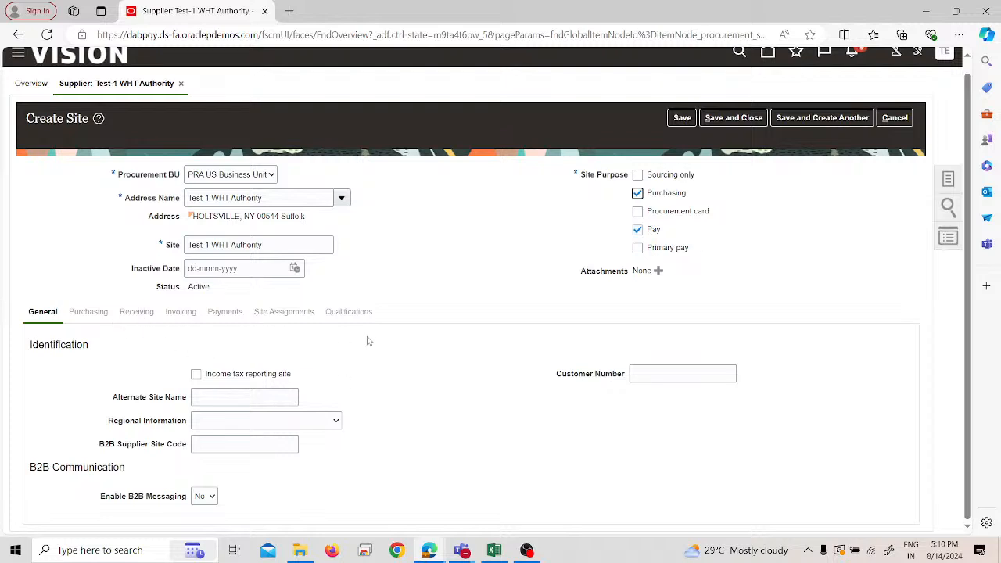
click(687, 119)
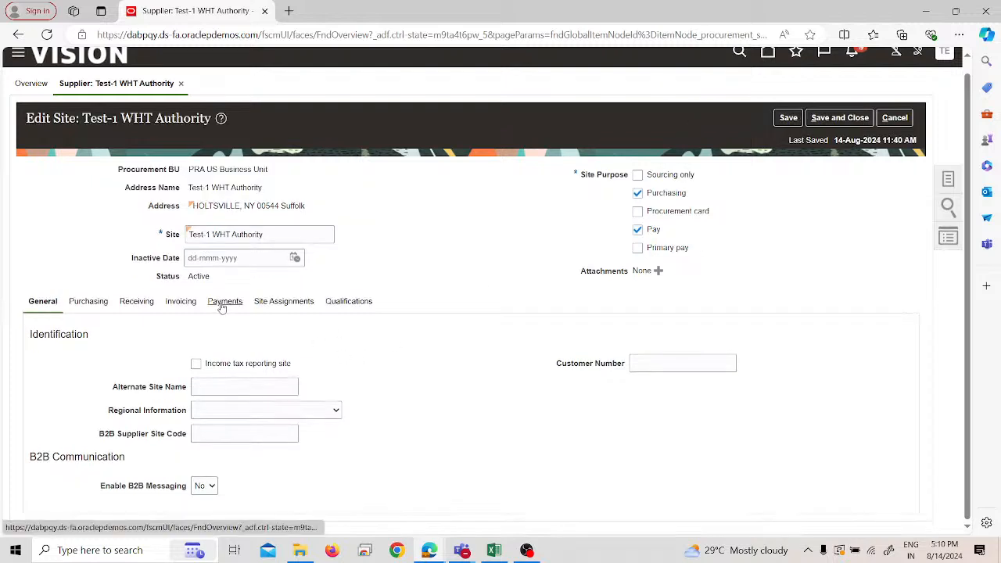
- Make Check the default payment method for the "Test-1 WHT Authority" site
click(222, 305)
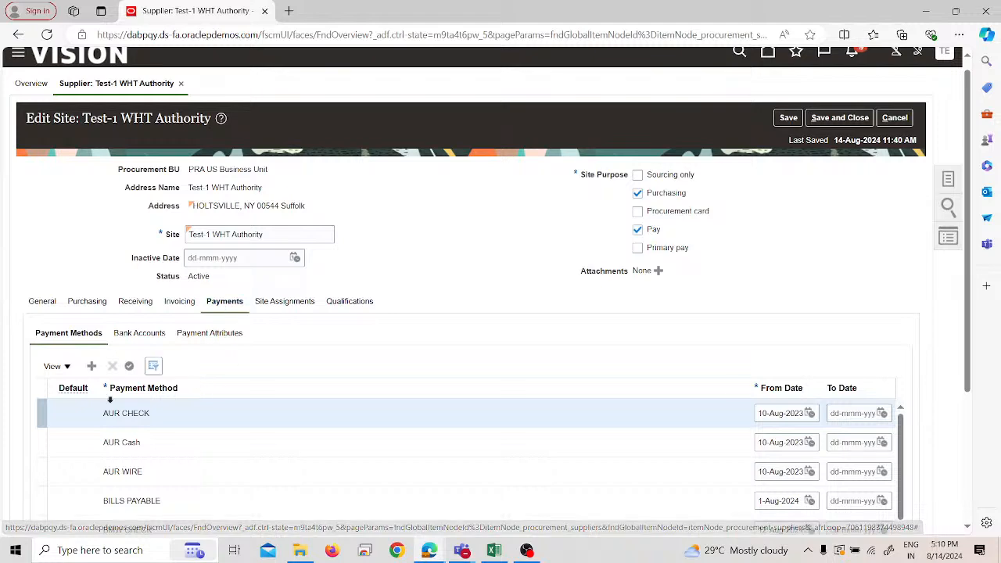
scroll(24, 472, down, 2)
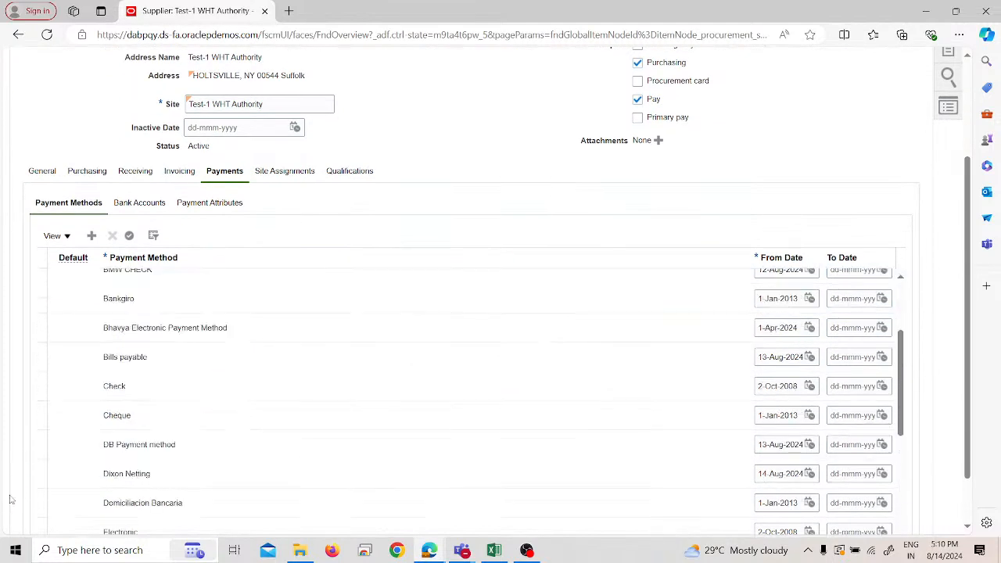
click(41, 382)
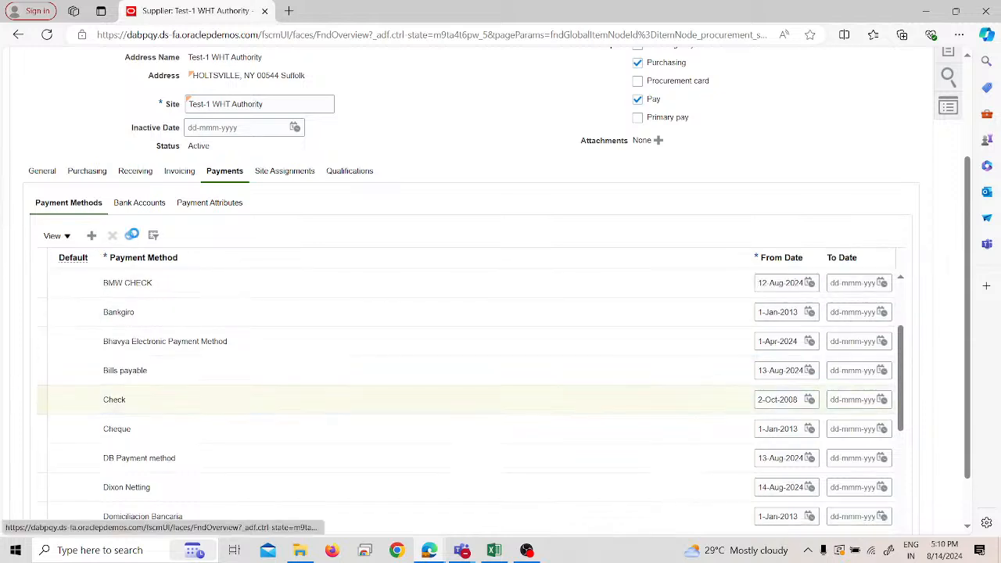
click(131, 235)
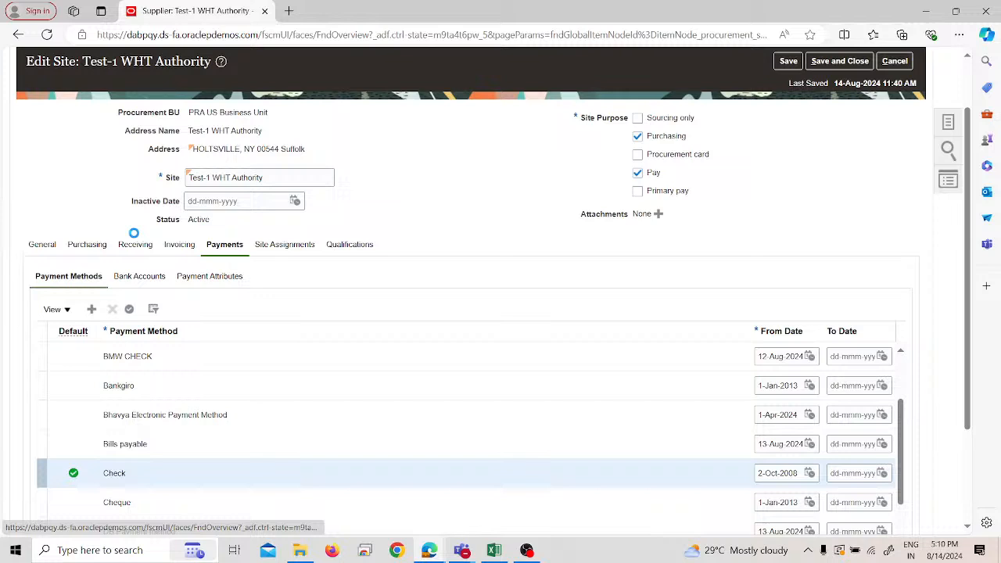
- Set both the invoice currency and the payment currency of the site to US Dollar
click(187, 245)
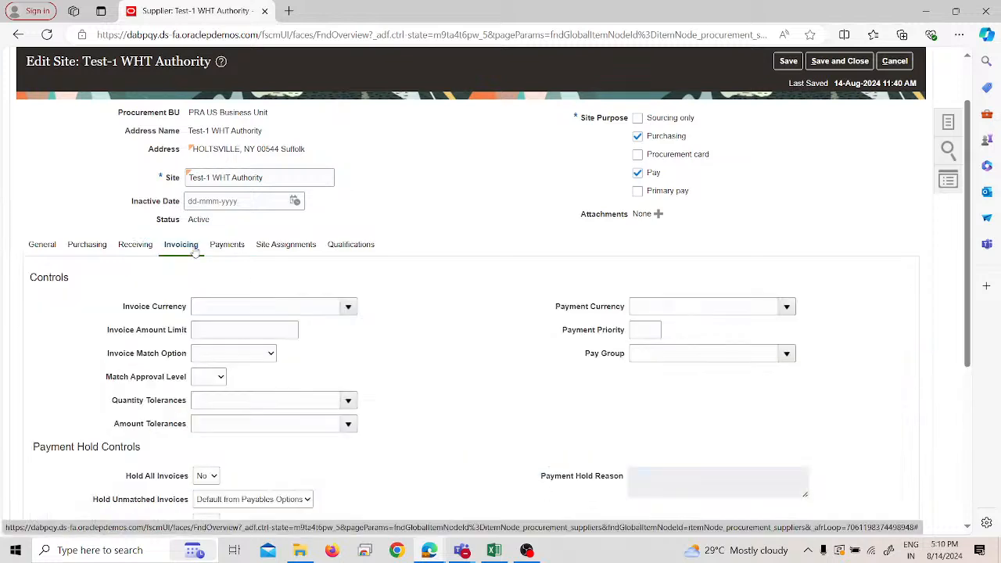
click(353, 308)
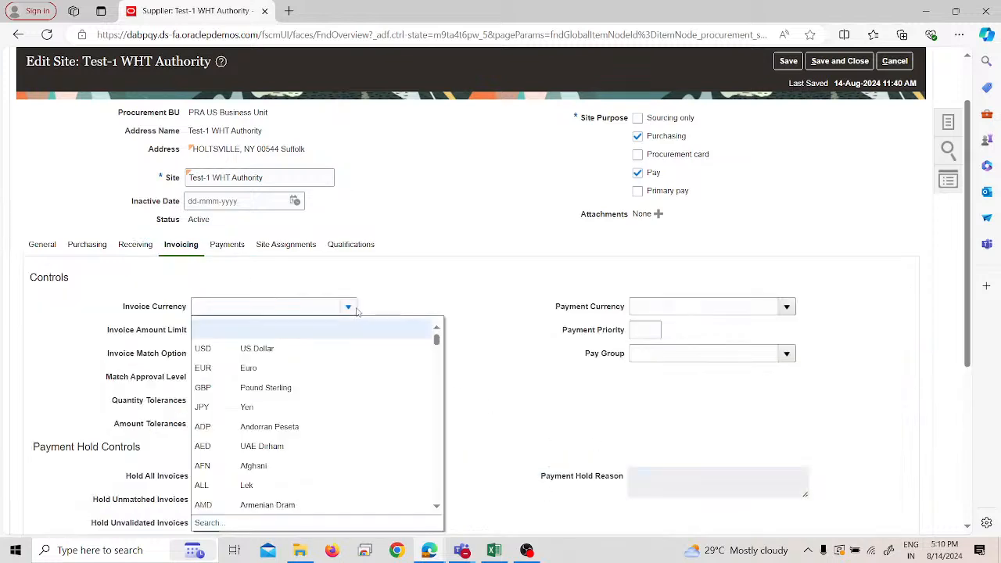
click(352, 349)
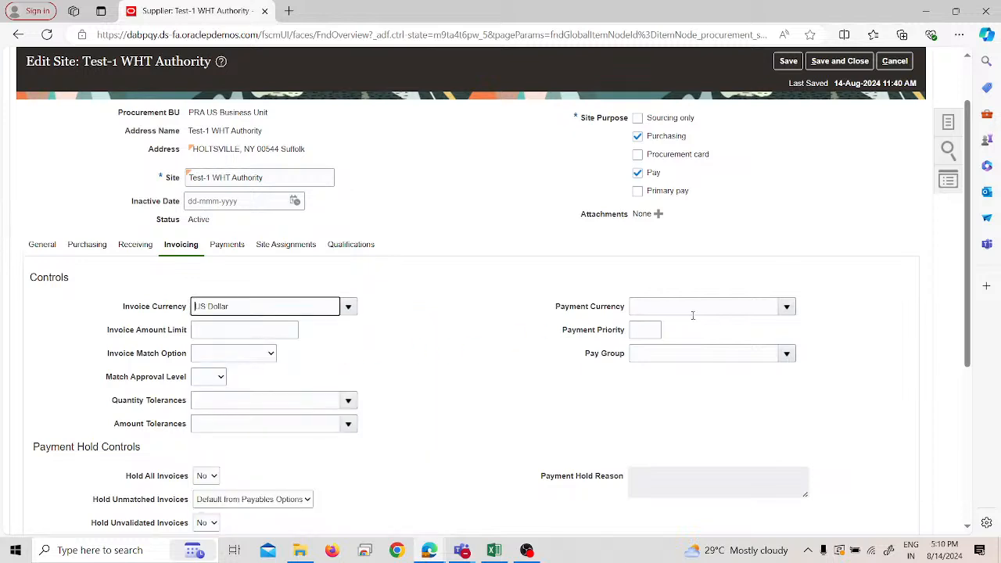
click(786, 306)
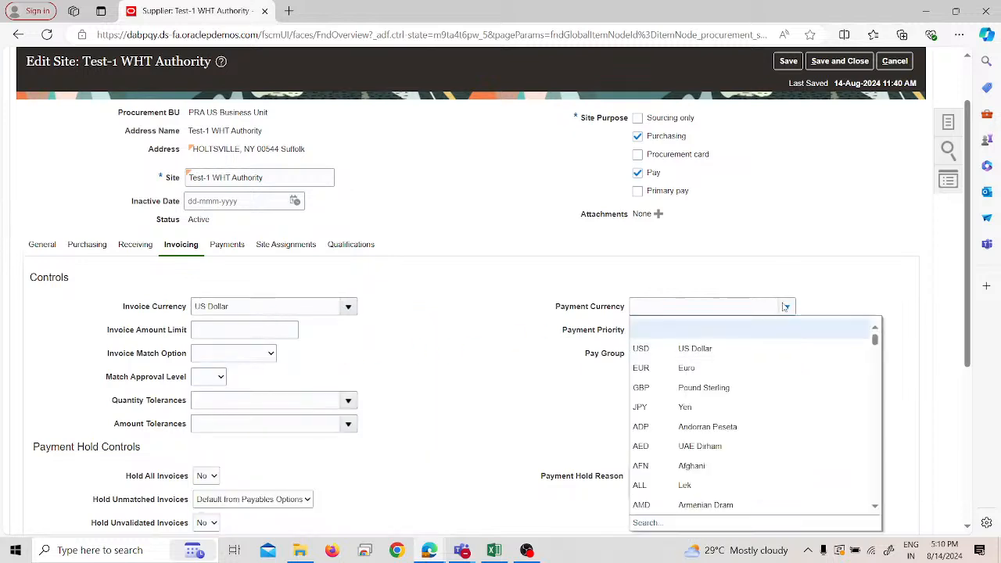
click(716, 350)
scroll(435, 324, up, 2)
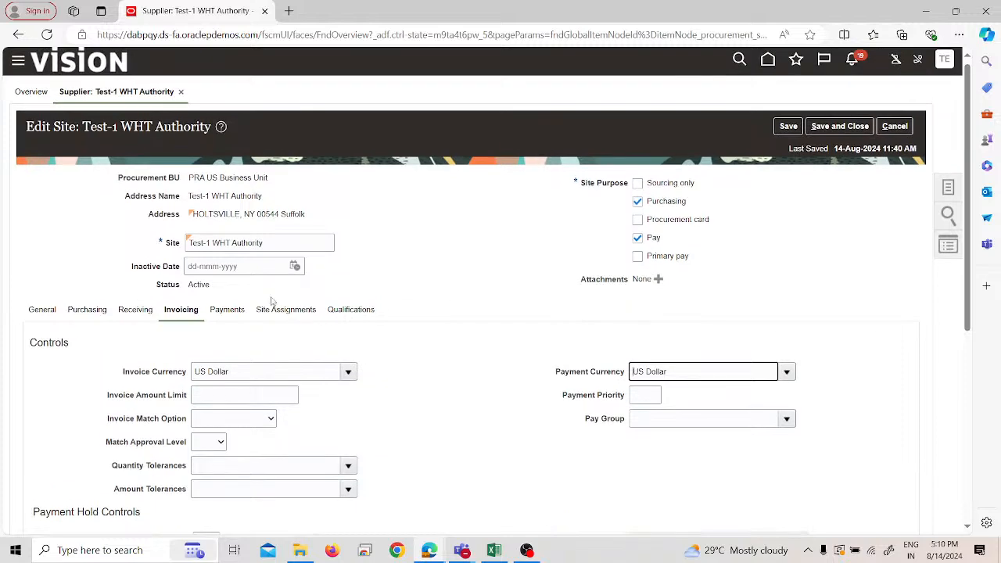
- Open the site assignments, save and close the site, and return to the supplier
click(275, 308)
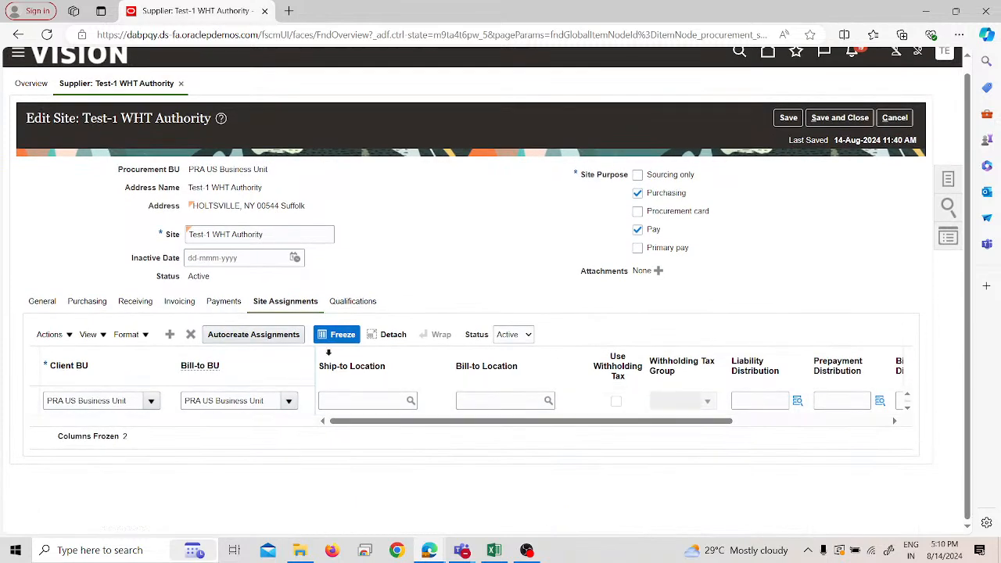
click(788, 118)
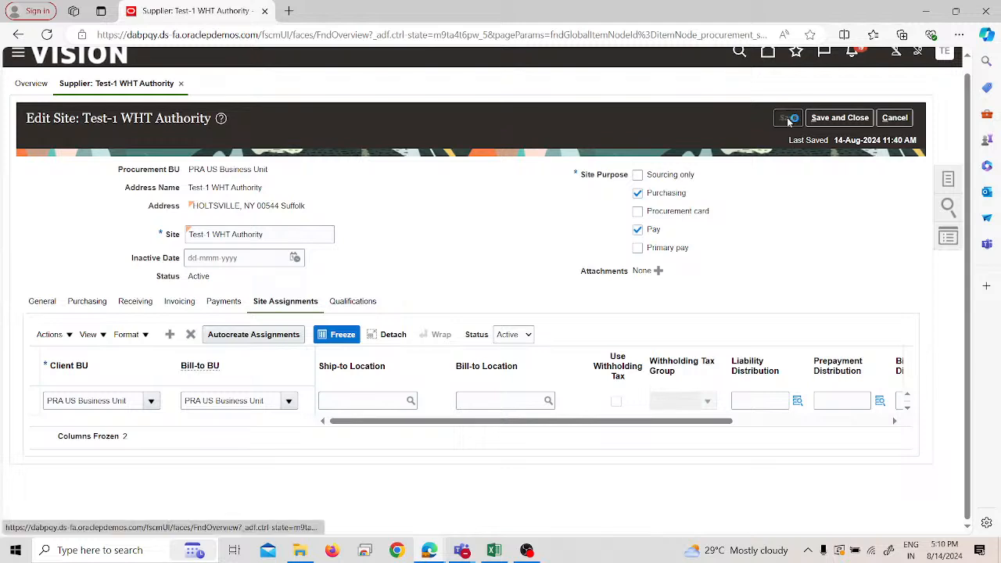
click(834, 119)
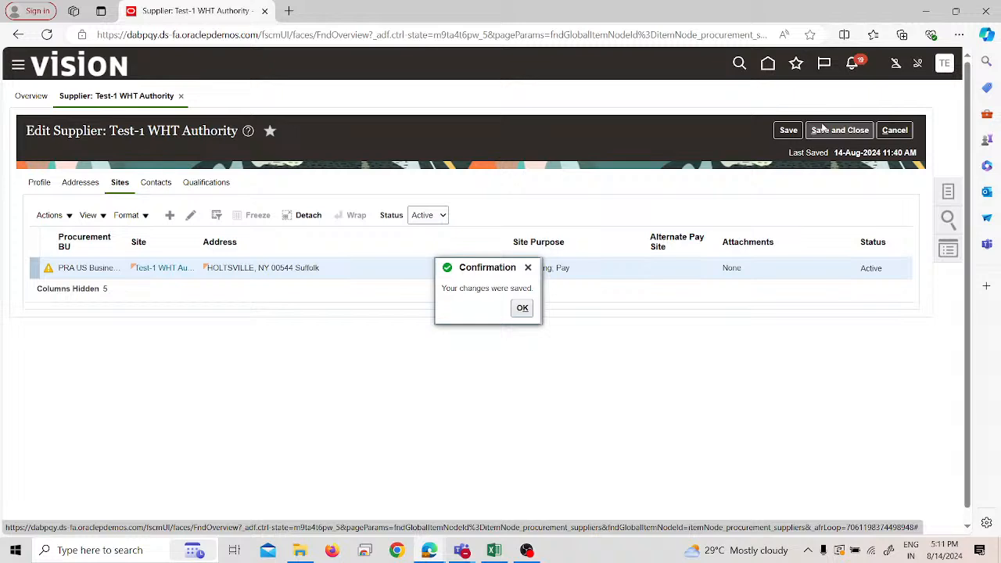
click(522, 307)
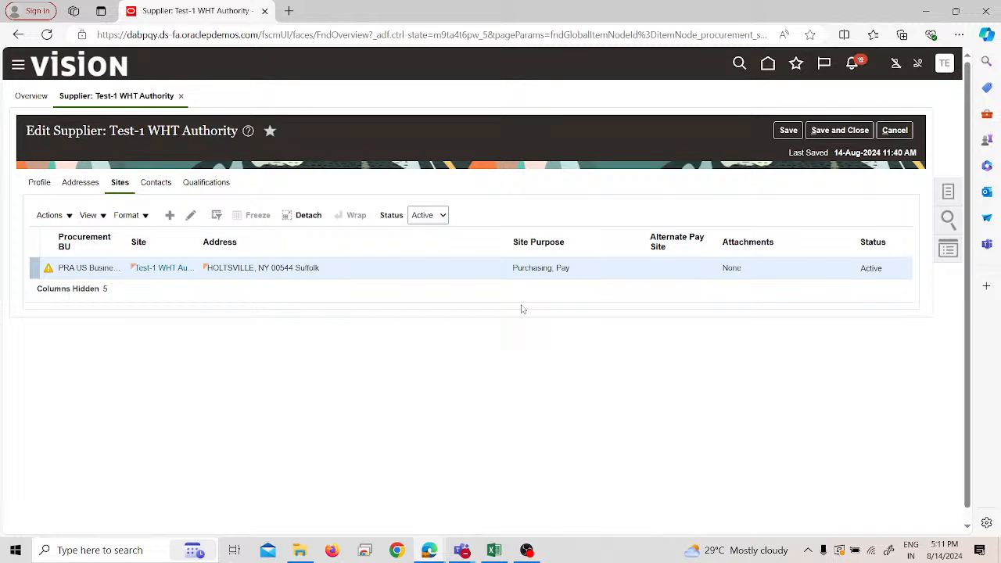
- Switch to the Excel worksheet and review the Withholding Tax steps for the tax authority and the WHT tax options
key(alt+Tab)
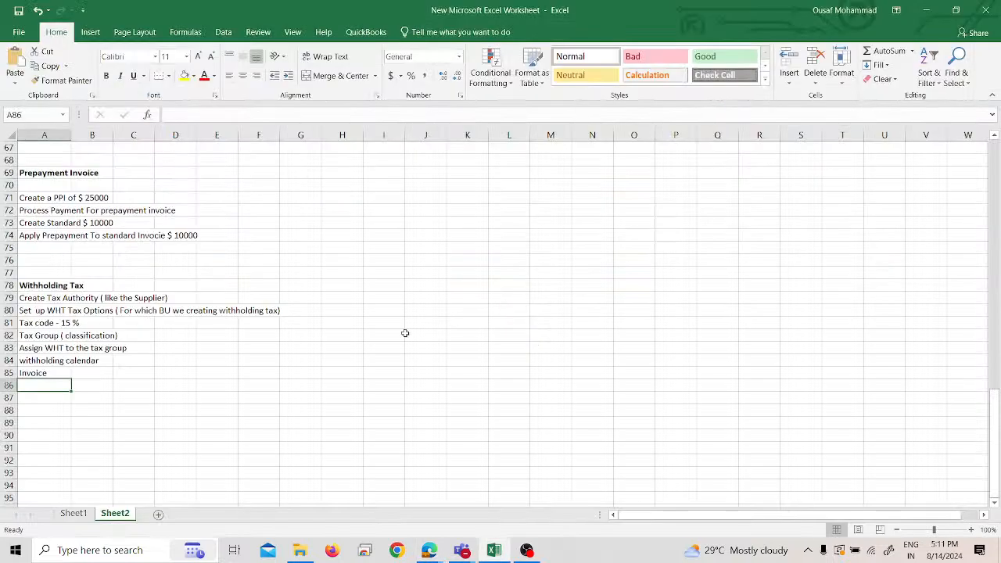
click(90, 299)
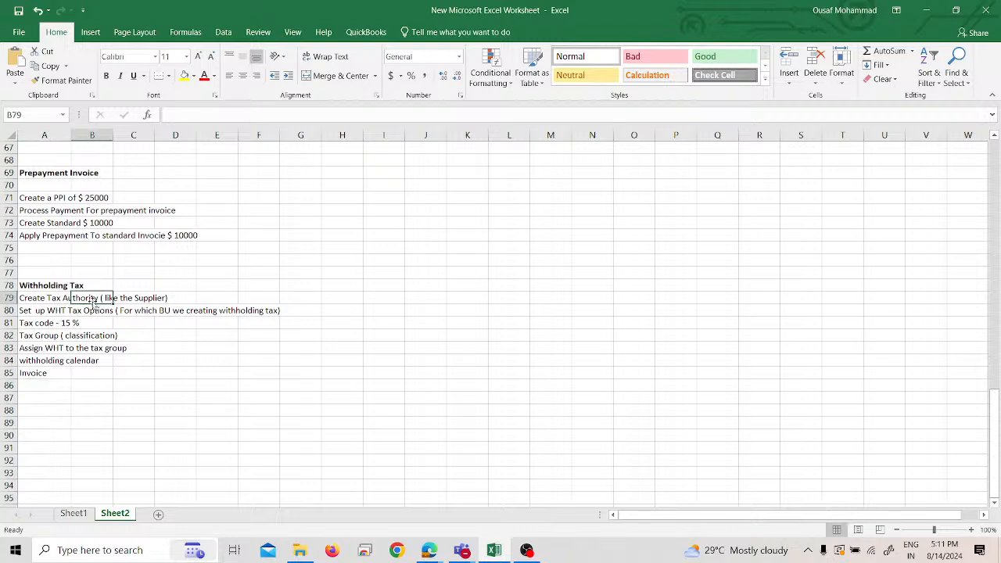
click(49, 288)
click(54, 302)
click(62, 313)
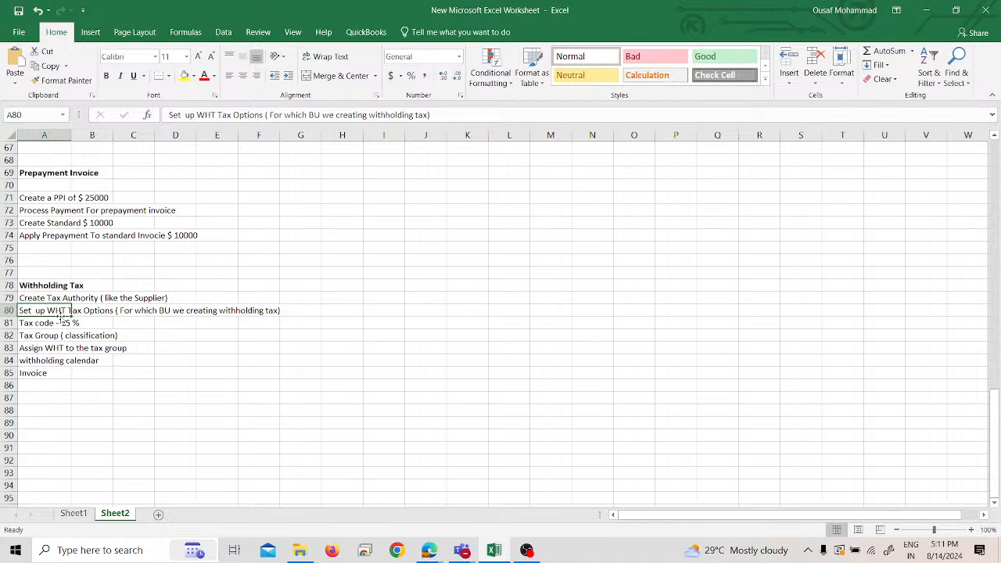
- Switch back to Oracle Fusion in the browser and save and close the "Test-1 WHT Authority" supplier
key(alt+Tab)
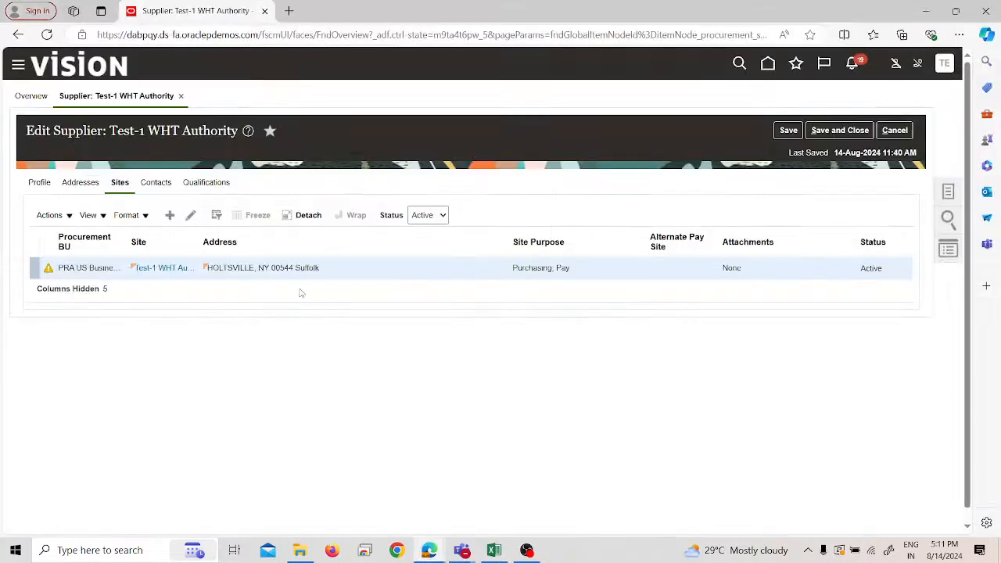
click(840, 131)
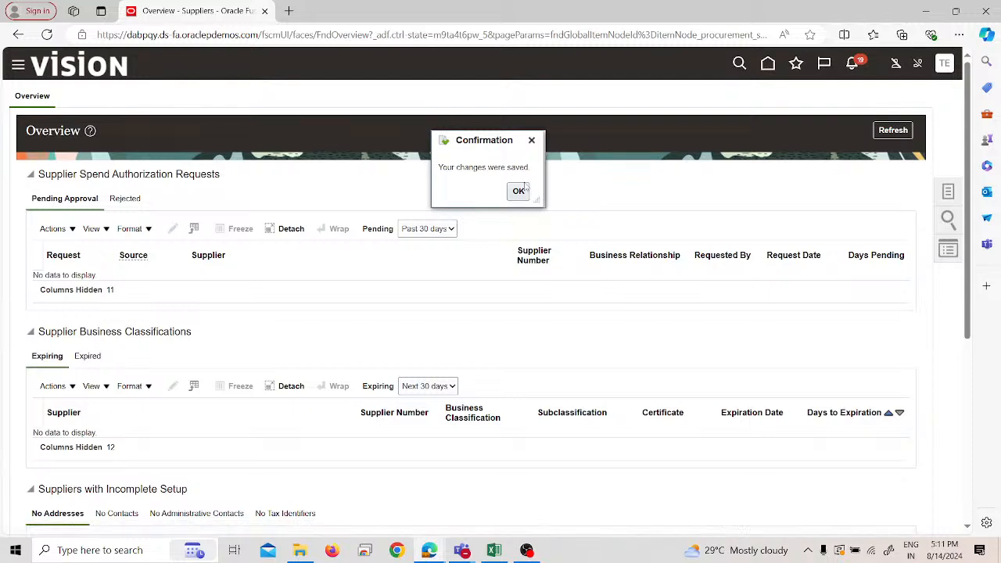
click(519, 191)
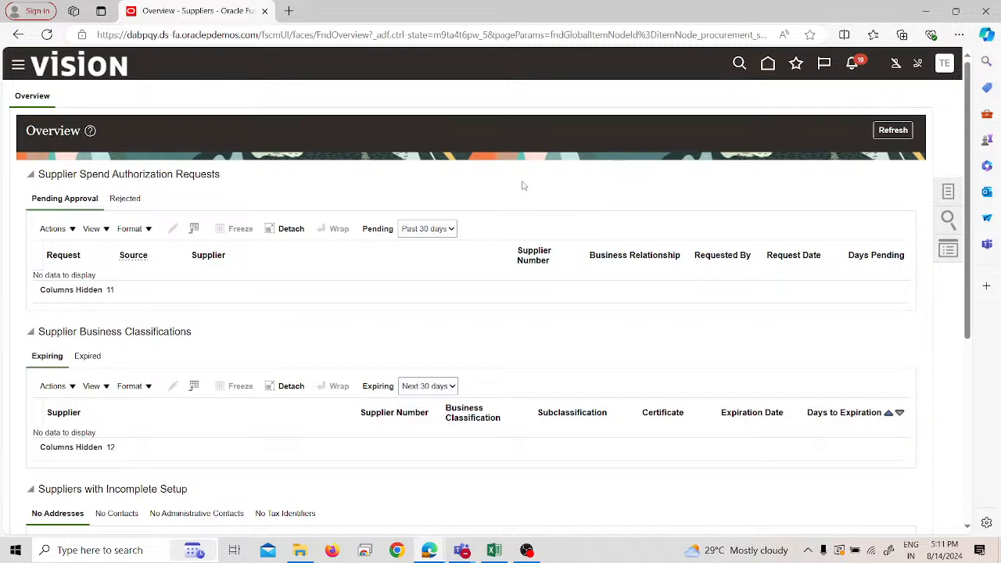
- Search the existing suppliers for "test" and open "Test-1 WHT Authority" for editing
click(948, 191)
click(872, 98)
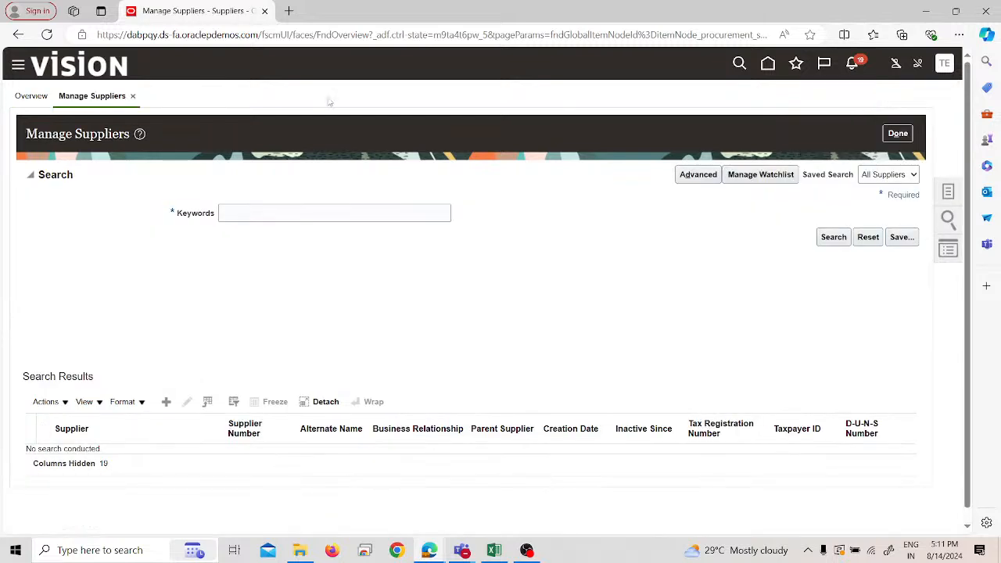
click(247, 220)
text(test)
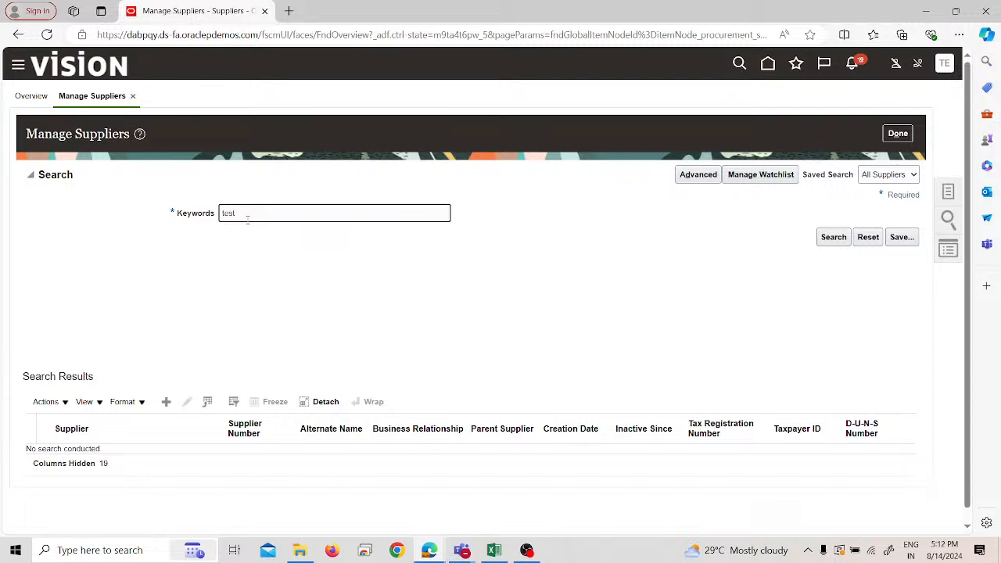
key(Return)
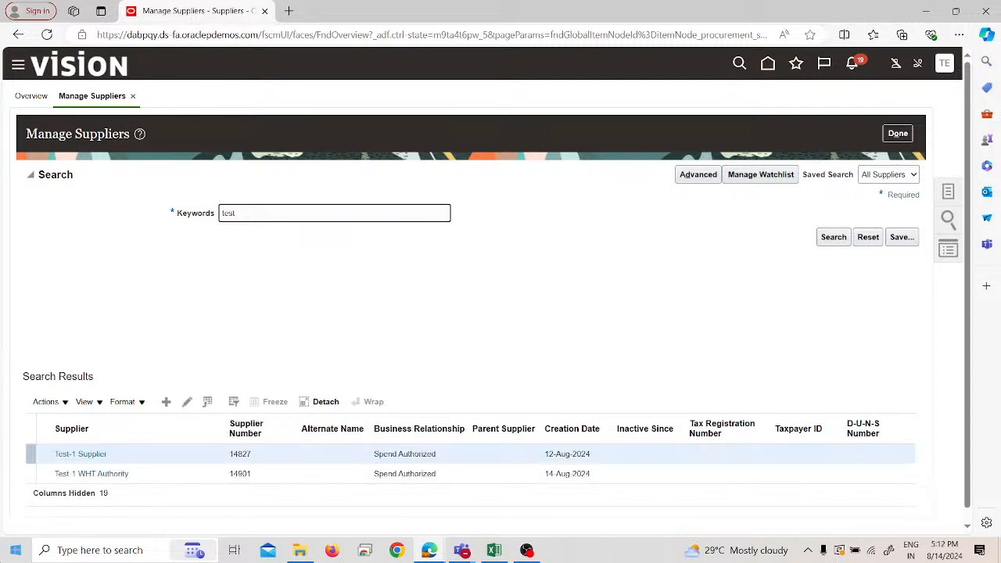
click(150, 477)
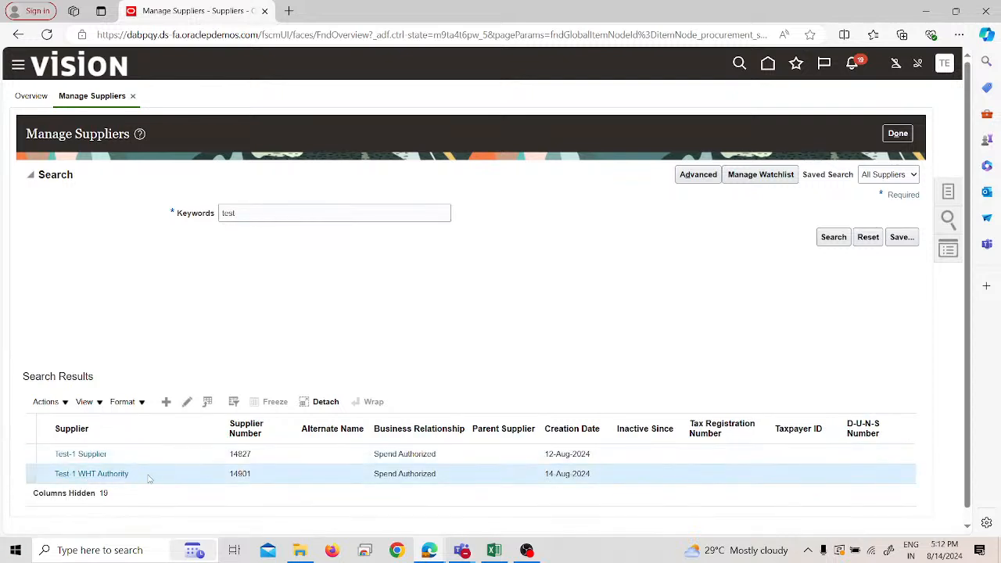
click(190, 405)
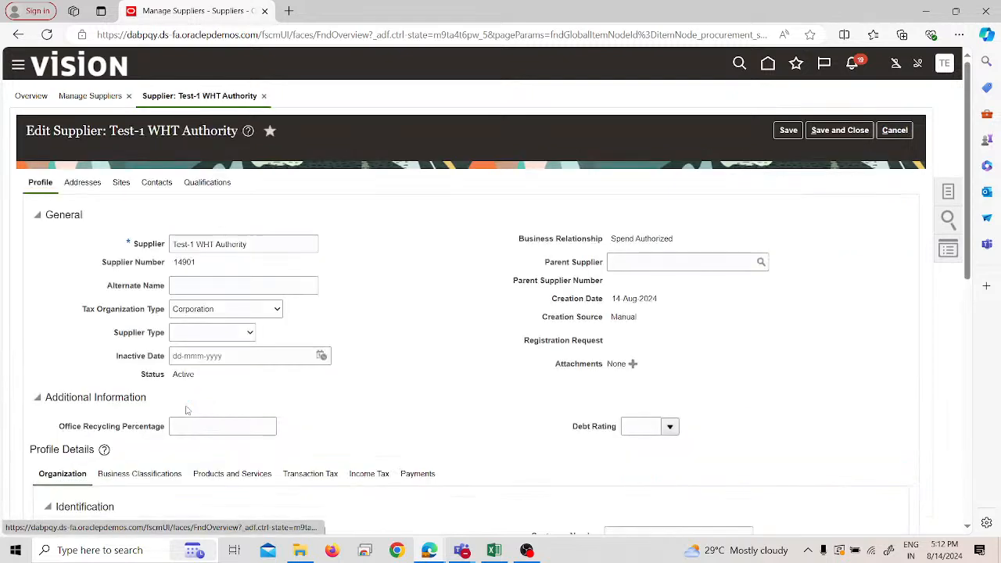
- Set the supplier type to Tax Authority, save and close the supplier, and leave supplier management
click(218, 336)
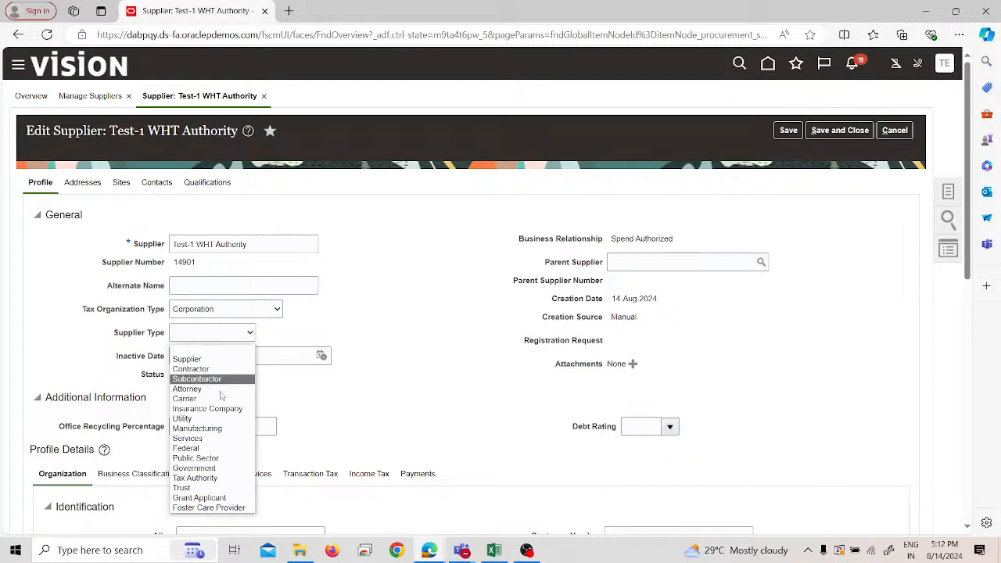
click(219, 479)
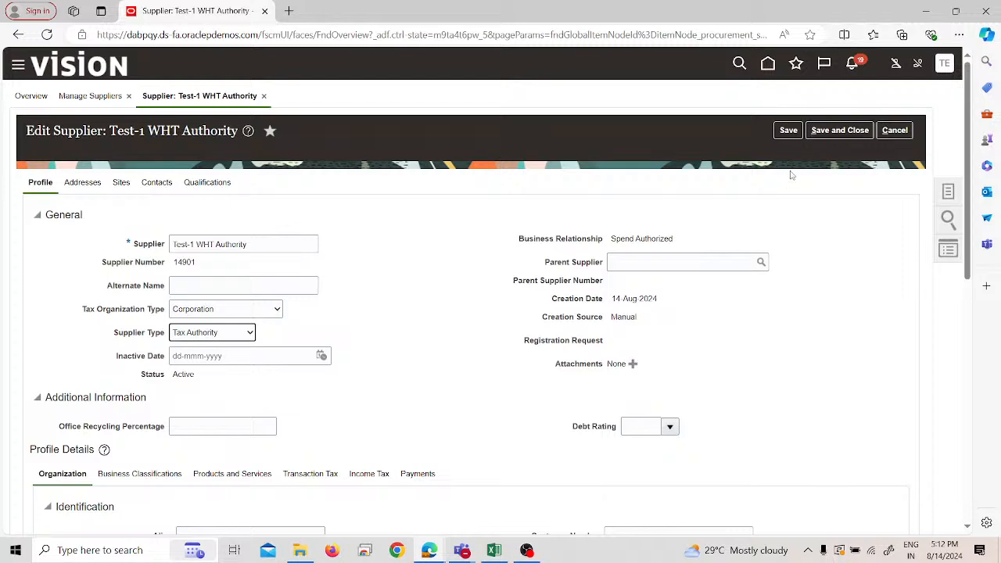
click(822, 134)
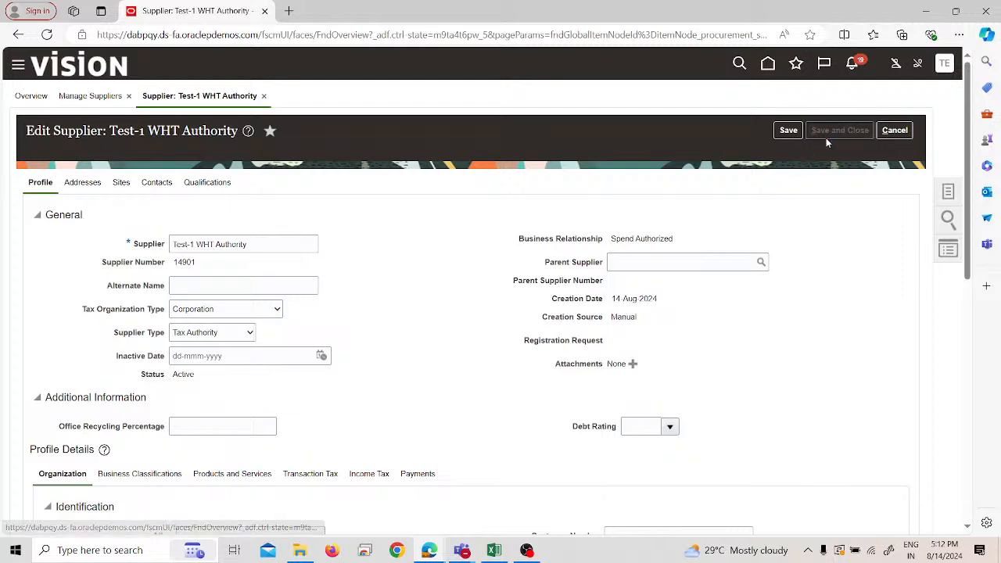
click(518, 191)
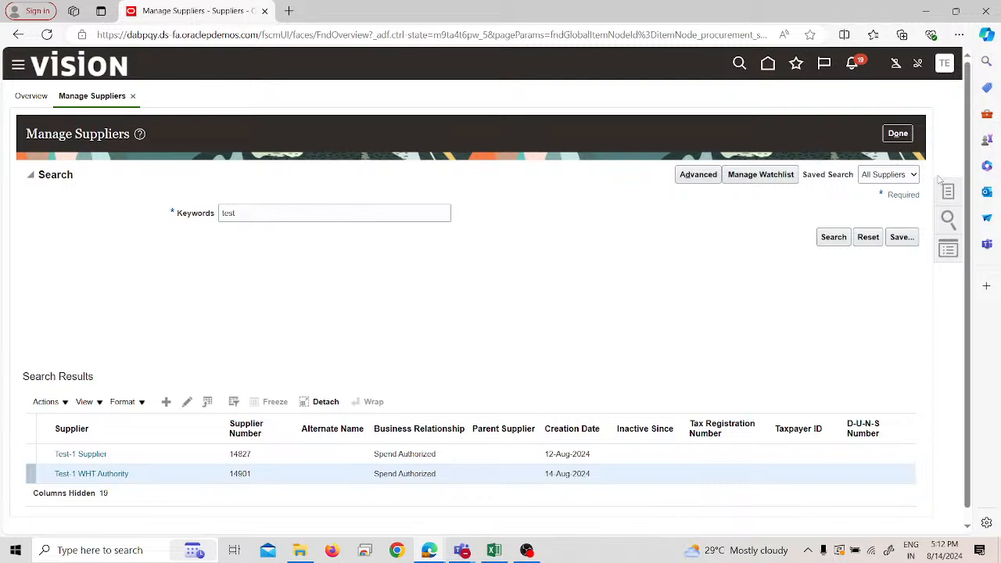
click(901, 136)
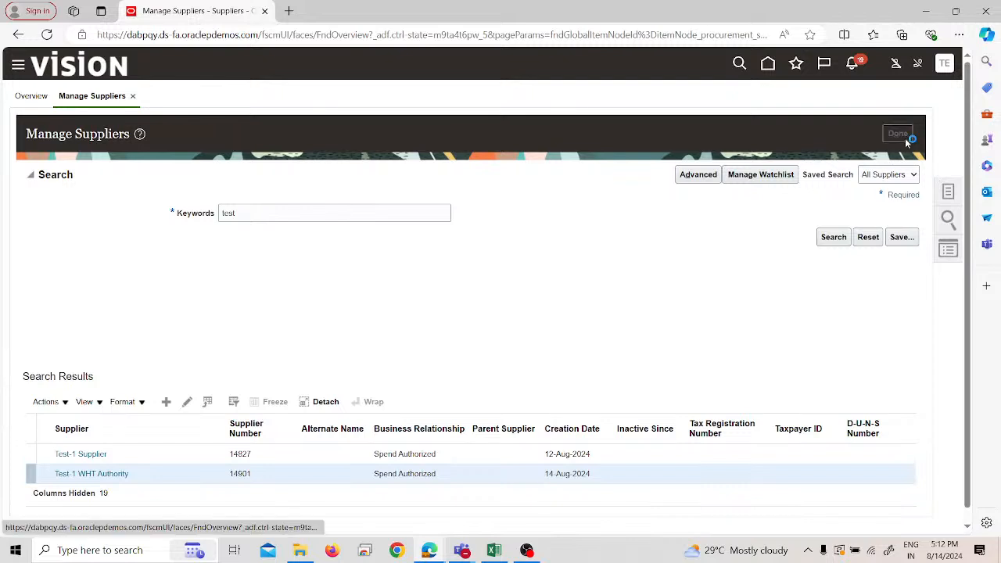
- Go to Setup and Maintenance and open the implementation project Test_1_IMPL
click(948, 65)
click(729, 261)
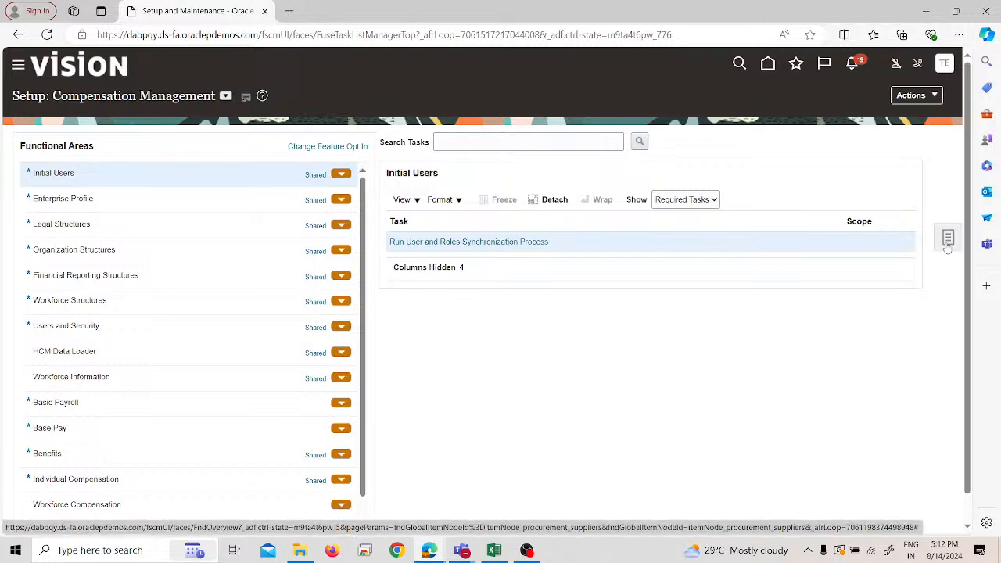
click(947, 248)
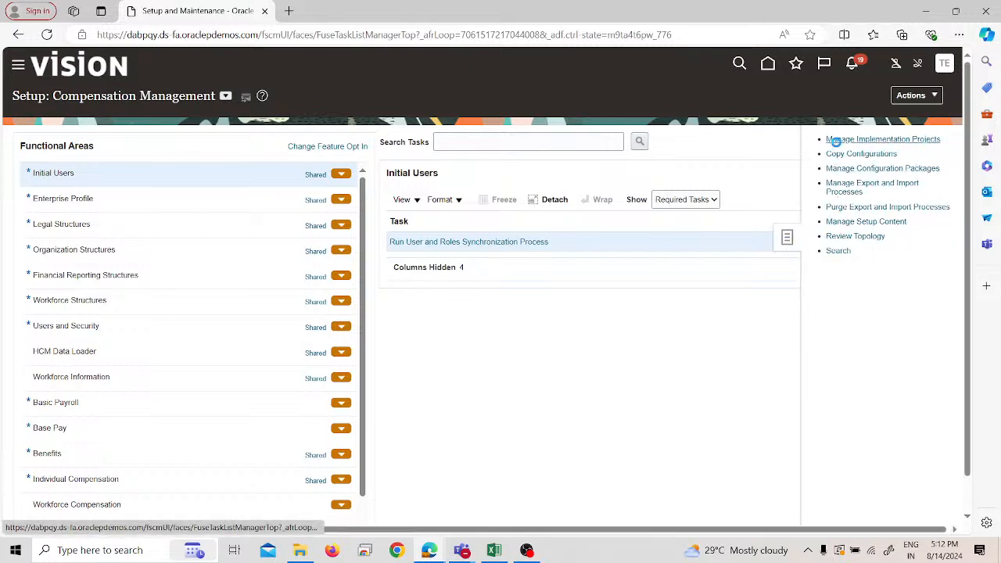
click(835, 140)
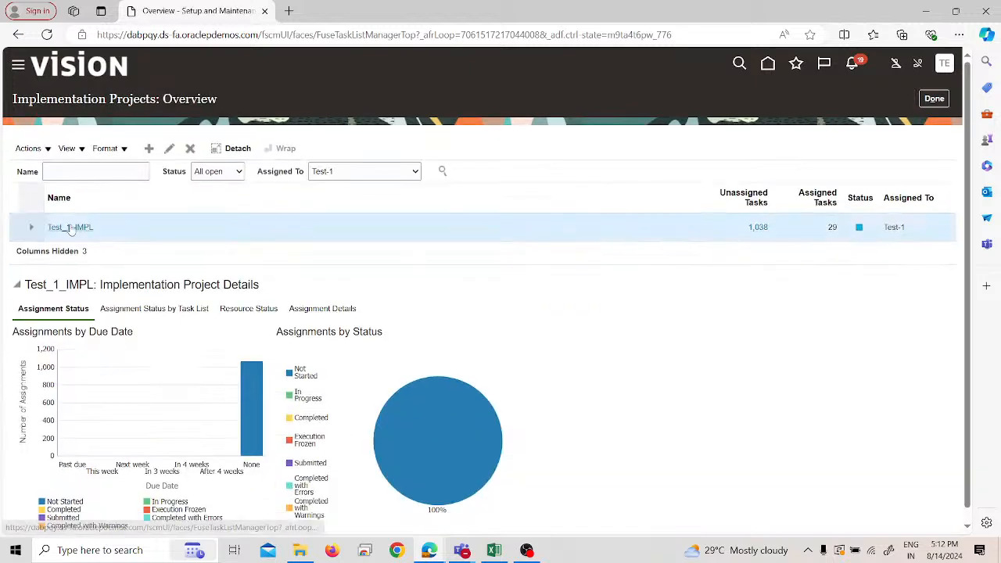
click(68, 227)
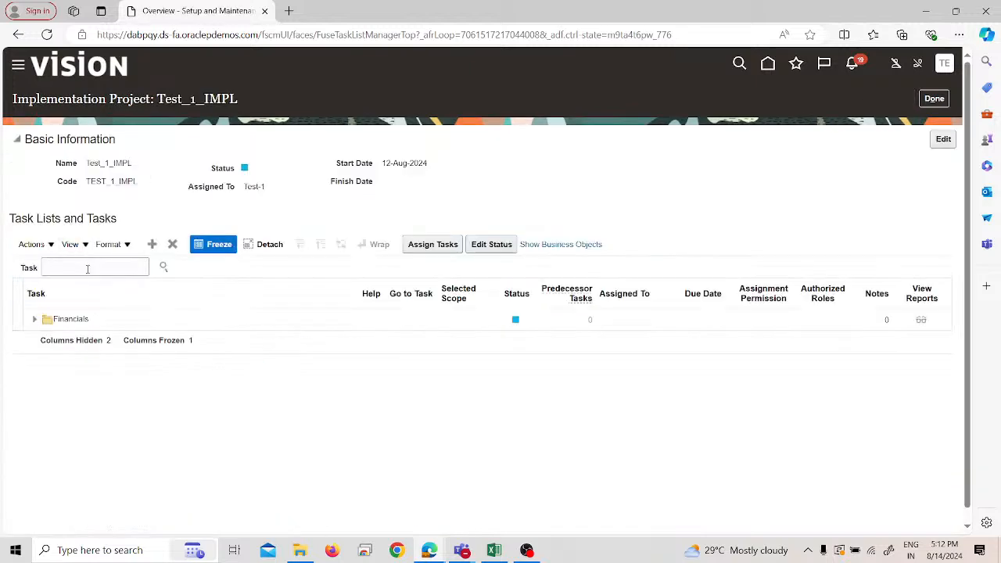
- Search the project's tasks for "withholding tax options" and open Manage Tax Reporting and Withholding Tax Options
click(88, 268)
text(withholding)
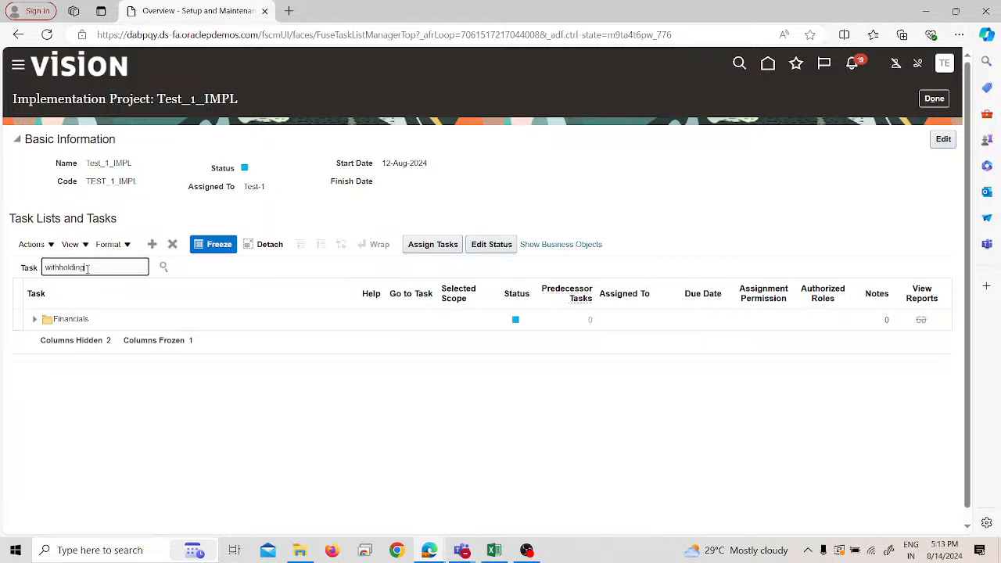
text( tax options)
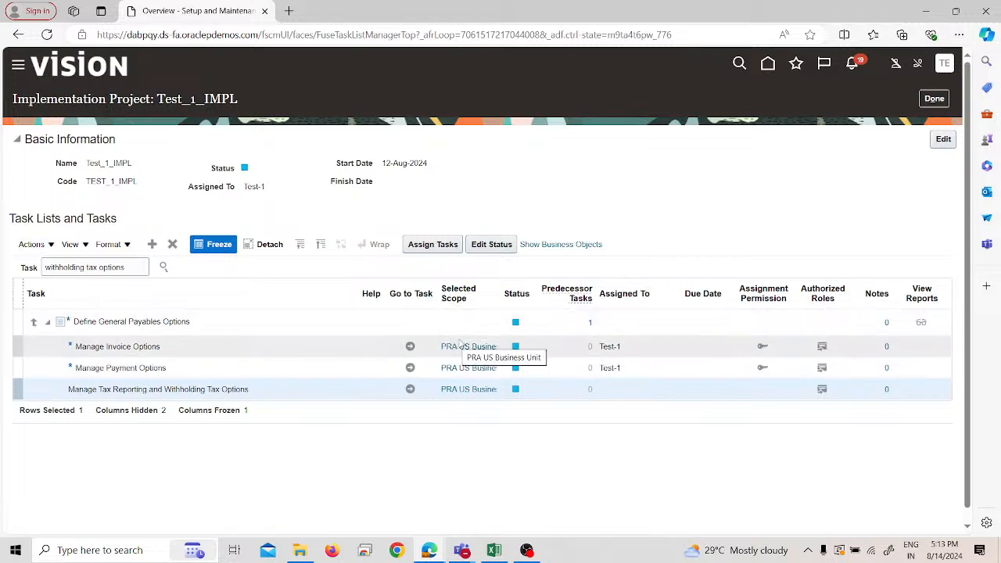
click(411, 389)
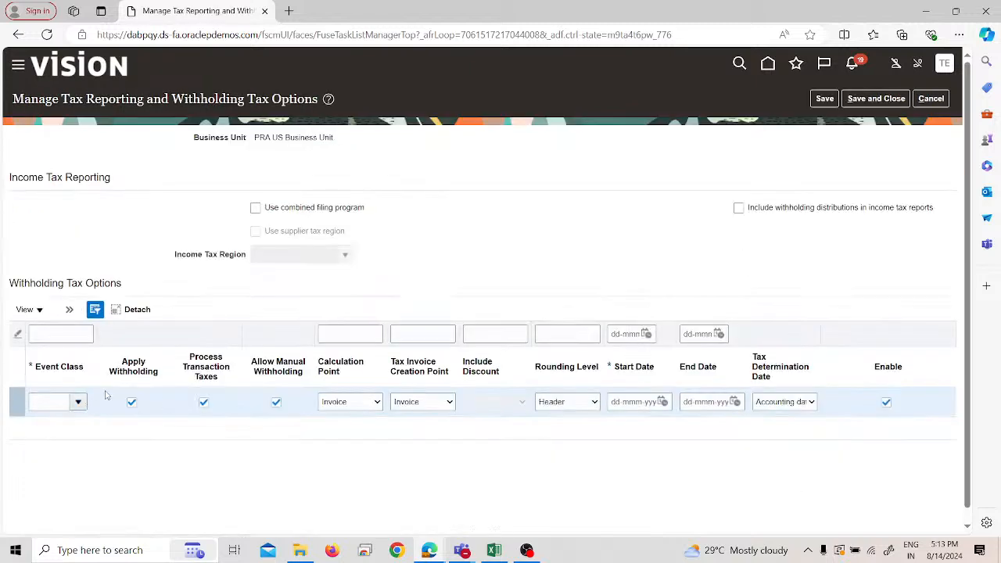
- Try to set up the withholding tax options row with the Standard Invoices event class
click(79, 401)
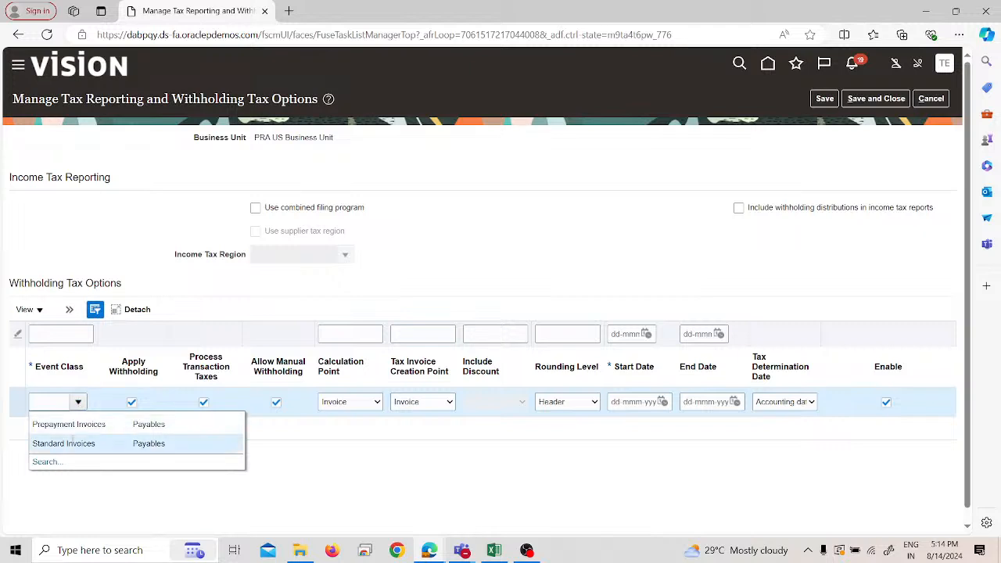
click(72, 443)
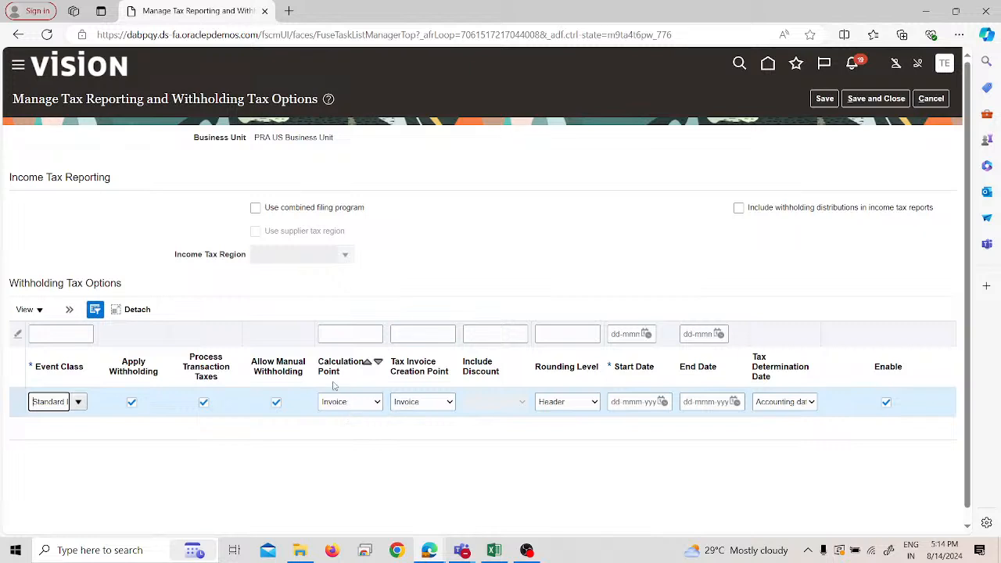
click(334, 386)
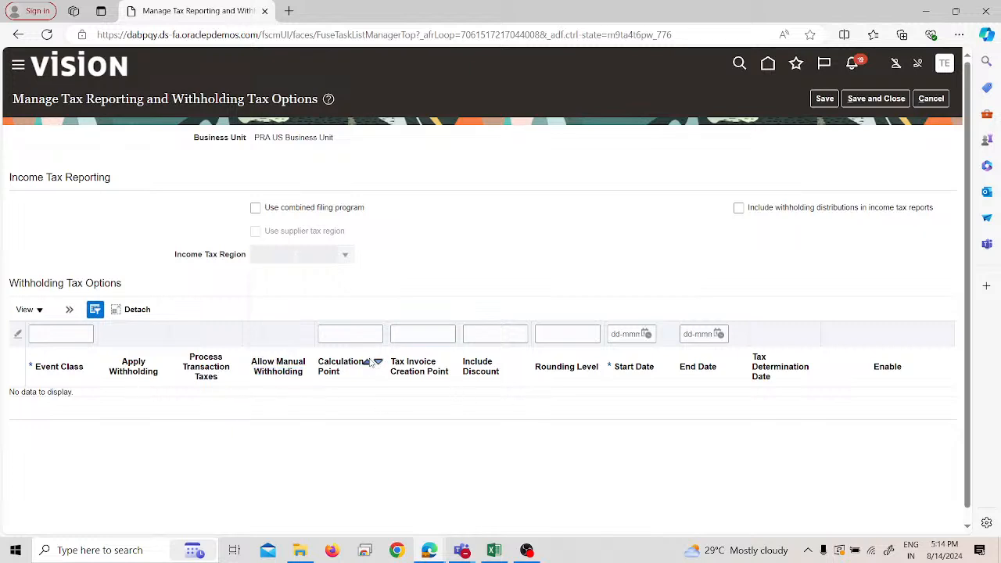
- Discard the unsaved withholding tax options changes and reopen Manage Tax Reporting and Withholding Tax Options for PRA US Business Unit
click(931, 98)
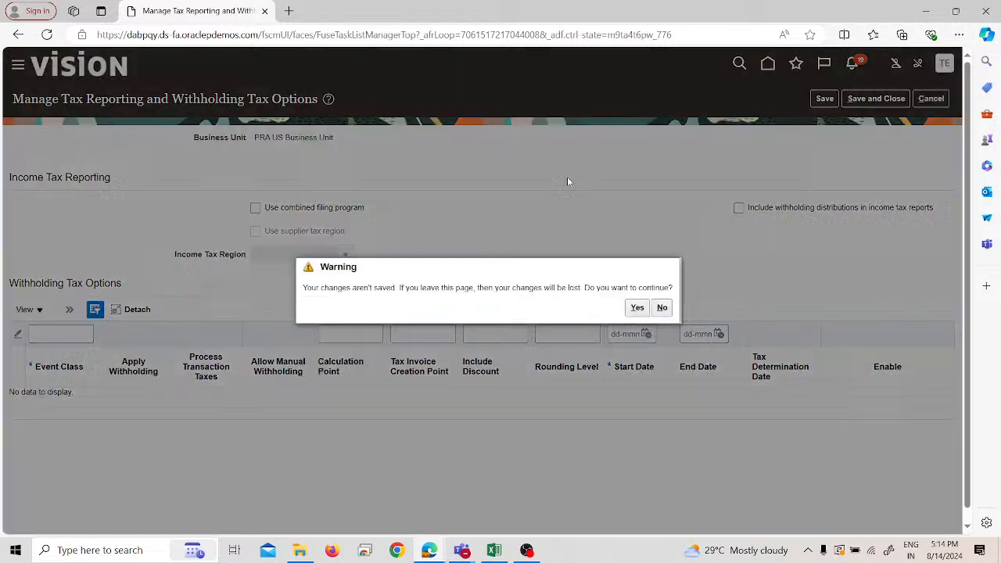
click(637, 308)
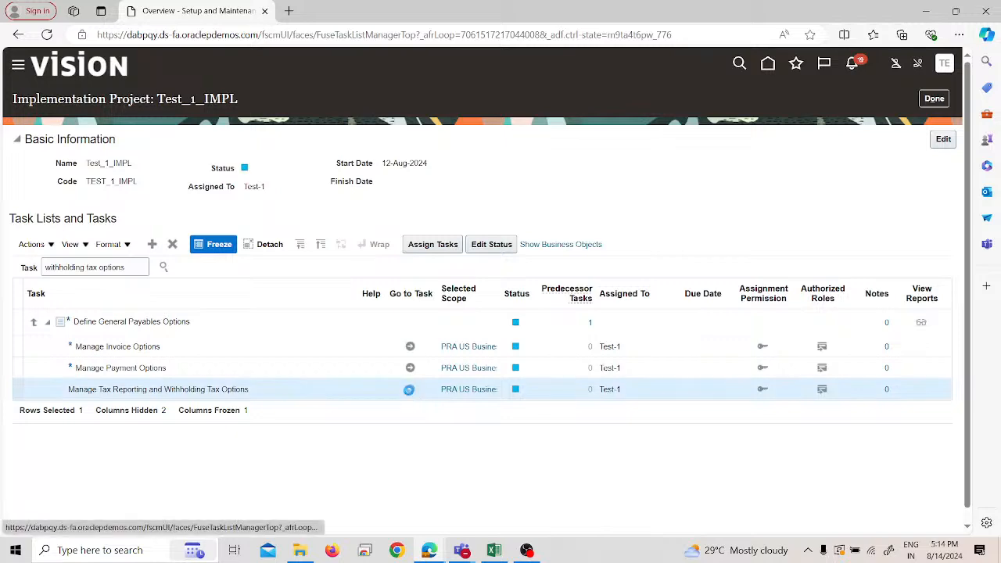
click(409, 389)
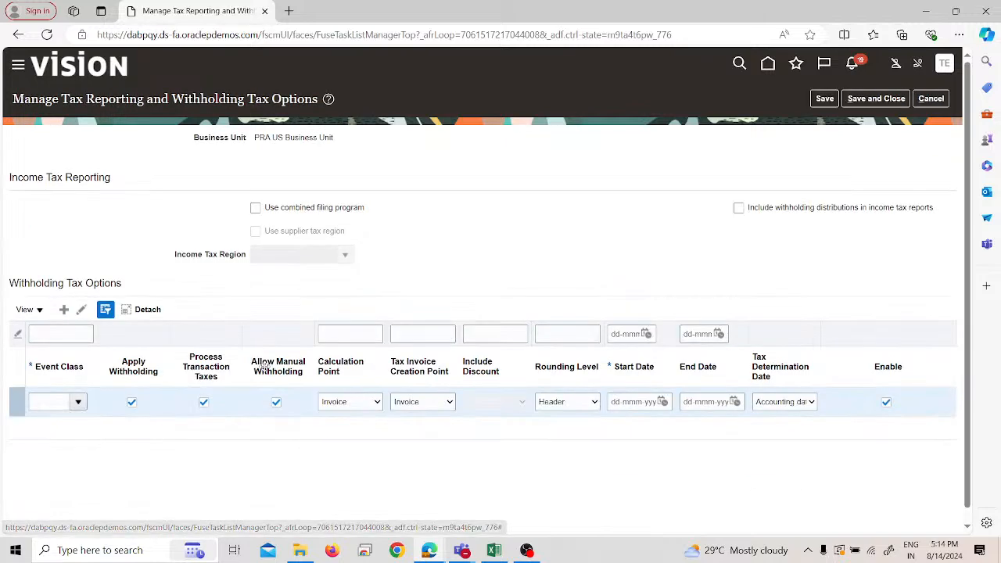
- Set the withholding options row to Standard Invoices, Invoice calculation and tax invoice creation points, start date 14-Aug-2024, and save and close
click(77, 402)
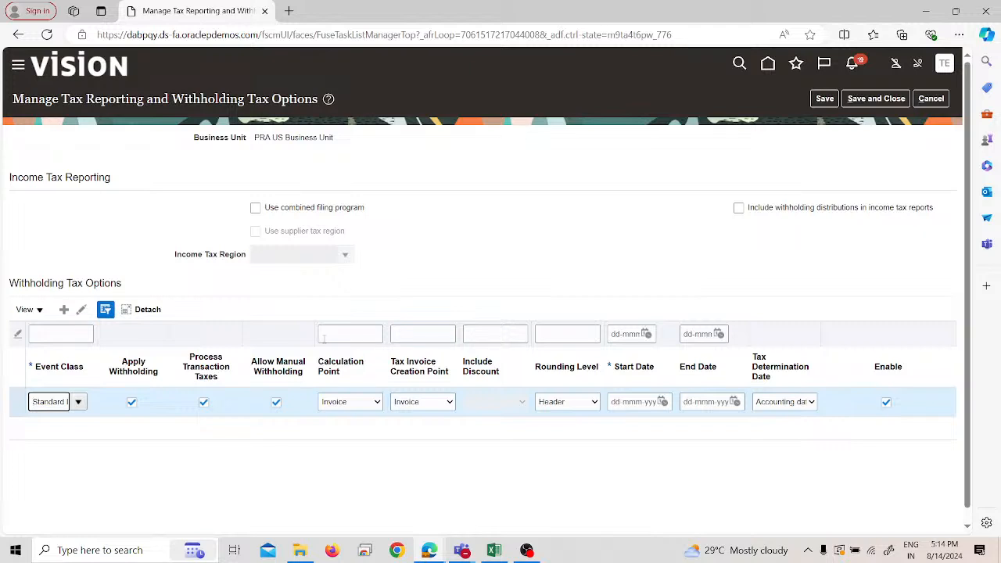
click(342, 405)
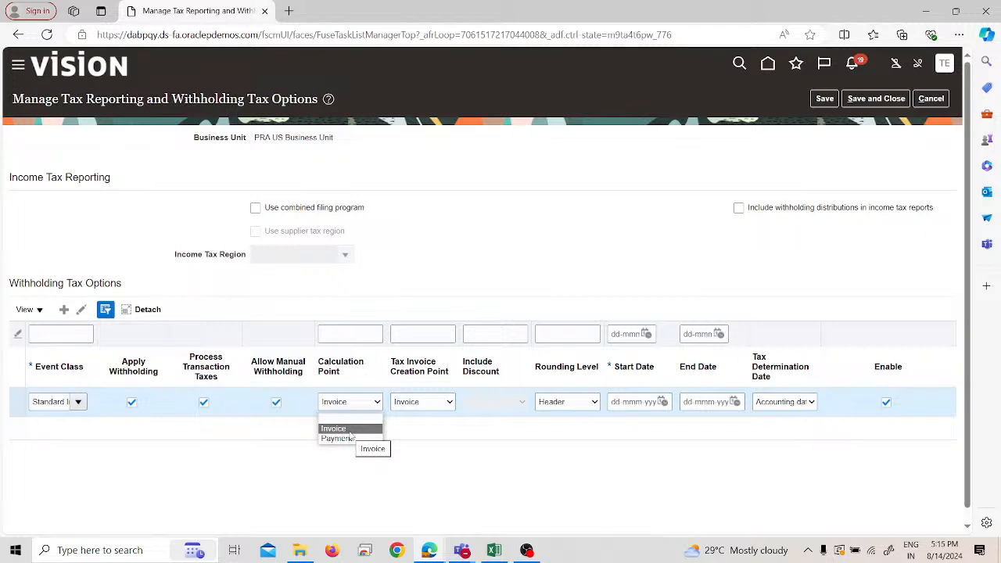
click(351, 435)
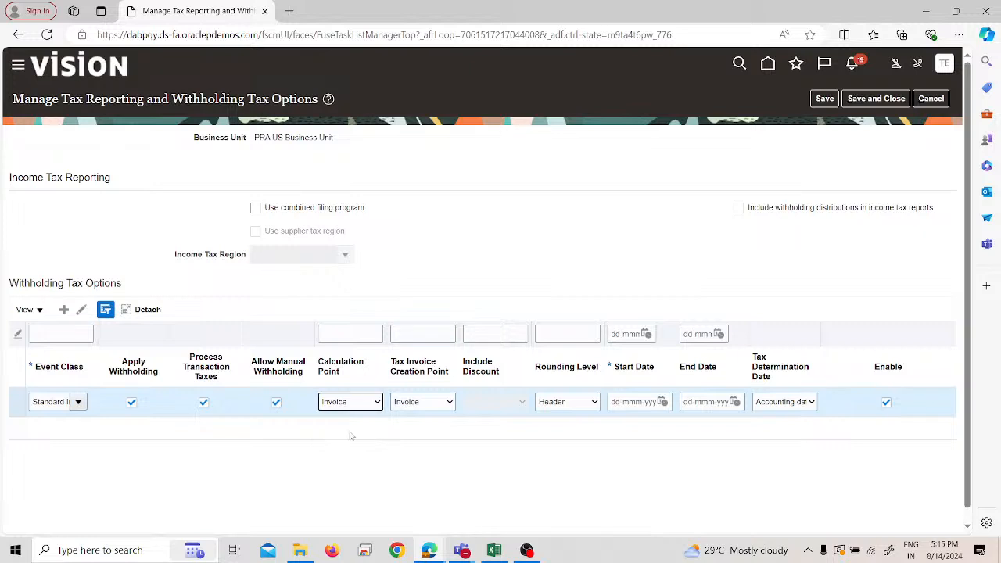
click(427, 402)
click(534, 443)
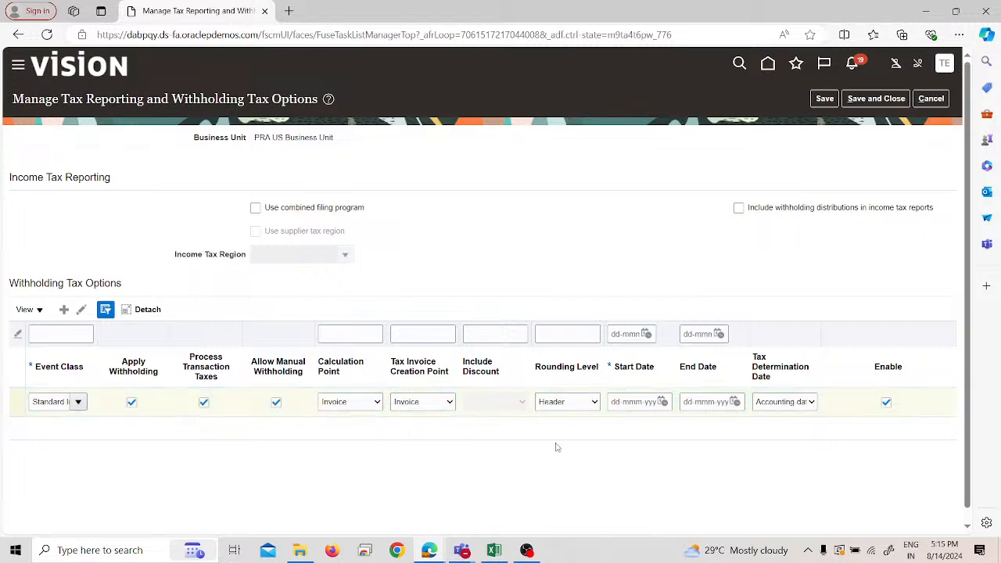
click(662, 402)
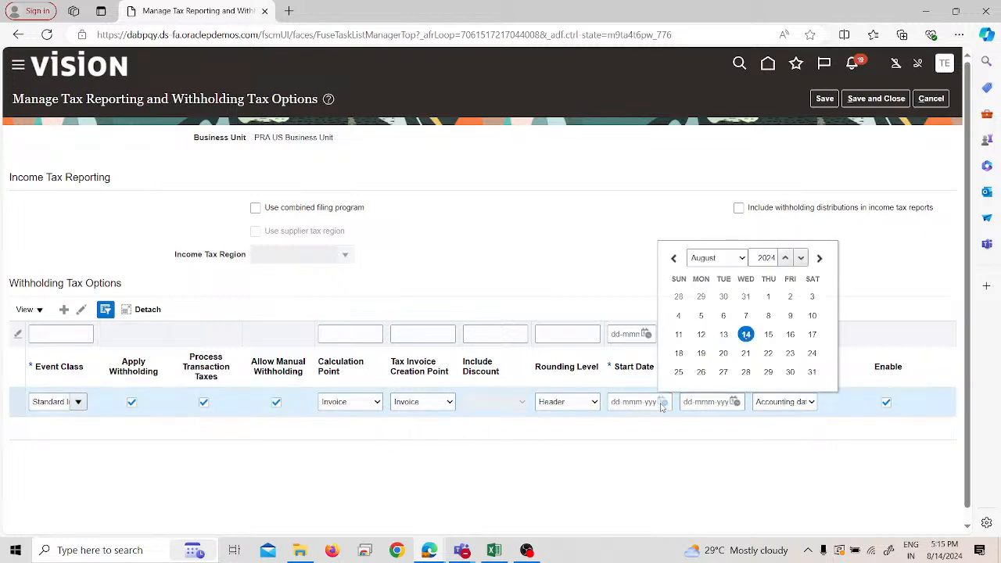
click(745, 334)
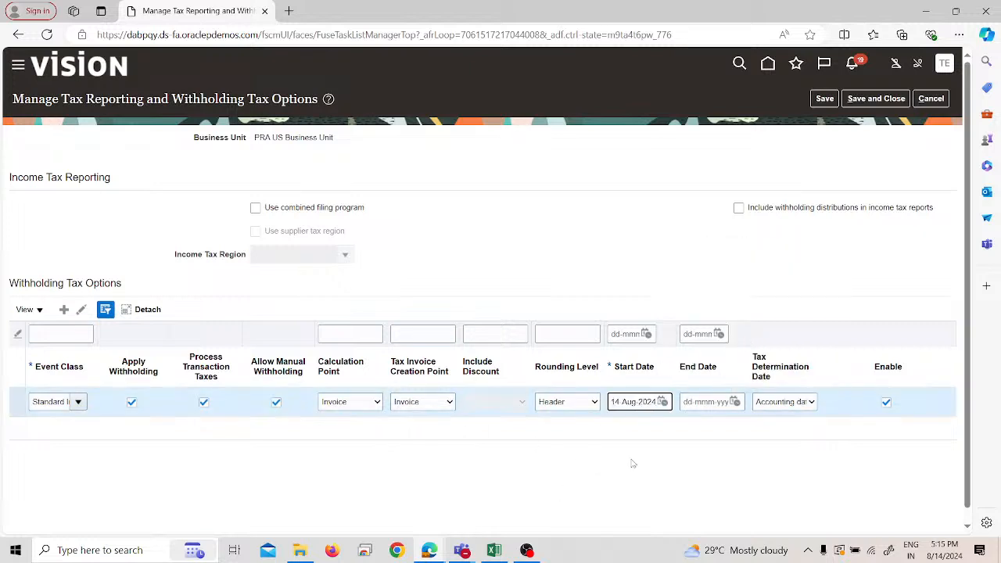
click(865, 101)
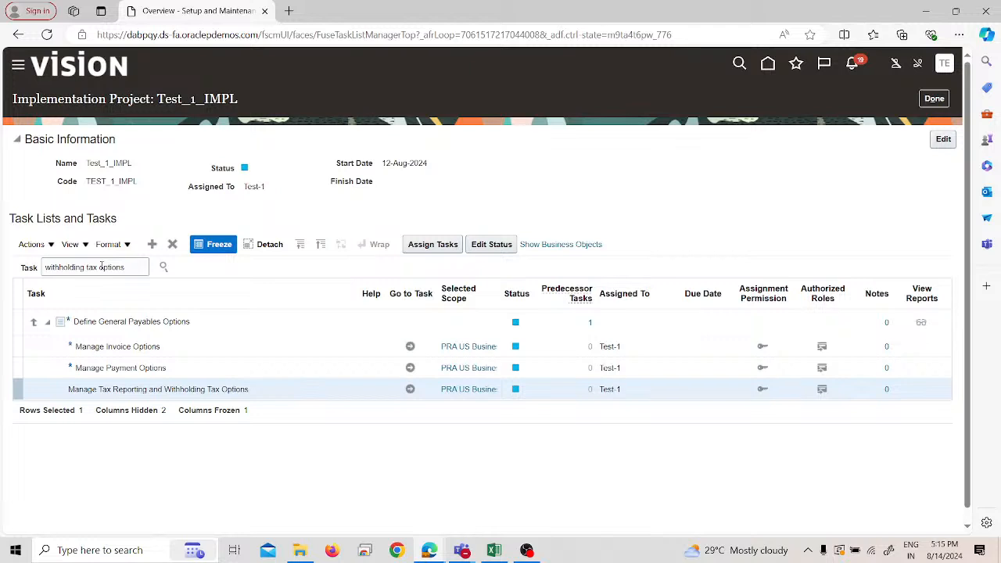
- Search the project's tasks for "Tax Code" and open the Manage Tax Codes task
double_click(101, 267)
click(102, 267)
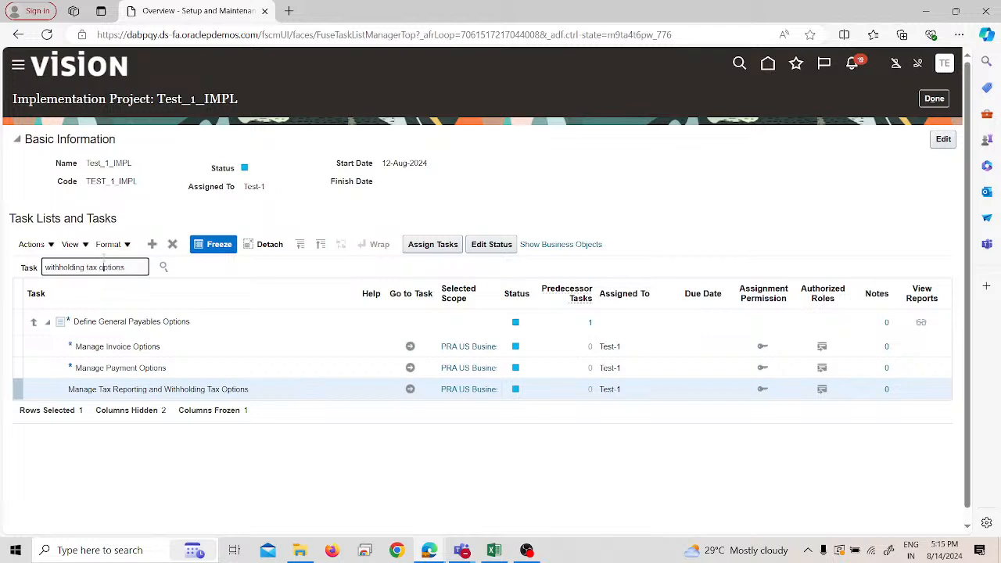
click(109, 245)
click(79, 267)
triple_click(79, 266)
text(Tax Code)
key(Return)
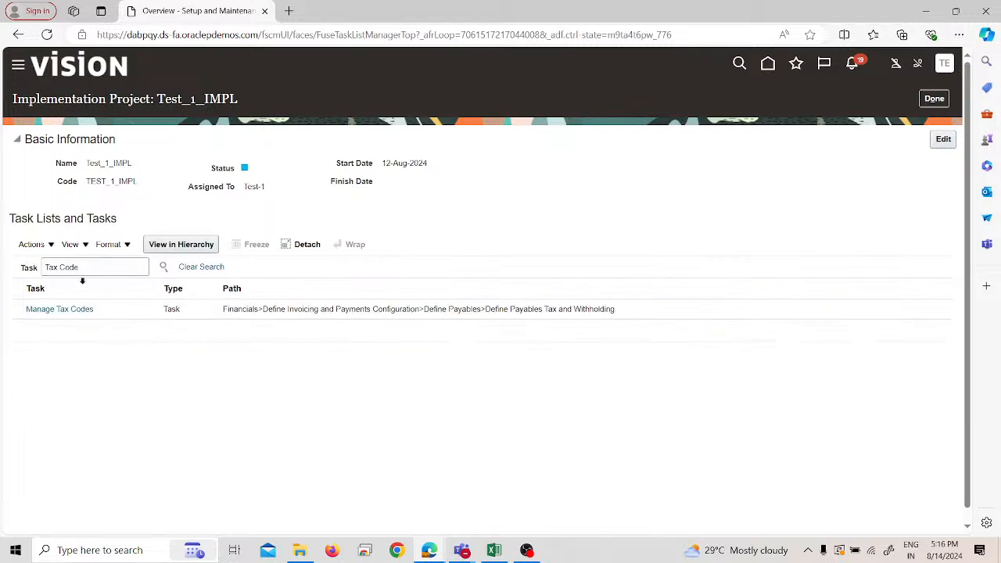
click(88, 311)
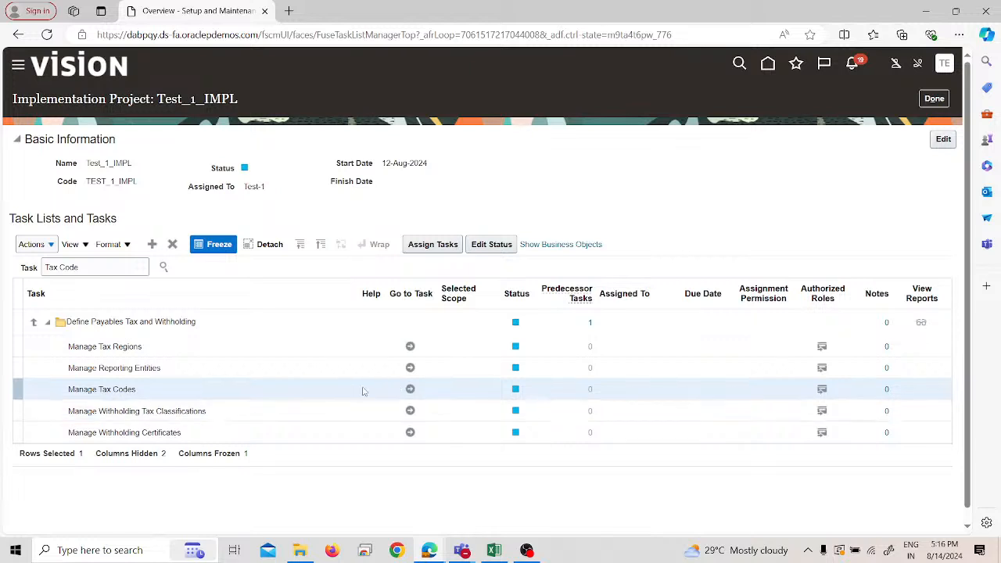
click(411, 388)
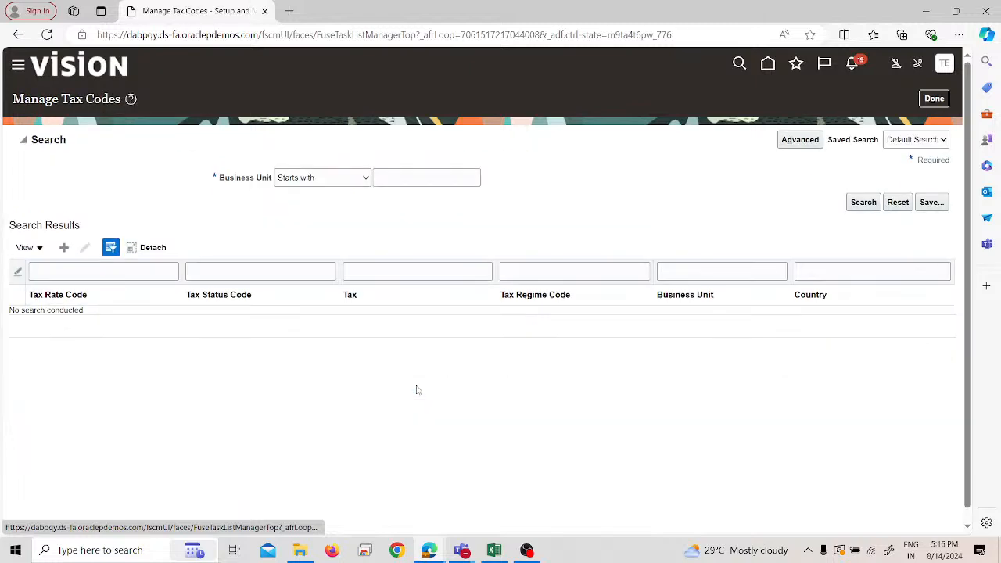
- Start a new withholding tax code for PRA US Business Unit with United States as the country
click(64, 248)
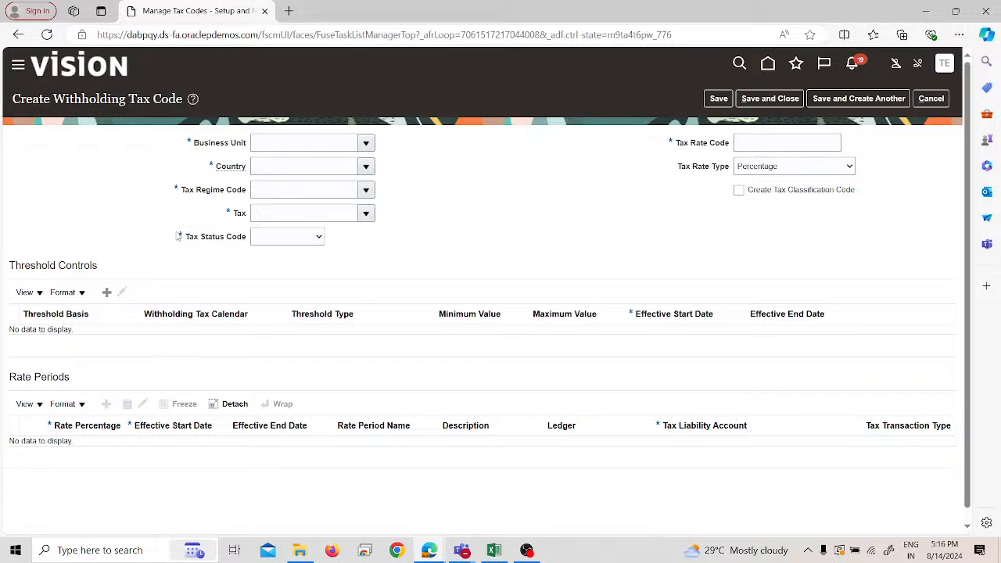
click(273, 144)
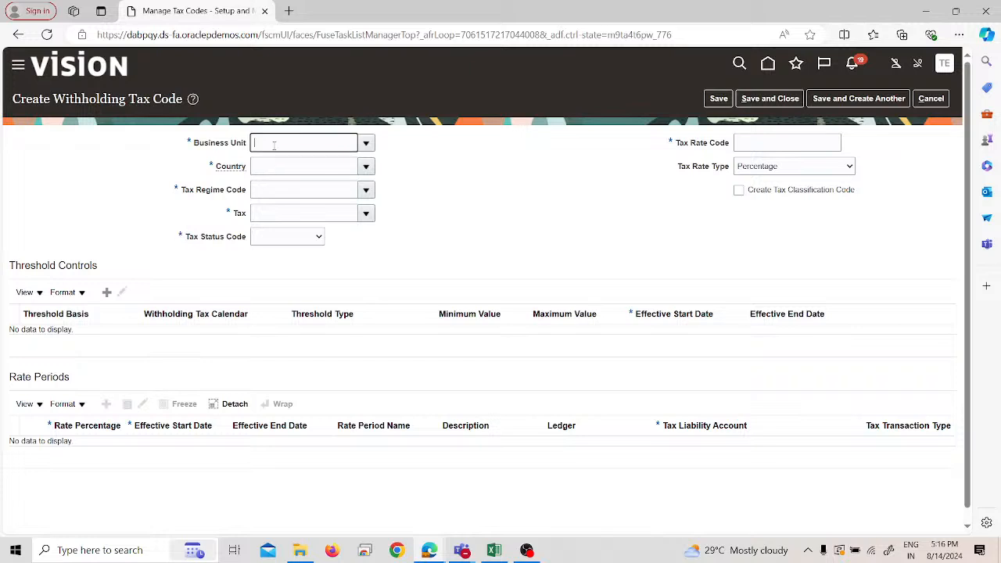
text(test)
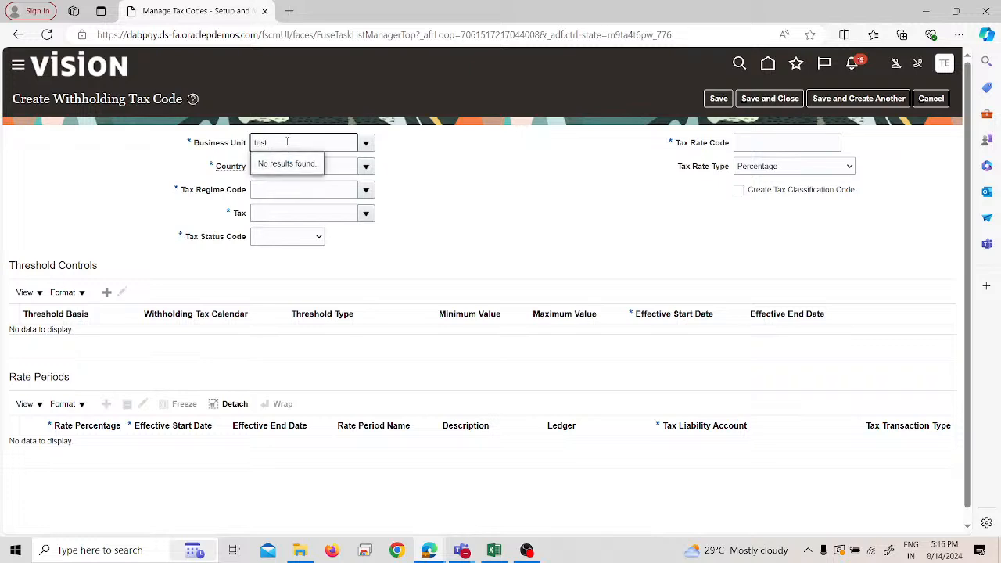
double_click(305, 143)
text(PRA)
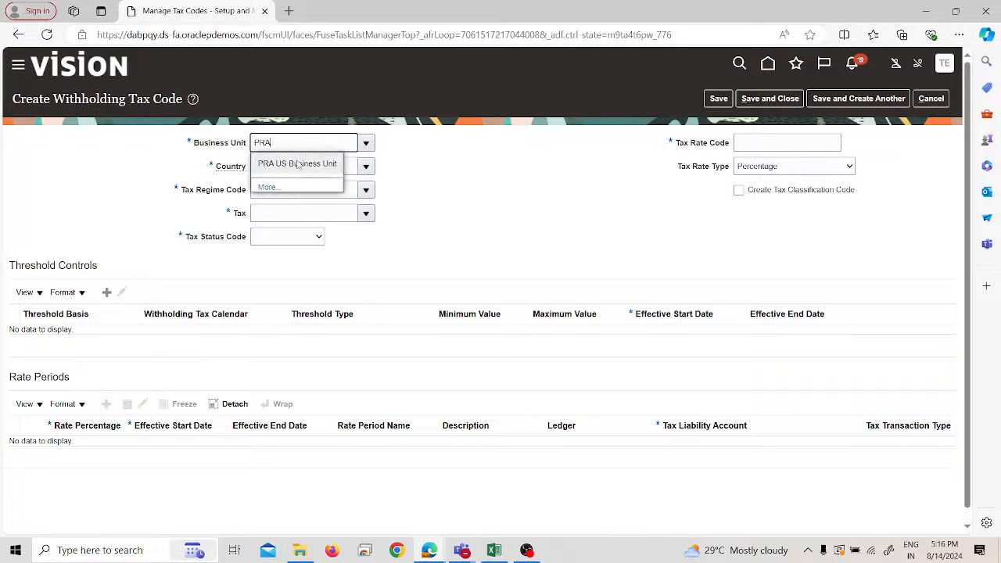
click(298, 160)
click(299, 163)
text(united)
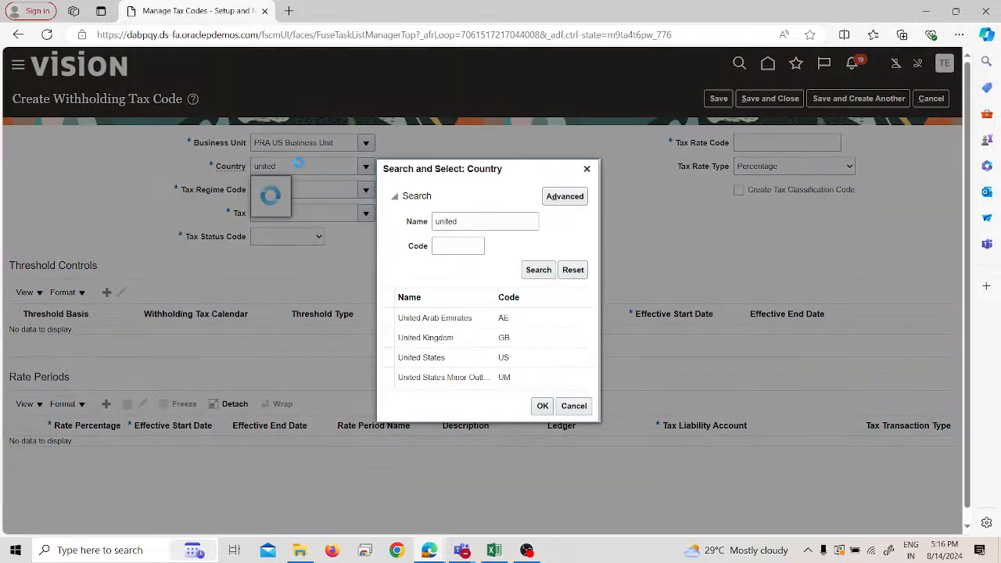
click(512, 357)
click(542, 406)
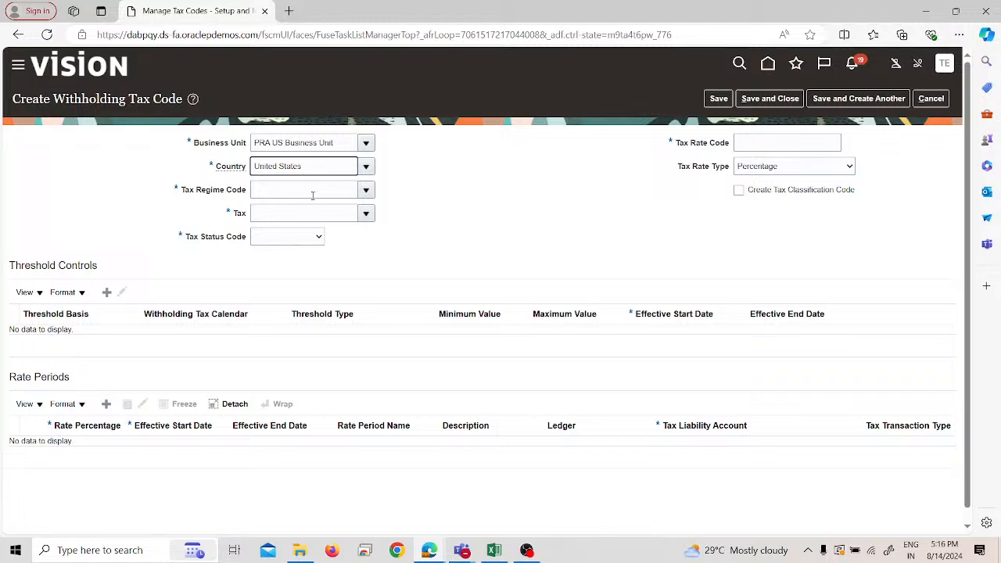
- Create a withholding tax regime with code and name "Test_1 WHT Regime" and start date 14-Aug-2024 for the tax code
click(312, 195)
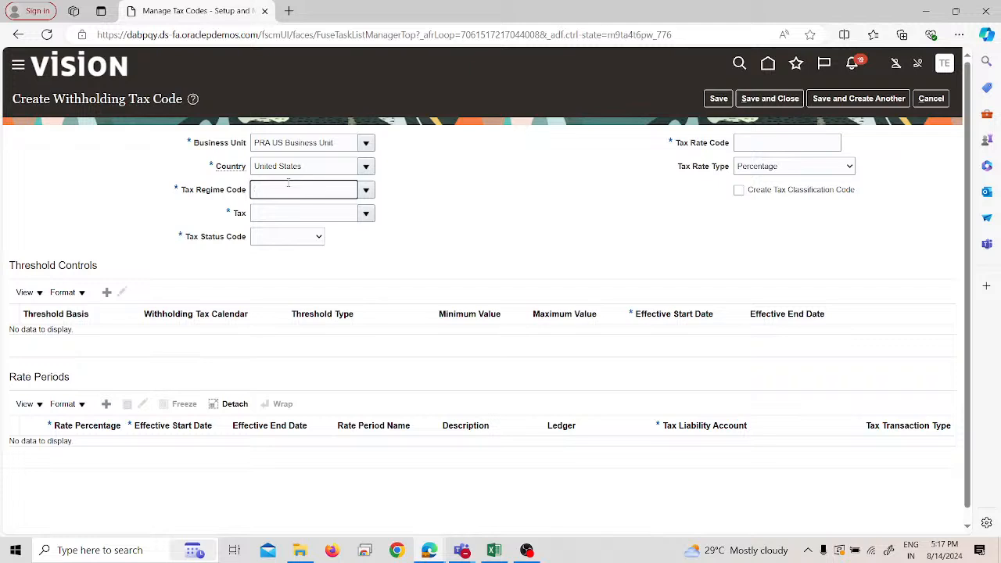
click(366, 189)
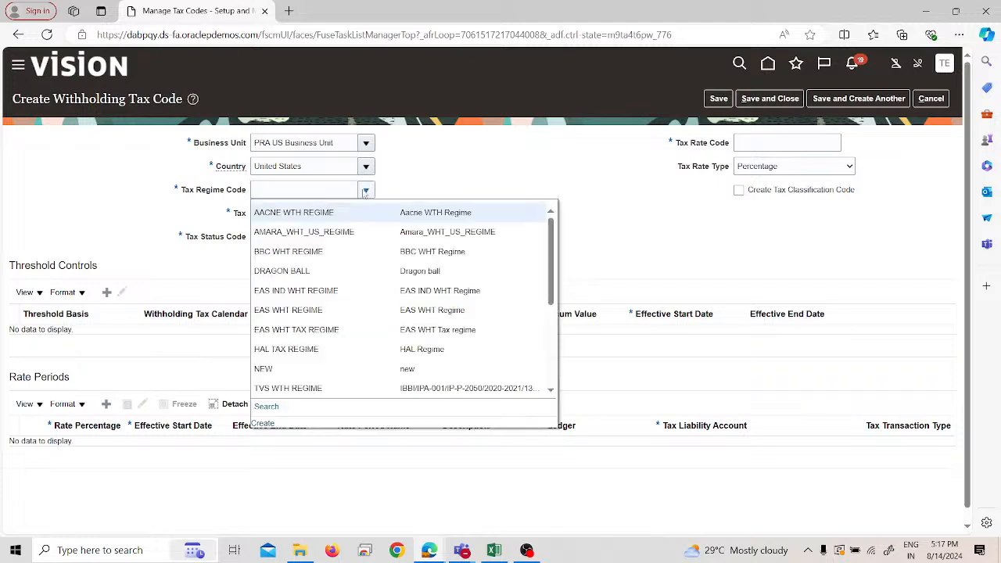
click(270, 424)
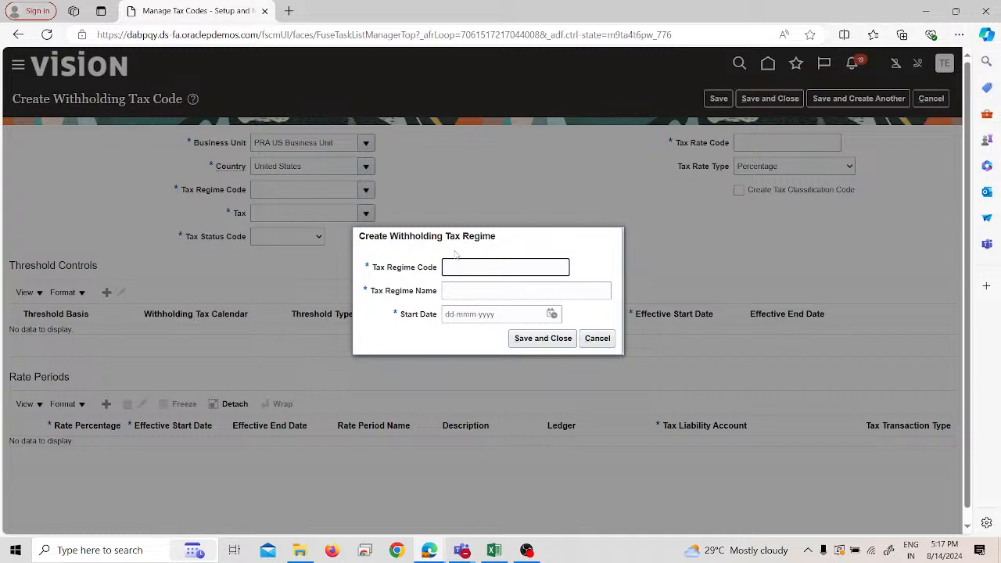
text(Test_1 WHT Regime)
triple_click(545, 268)
key(ctrl+c)
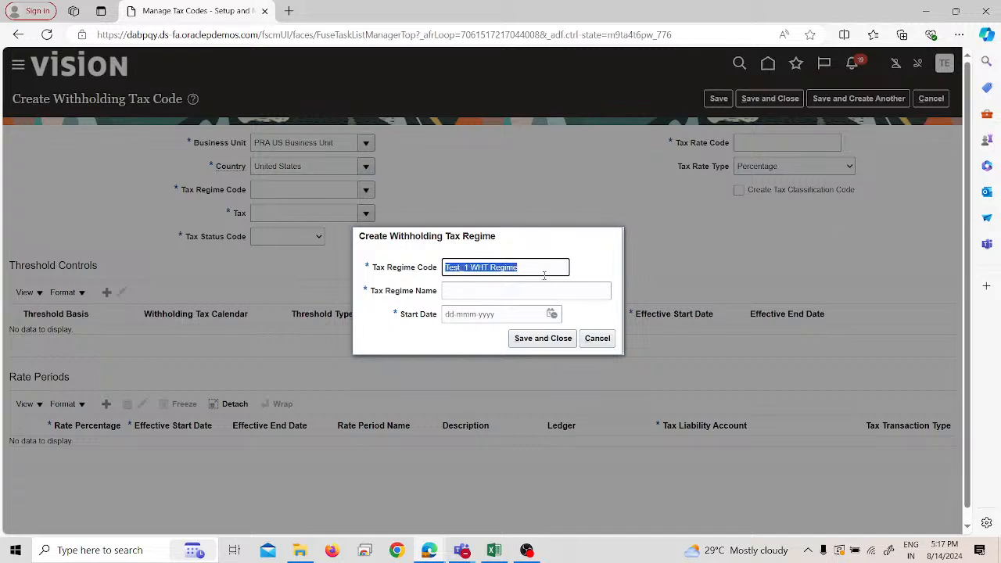
click(543, 288)
key(ctrl+v)
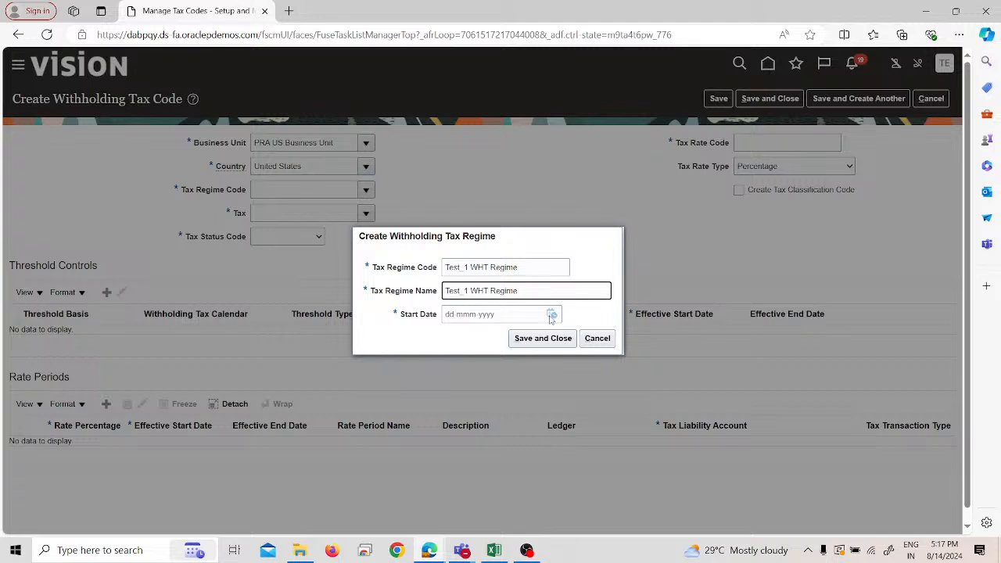
click(551, 313)
click(635, 412)
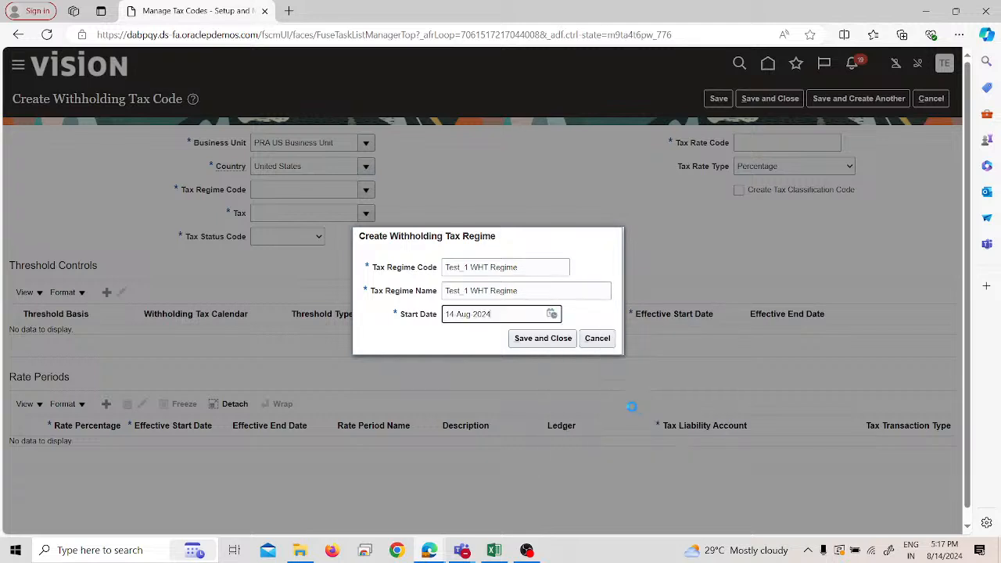
click(536, 341)
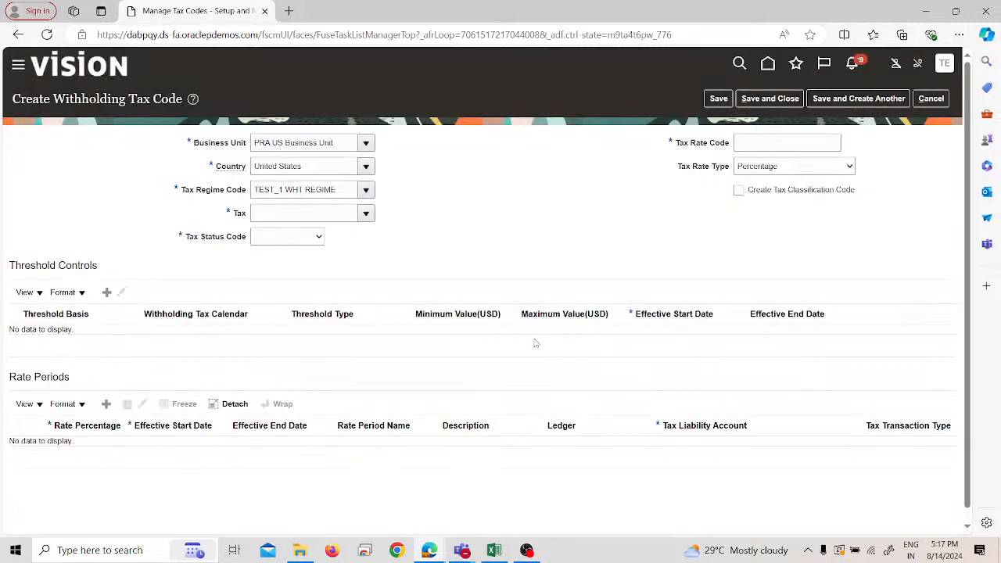
- Start a new withholding tax named WHT_15% under the regime, with start date 14-Aug-2024
click(319, 209)
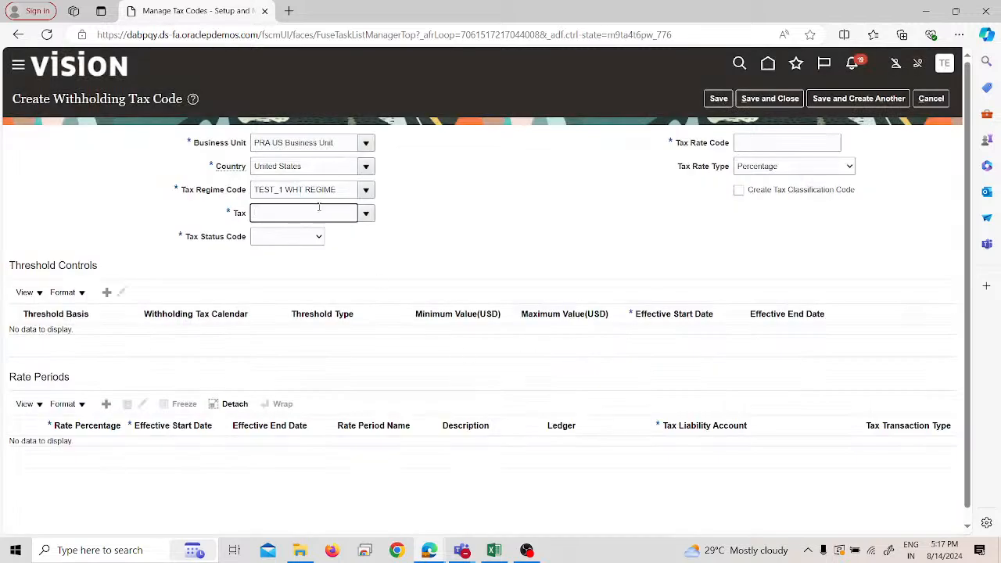
click(362, 214)
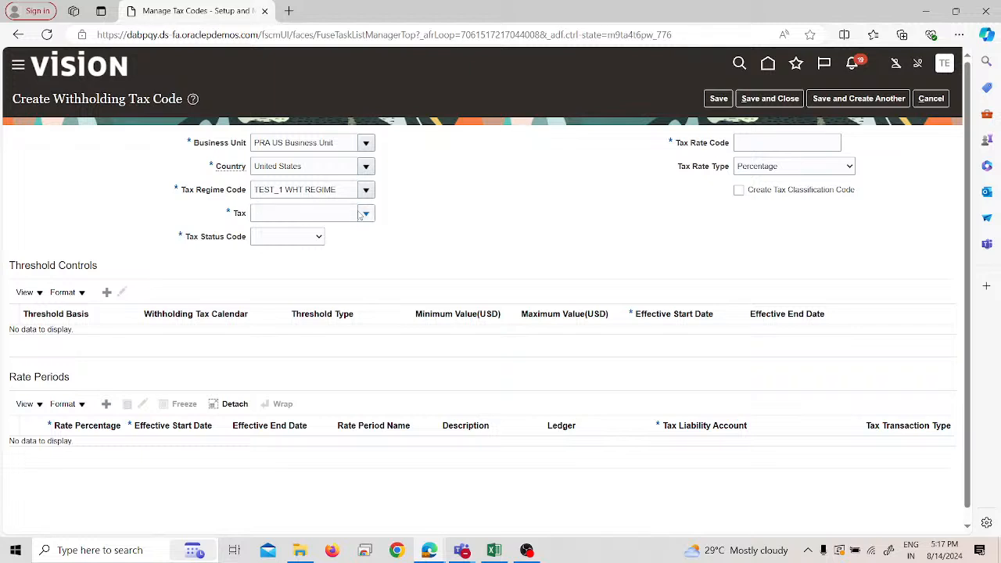
click(362, 215)
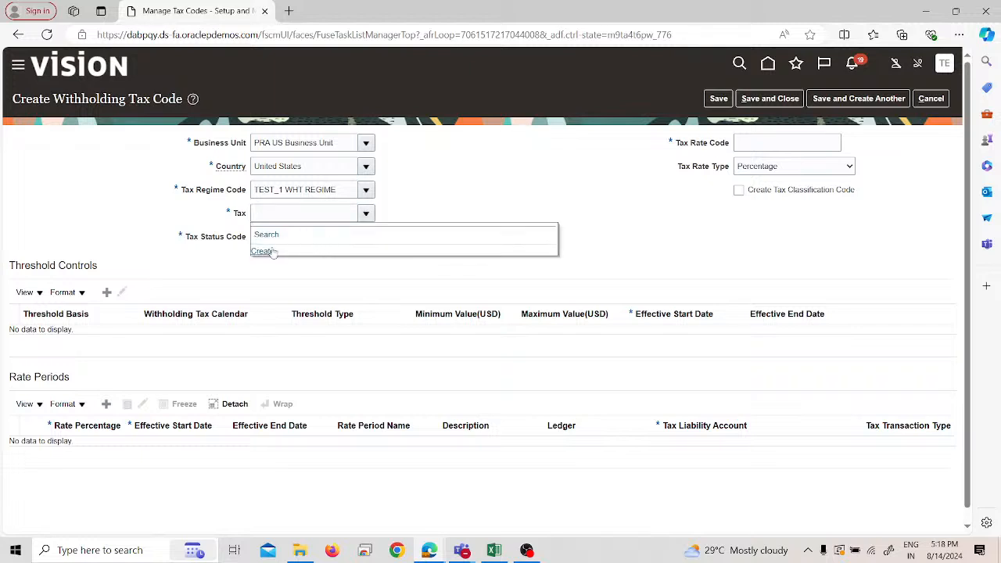
click(266, 249)
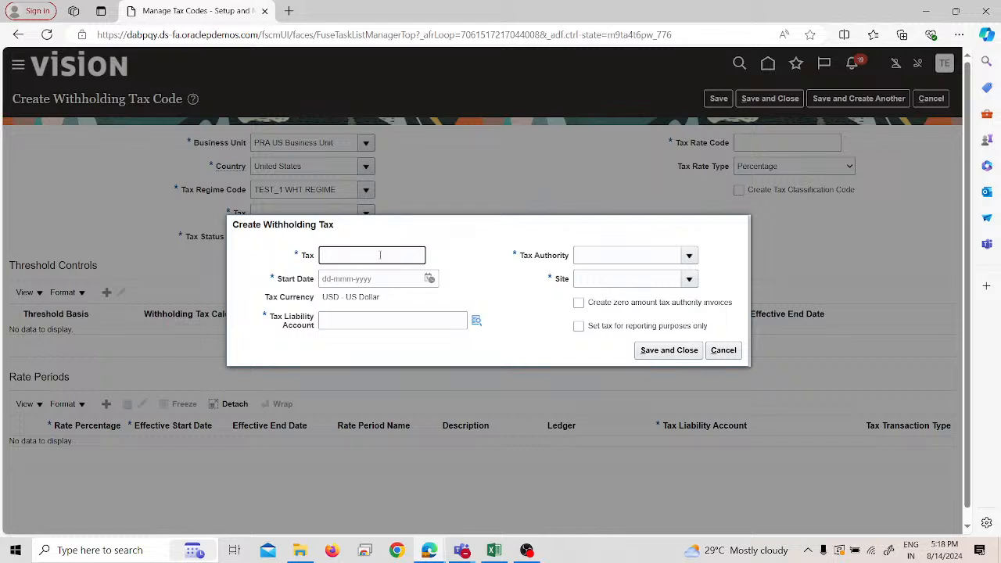
text(W)
key(BackSpace)
key(BackSpace)
key(BackSpace)
text(W)
key(BackSpace)
text(WHT_15%)
click(428, 278)
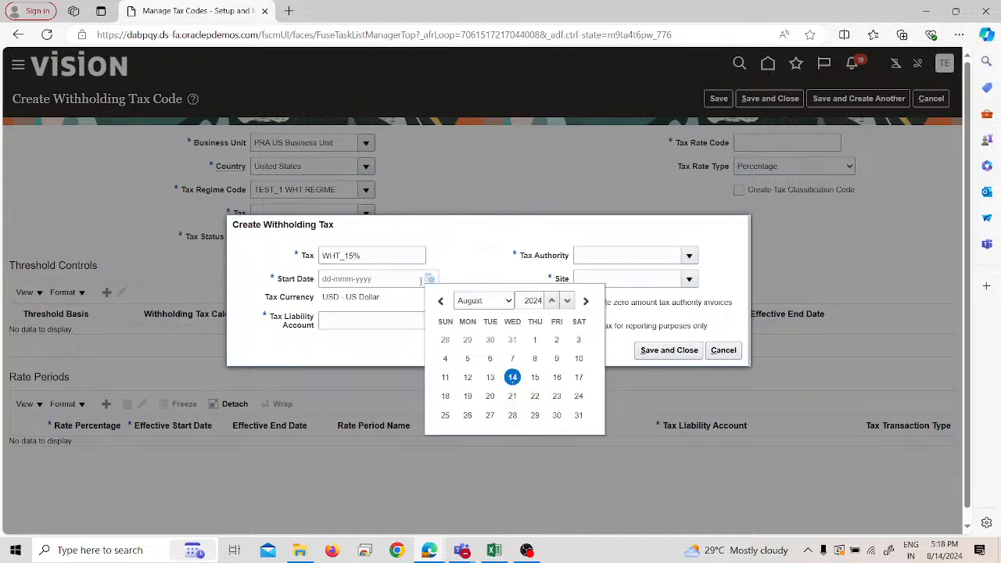
click(512, 377)
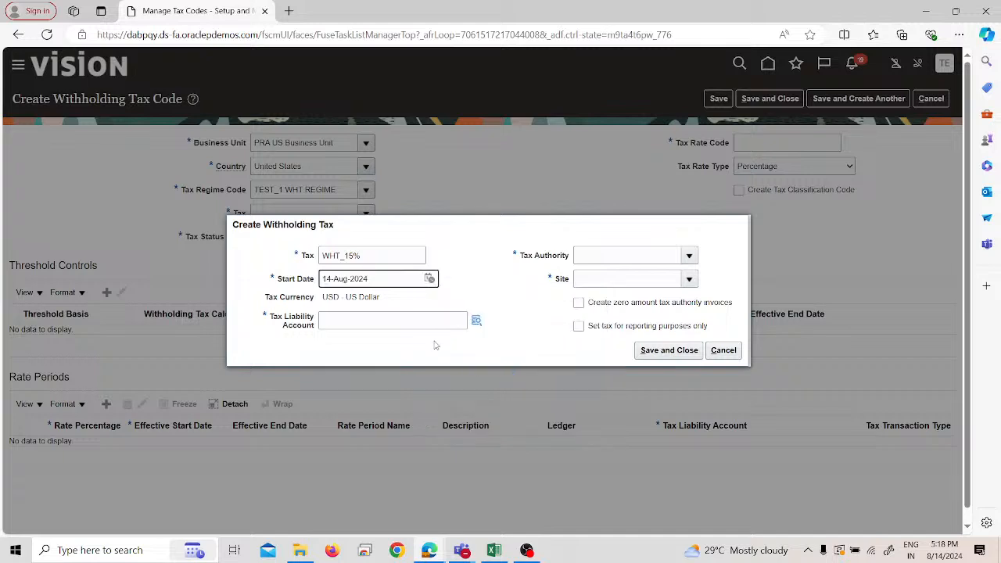
- Open an advanced search for the Account segment of the tax liability account, with the description operator set to Contains
click(474, 328)
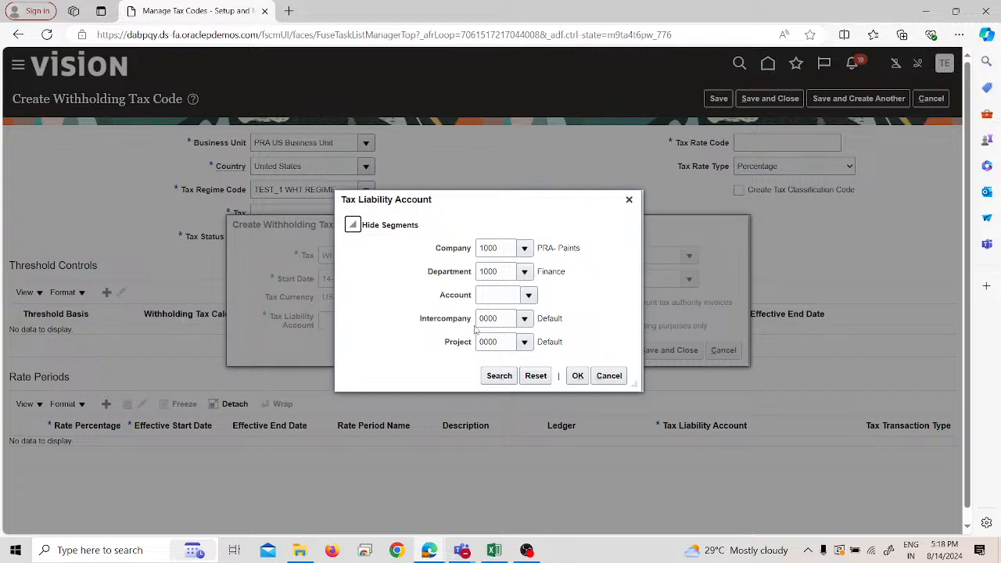
click(529, 296)
click(509, 516)
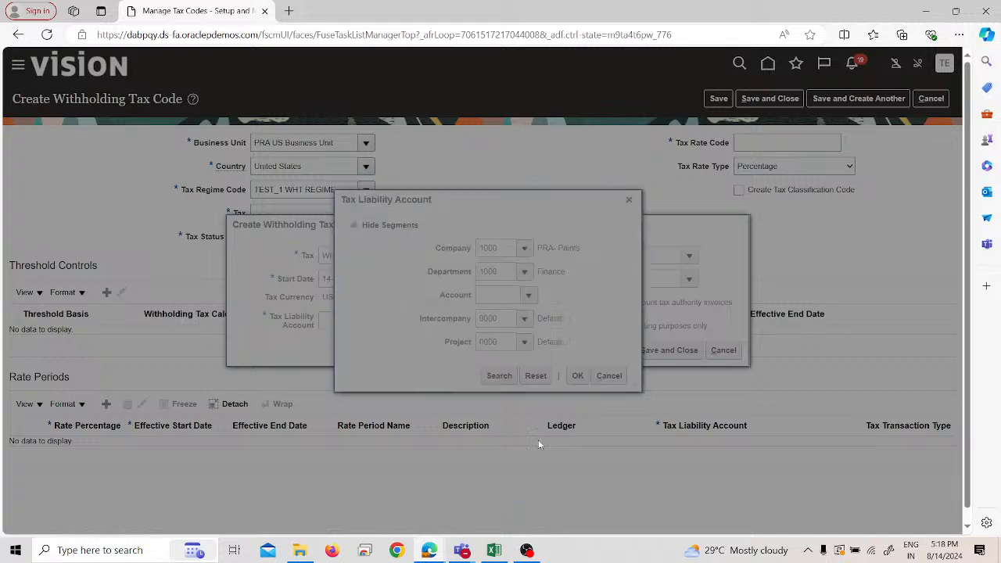
click(514, 291)
click(574, 222)
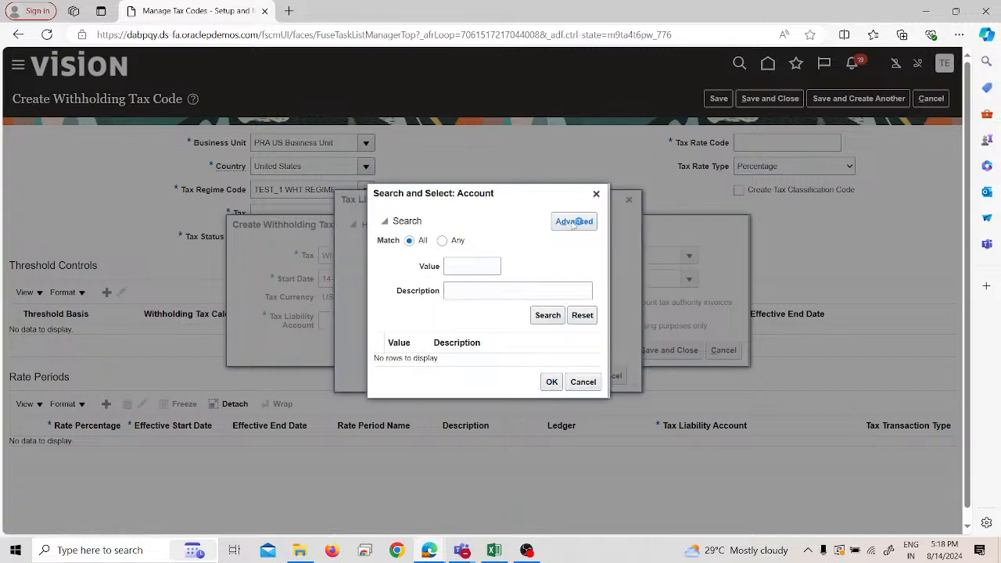
click(440, 290)
click(448, 381)
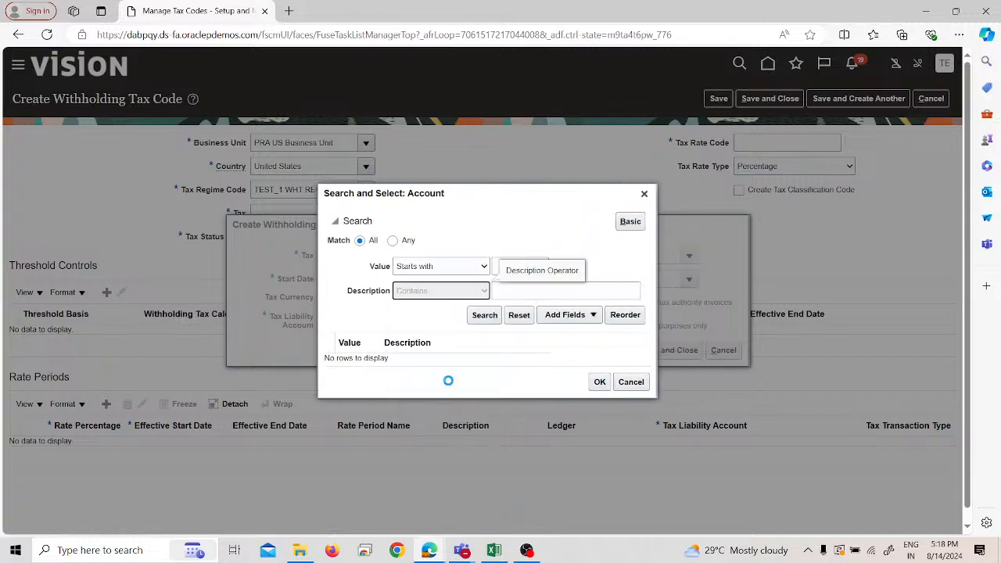
- Find accounts whose description contains "withholding" and assign Automatic Withholding Tax as the account segment of the tax liability account
click(535, 291)
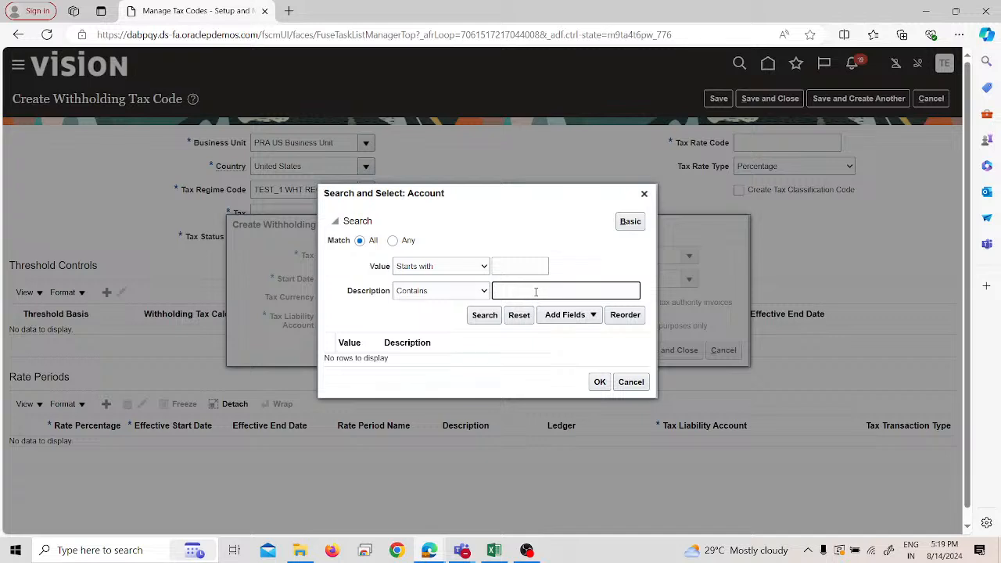
text(l)
text(withhol)
text(l)
text(dong)
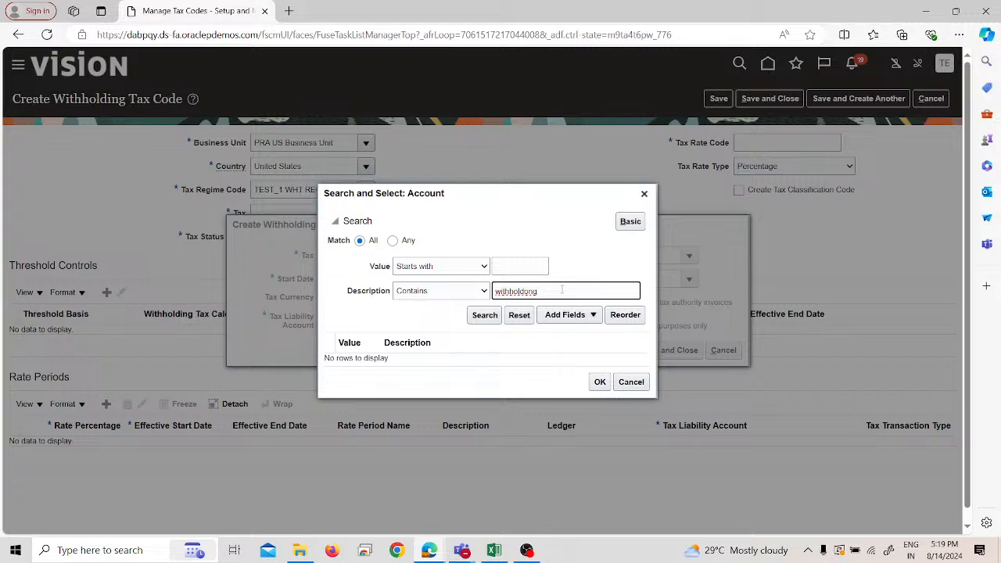
right_click(524, 291)
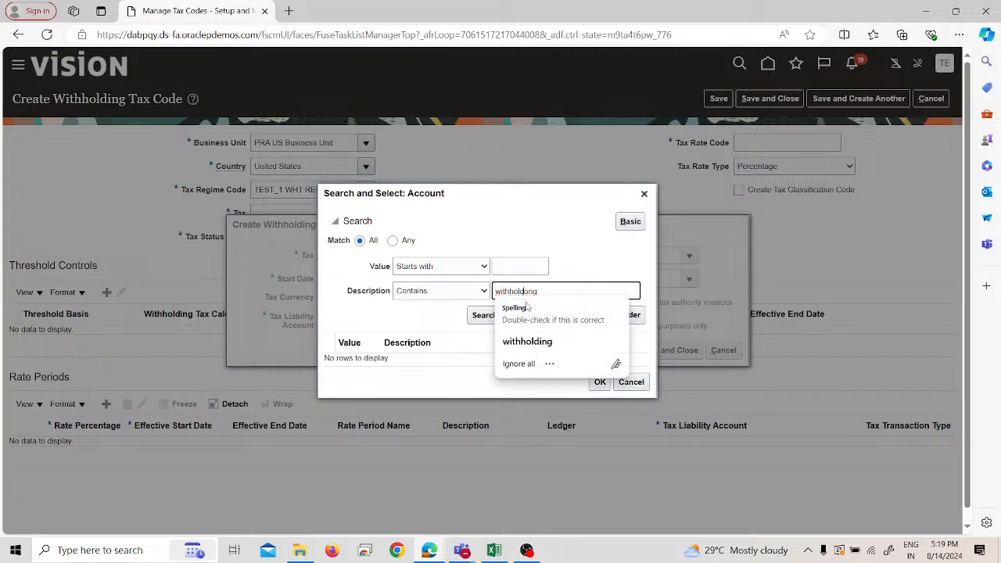
click(522, 339)
click(485, 315)
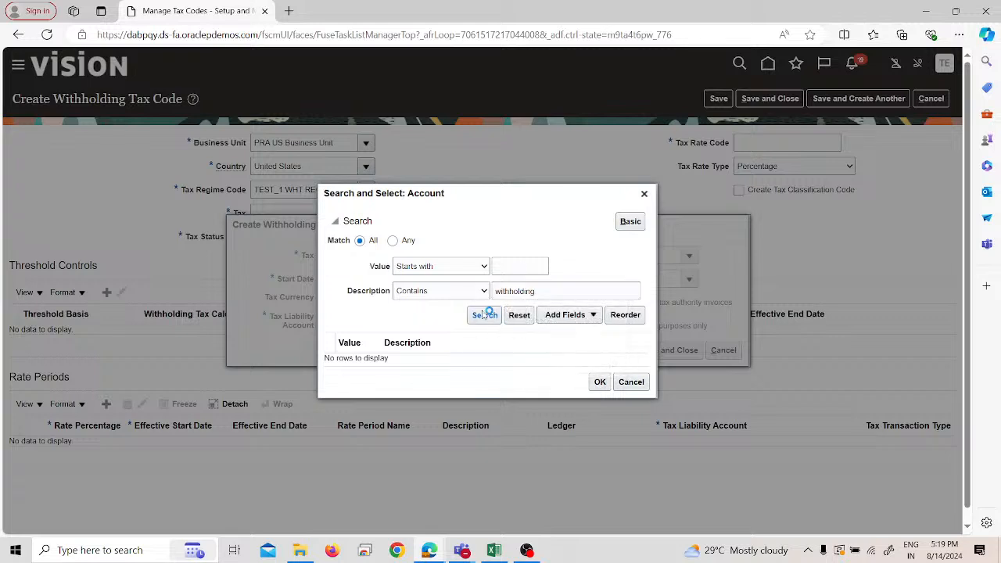
click(441, 358)
click(596, 387)
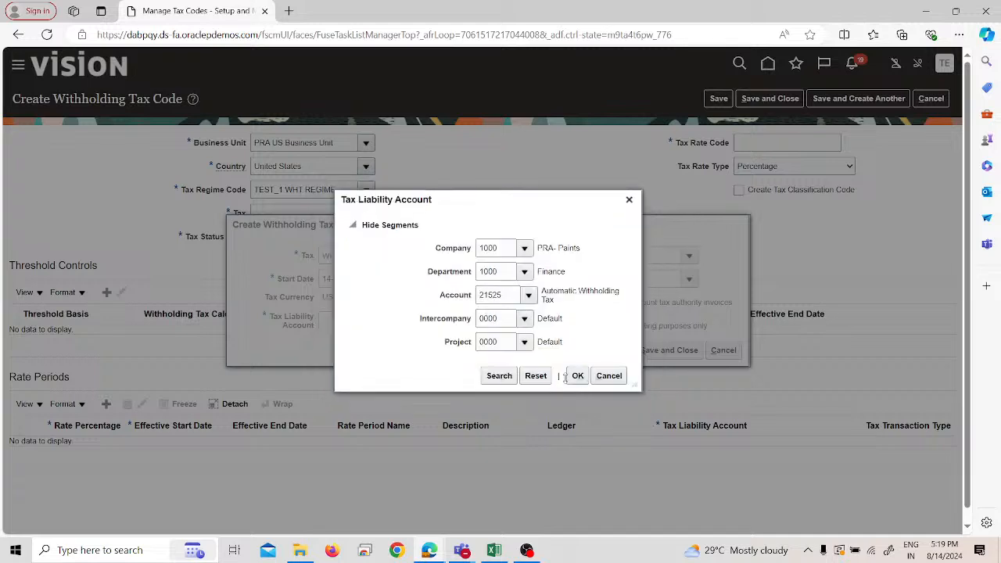
click(576, 376)
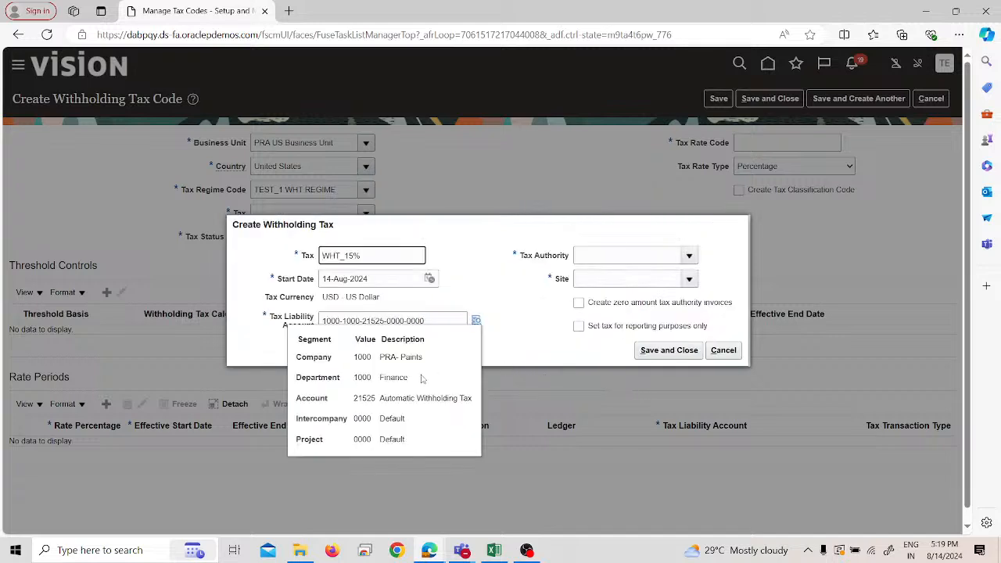
- Set both the tax authority and its site to Test-1 WHT Authority, and save the withholding tax
click(650, 256)
text(test)
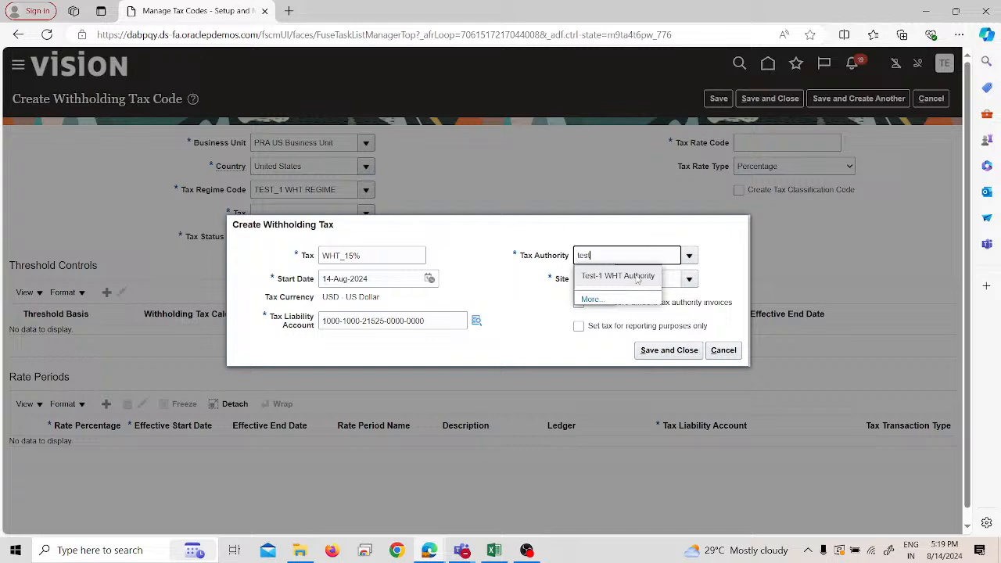
click(638, 277)
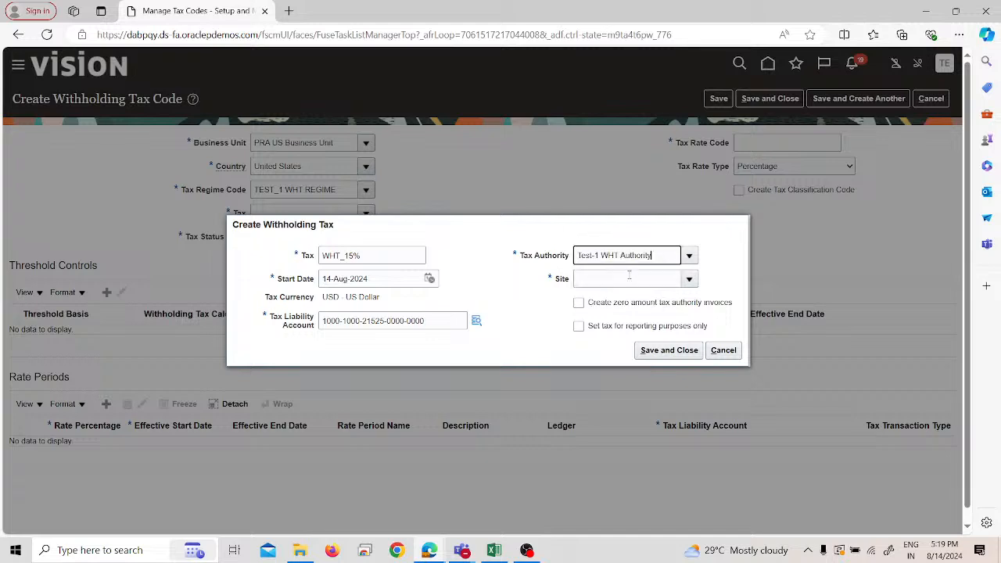
click(689, 279)
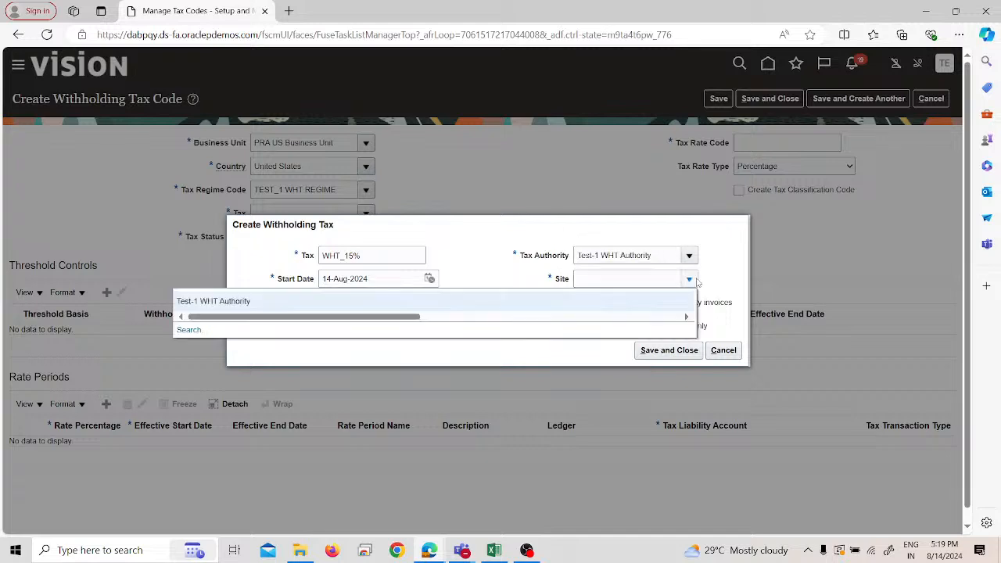
click(617, 298)
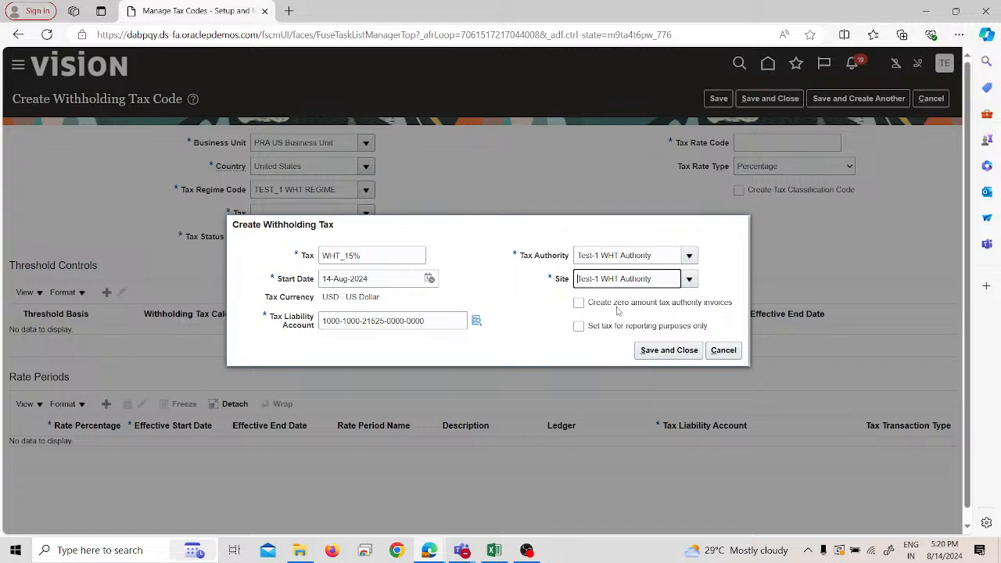
click(649, 354)
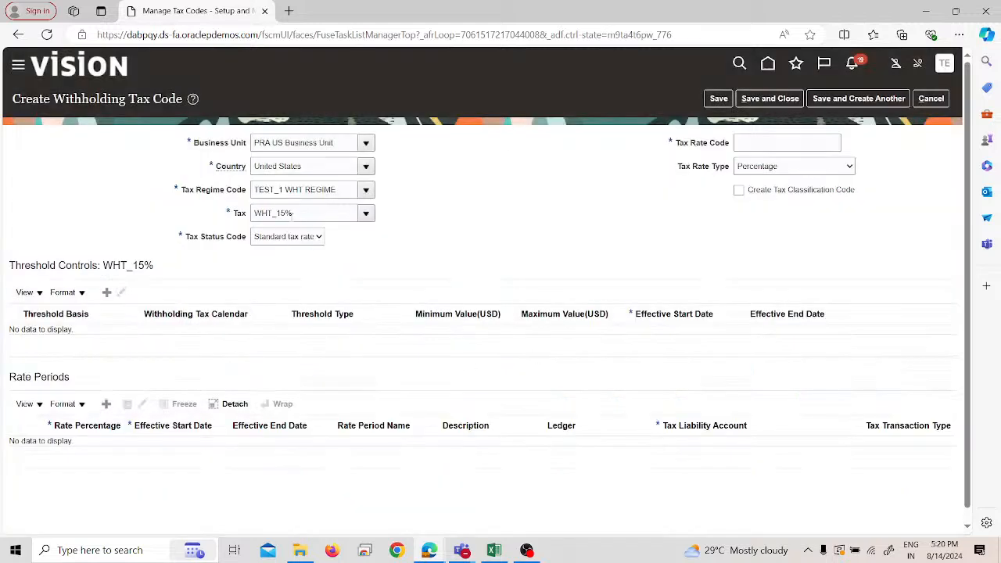
- Enter WHT_15% as the tax rate code, keeping Standard tax rate as the status and Percentage as the rate type
drag(255, 213, 294, 215)
key(ctrl+c)
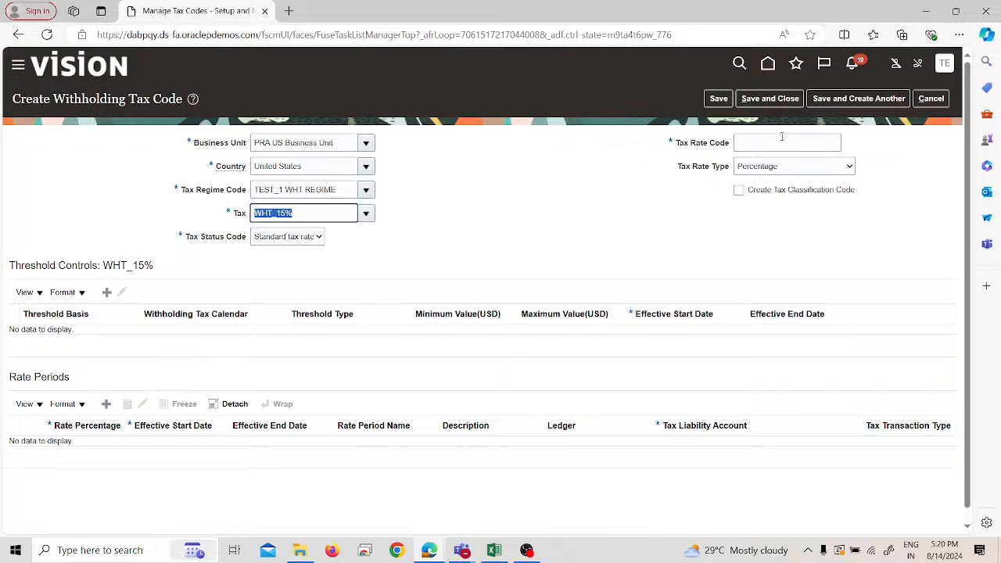
click(774, 143)
key(ctrl+v)
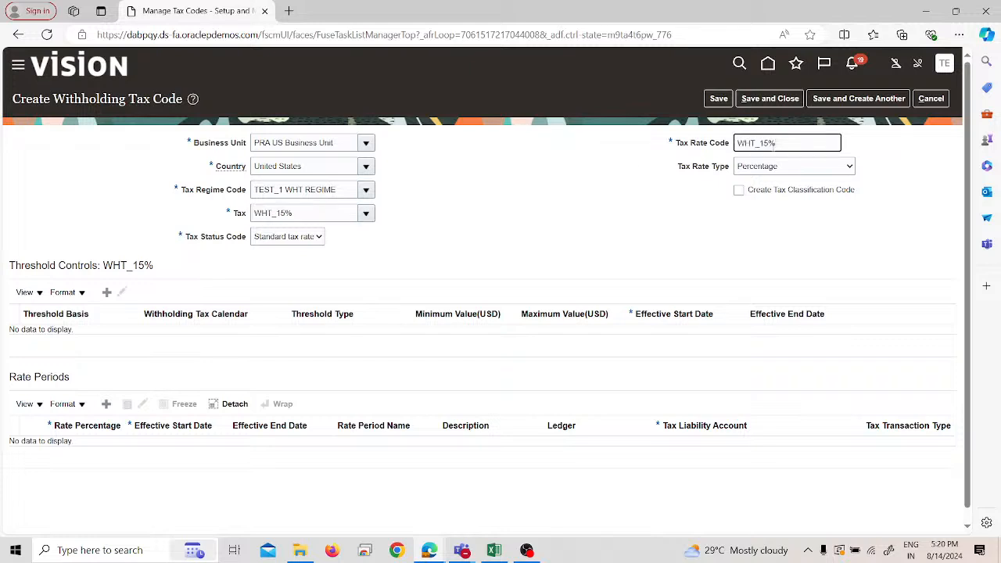
click(653, 208)
click(282, 241)
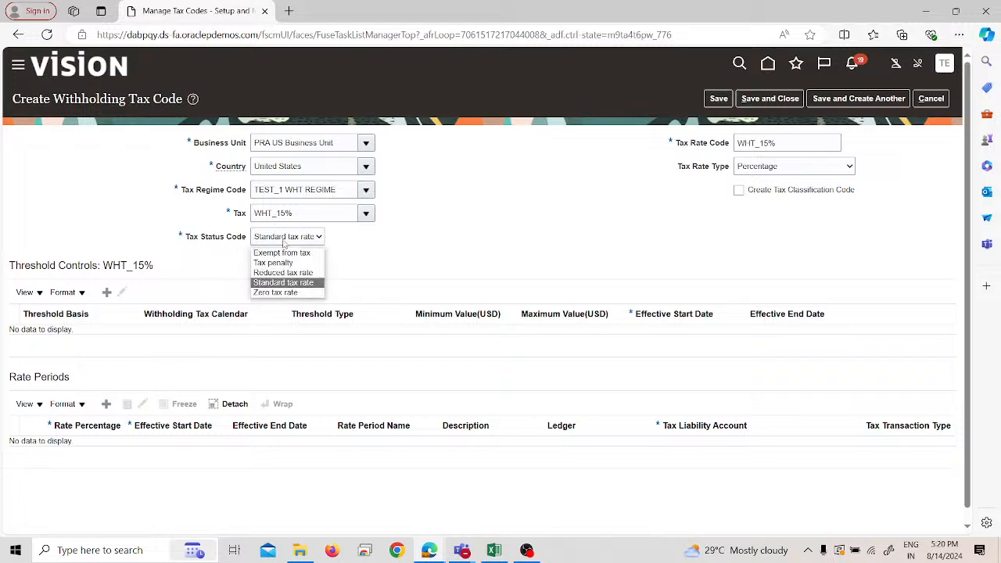
click(321, 282)
click(747, 166)
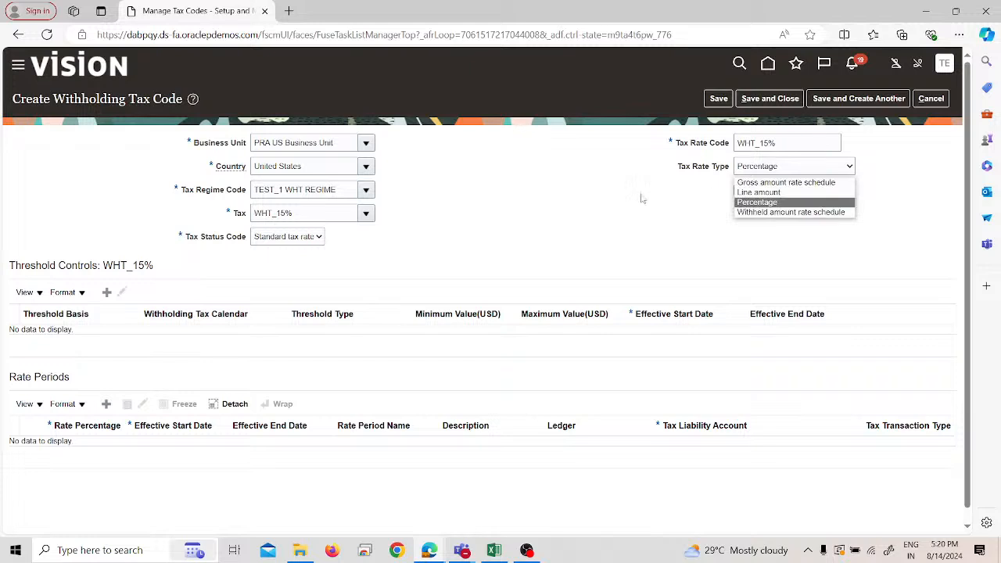
click(650, 232)
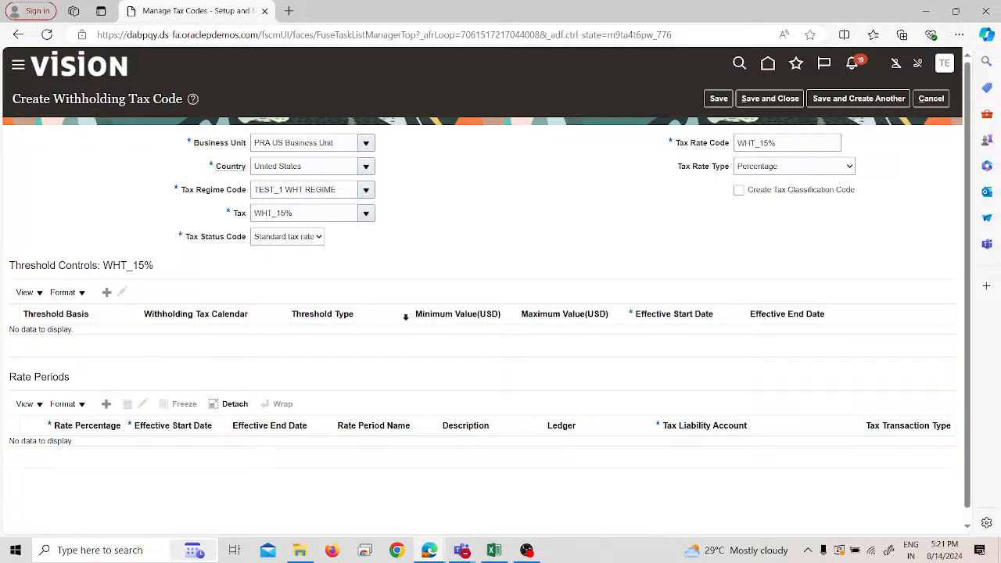
- Add a rate period with a rate percentage of 15 and effective start date 14-Aug-2024
click(104, 406)
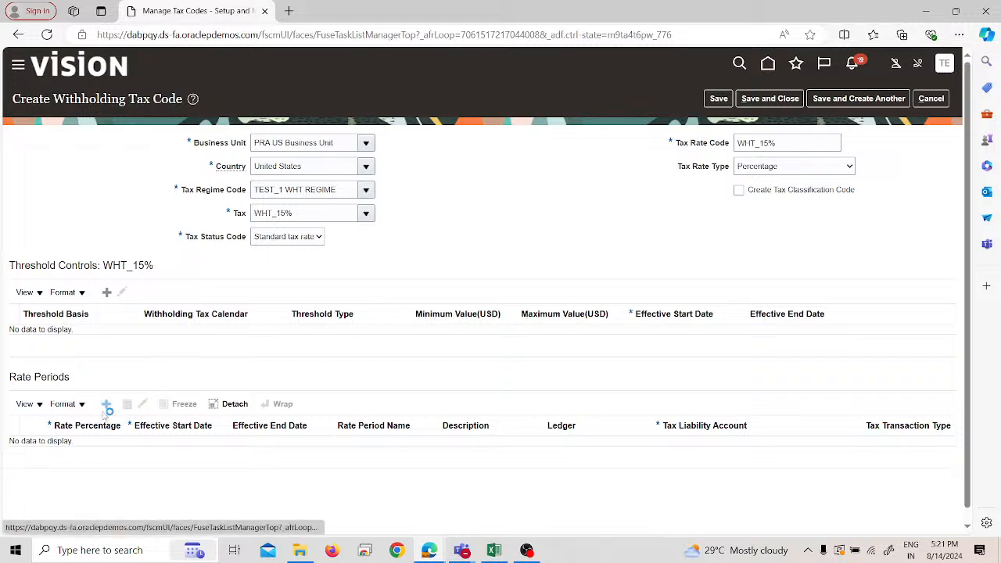
click(103, 455)
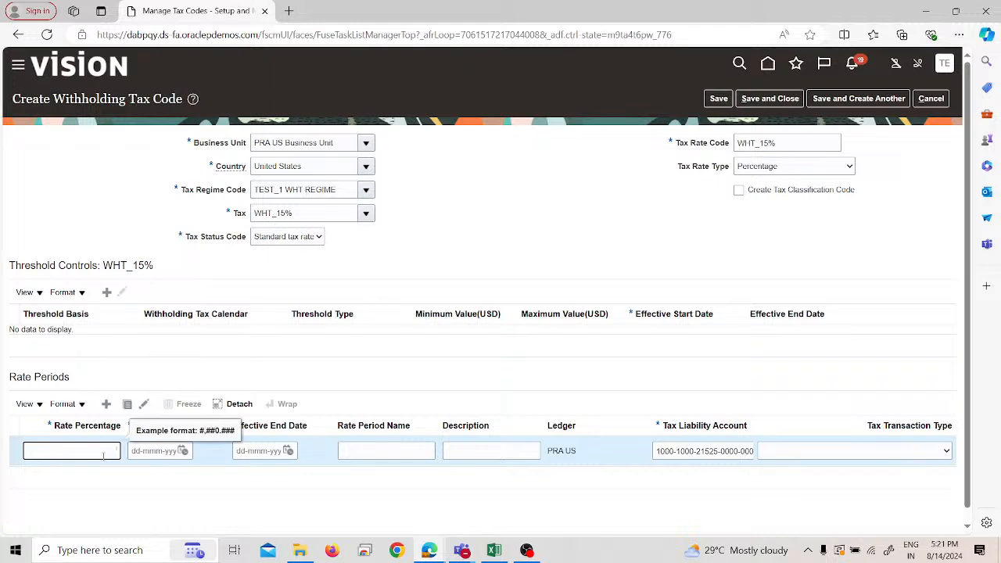
text(15)
click(183, 451)
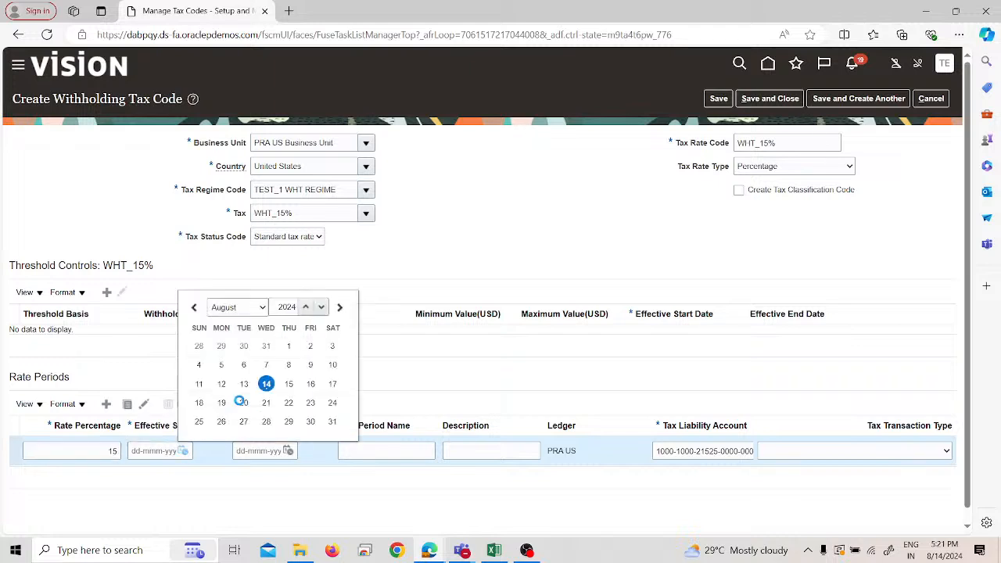
click(182, 451)
click(268, 383)
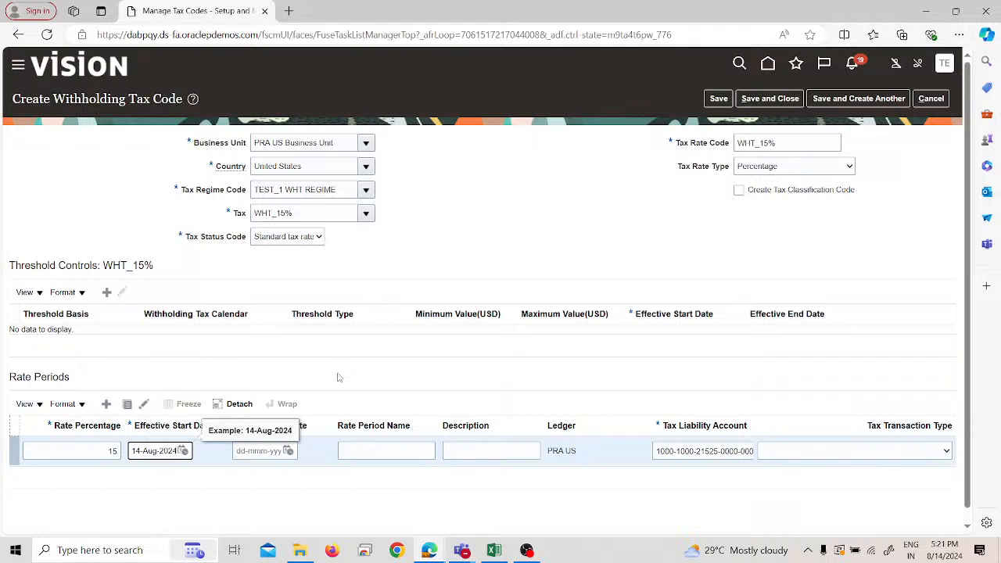
- Save and close the withholding tax code and return to the implementation project's task list
click(721, 102)
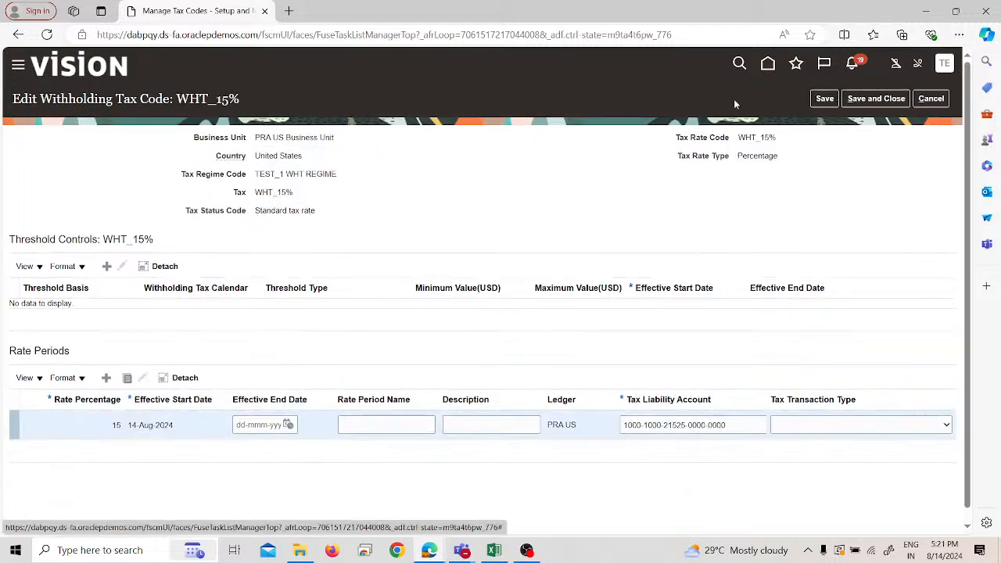
click(866, 103)
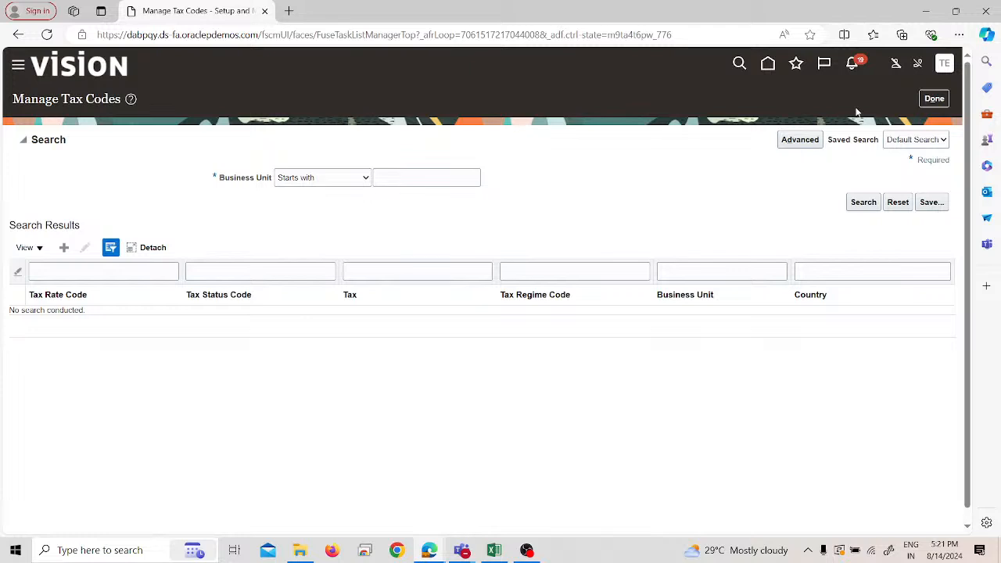
click(934, 98)
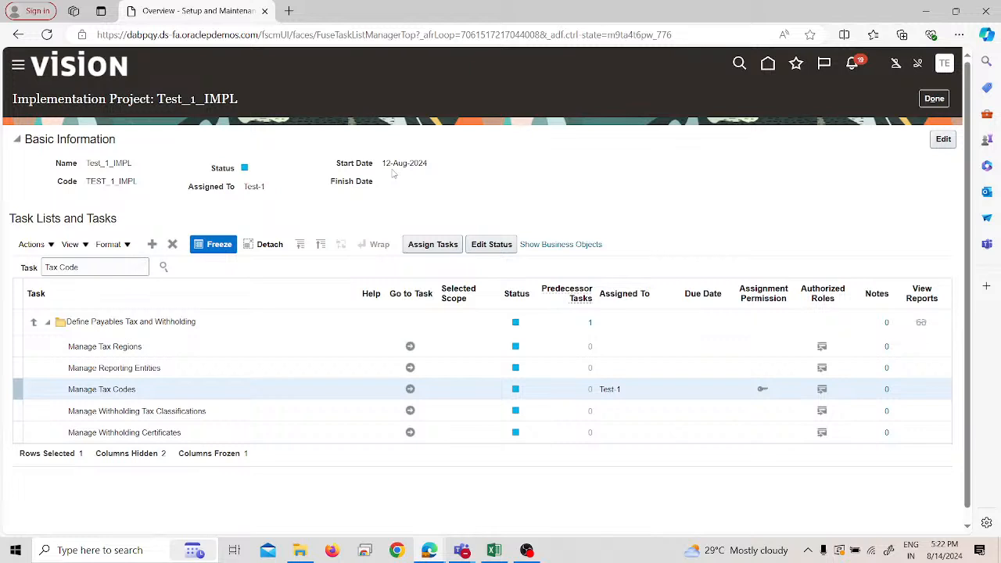
- Open the Manage Withholding Tax Classifications task and start a new withholding tax classification
click(409, 409)
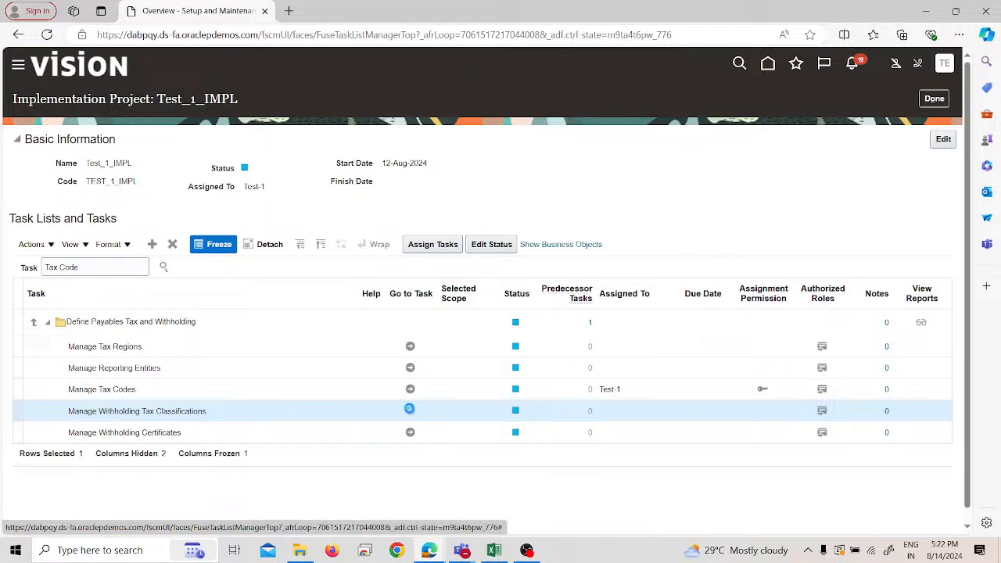
click(409, 408)
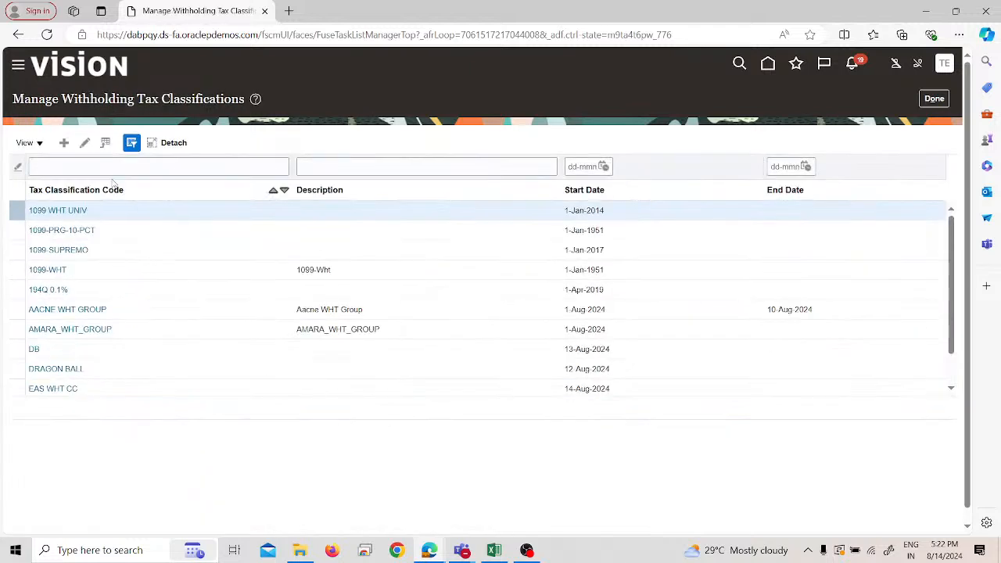
click(65, 145)
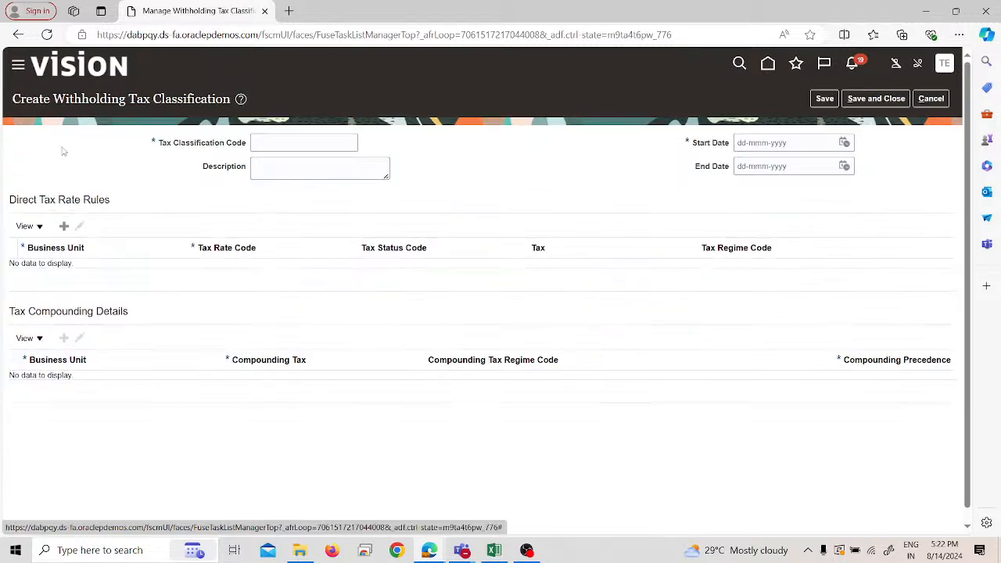
- Enter "Test-1 WHT Group" as the tax classification code and set its start date to 14-Aug-2024
click(277, 145)
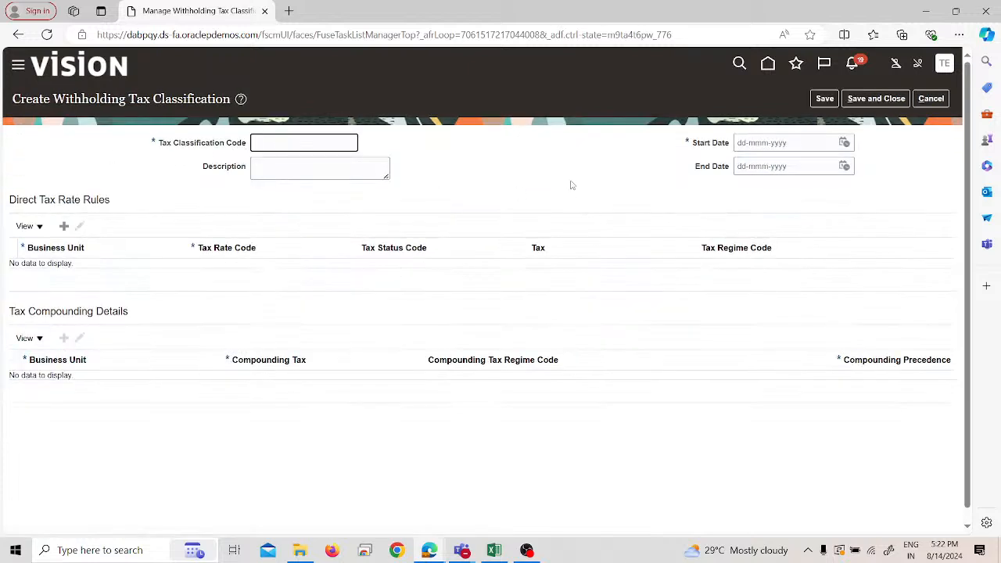
text(Test-1 WHT Group)
click(844, 143)
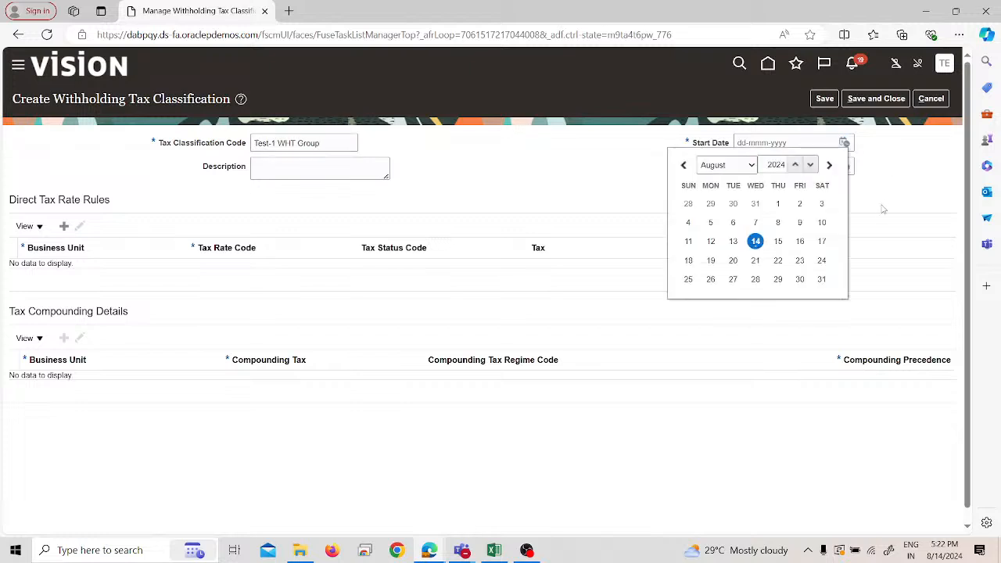
click(756, 242)
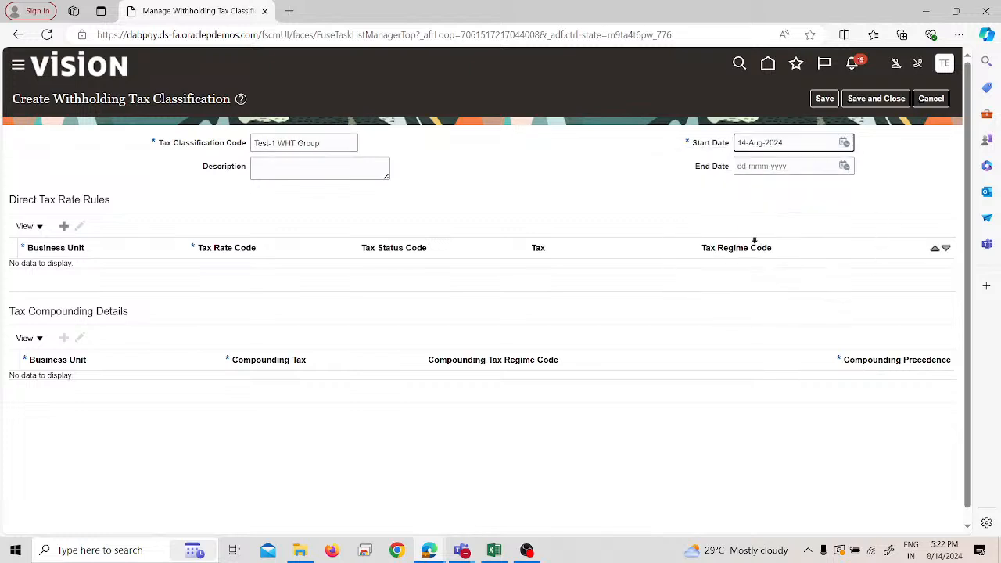
- Add a direct tax rate rule for PRA US Business Unit with the tax rate code WHT_15%
click(64, 226)
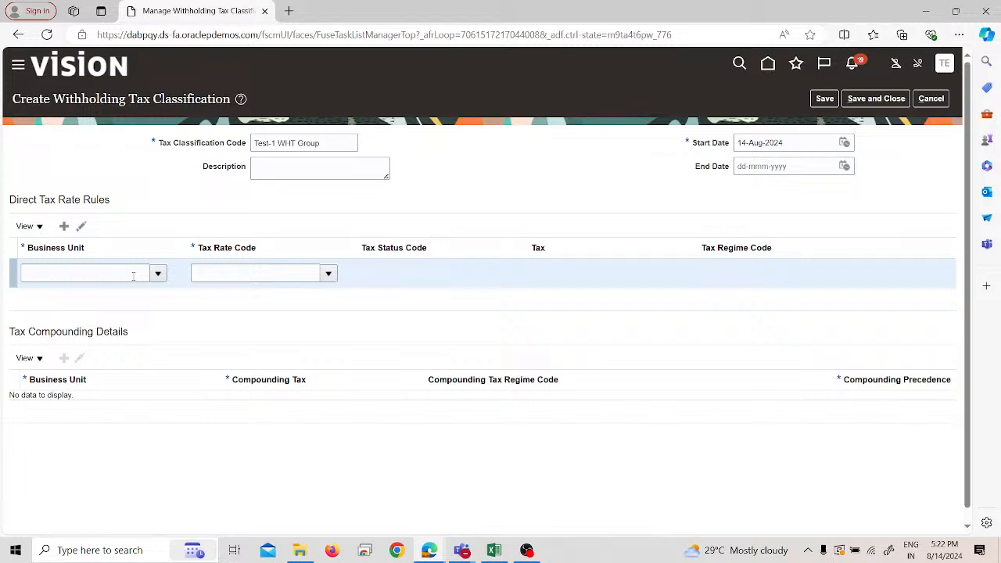
click(133, 275)
text(pra)
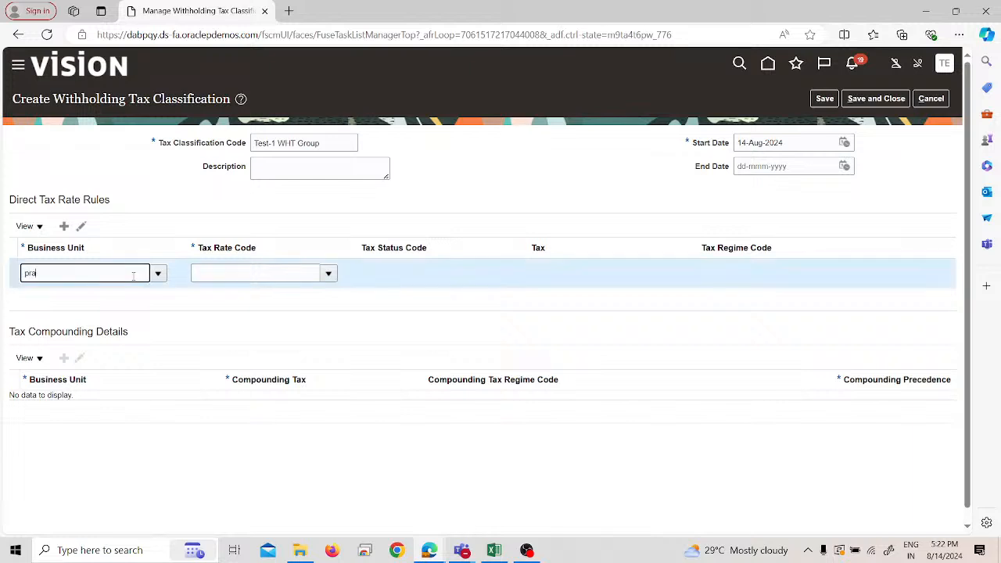
click(108, 288)
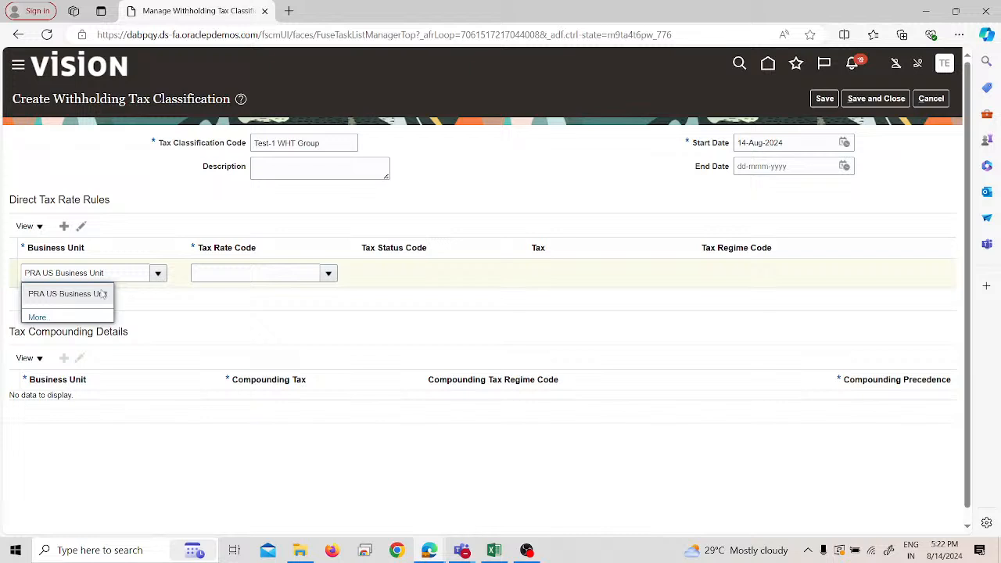
click(210, 275)
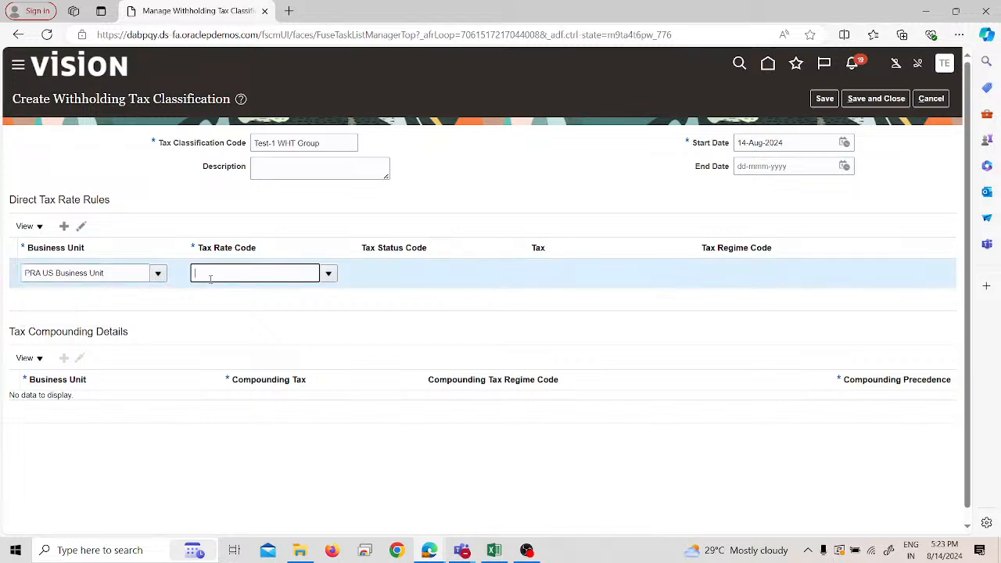
click(329, 275)
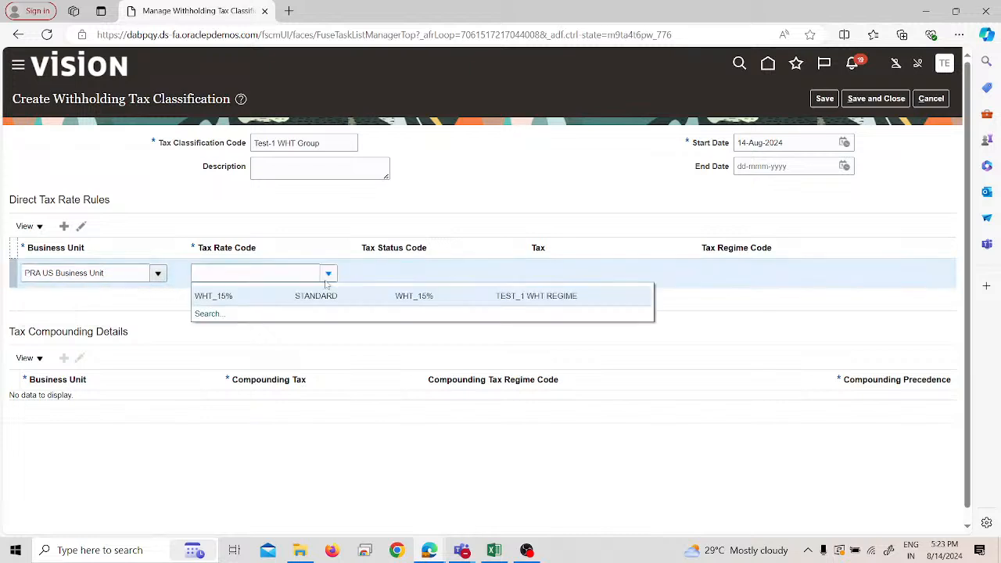
click(288, 293)
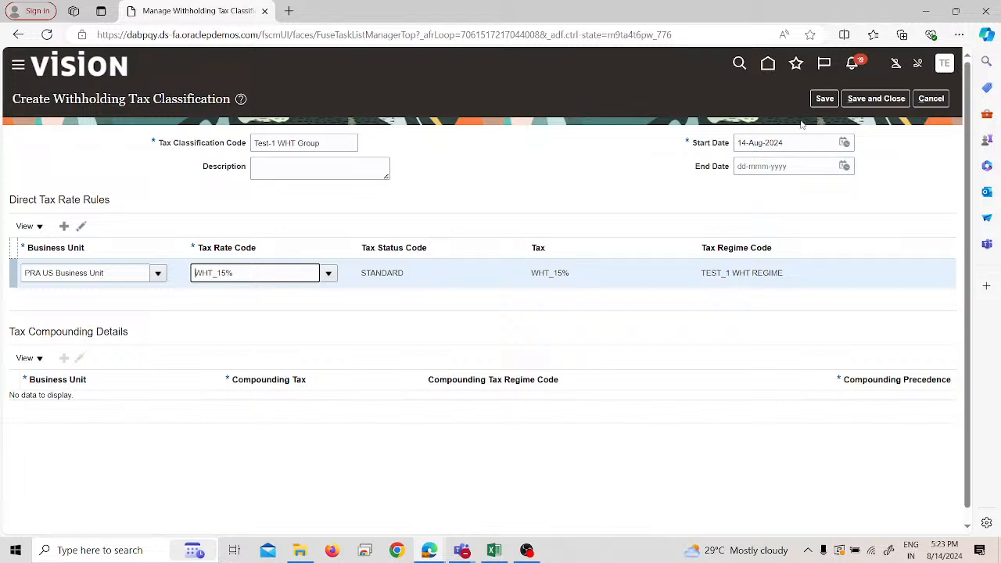
- Save and close the withholding tax classification and return to the implementation project's task list
click(818, 102)
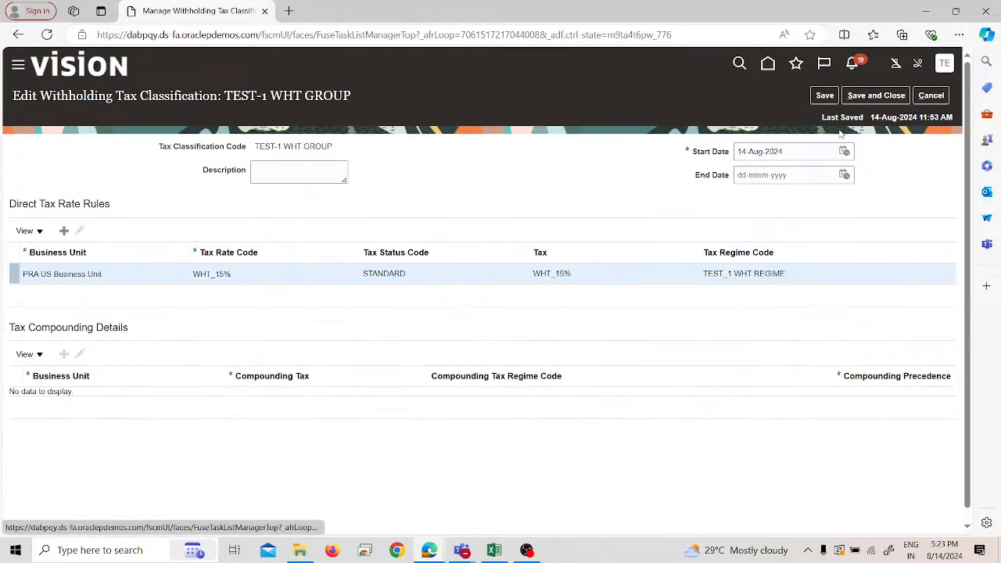
click(852, 98)
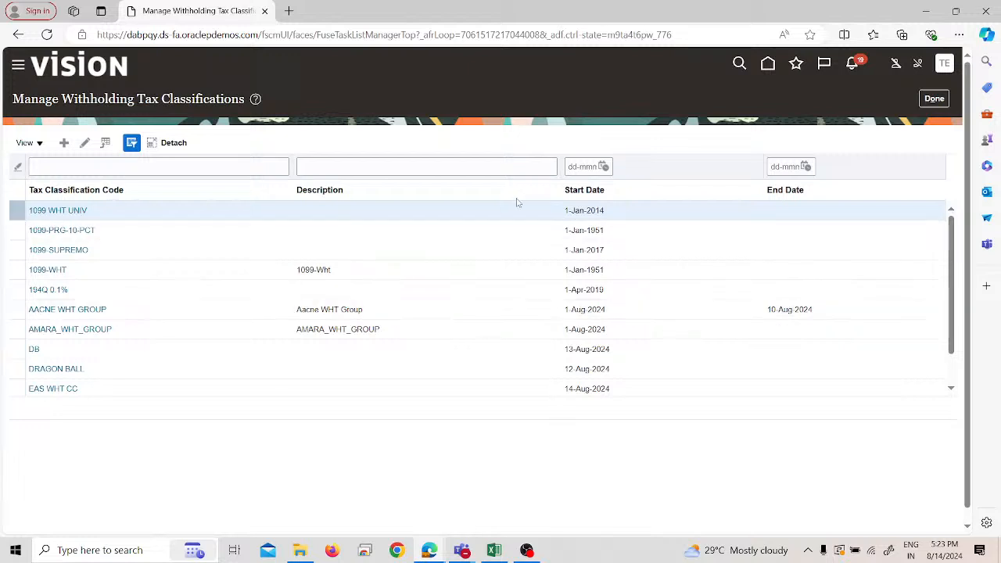
click(934, 99)
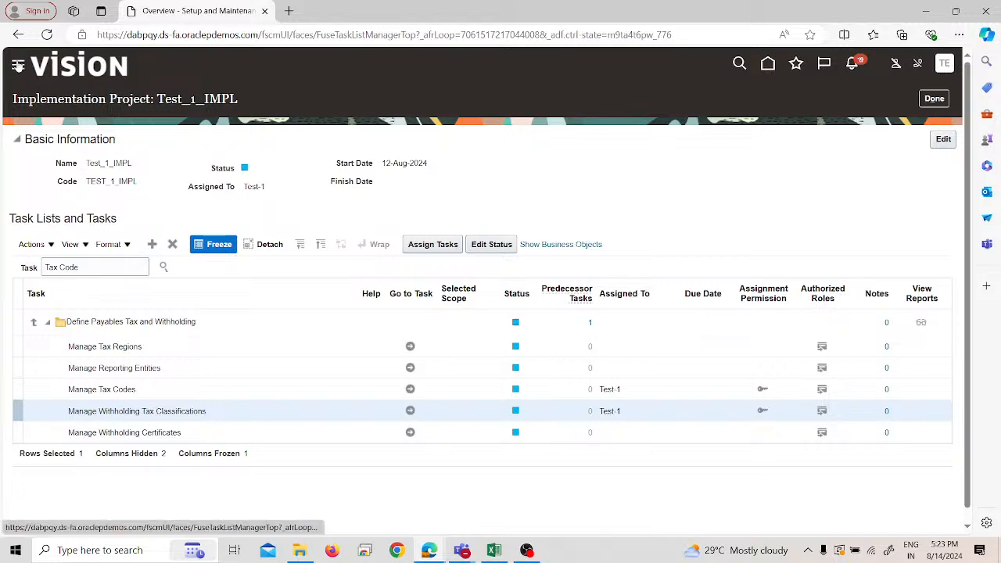
- Go to the Suppliers work area under Procurement and open the Manage Suppliers task
click(18, 65)
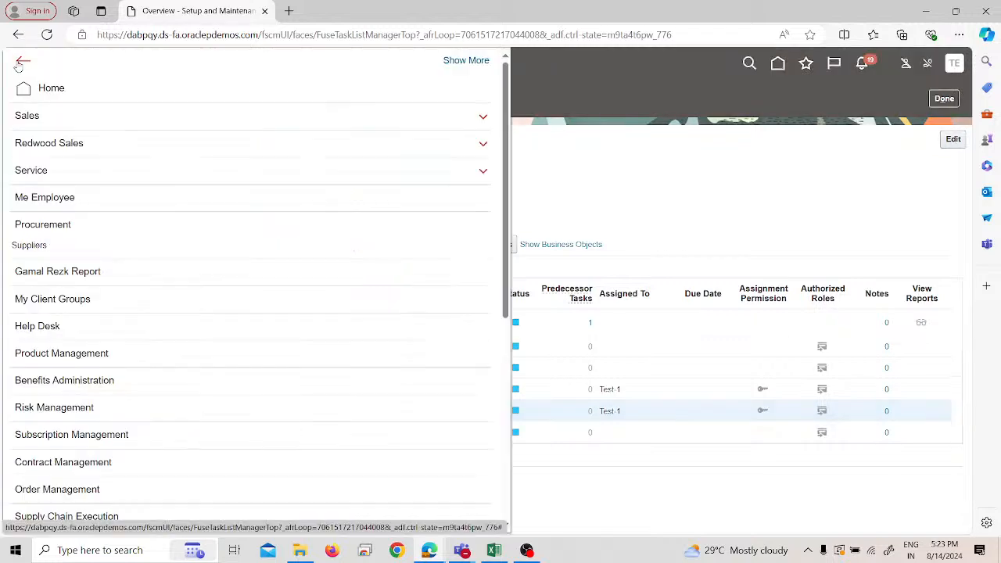
scroll(113, 297, down, 1)
scroll(101, 312, down, 2)
scroll(90, 281, up, 1)
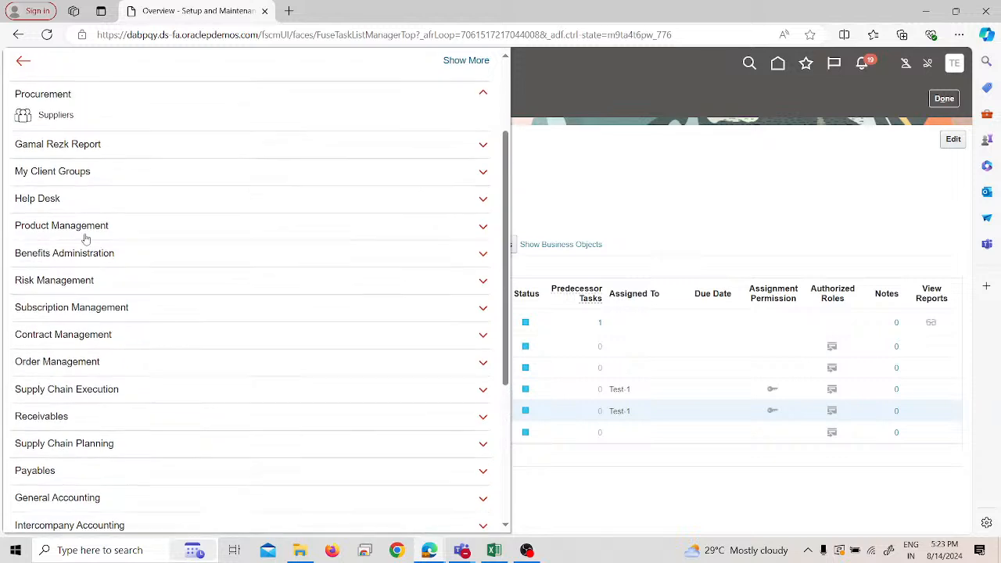
click(77, 111)
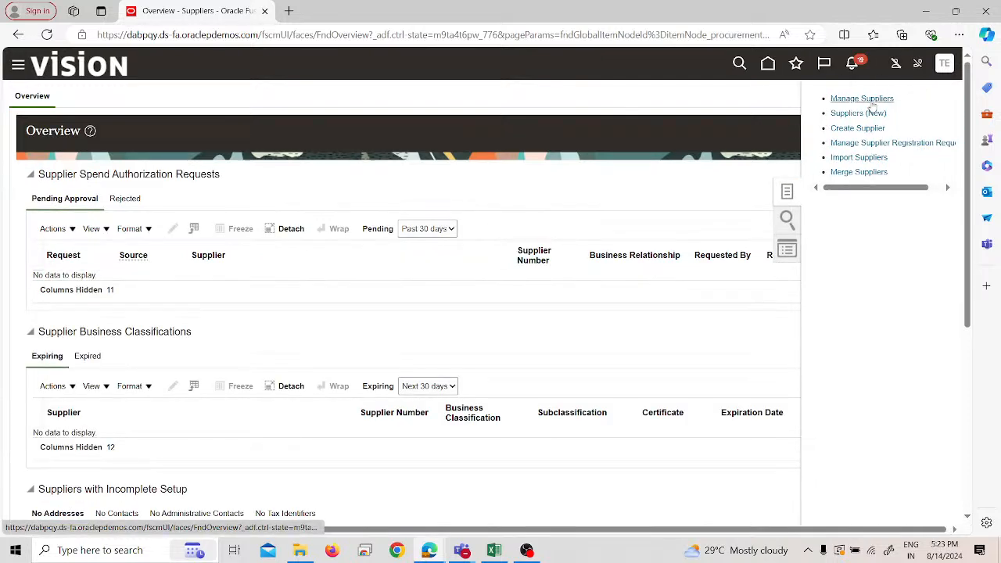
click(871, 100)
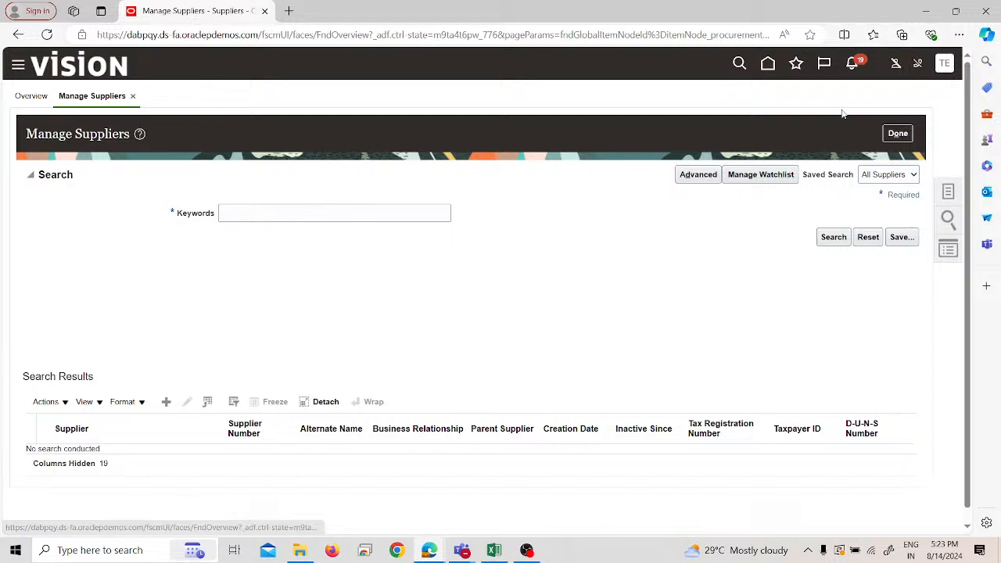
- Search the suppliers using the keyword "test"
click(396, 208)
text(test)
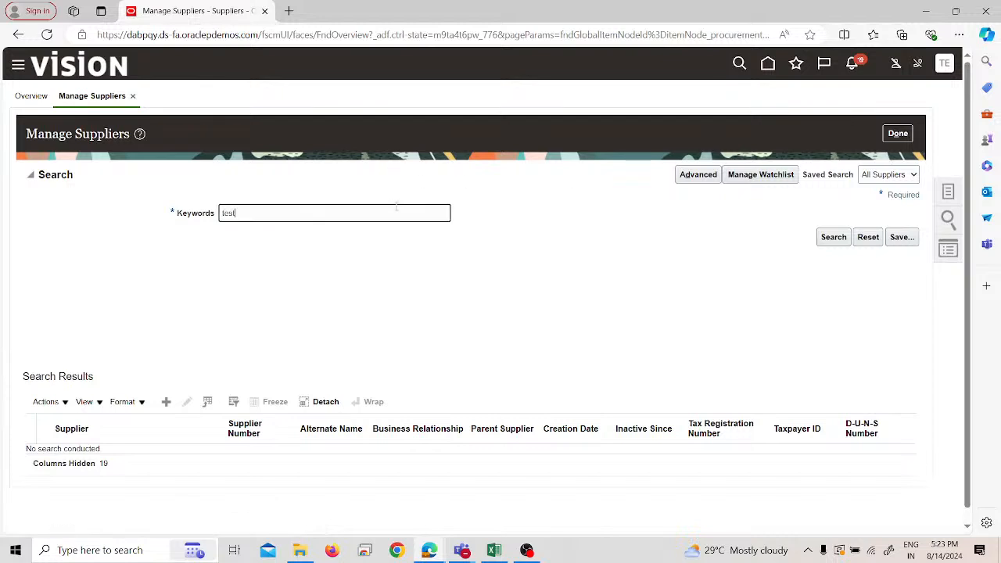
key(Return)
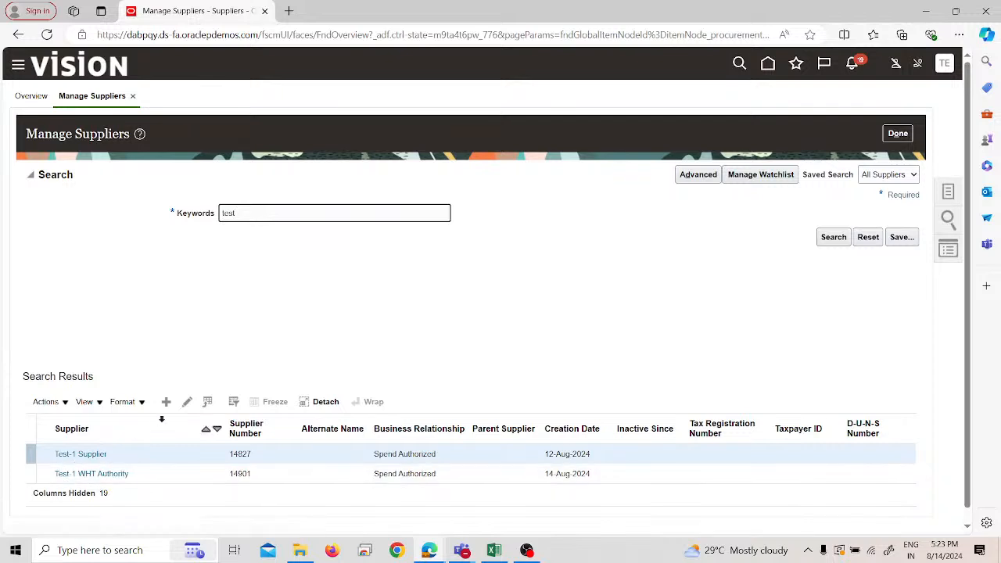
- Open Test-1 Supplier for editing and show the income tax section of its profile details
click(185, 405)
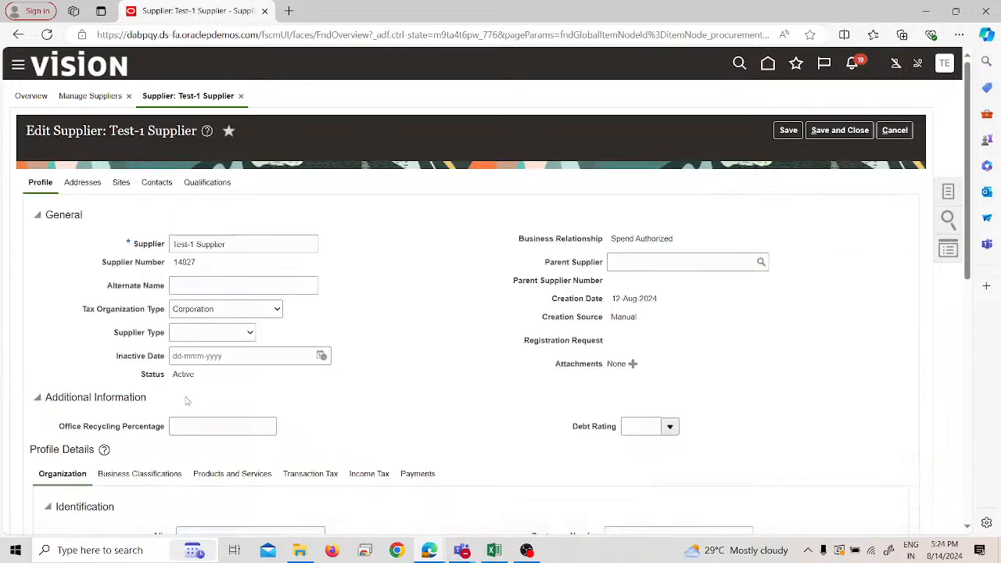
scroll(336, 387, down, 2)
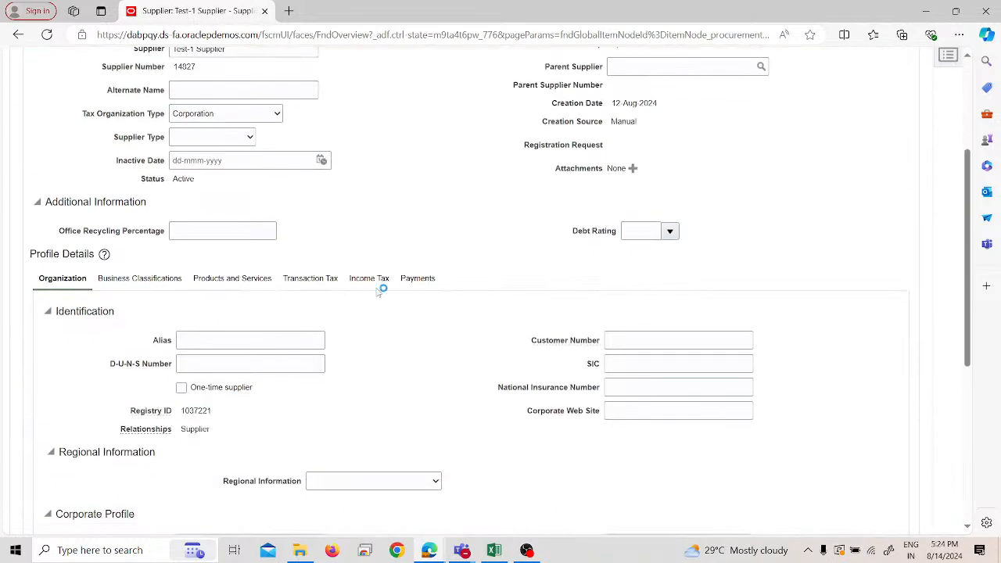
click(382, 283)
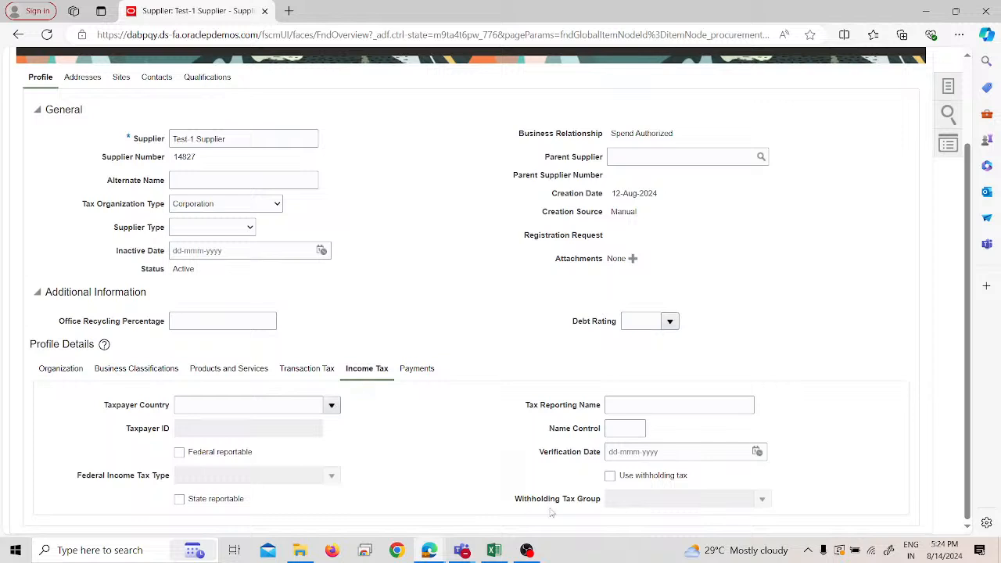
- Enable withholding tax in the supplier's income tax details and assign the withholding tax group TEST-1 WHT GROUP
click(611, 477)
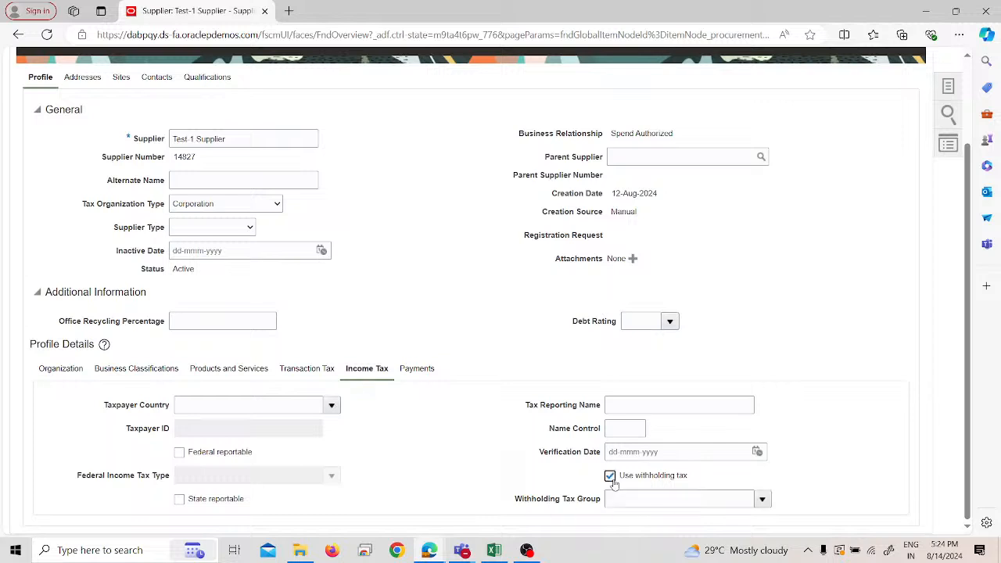
click(701, 499)
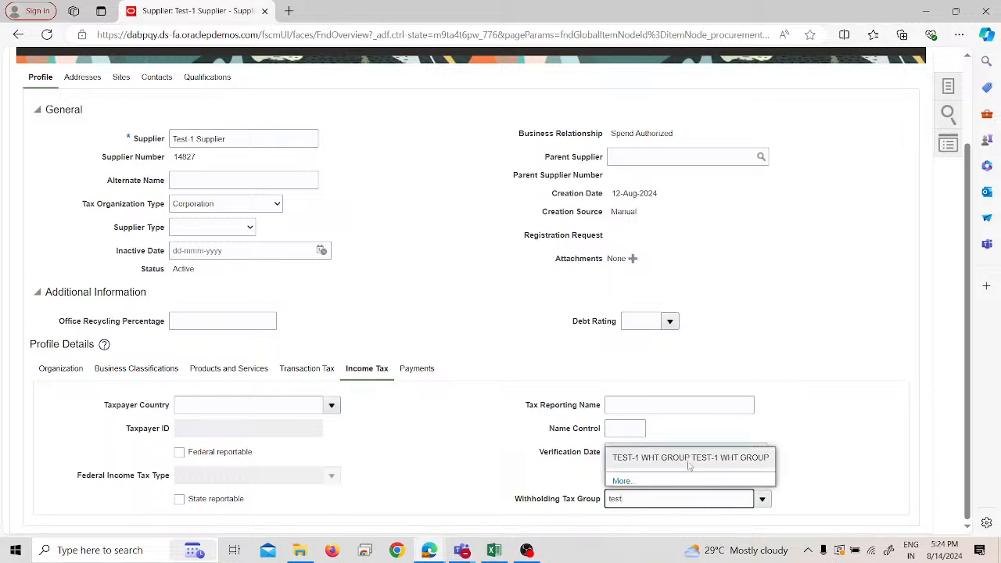
click(688, 463)
- Enable withholding tax with TEST-1 WHT GROUP for PRA US Business Unit in the site assignments of the Test-1 Supplier Address site
scroll(475, 452, up, 3)
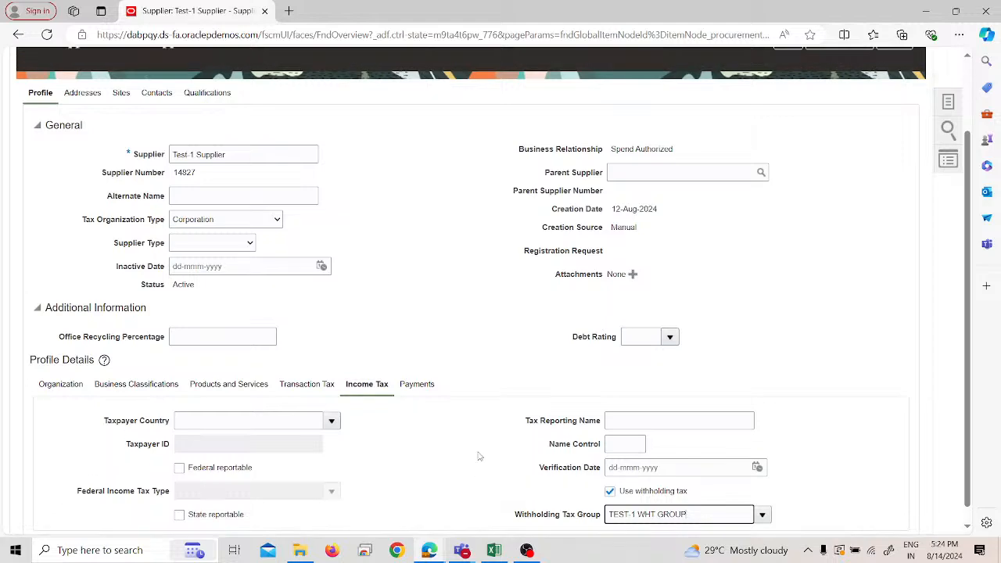
click(123, 183)
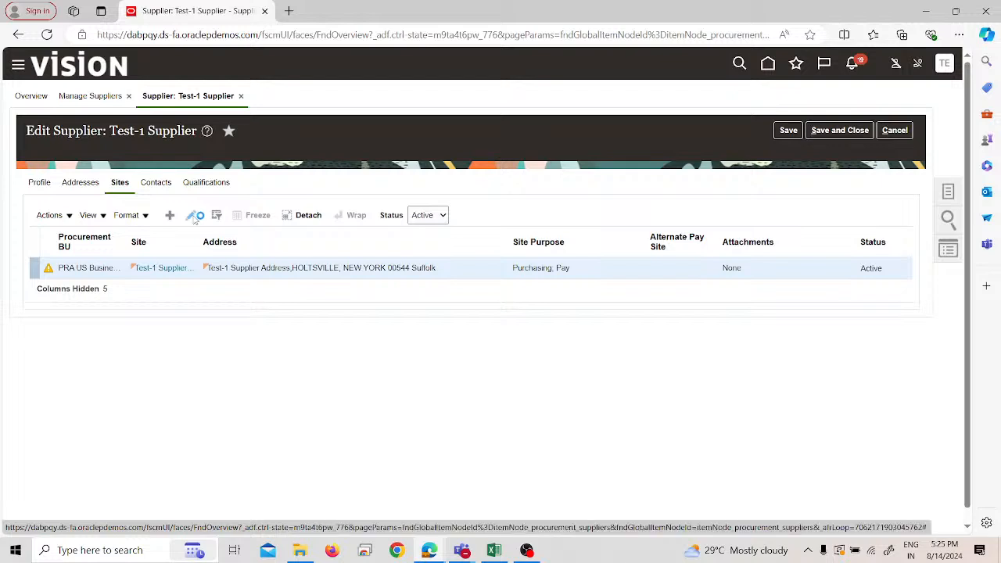
click(195, 218)
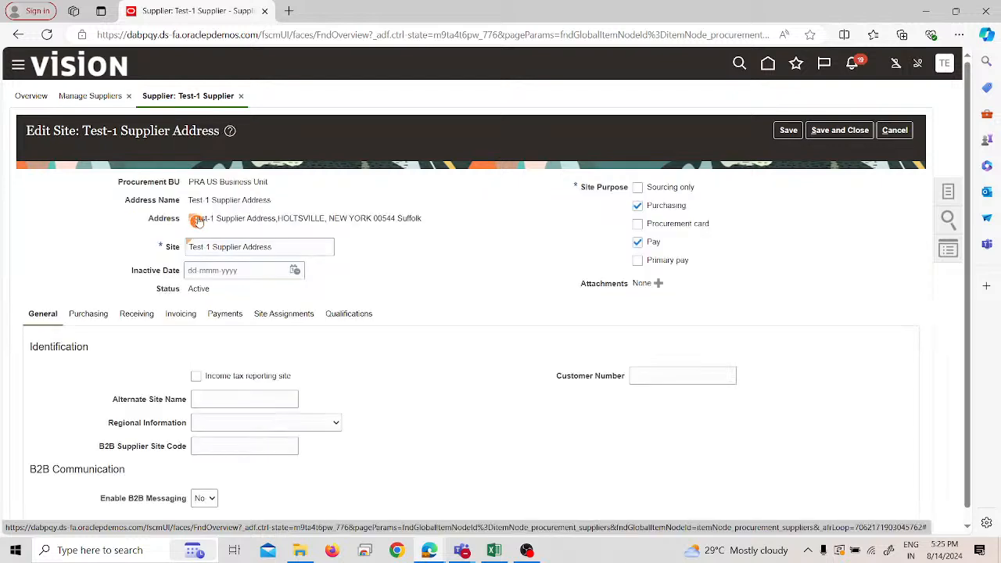
click(277, 316)
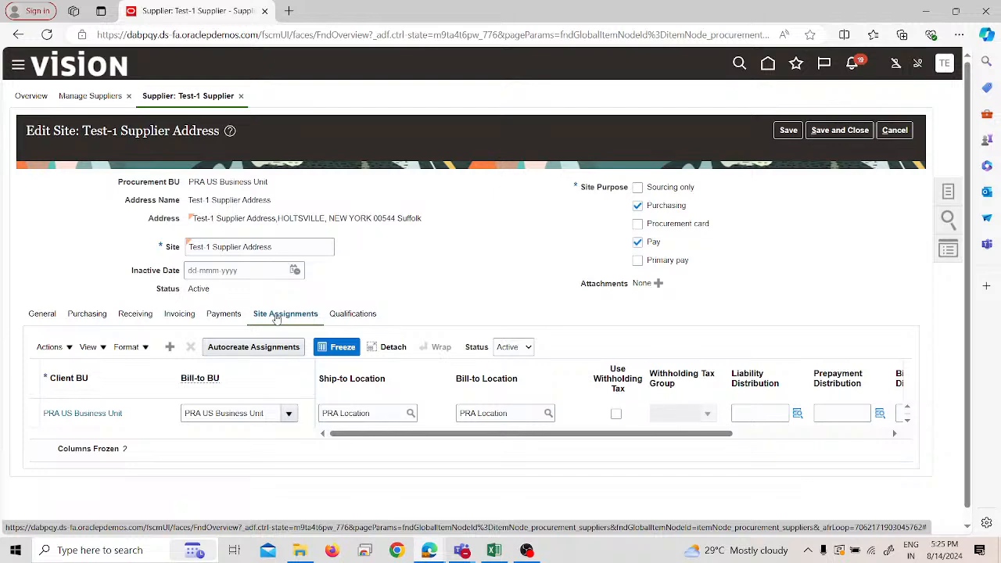
click(616, 414)
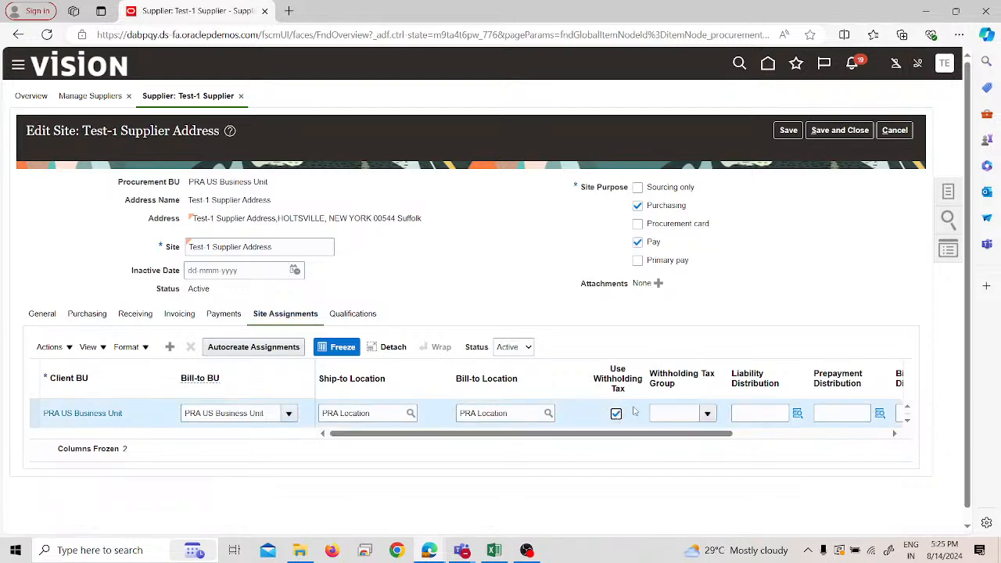
click(707, 414)
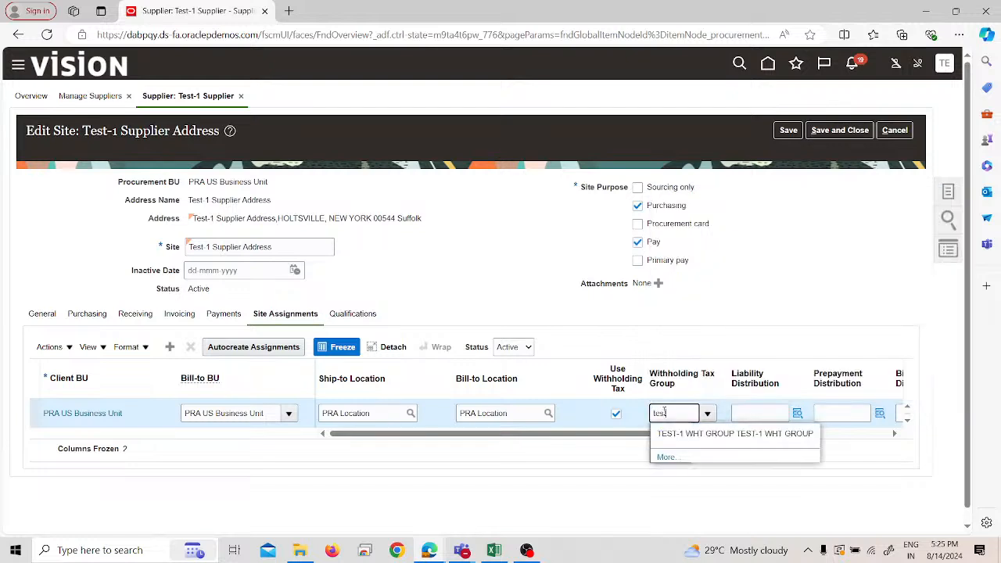
click(680, 432)
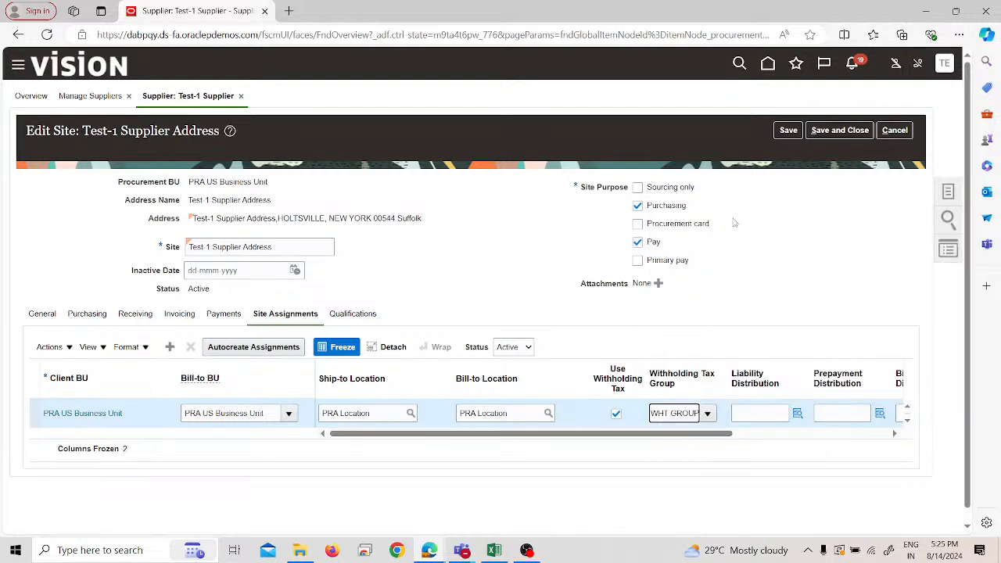
- Save and close both the site and the supplier, and return to the Suppliers overview
click(788, 130)
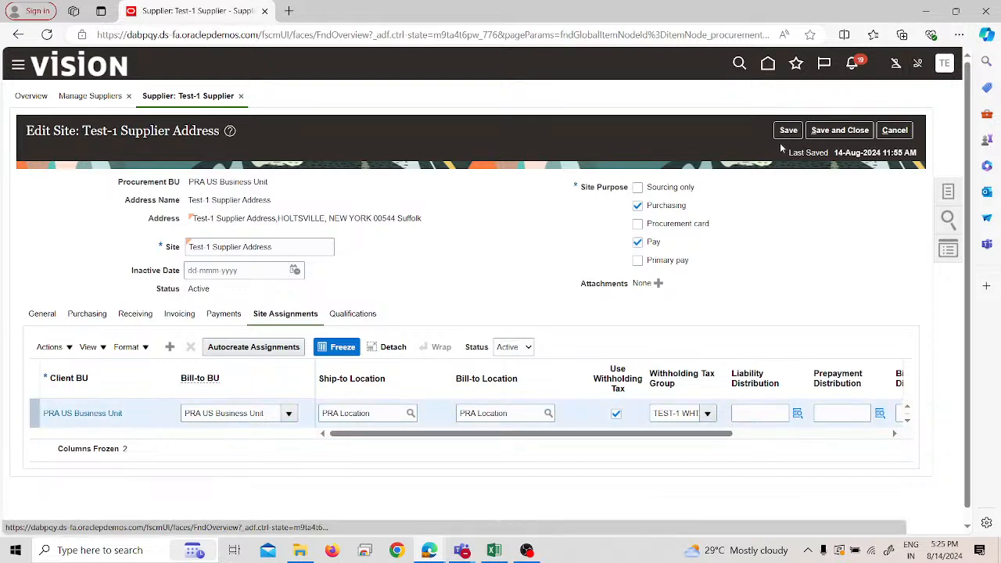
click(830, 131)
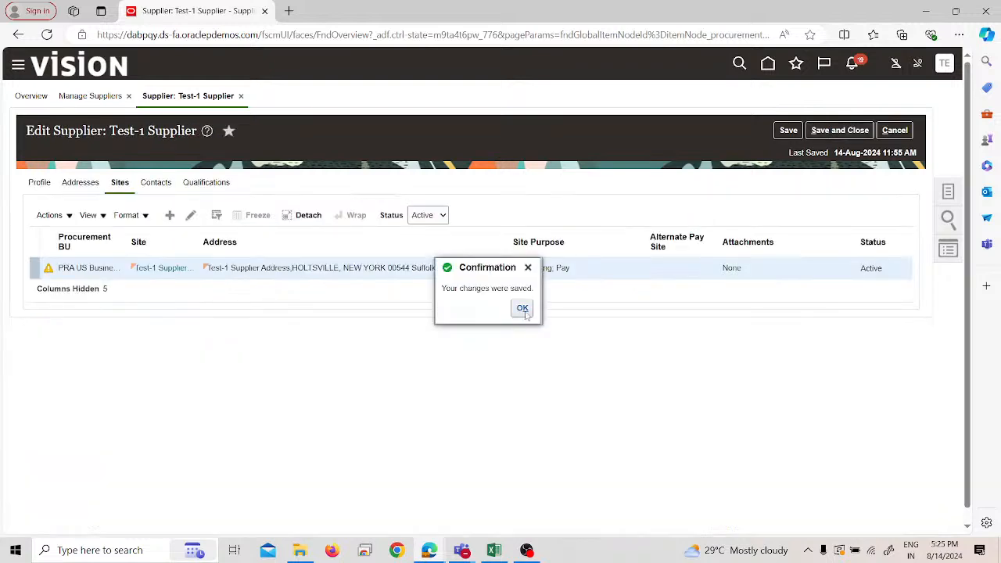
click(522, 310)
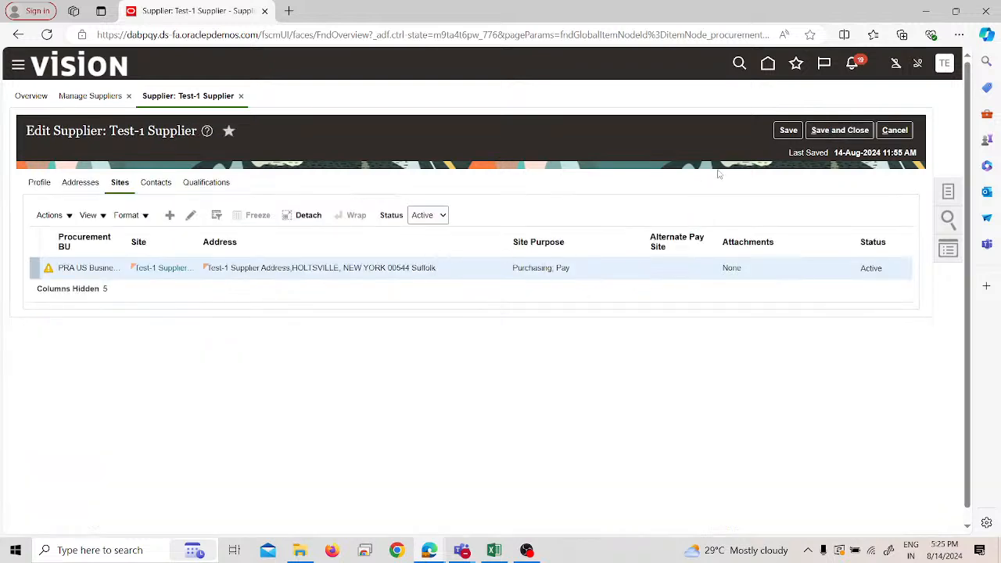
click(847, 132)
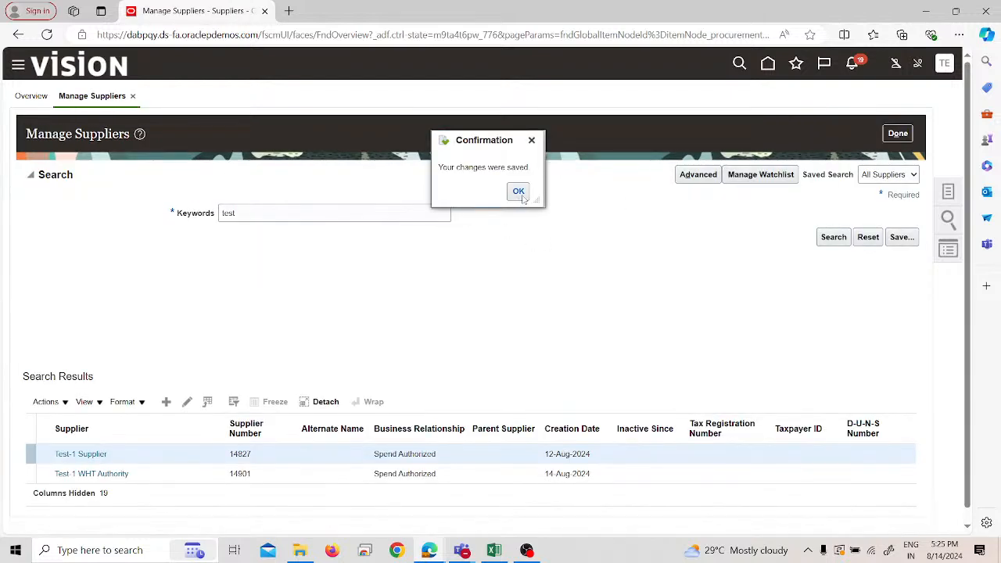
click(519, 192)
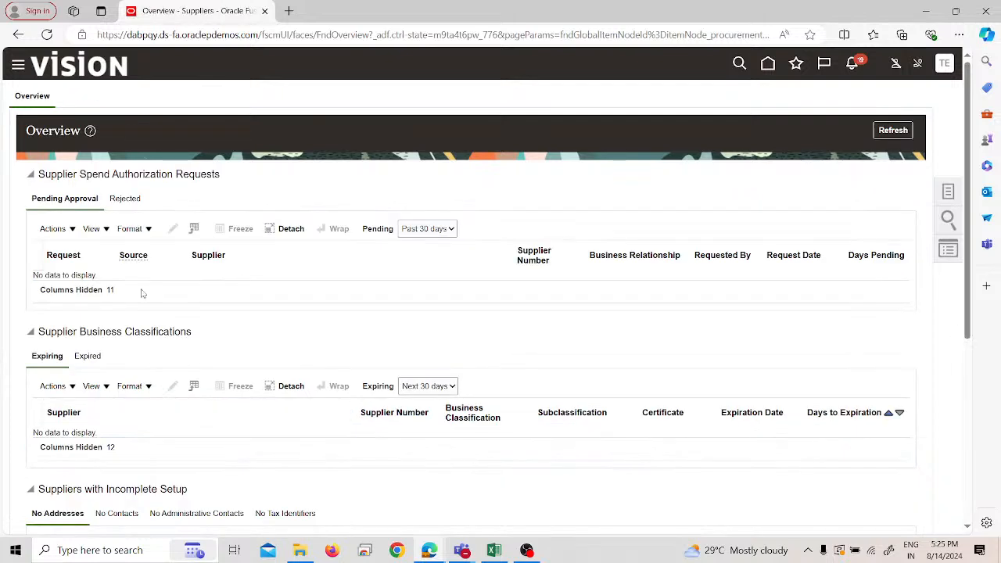
click(20, 71)
scroll(133, 234, down, 3)
scroll(138, 274, down, 3)
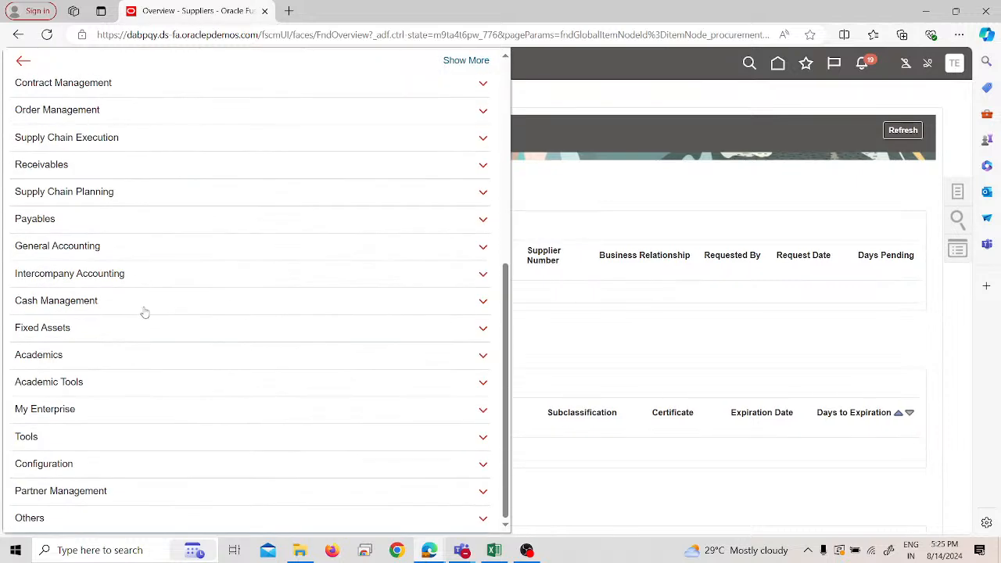
click(119, 227)
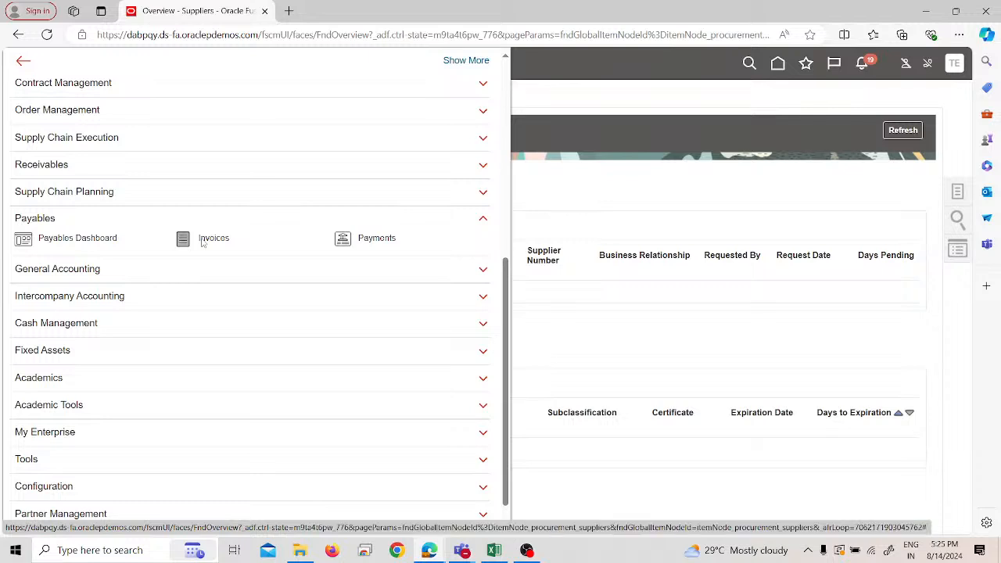
click(210, 242)
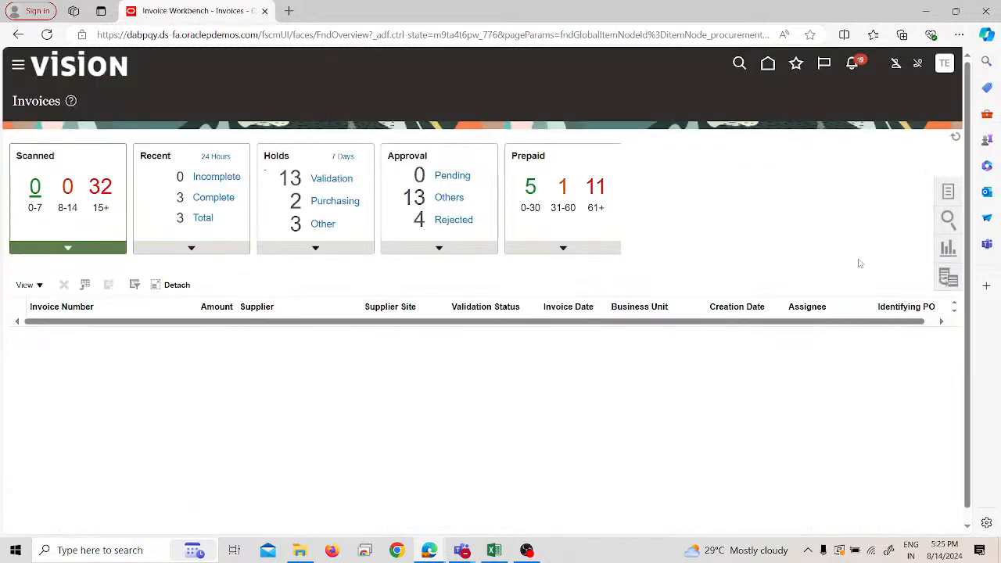
click(953, 193)
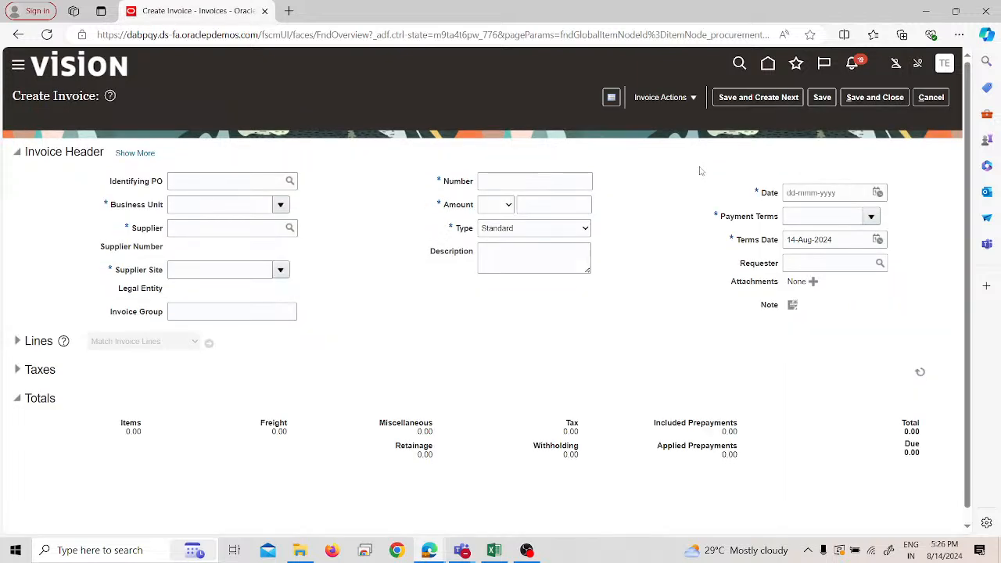
click(217, 206)
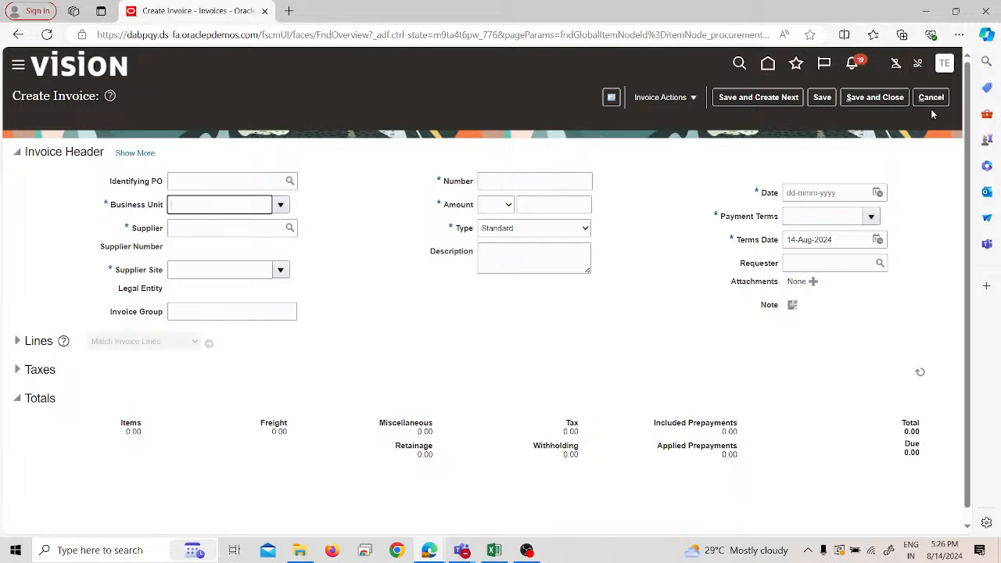
- Leave the invoice without saving and go to the Search page of Setup and Maintenance
click(944, 64)
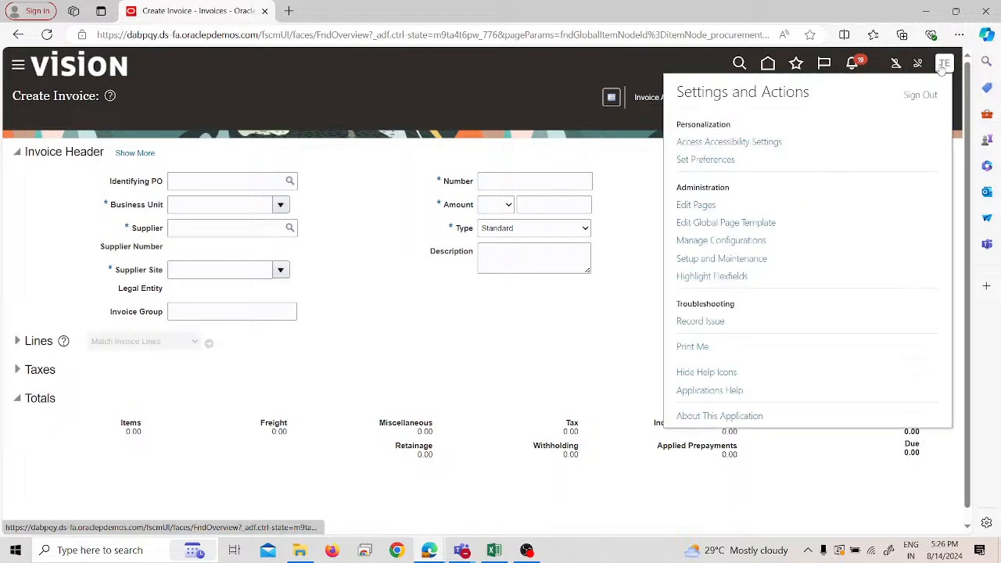
click(755, 260)
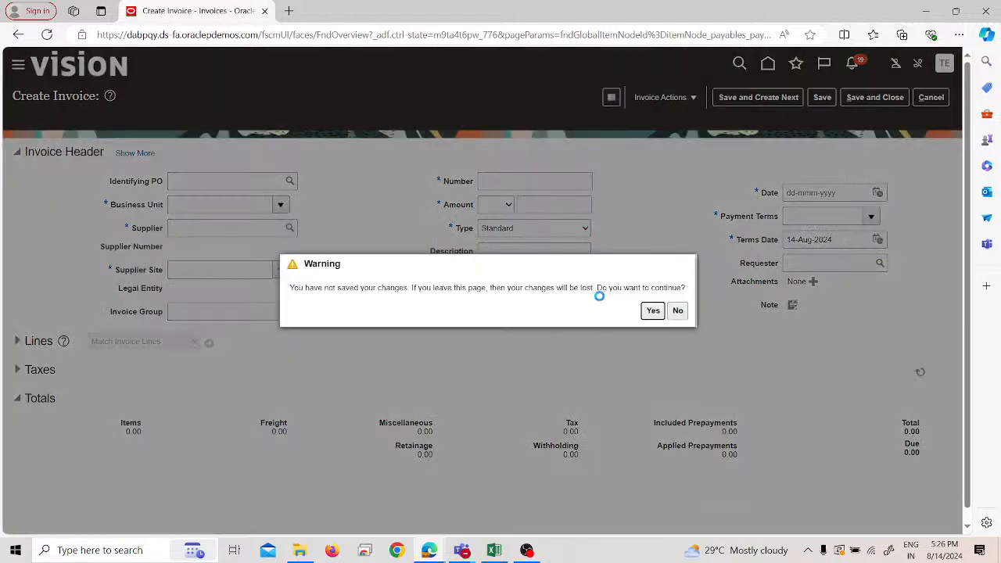
click(648, 312)
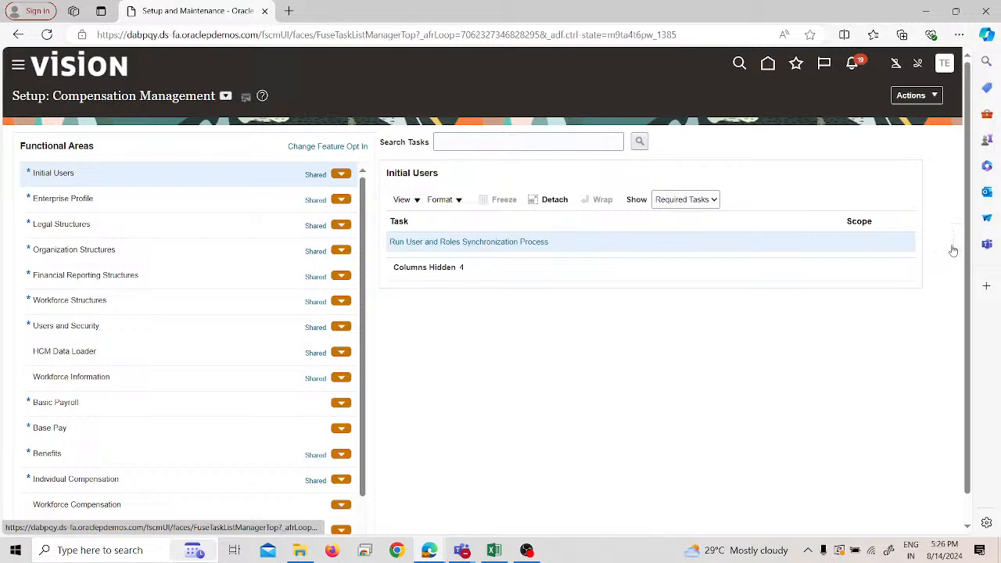
click(950, 244)
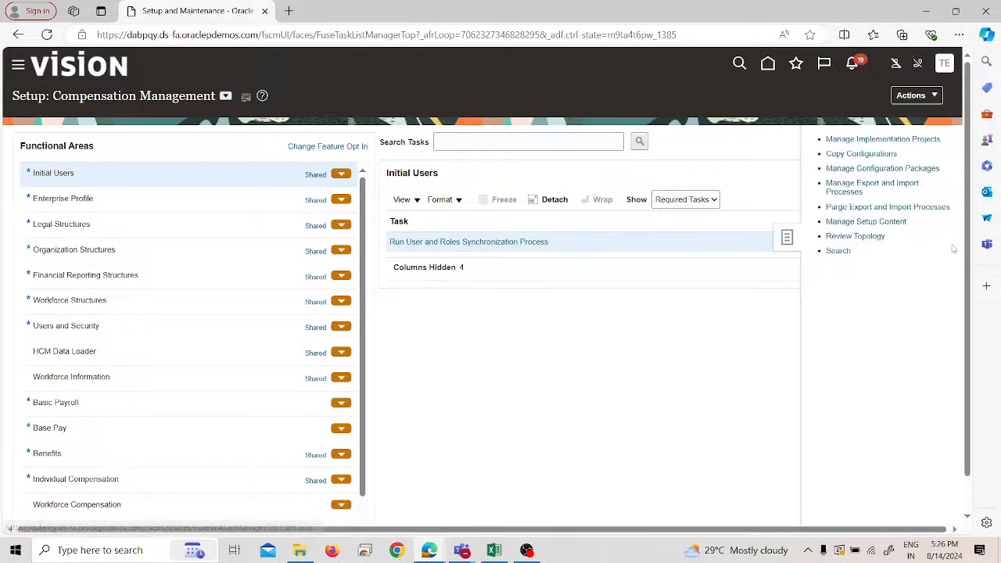
click(838, 251)
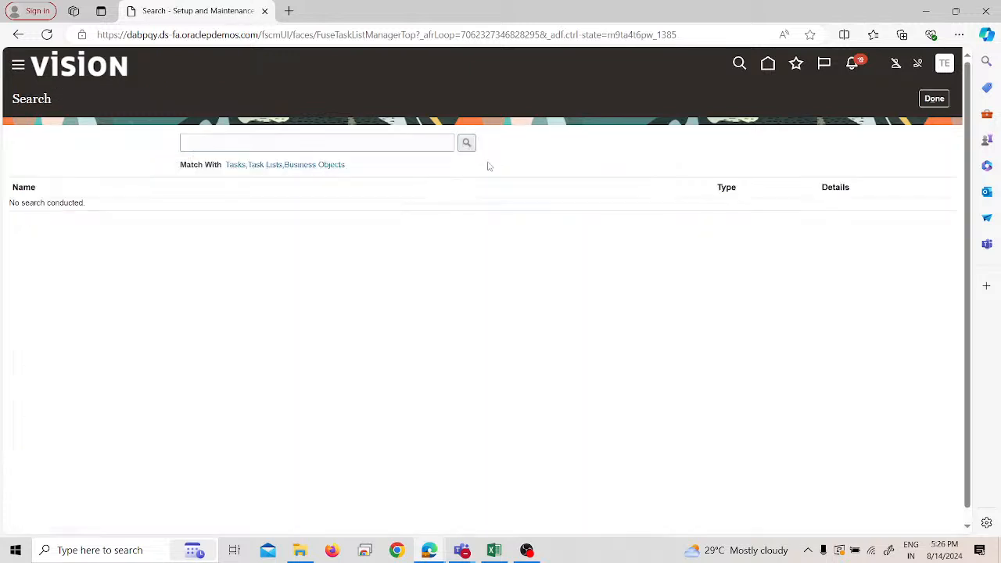
- Search the setup tasks for "profile values" and open Manage Administrator Profile Values
click(452, 143)
text(prof)
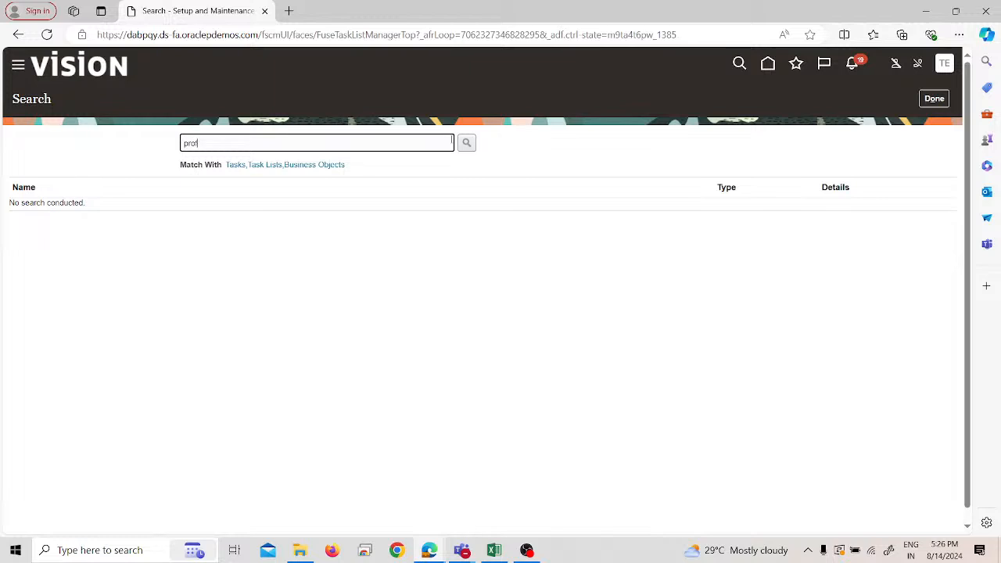
text(ile values)
click(466, 143)
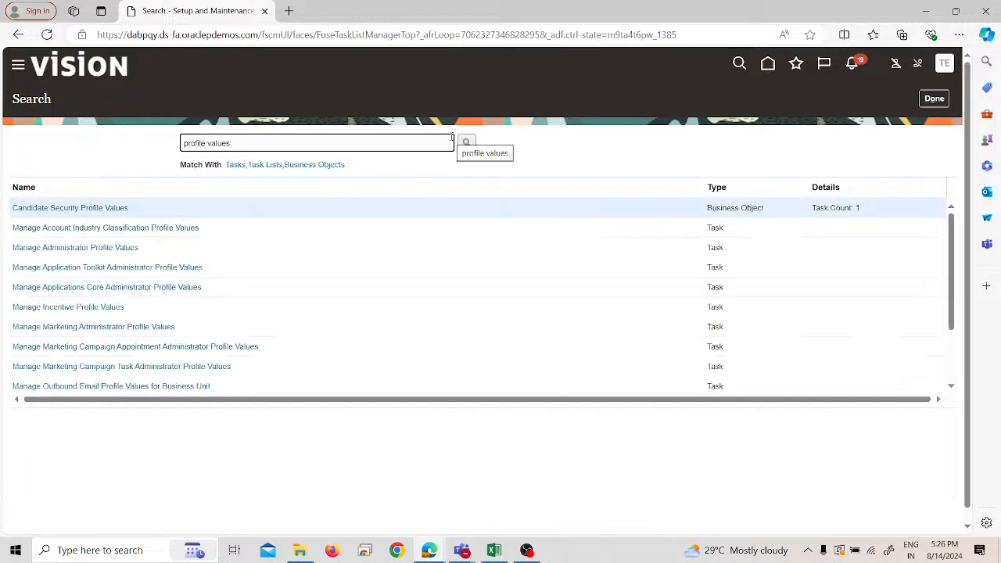
click(43, 249)
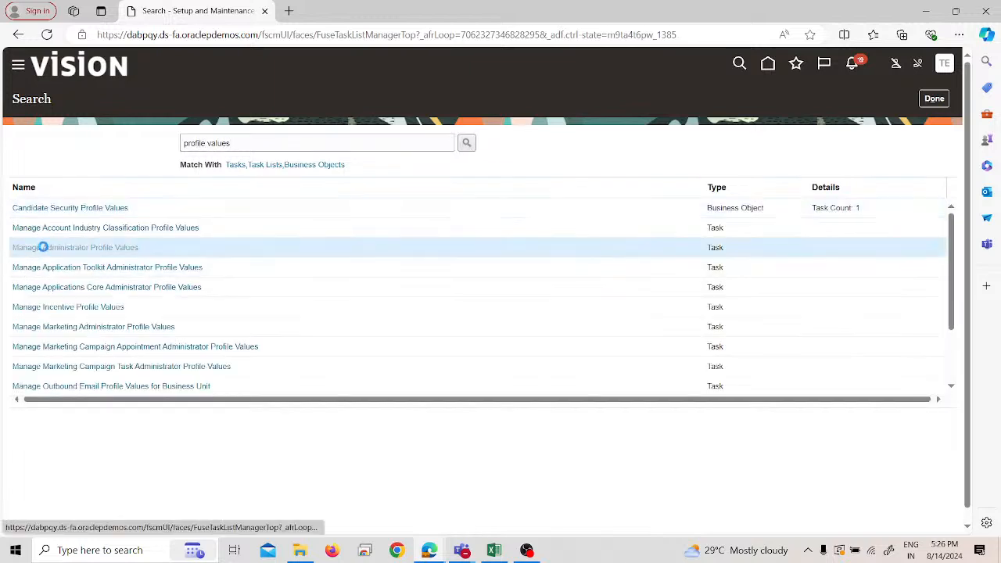
- Search the profile options by the display name "Default Business Uni" and select DEFAULT_ORG_ID
click(164, 169)
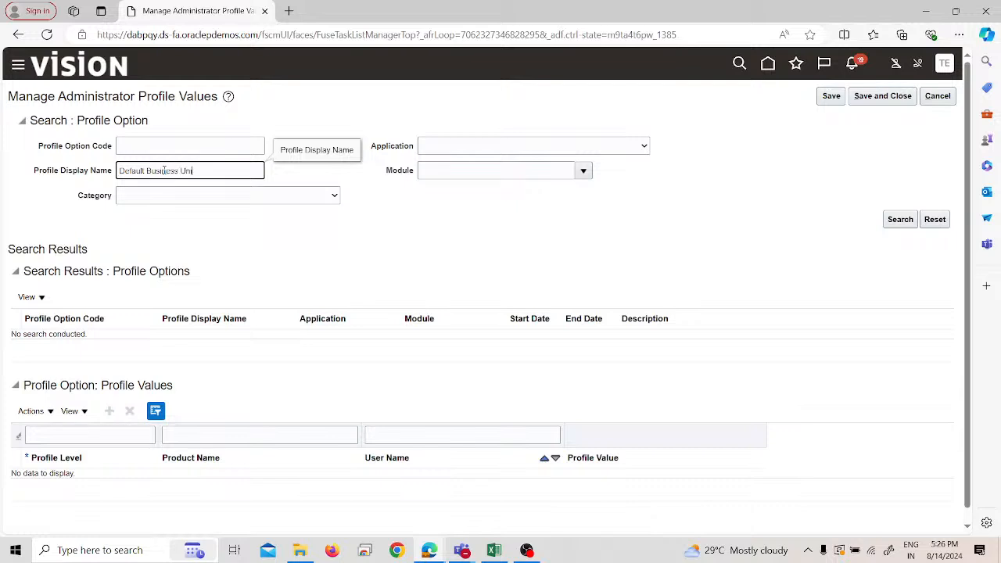
key(Return)
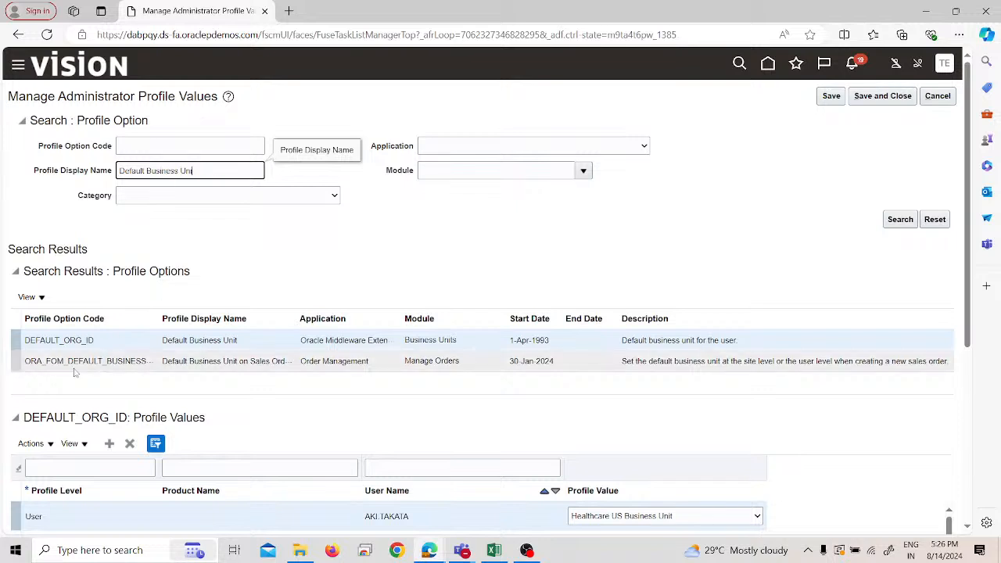
click(21, 340)
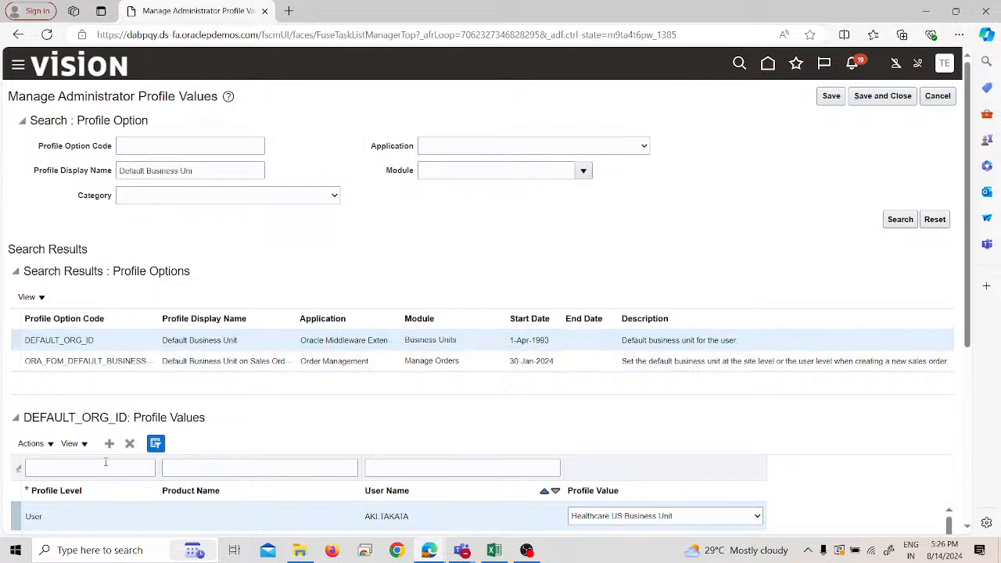
- Add a new profile value row for DEFAULT_ORG_ID and set its profile level to User
scroll(106, 466, down, 2)
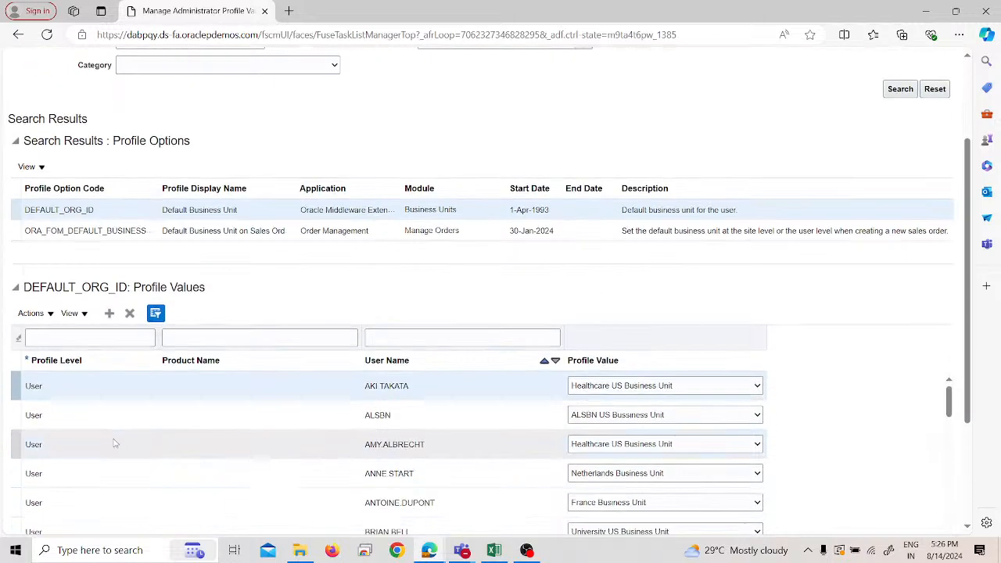
click(111, 315)
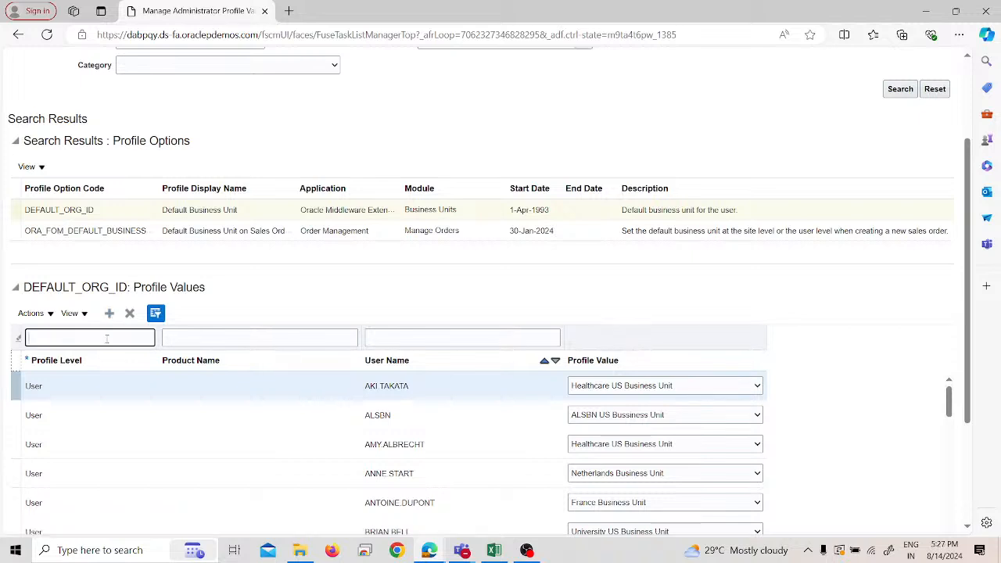
click(88, 385)
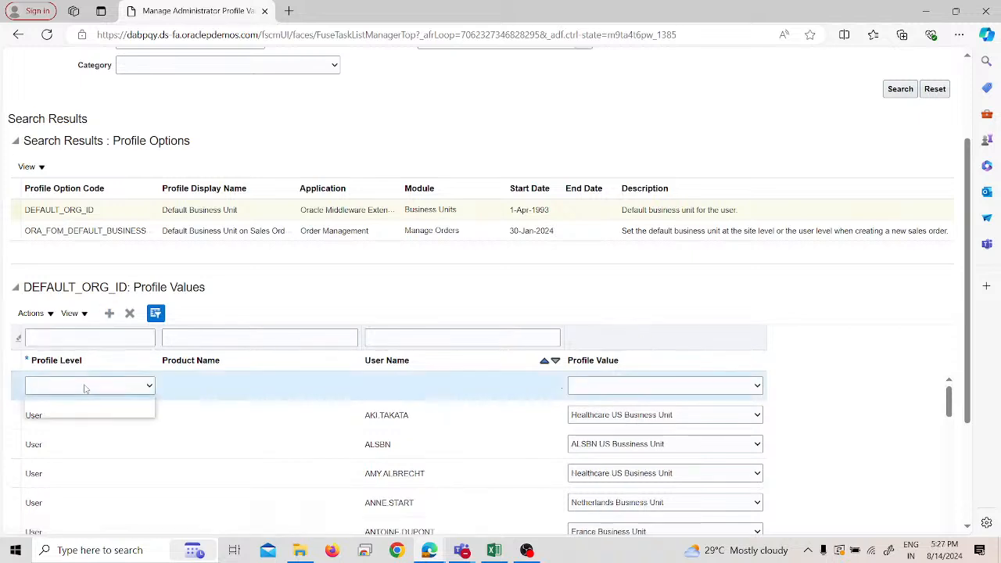
click(76, 411)
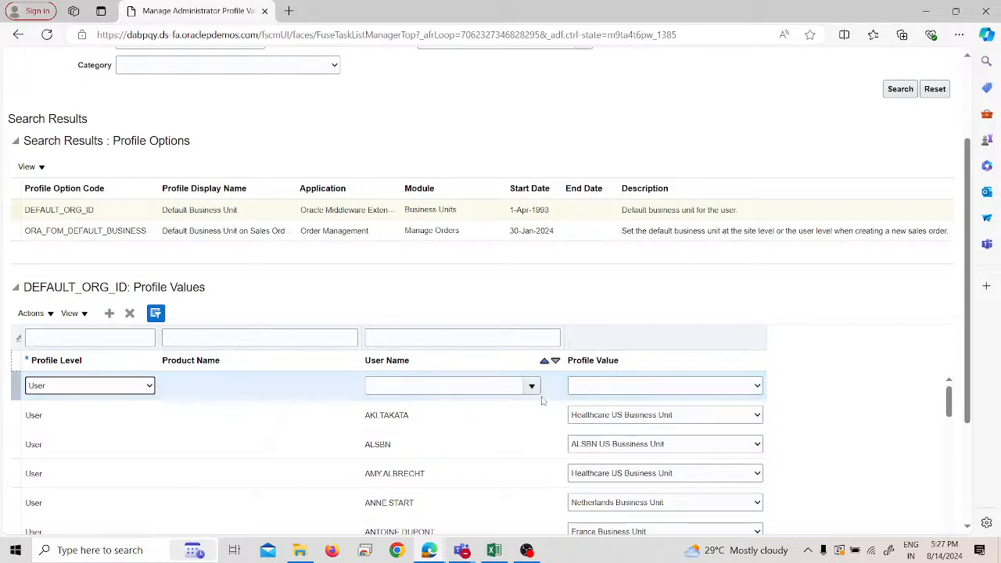
- Search the user names for "test" and assign the user Test-1 to the new profile value row
click(506, 385)
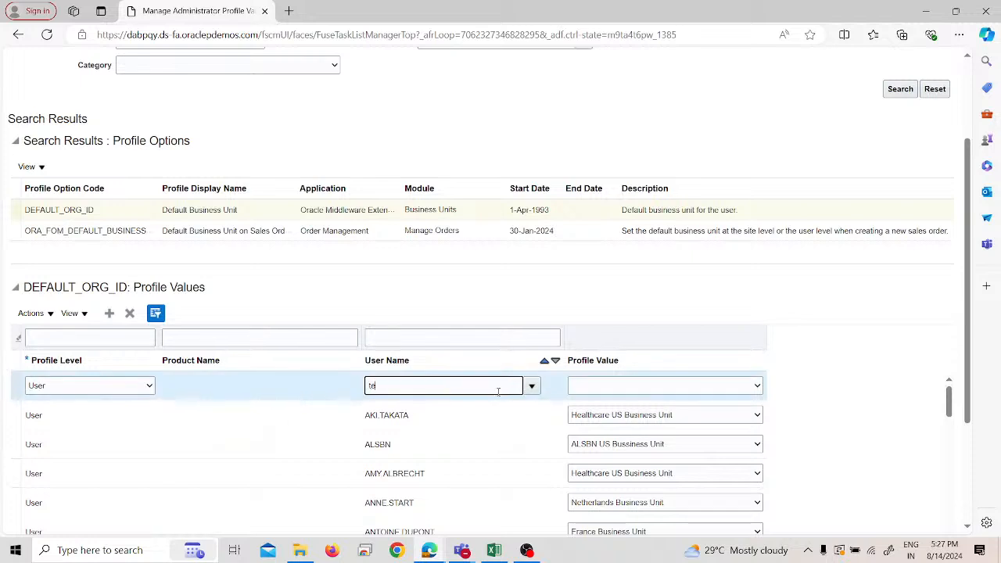
click(531, 386)
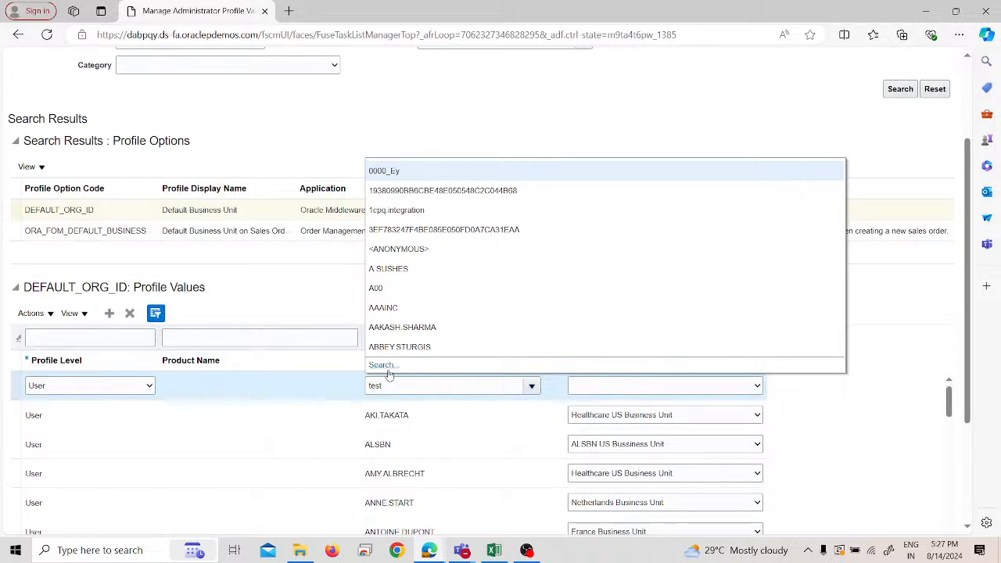
click(385, 368)
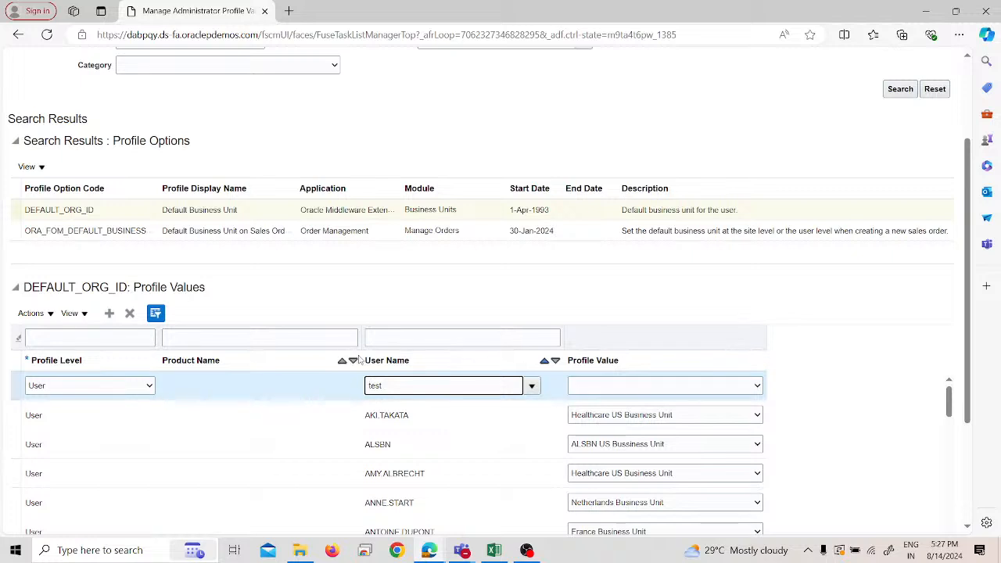
click(532, 387)
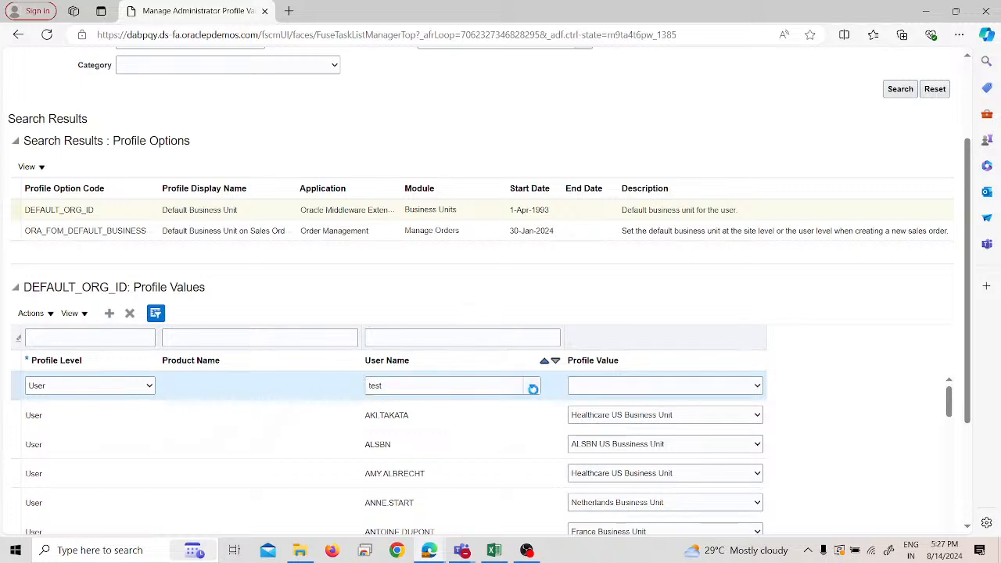
click(395, 363)
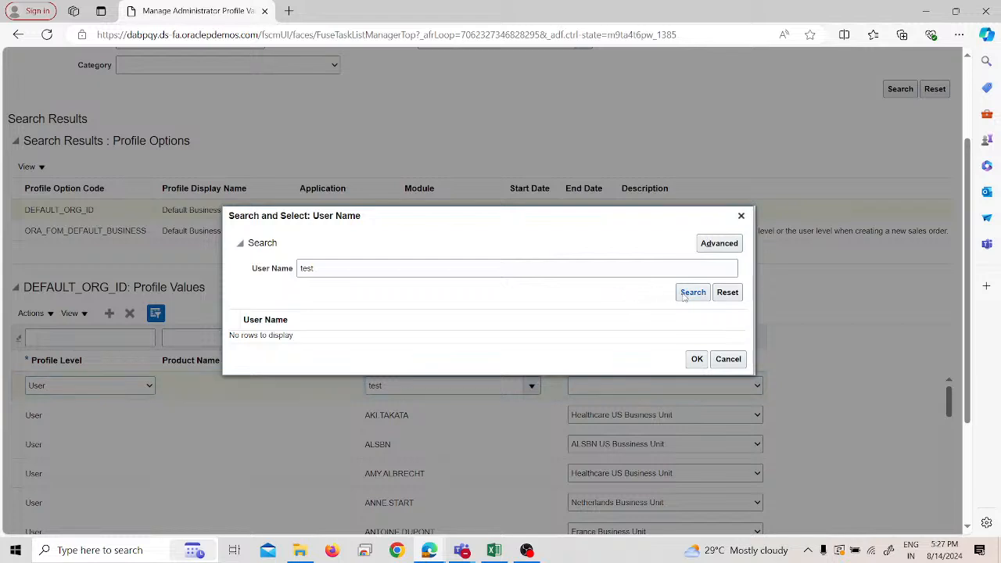
click(683, 294)
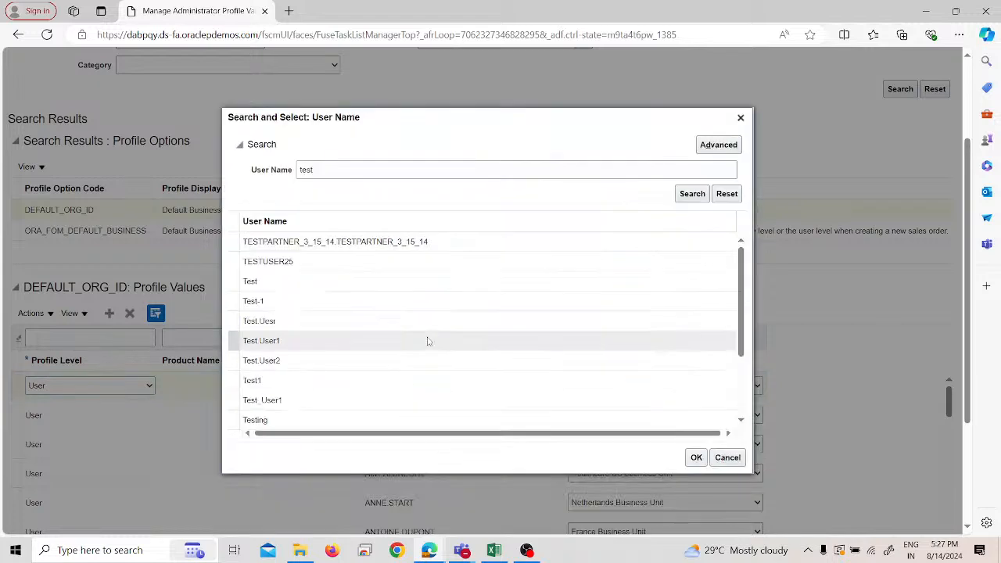
click(289, 311)
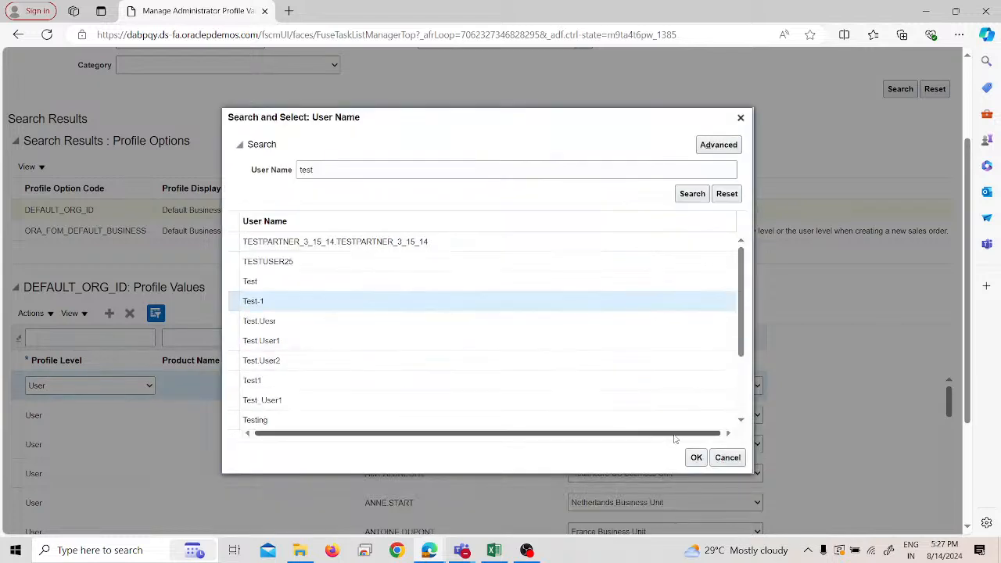
click(694, 458)
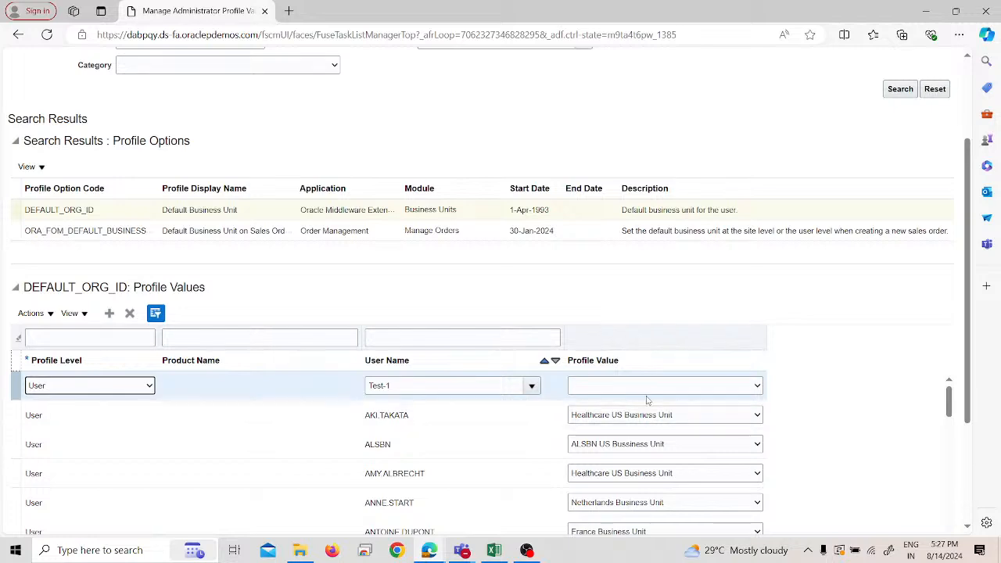
- Set the Test-1 row's profile value to PRA US Business Unit, and save and close the profile values
click(673, 386)
scroll(637, 344, down, 3)
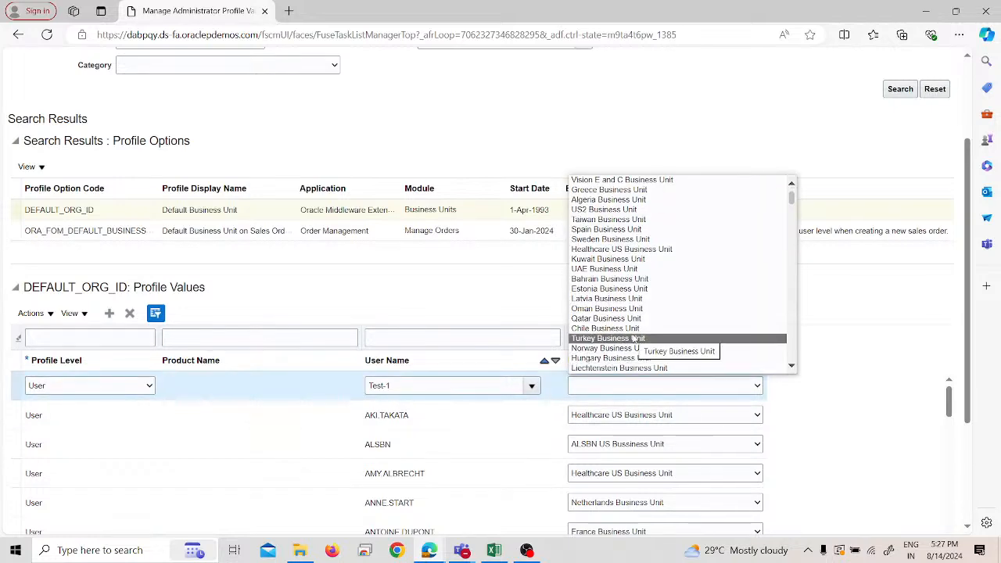
key(p)
key(p)
key(p)
key(p)
key(p)
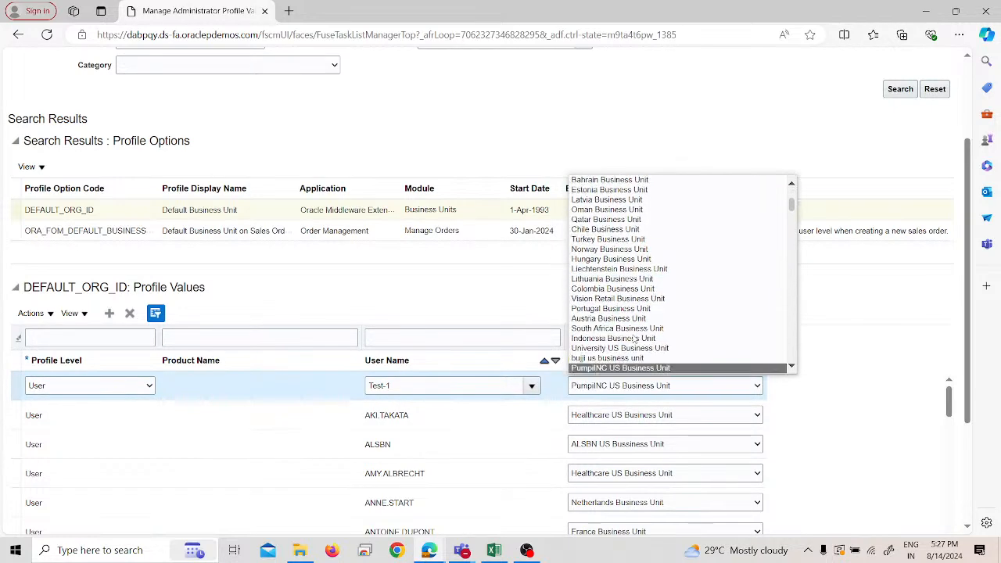
key(p)
key(p)
key(p)
key(p)
key(p)
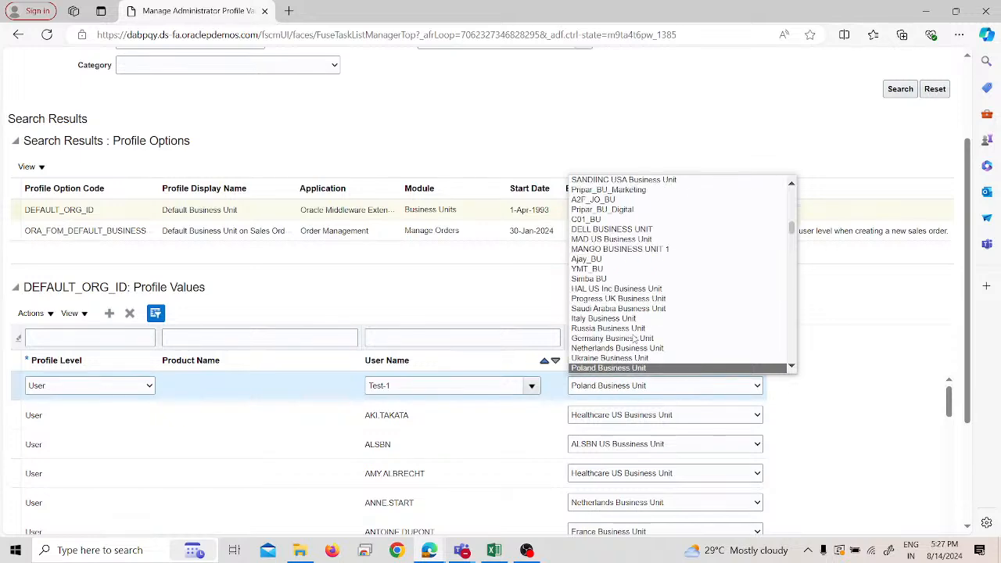
key(p)
key(p)
key(p)
key(p)
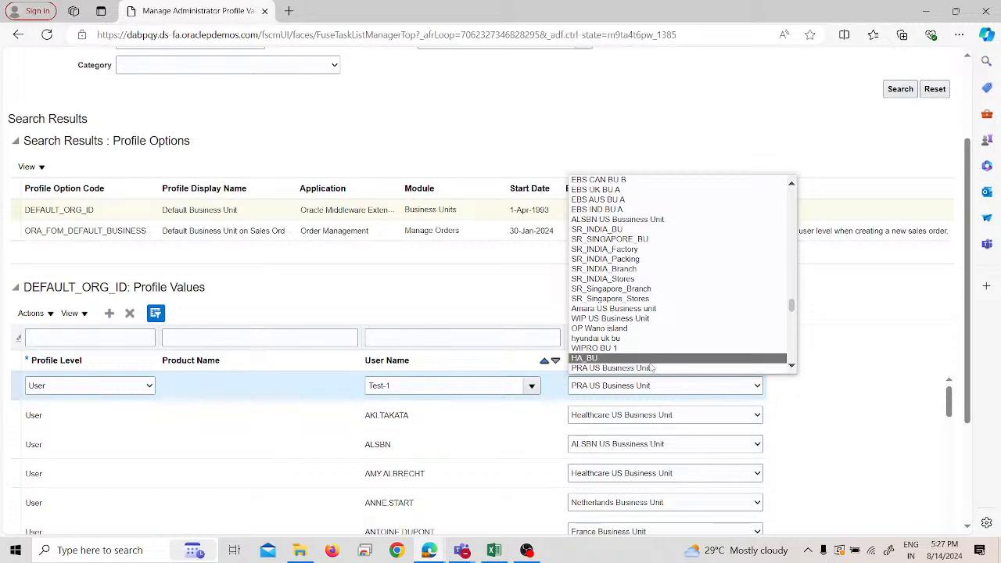
click(653, 368)
scroll(652, 376, up, 3)
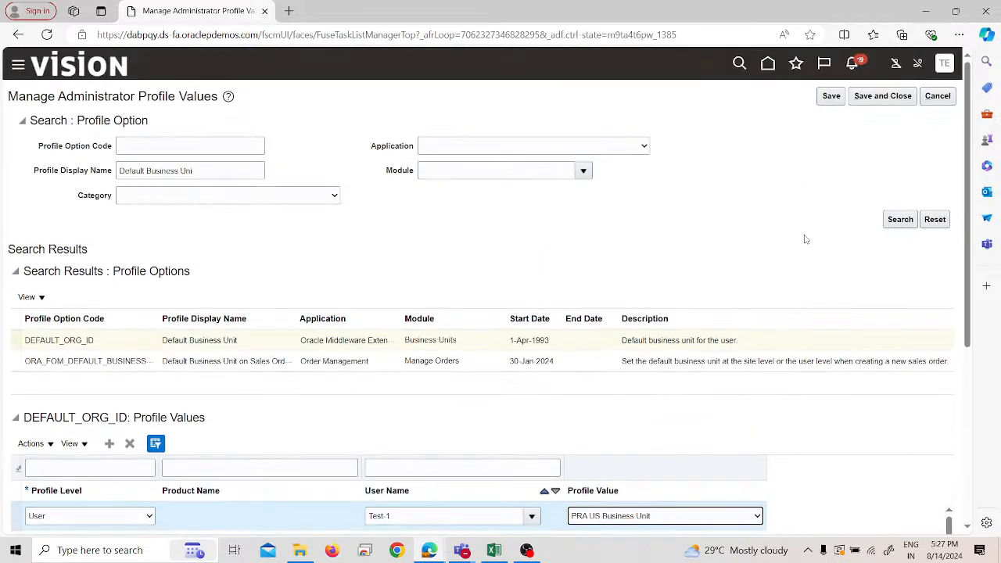
click(876, 96)
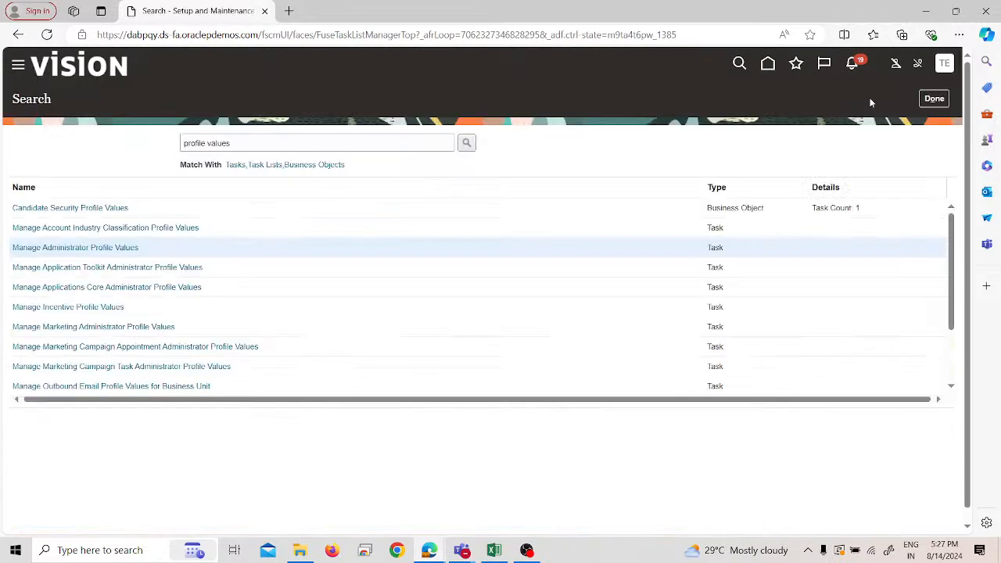
- Close the setup task search, sign out of the application and sign back in
click(931, 98)
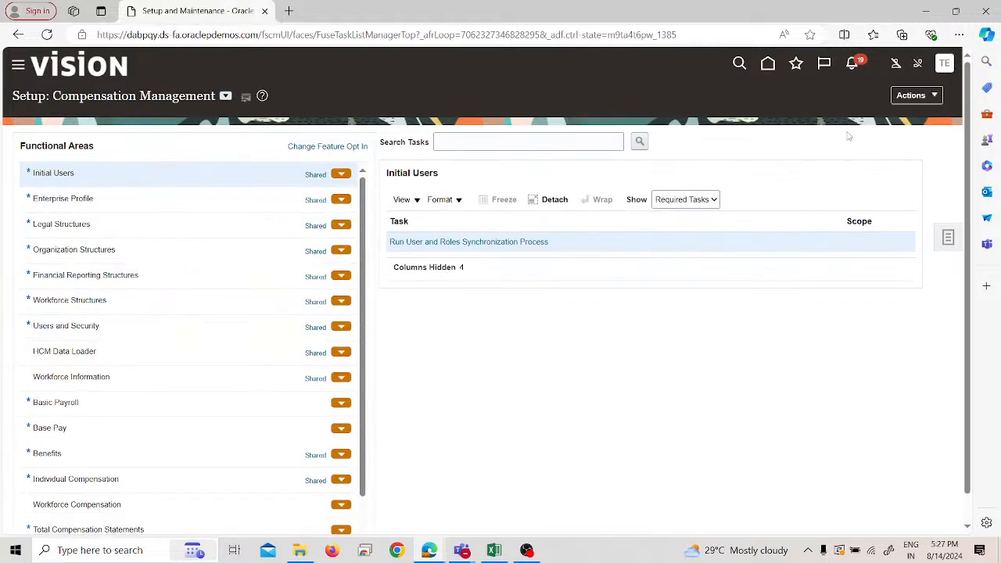
click(944, 63)
click(907, 95)
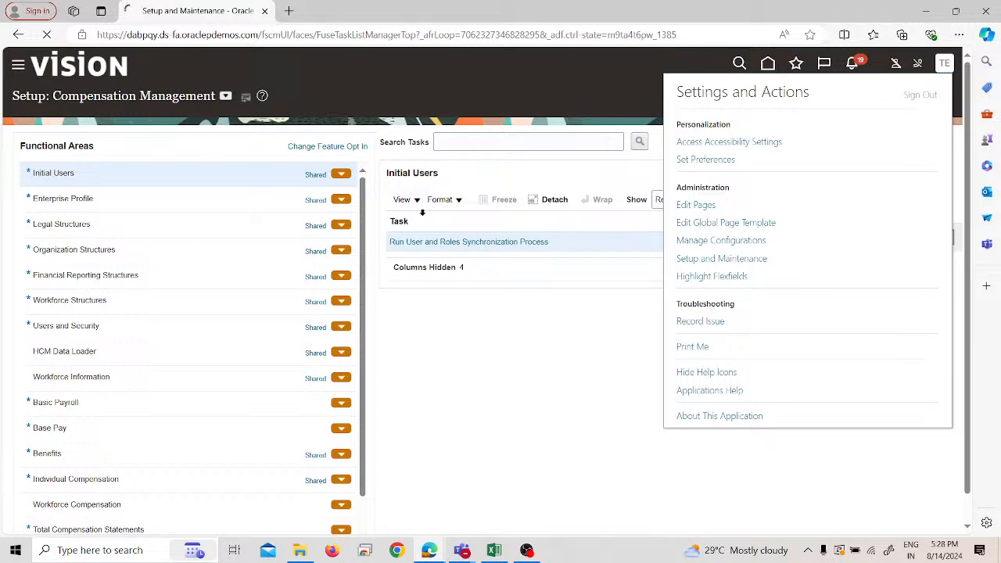
click(452, 311)
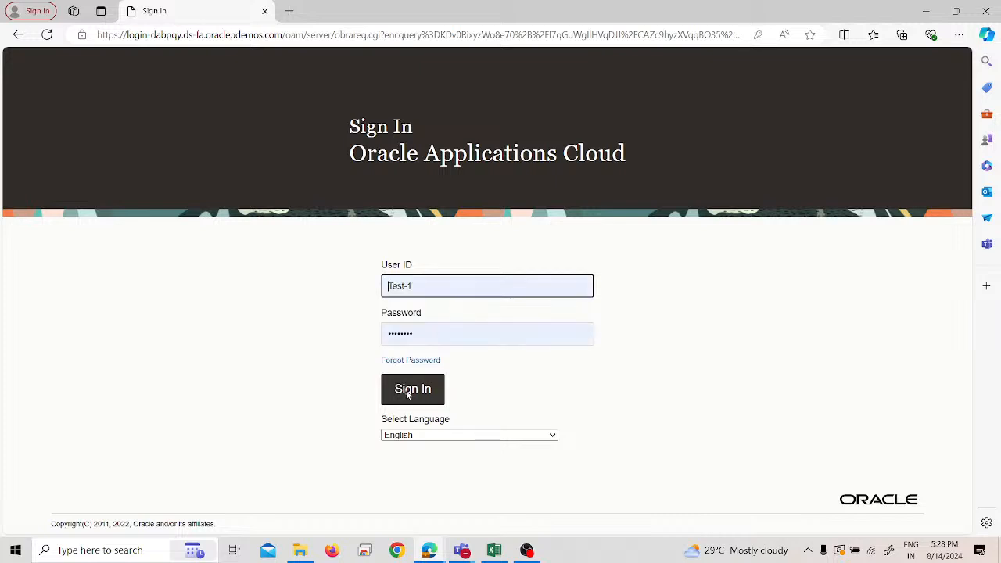
click(409, 394)
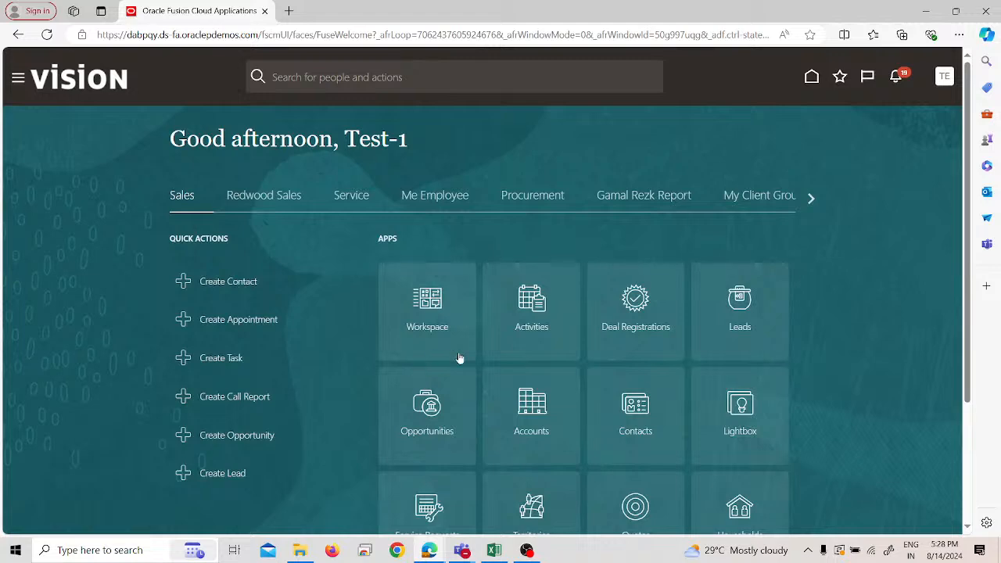
- Go to the Payables Invoices work area and start creating a new invoice
click(19, 80)
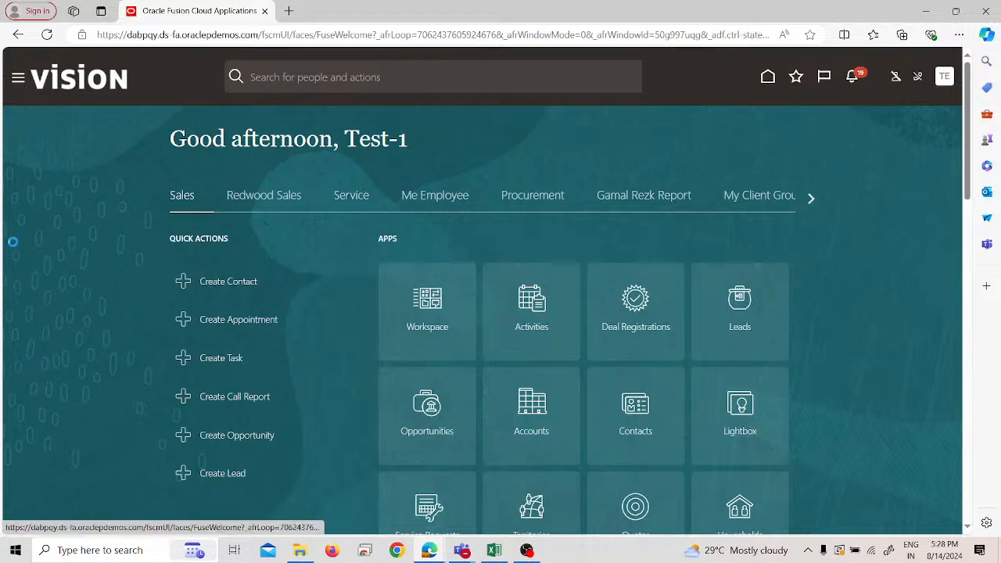
scroll(117, 313, down, 3)
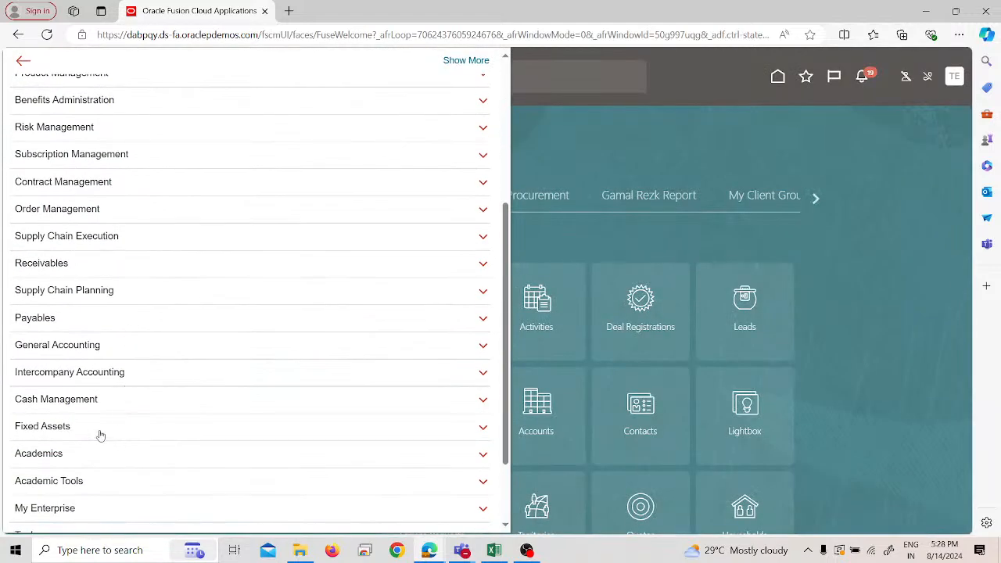
scroll(98, 433, down, 2)
scroll(129, 336, up, 2)
scroll(123, 232, up, 3)
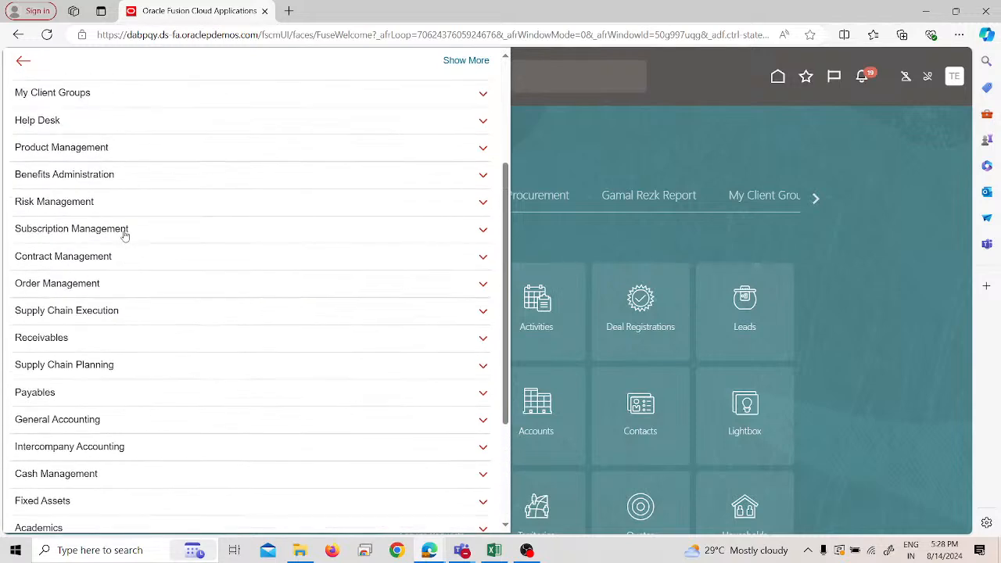
scroll(116, 295, down, 4)
click(104, 294)
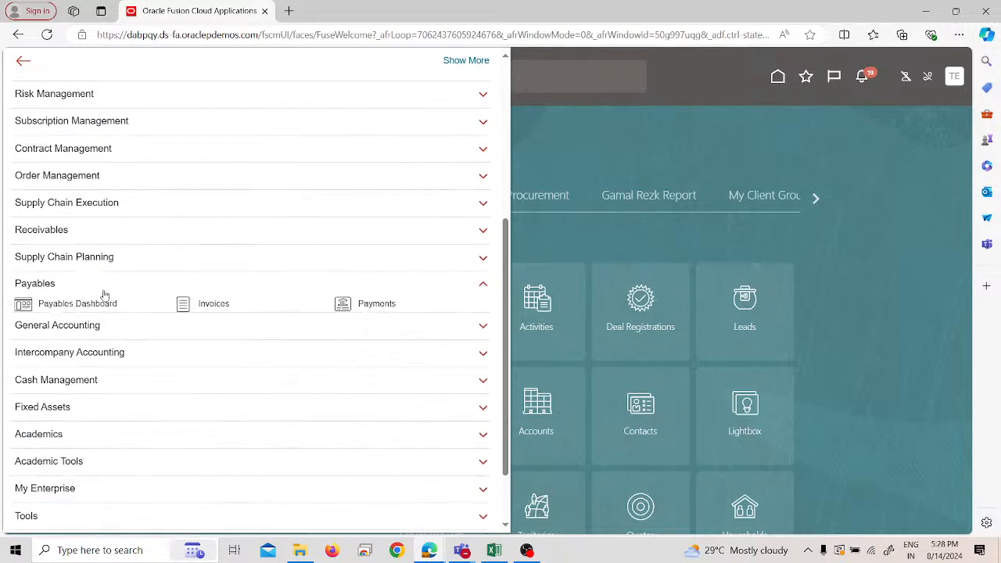
click(204, 295)
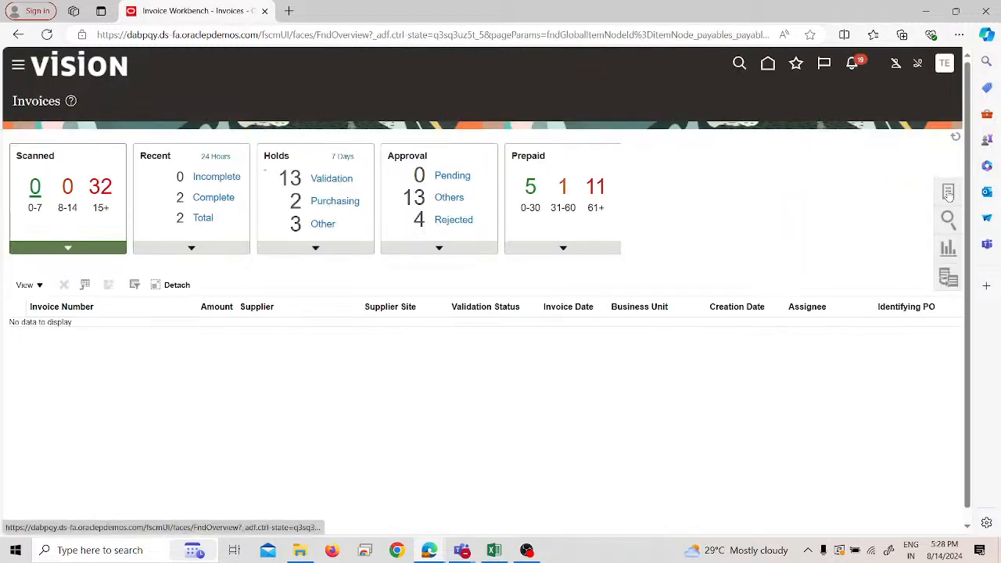
click(928, 191)
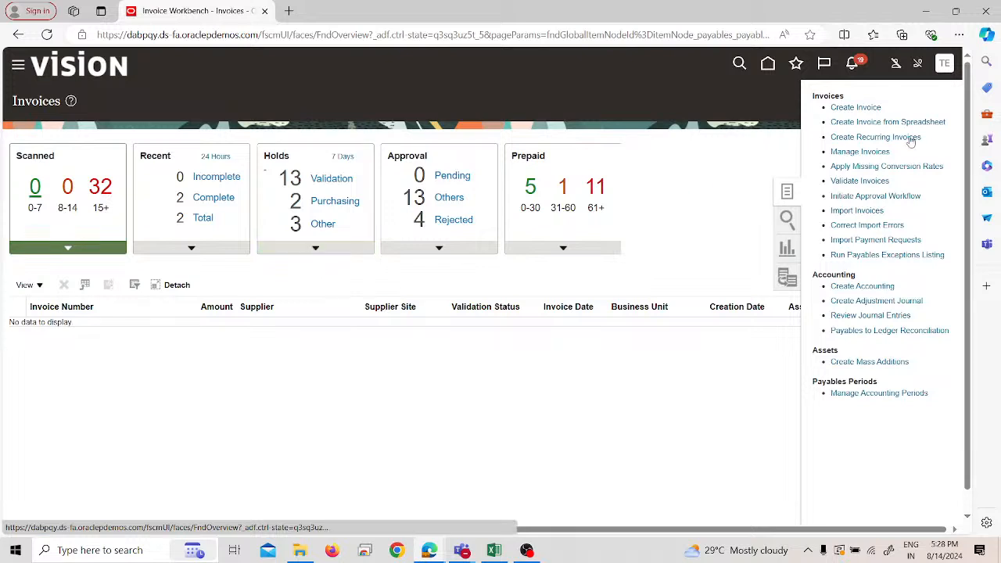
click(856, 107)
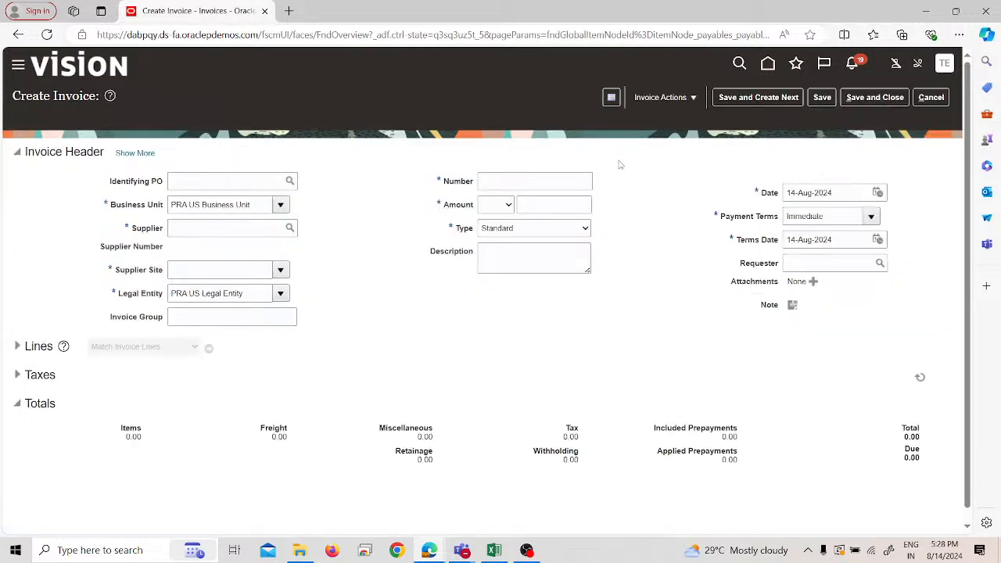
- Select Test-1 Supplier as the invoice's supplier and set the invoice number to 987456
click(228, 226)
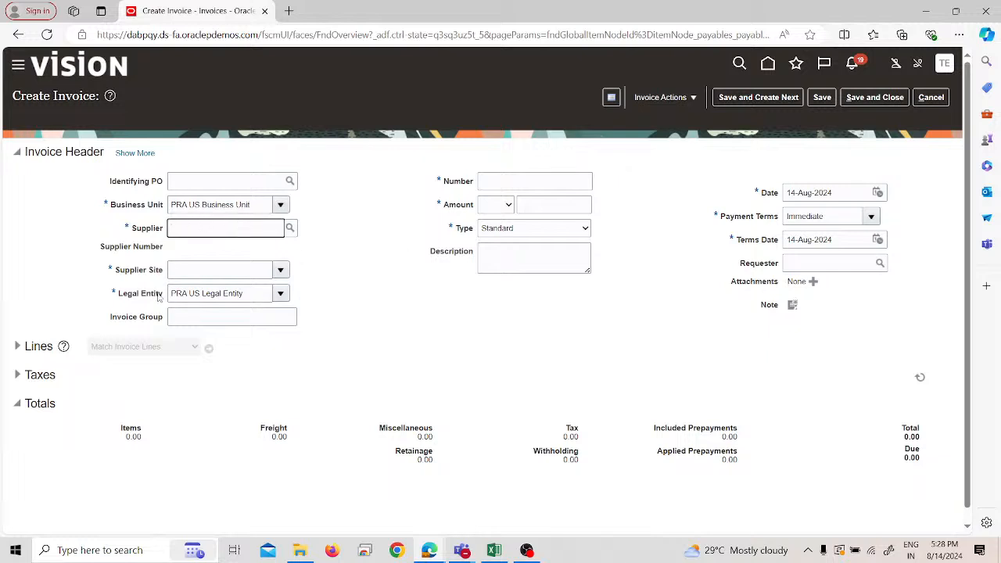
click(256, 206)
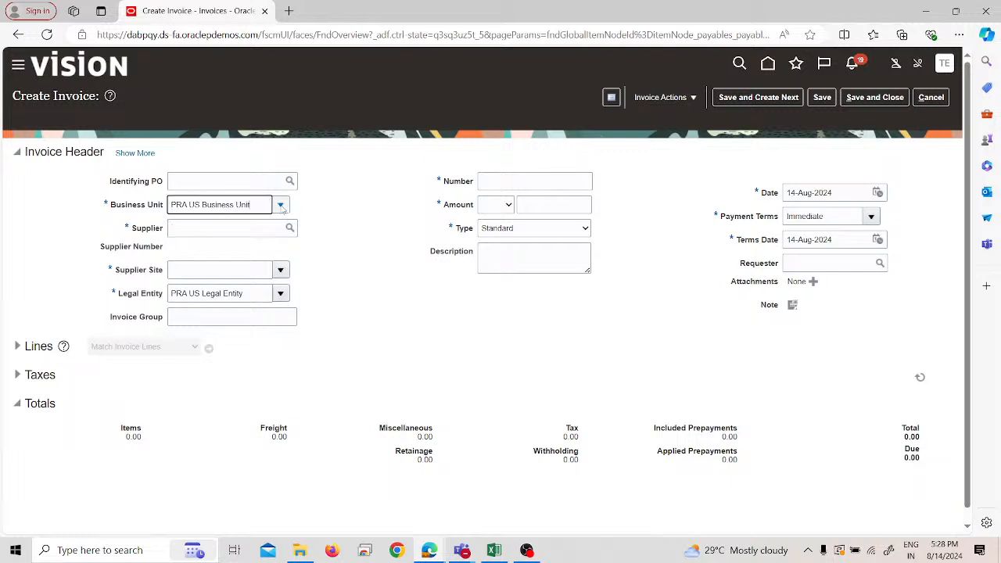
click(321, 204)
click(226, 228)
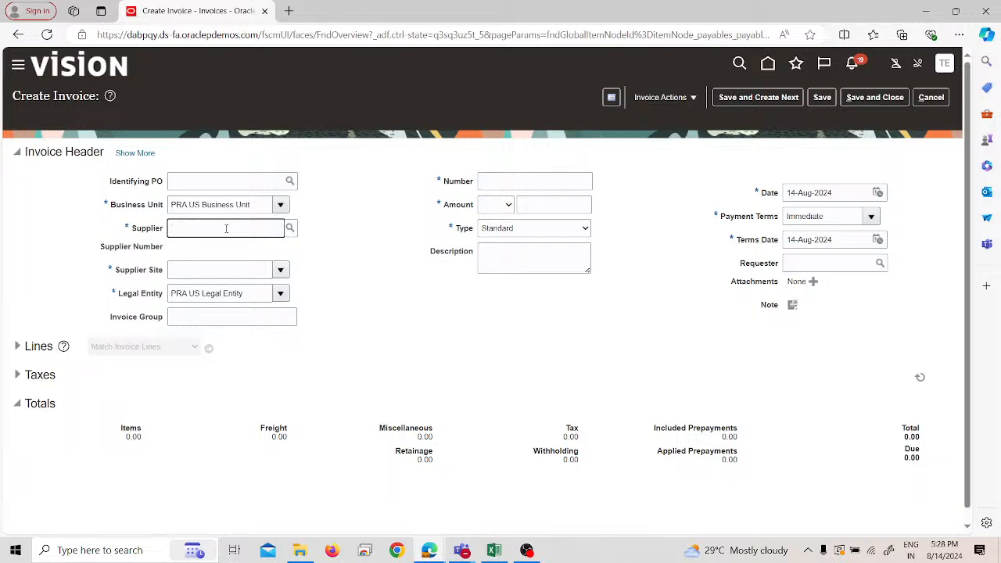
text(test)
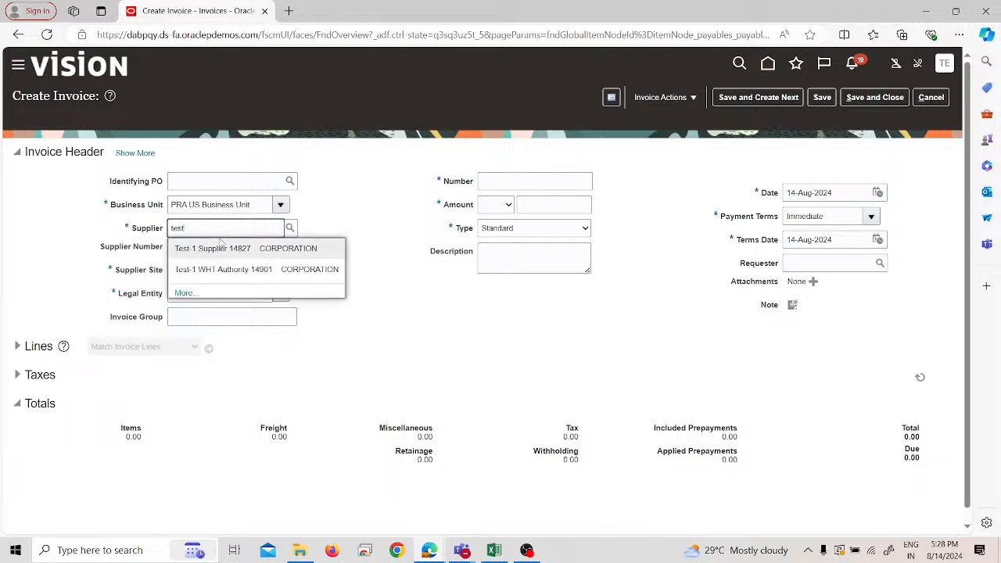
click(222, 248)
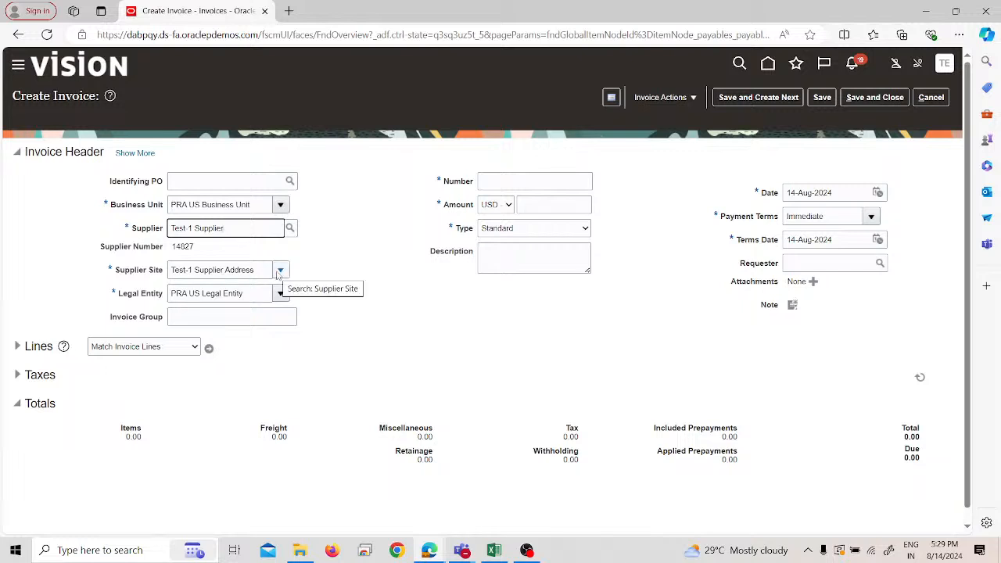
click(484, 181)
text(987456)
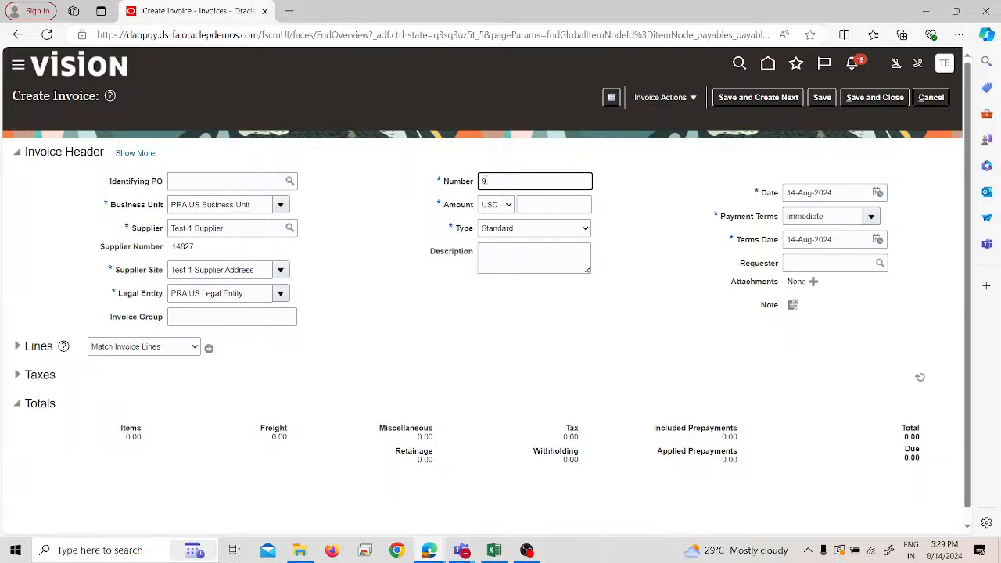
- Set the invoice amount to 100,000.00 USD
click(586, 204)
text(1008000)
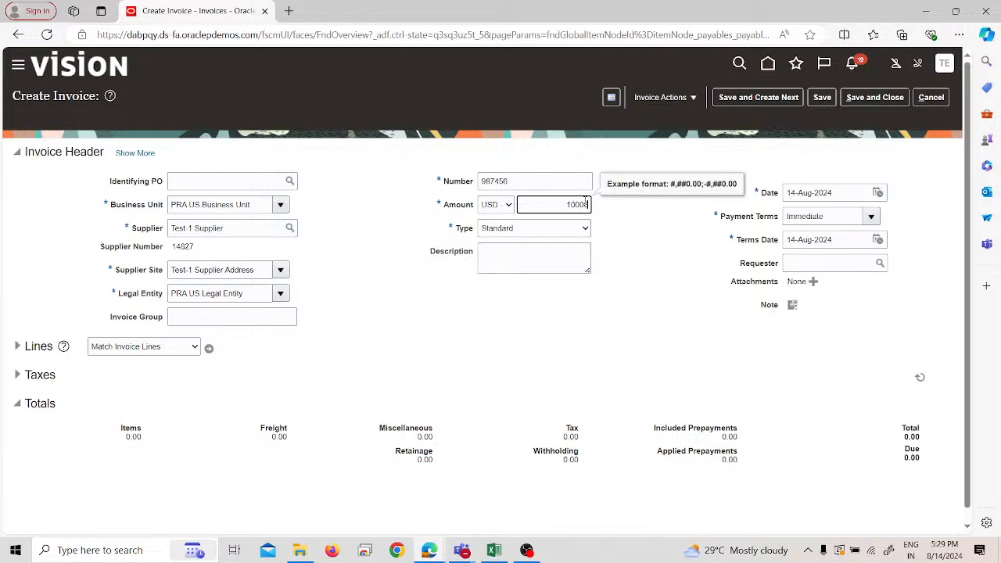
click(617, 231)
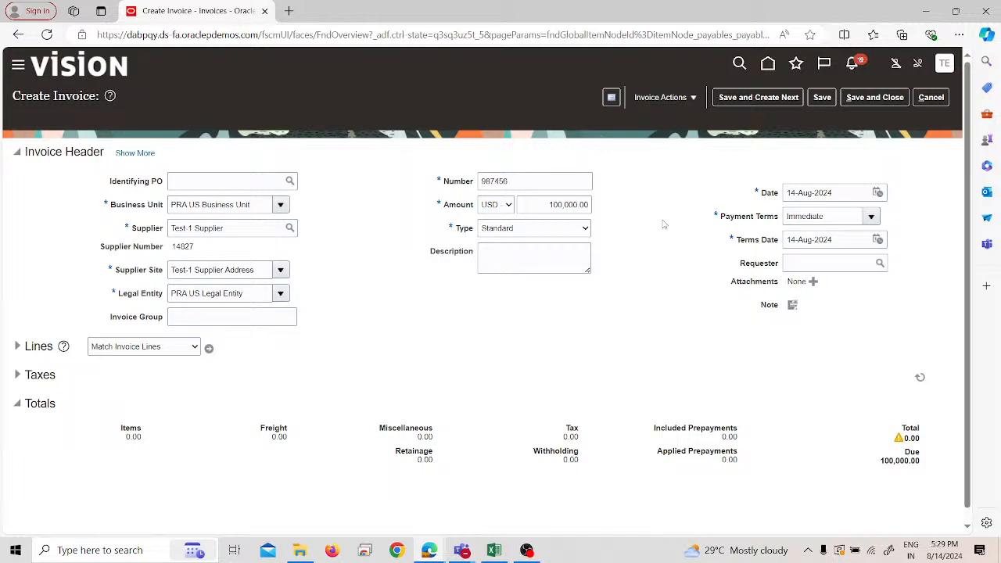
- Expand the invoice lines and fill in line 1 with an amount of 100,000 and the distribution set Rent
click(17, 347)
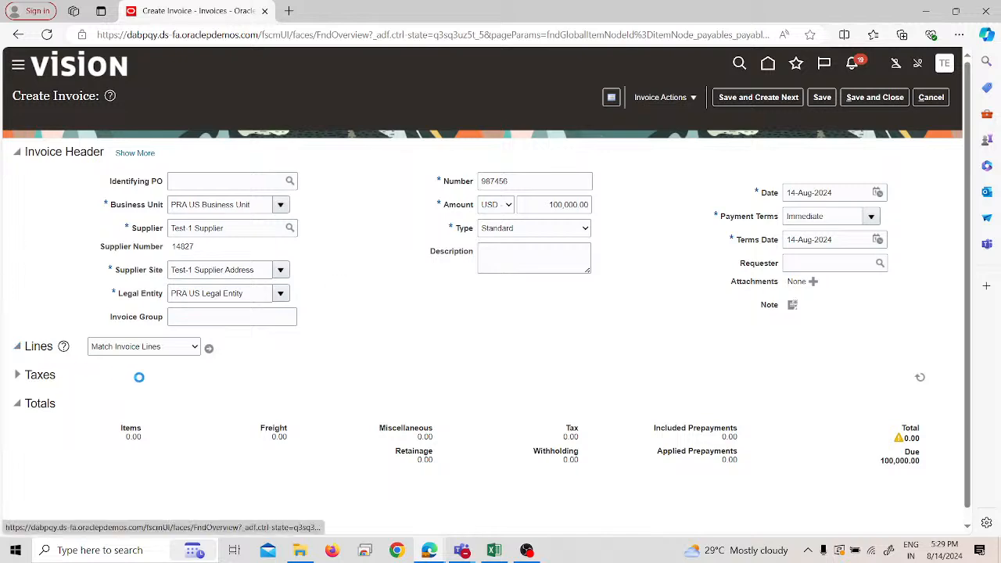
scroll(183, 376, down, 2)
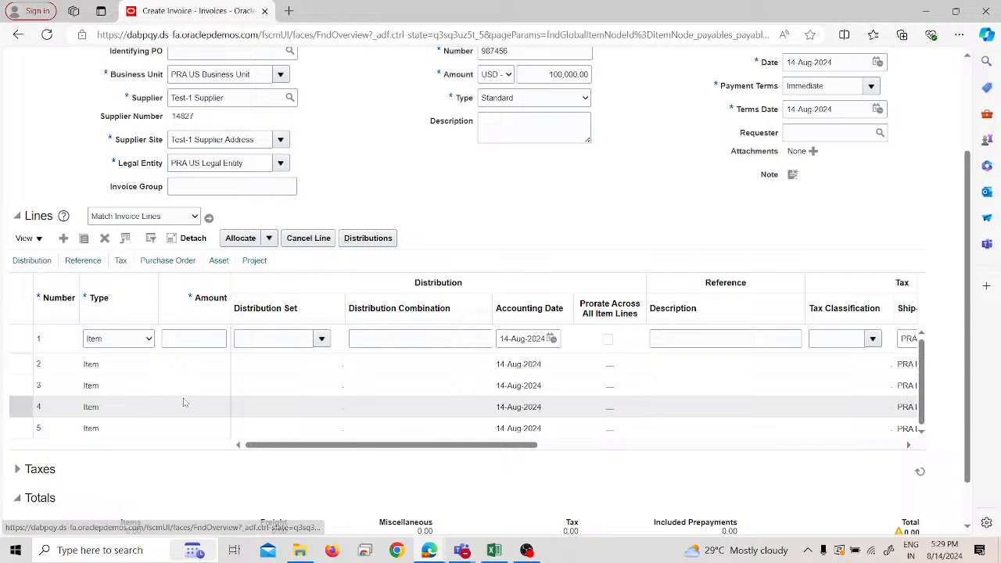
click(208, 342)
text(100000)
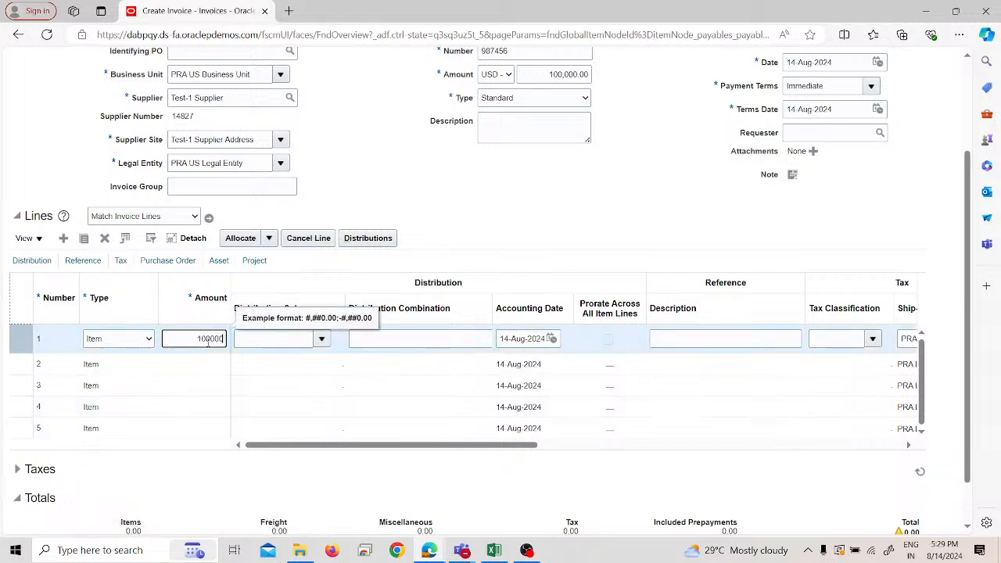
key(Tab)
text(ren)
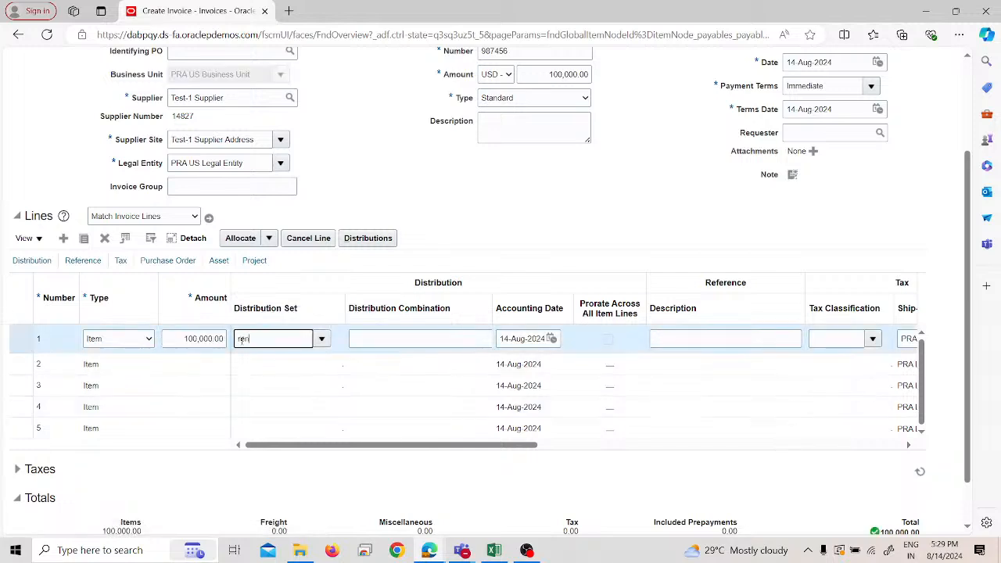
text(t)
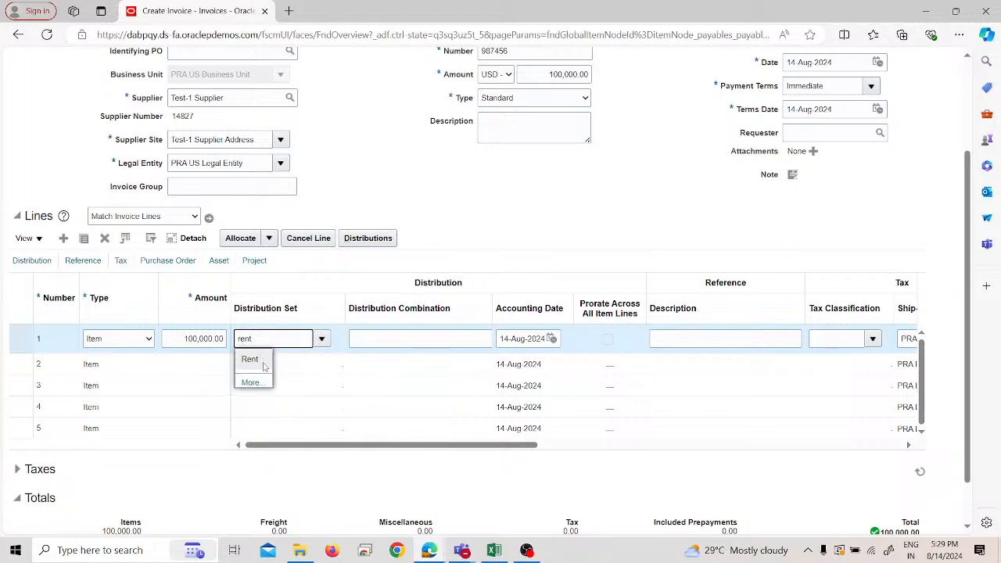
click(250, 360)
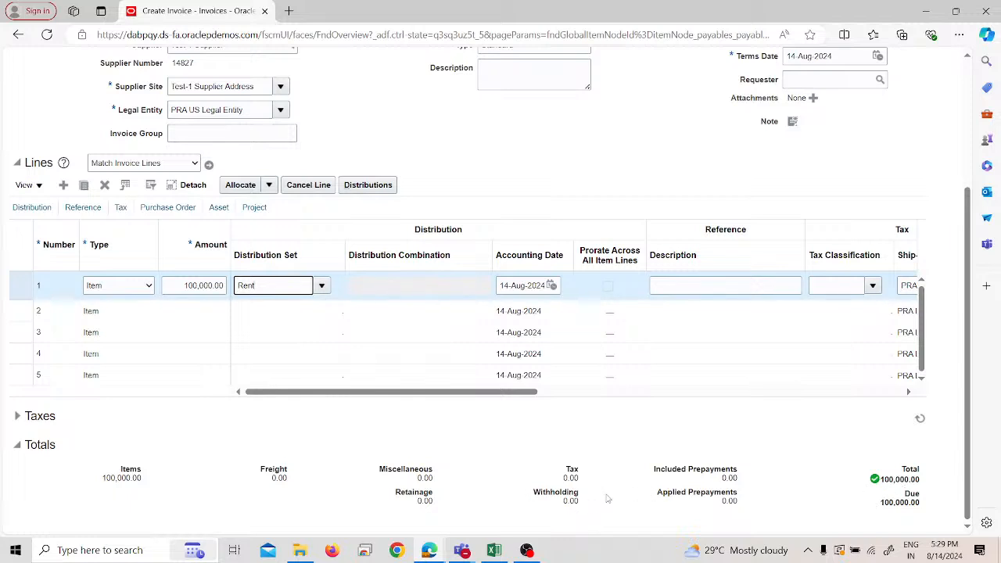
- Validate the invoice and check the withholding amount in its totals
scroll(617, 467, up, 3)
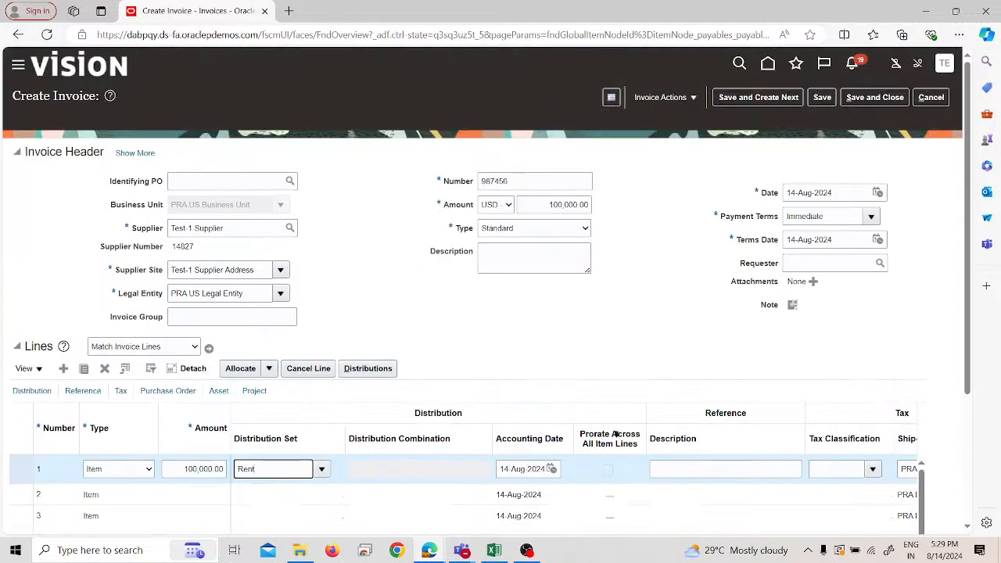
click(688, 96)
click(708, 157)
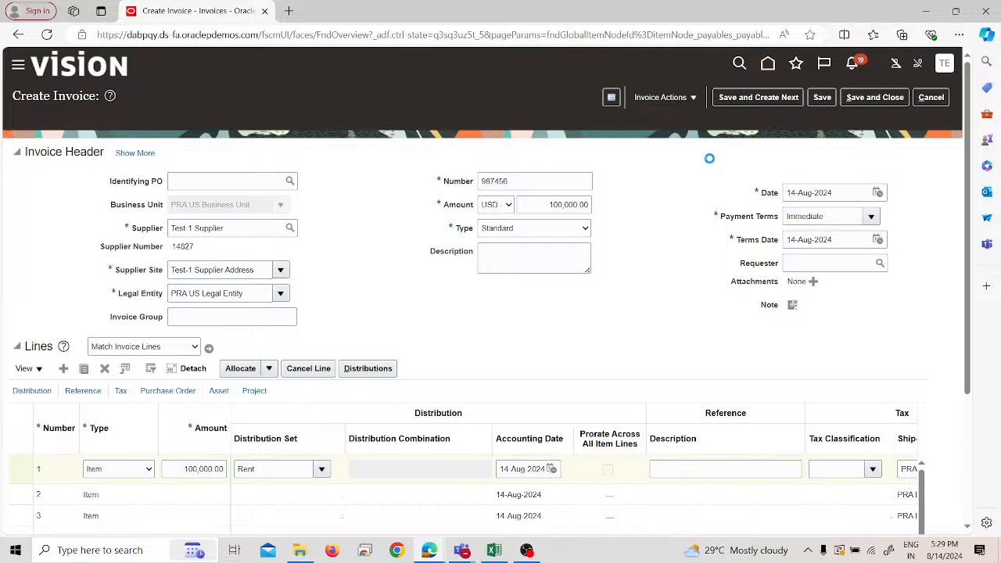
scroll(710, 163, down, 1)
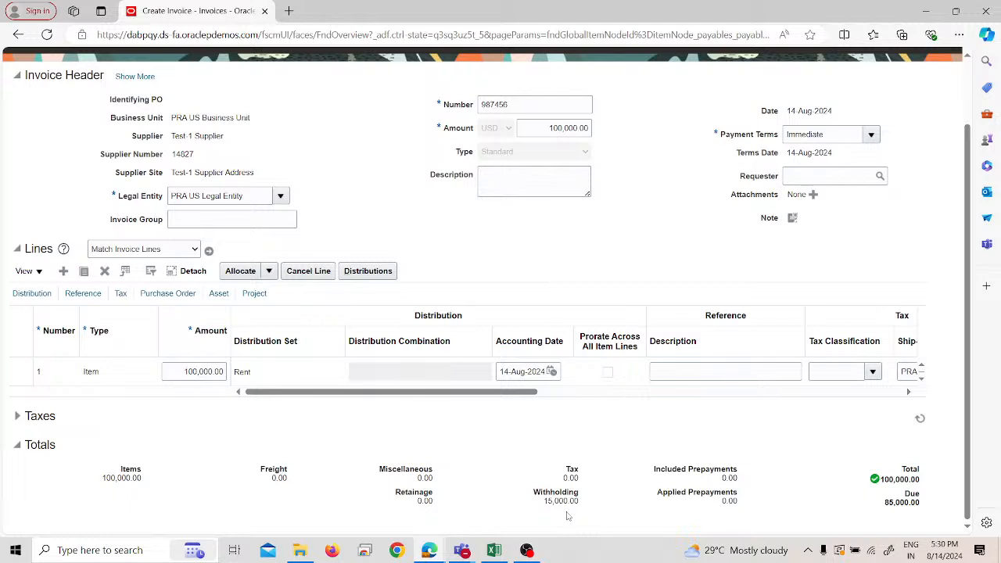
scroll(568, 516, up, 1)
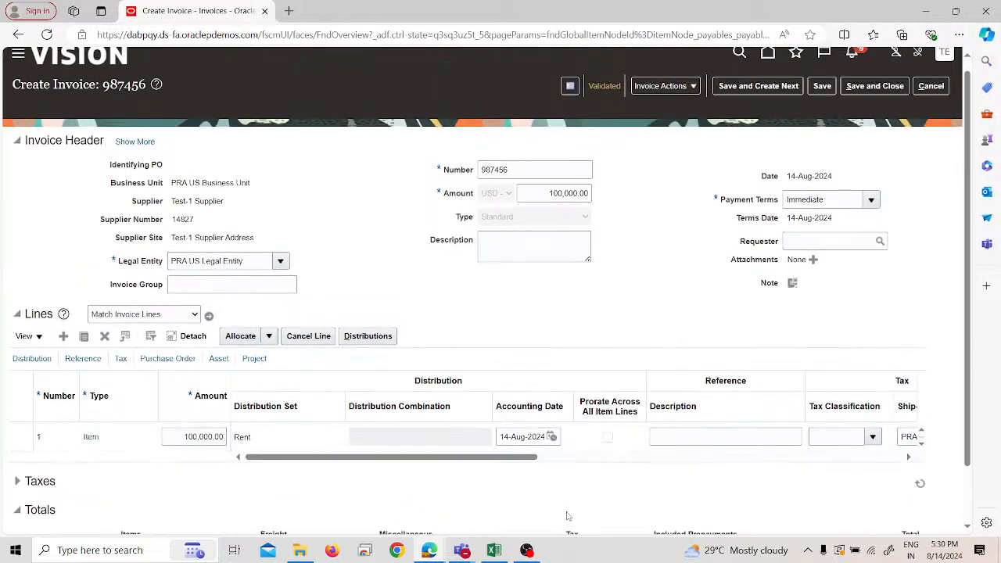
scroll(568, 516, down, 1)
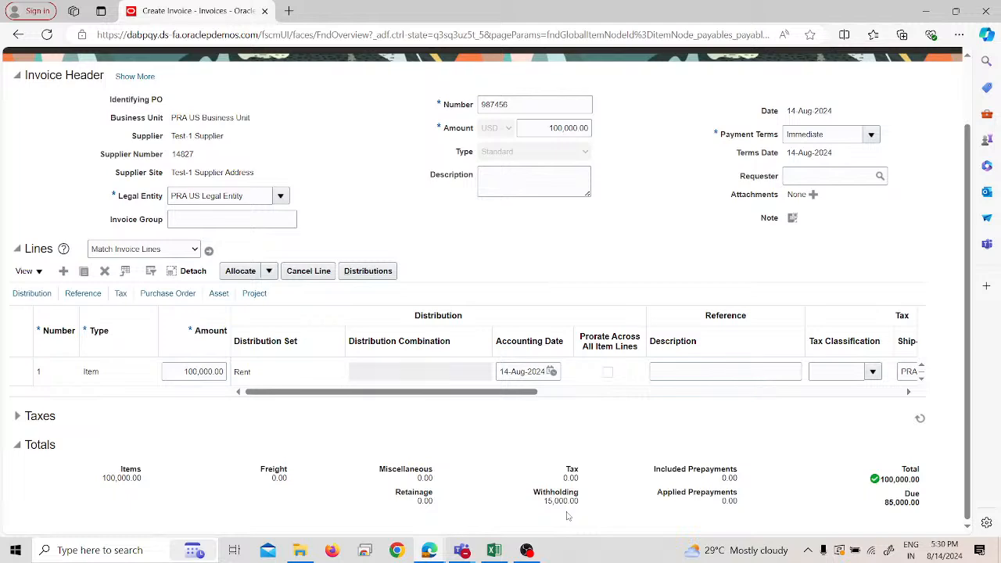
scroll(600, 500, up, 1)
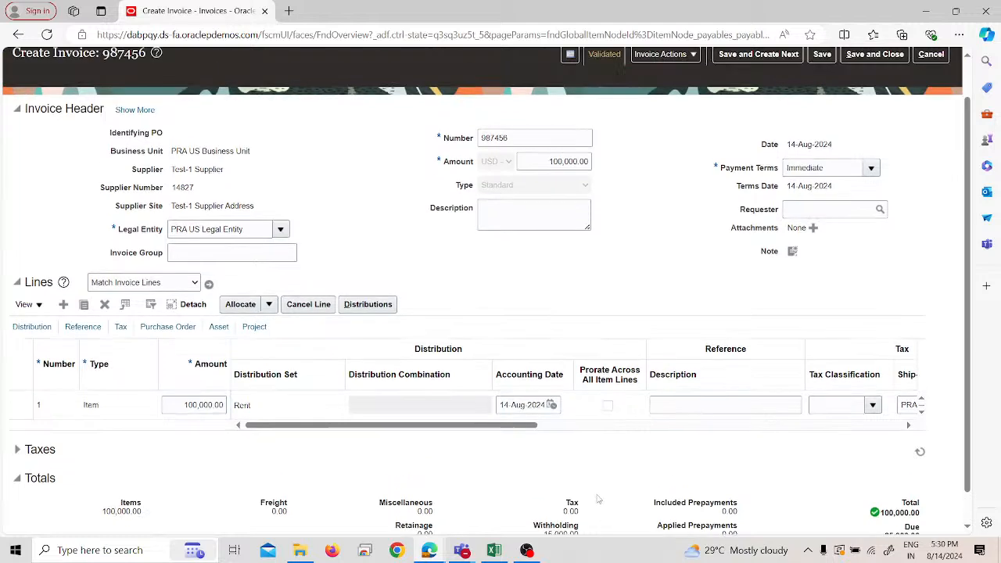
- Start paying the invoice in full from PRA Account and select PRAPPP as the payment process profile
click(663, 97)
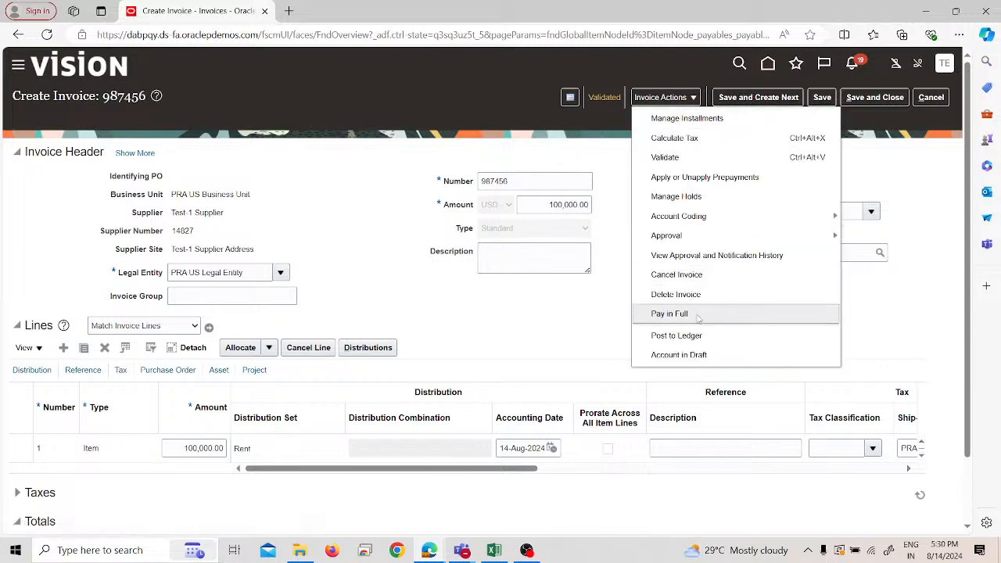
click(670, 313)
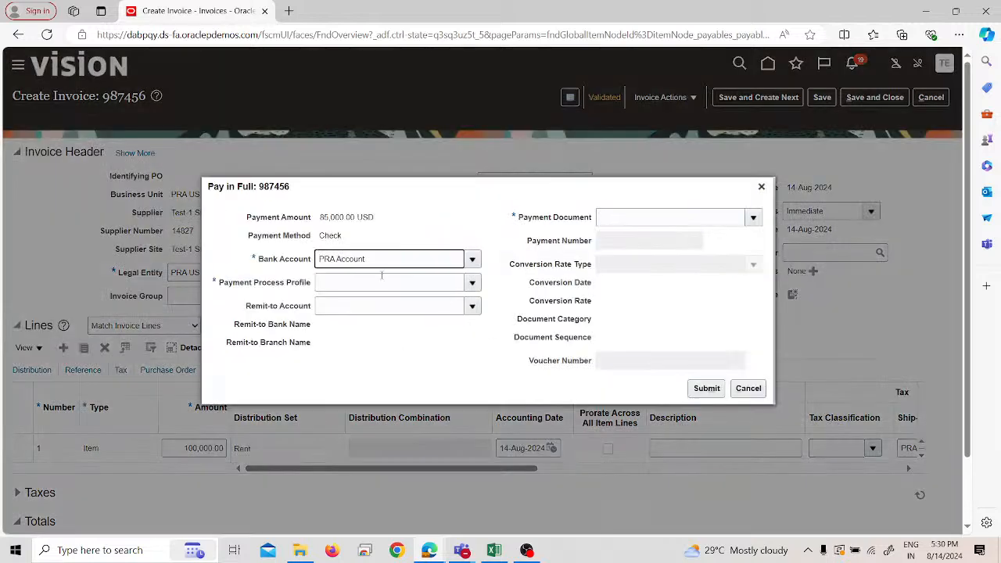
click(381, 274)
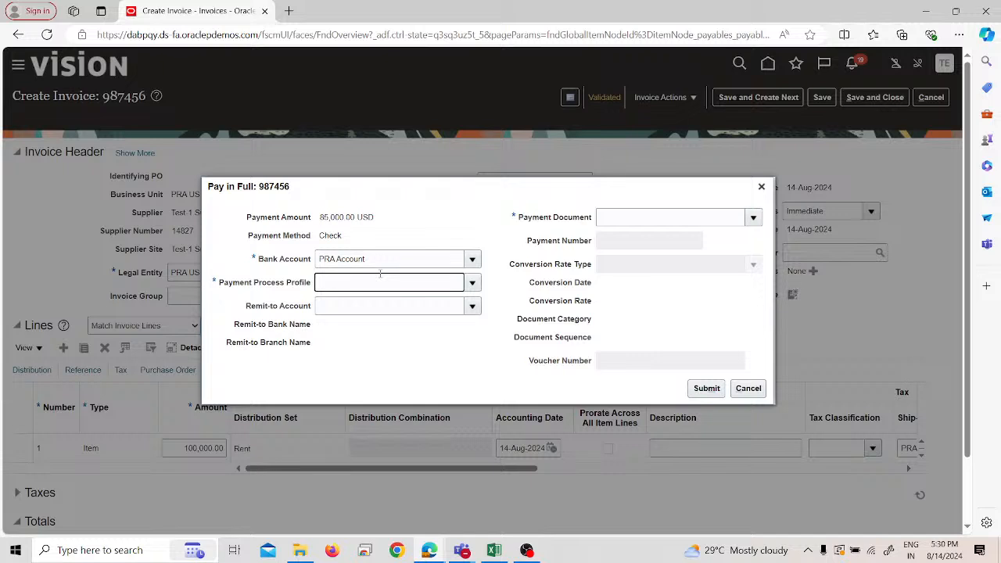
text(pra)
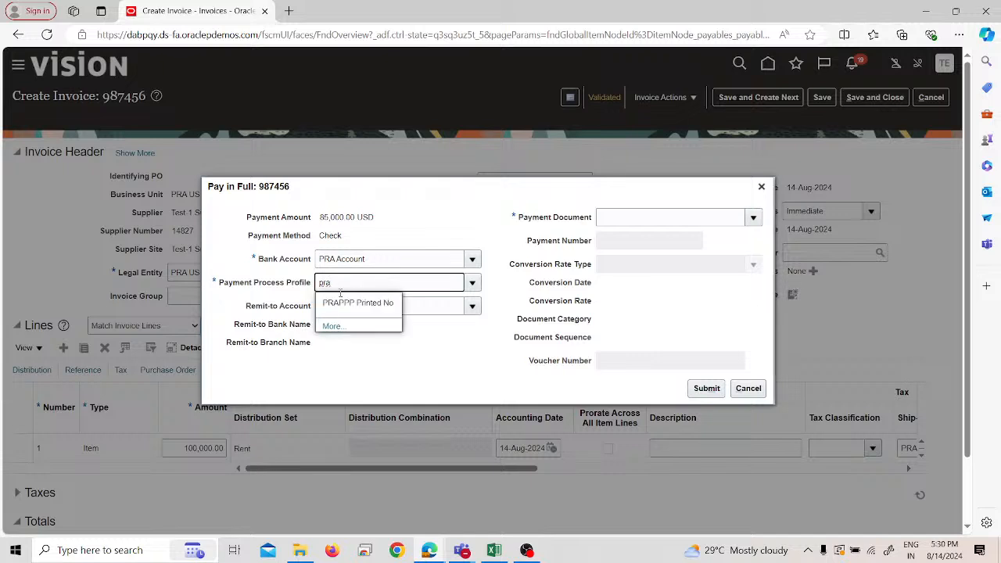
click(349, 300)
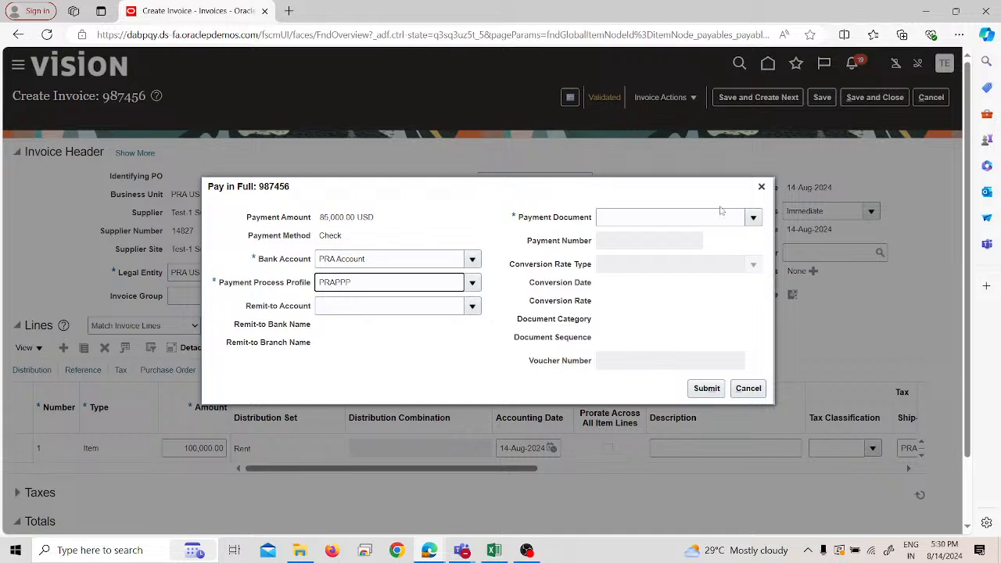
- Select PRA Check as the payment document, submit the payment and acknowledge the confirmation
click(680, 220)
text(pra)
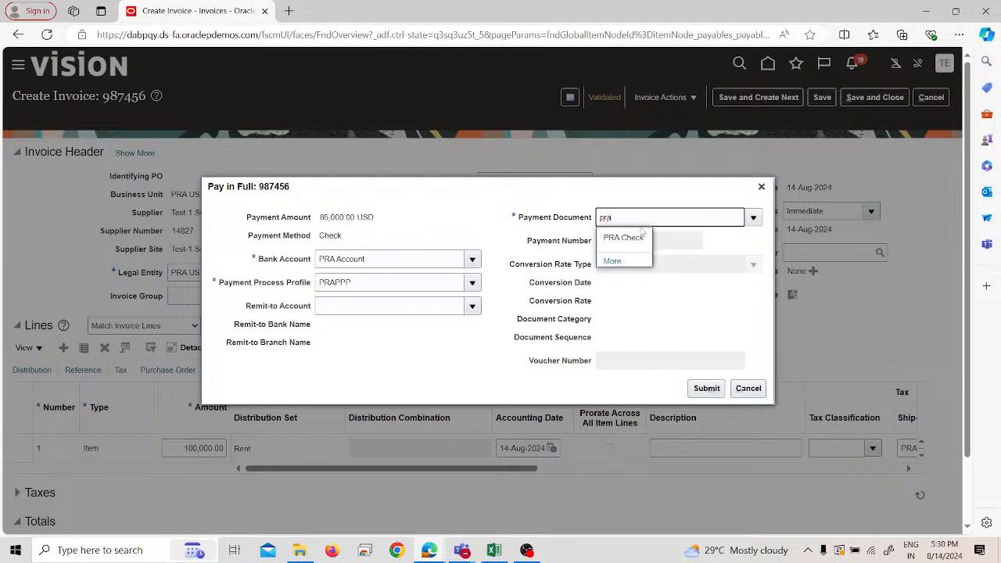
click(638, 237)
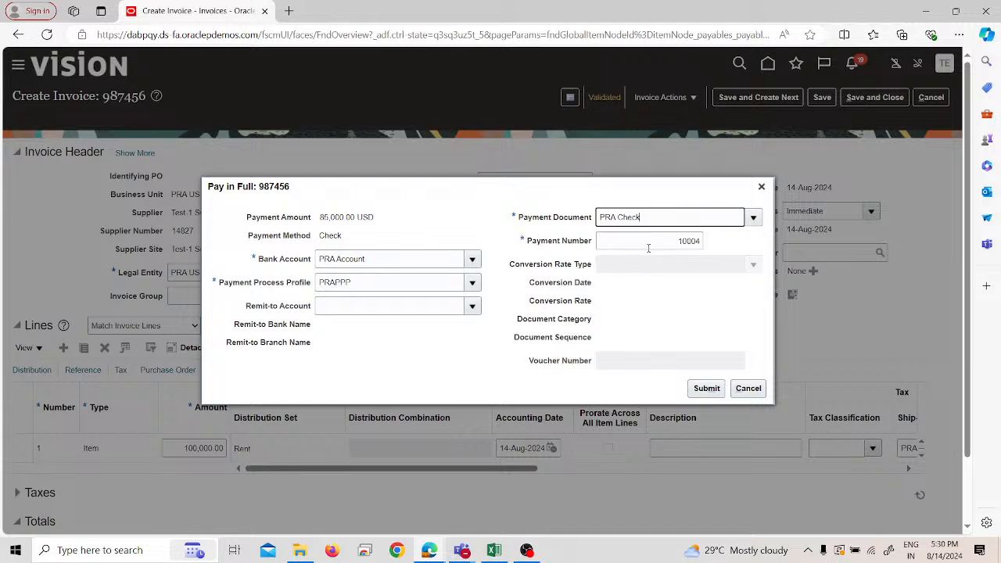
click(707, 390)
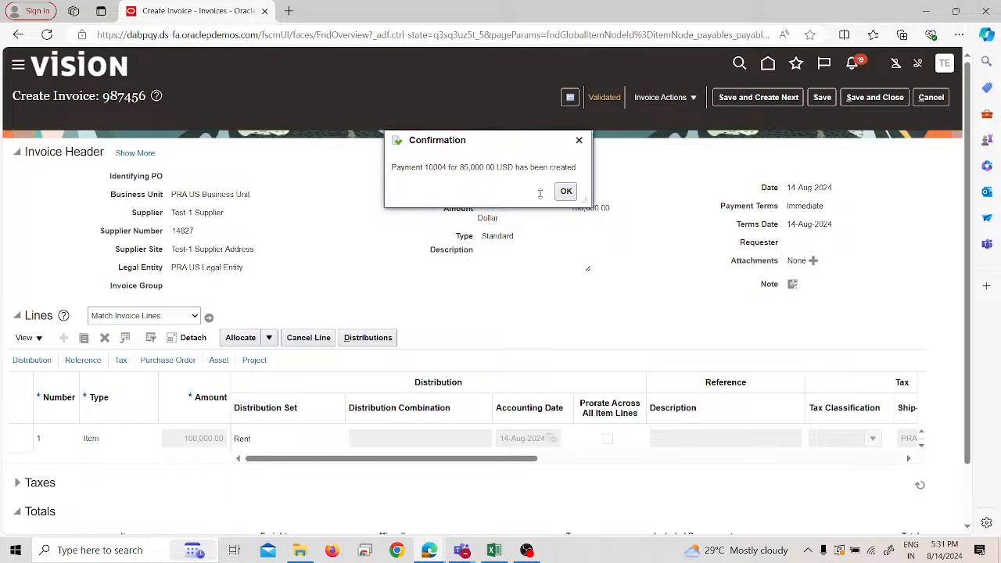
click(566, 191)
- Check the invoice's status summary, close it, and save and close the invoice
click(660, 98)
click(604, 97)
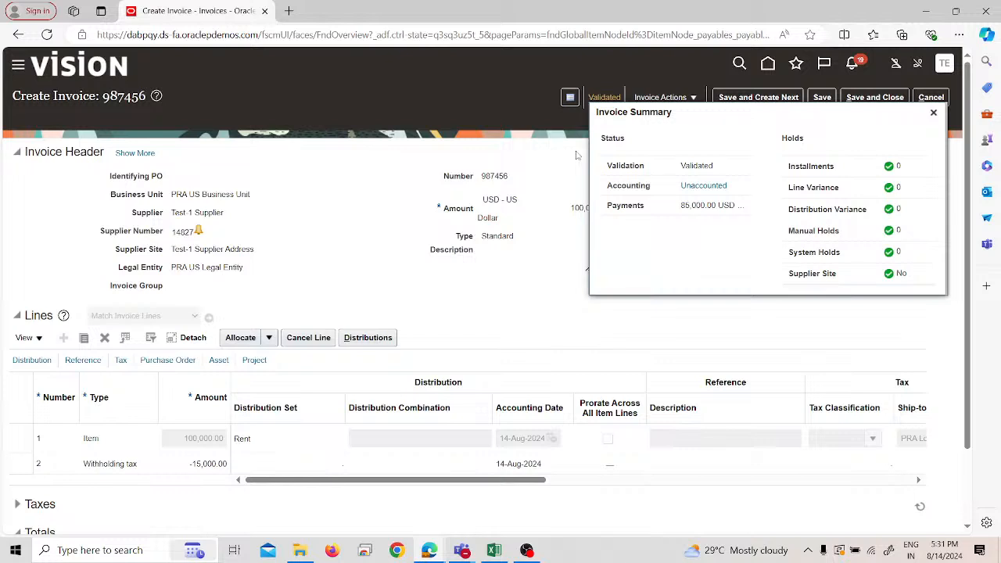
click(933, 114)
click(876, 99)
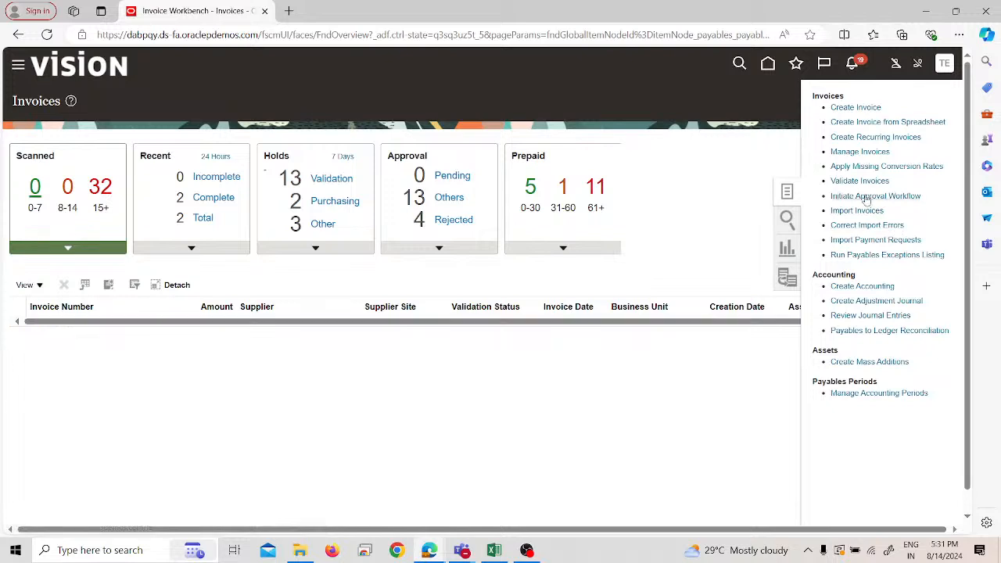
- Go to Manage Invoices and select Test-1 WHT Authority as the supplier or party to search for
click(857, 151)
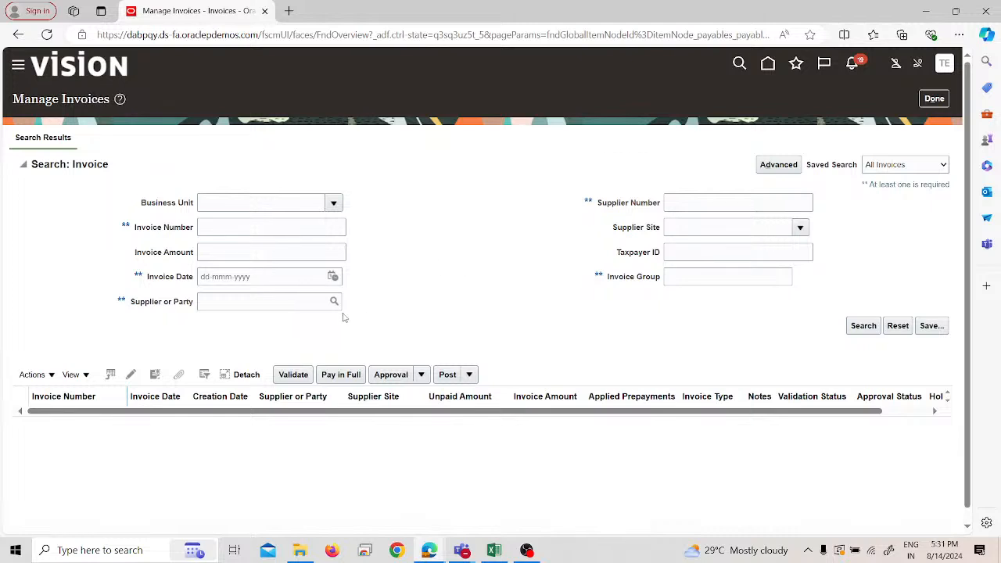
click(301, 303)
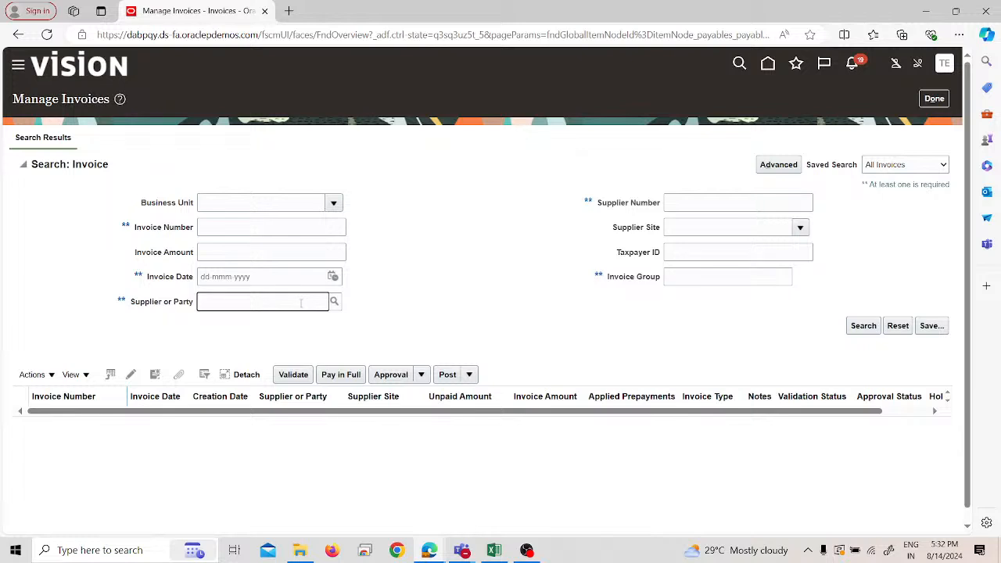
text(test)
click(339, 305)
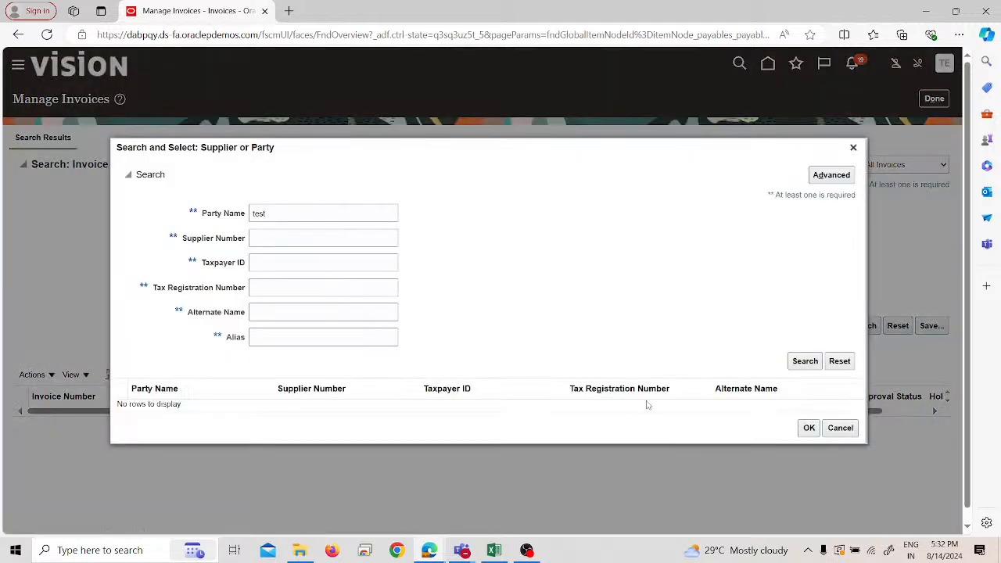
click(299, 209)
text(-1)
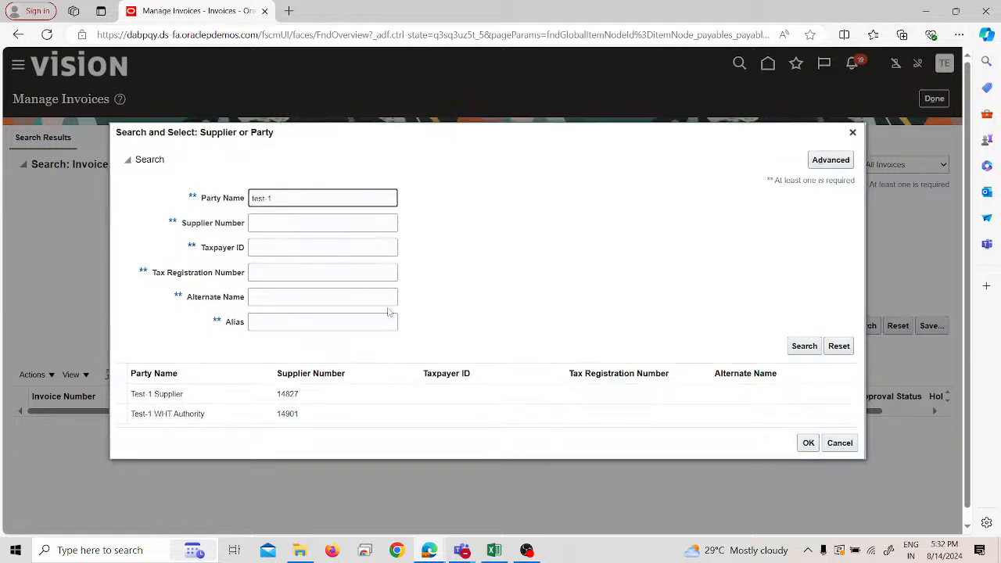
click(257, 415)
click(808, 442)
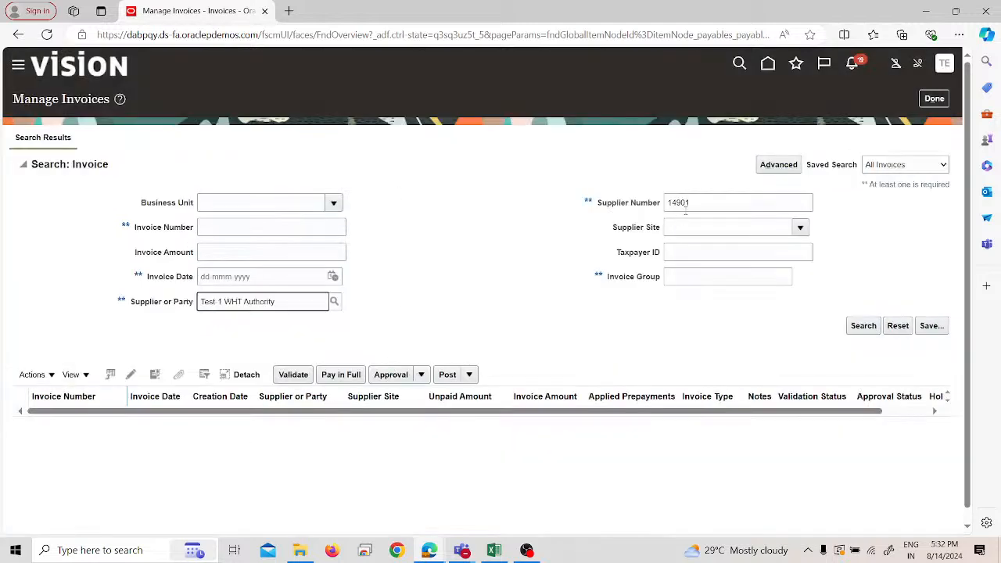
- Limit the invoice search to PRA US Business Unit, run it and examine the withholding tax invoice for Test-1 WHT Authority
click(276, 205)
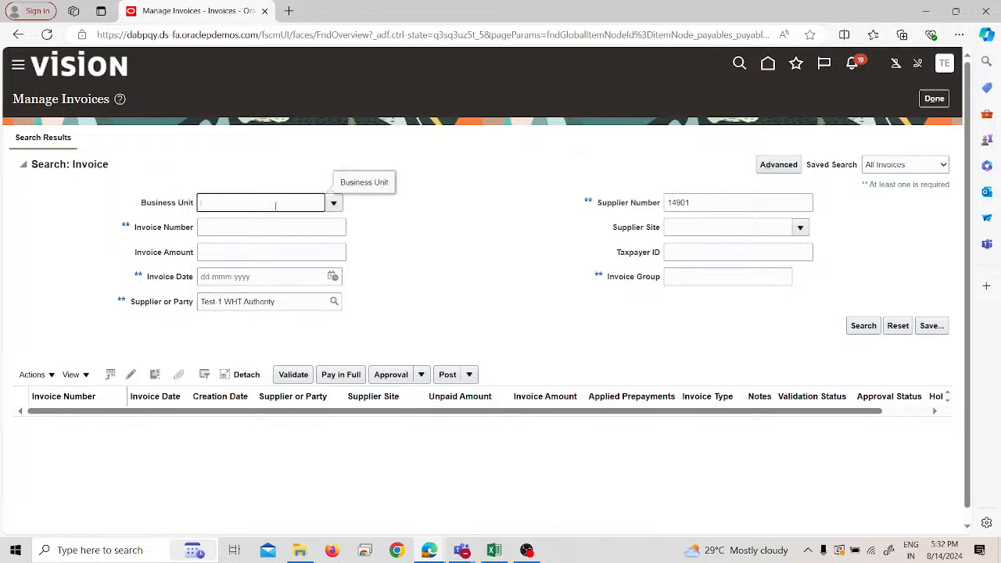
text(pra)
click(330, 208)
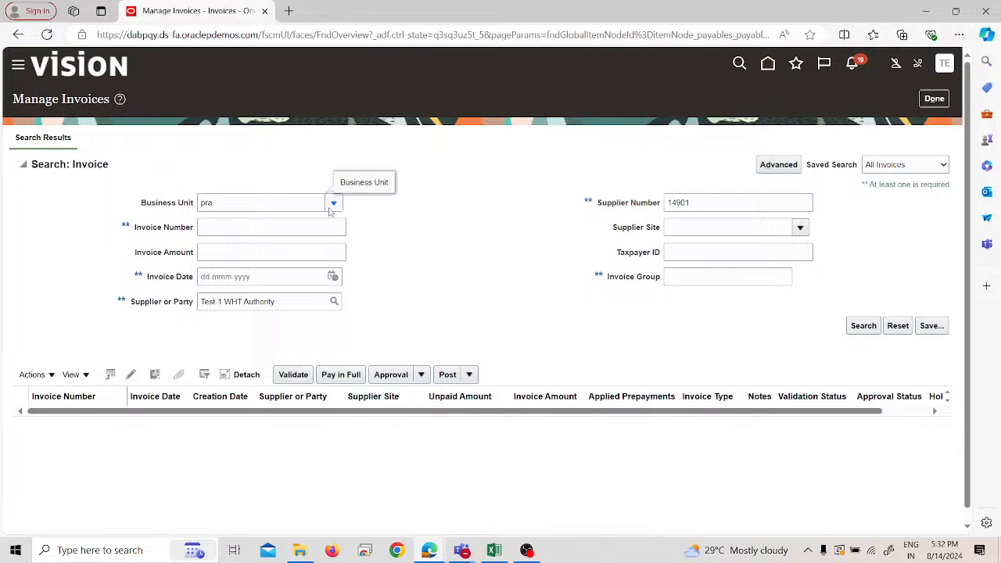
click(216, 417)
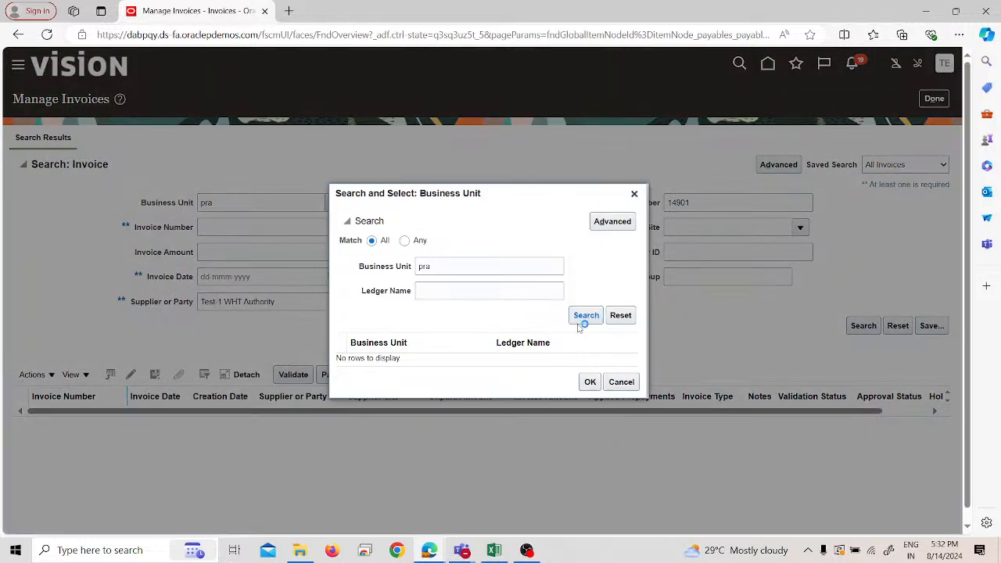
click(543, 357)
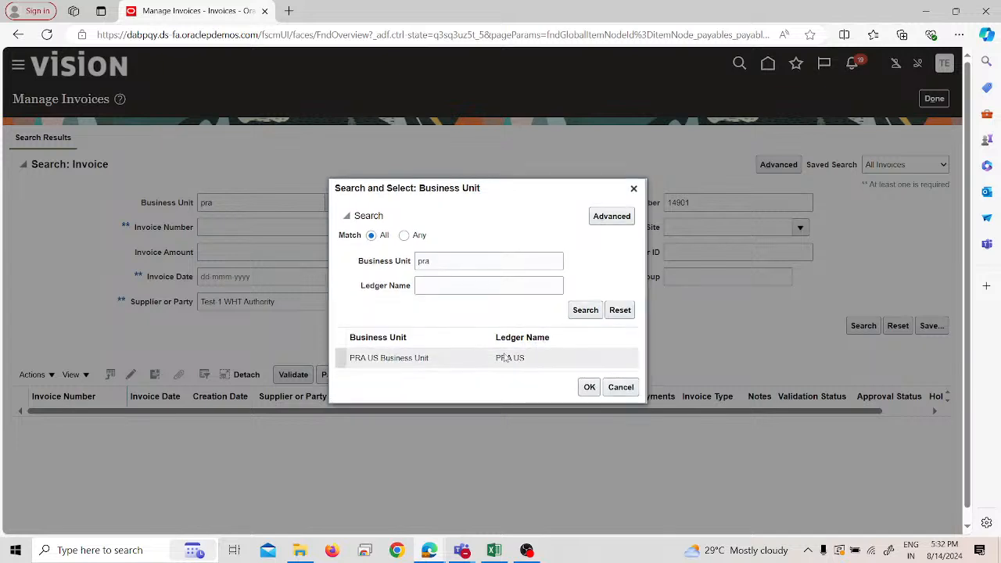
click(589, 387)
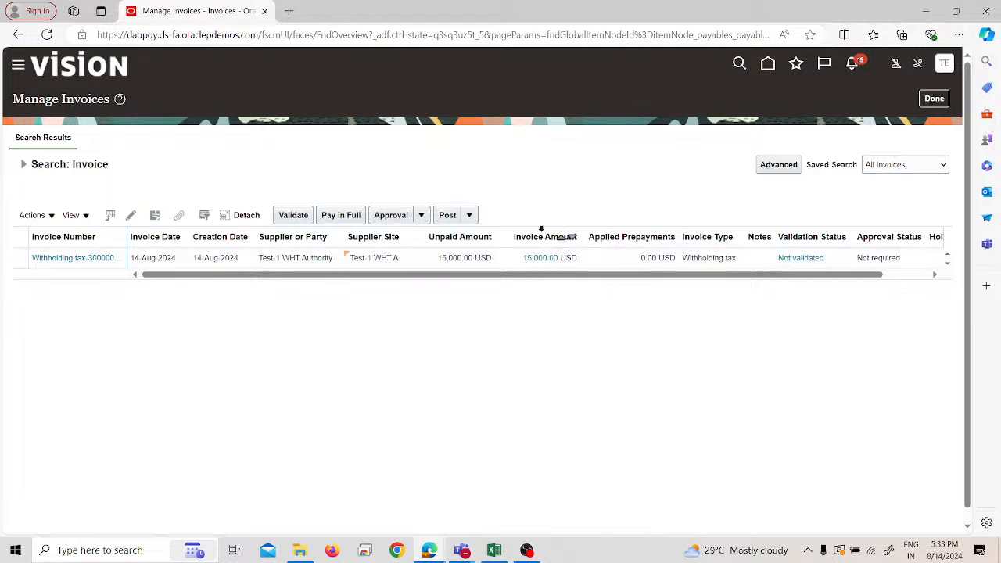
mouse_move(563, 278)
mouse_down()
mouse_move(653, 303)
mouse_move(656, 277)
mouse_move(569, 277)
mouse_up()
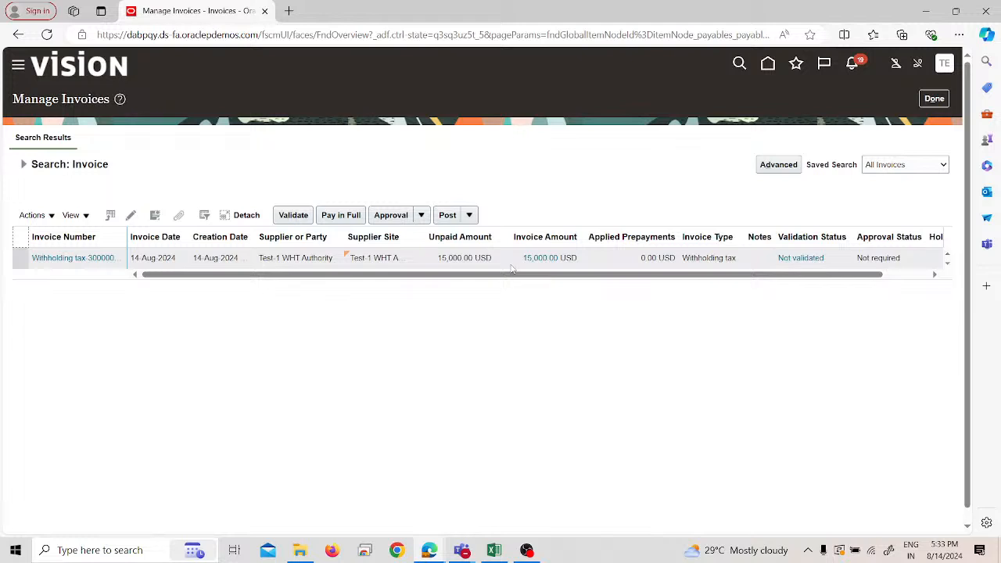
- Open the Test-1 WHT Authority withholding tax invoice and examine its lines, payments, installments, distribution details, and holds and approvals
click(73, 259)
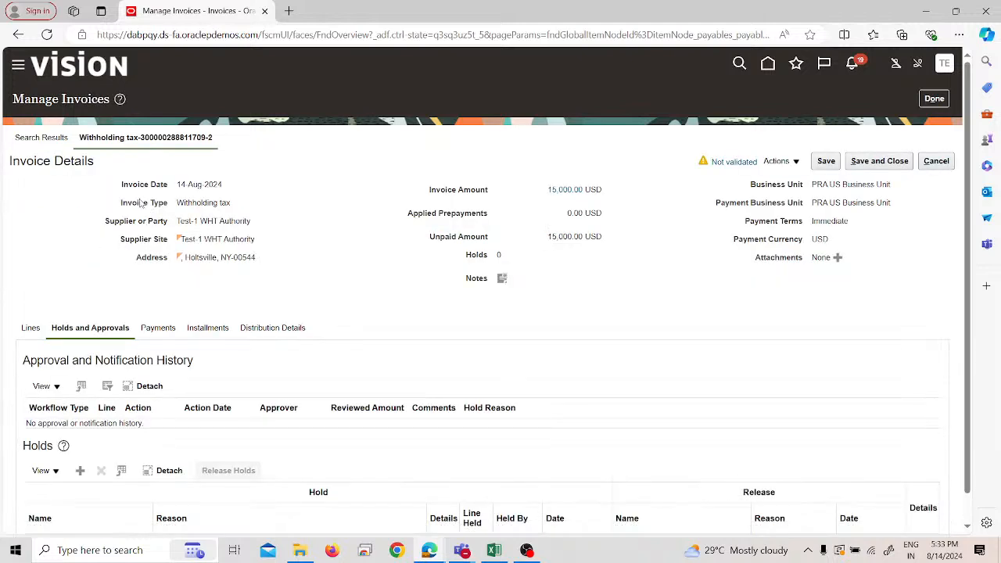
scroll(234, 298, down, 1)
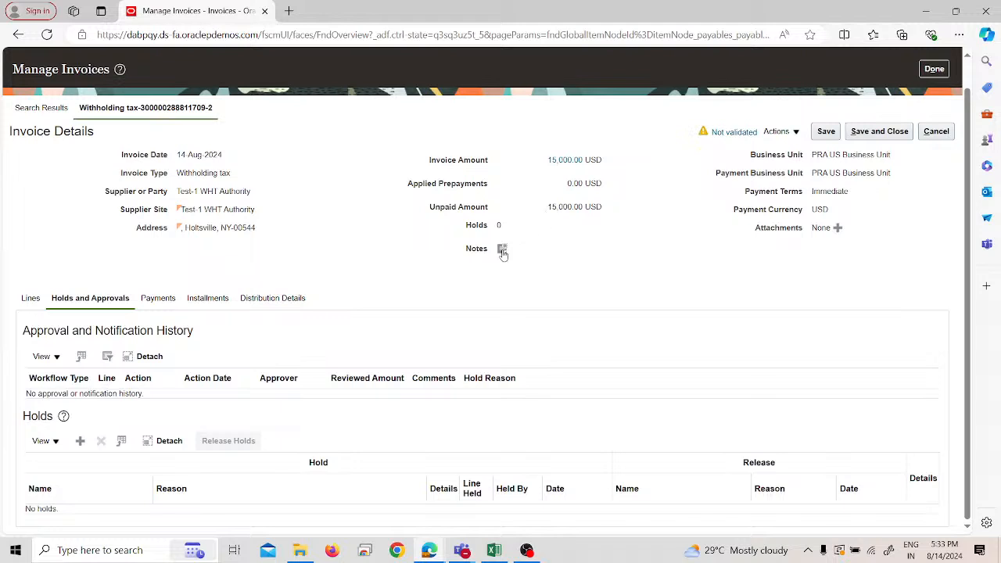
click(25, 304)
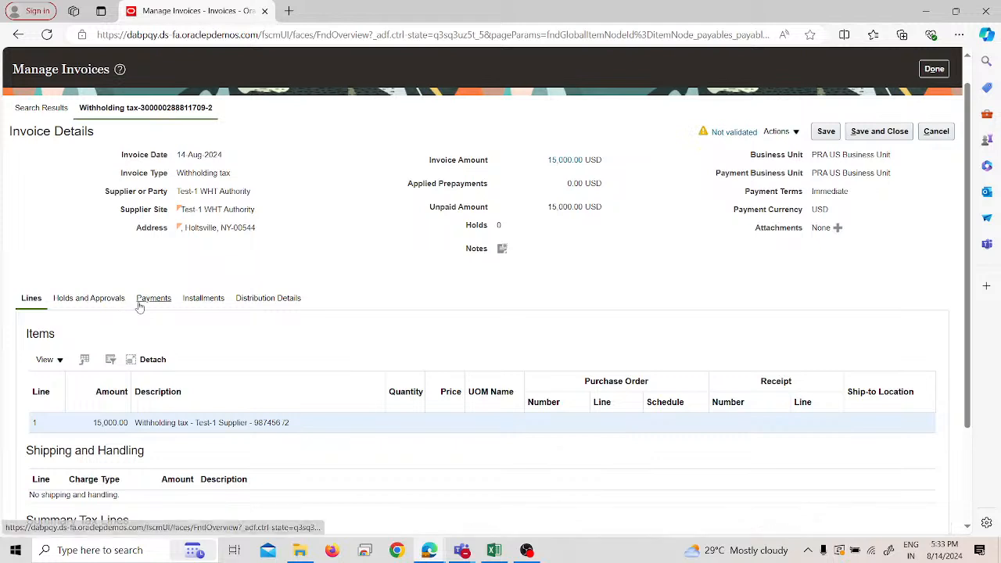
click(141, 303)
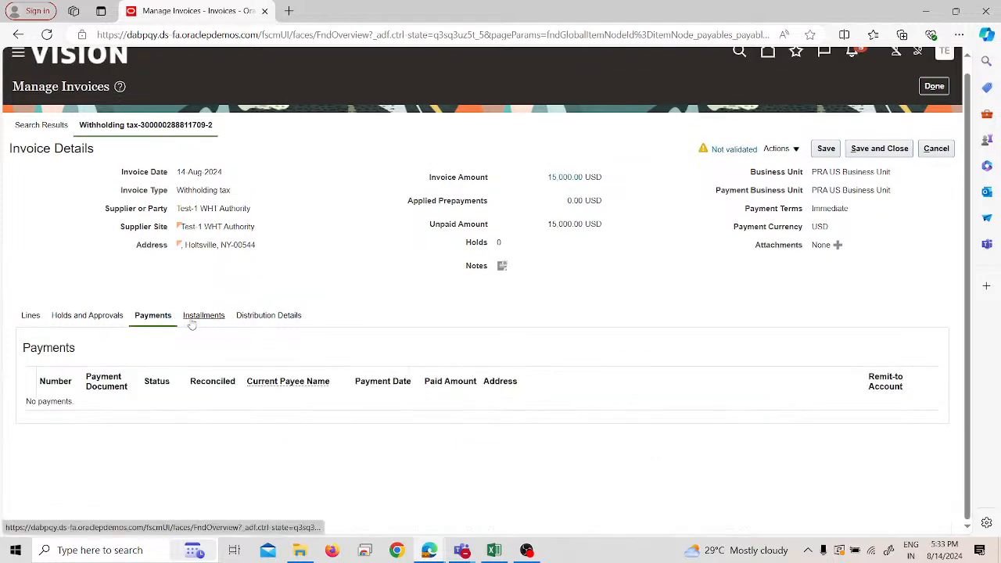
click(190, 319)
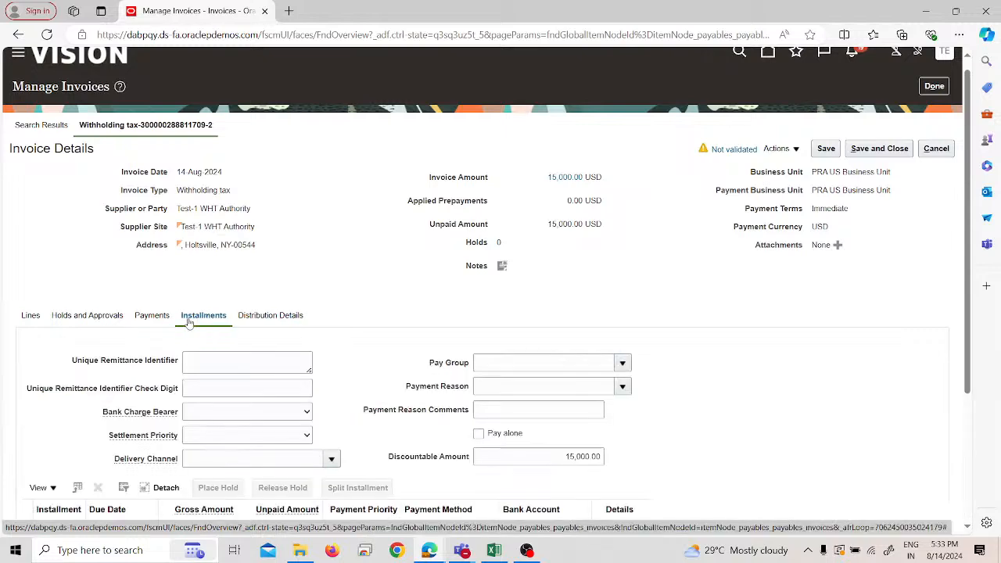
scroll(200, 327, down, 3)
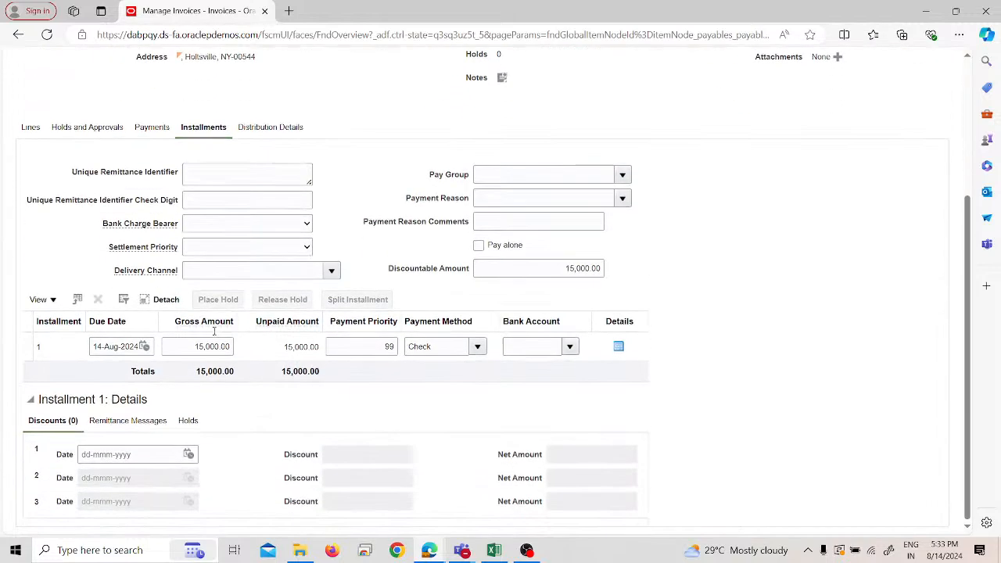
scroll(243, 356, up, 3)
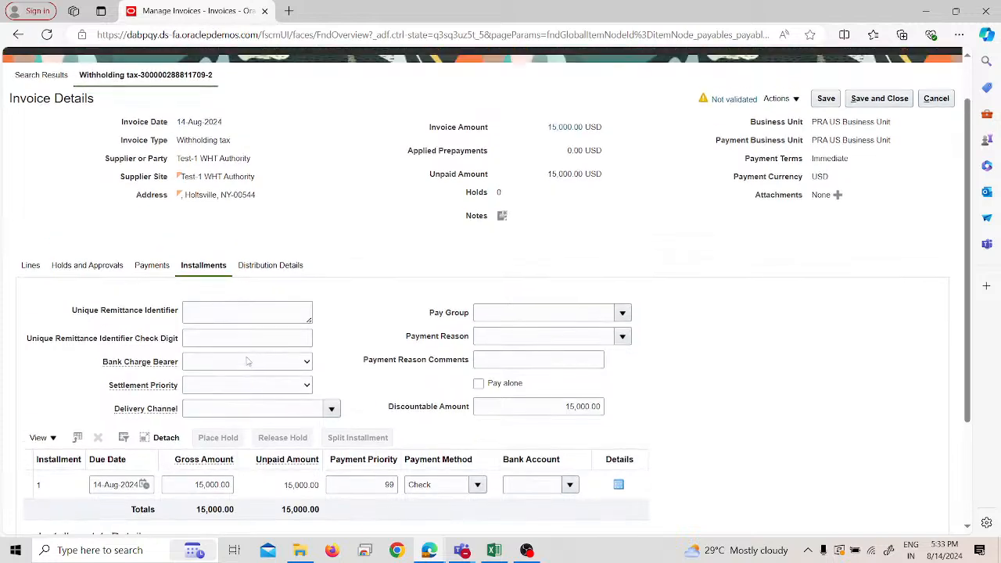
scroll(247, 358, up, 2)
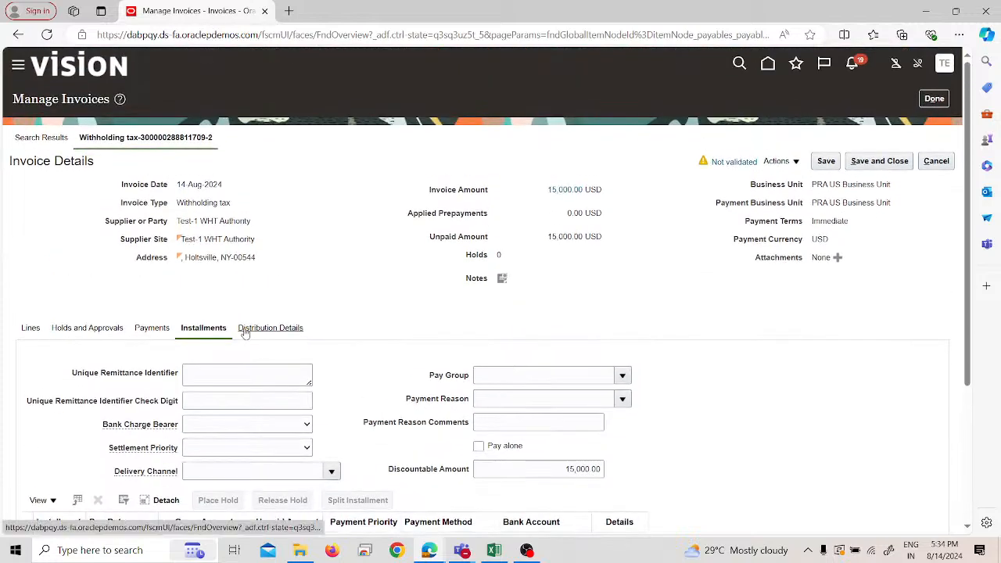
click(244, 329)
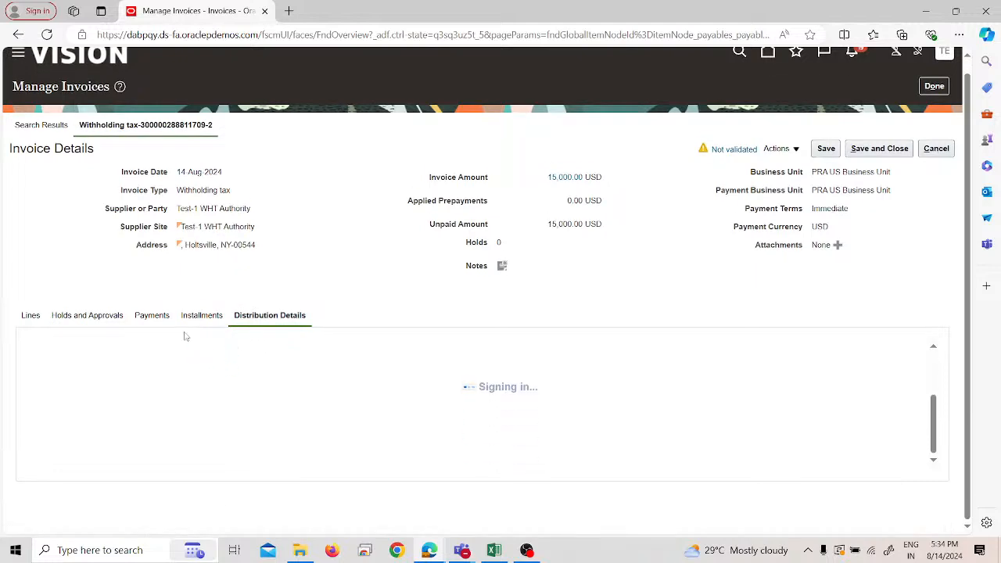
click(164, 316)
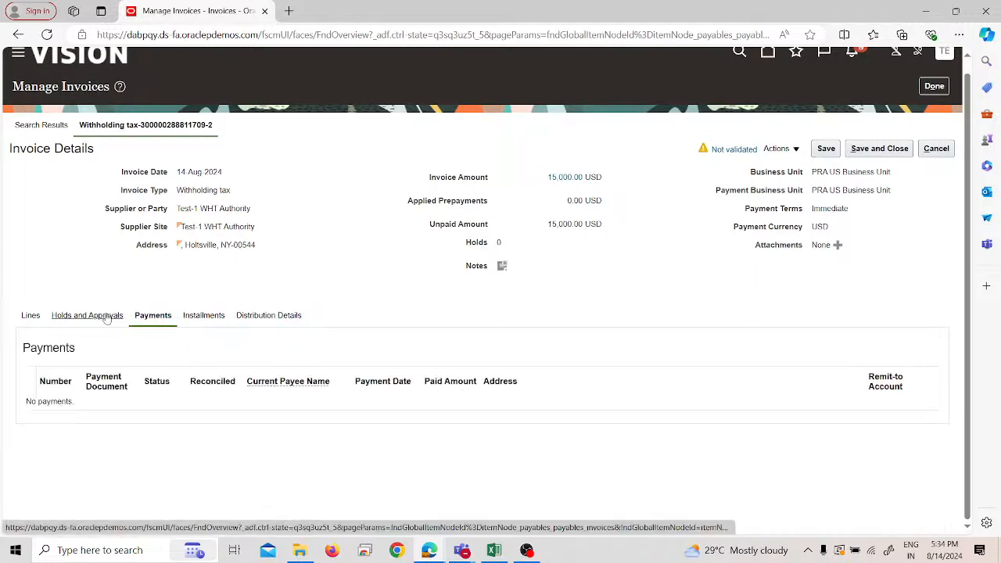
click(55, 319)
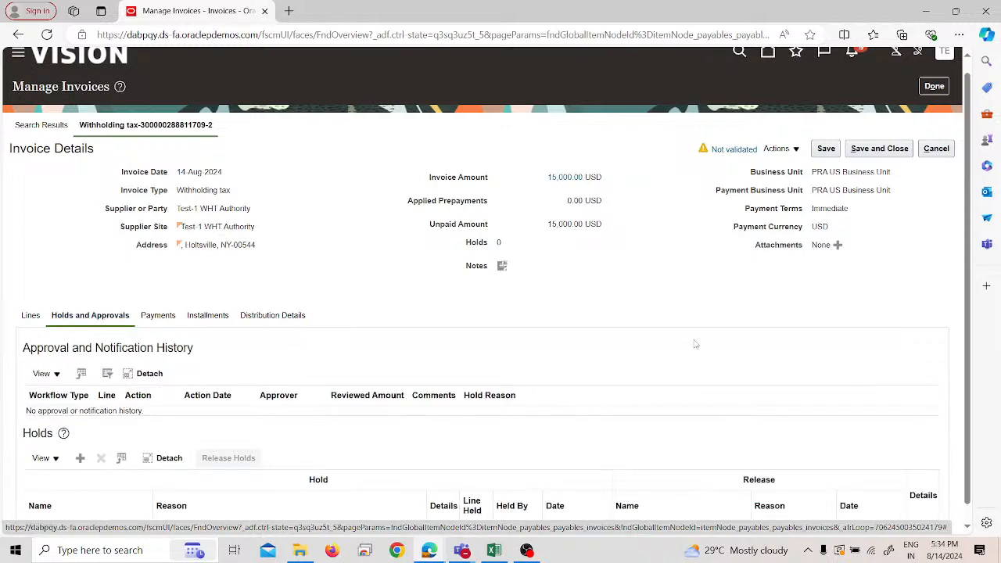
- Open the withholding tax invoice for editing and check its invoice number and description
click(779, 149)
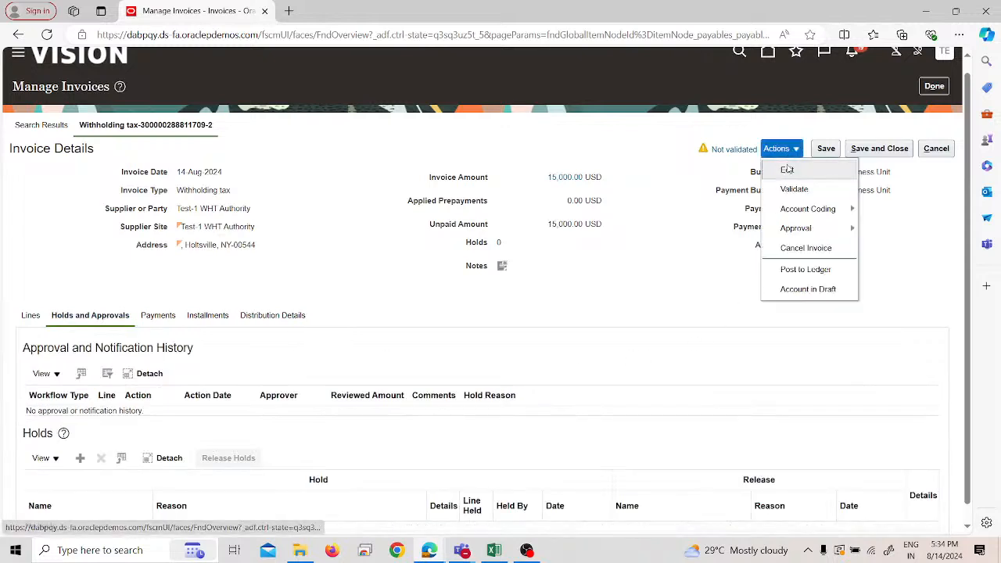
click(787, 169)
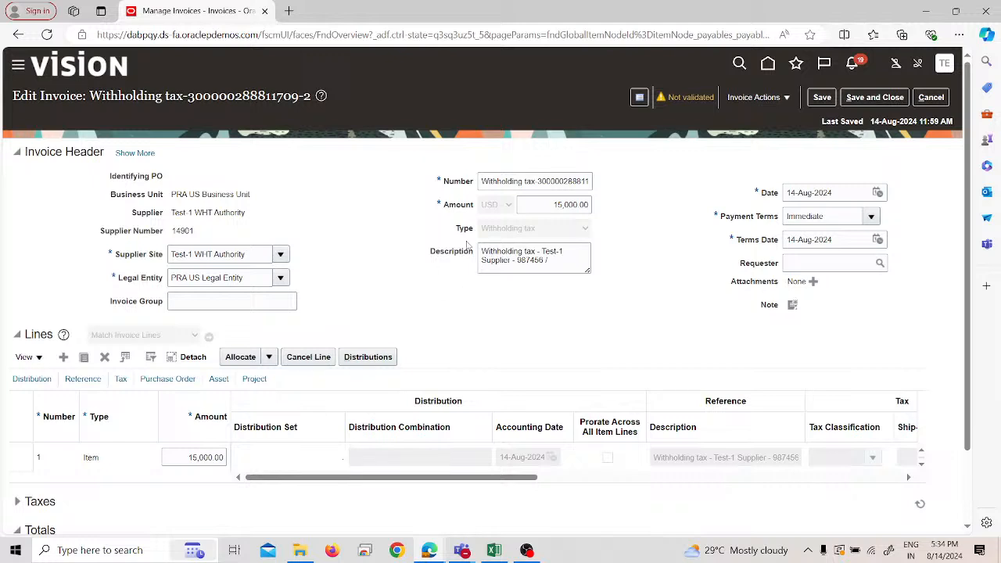
click(522, 181)
key(ctrl+a)
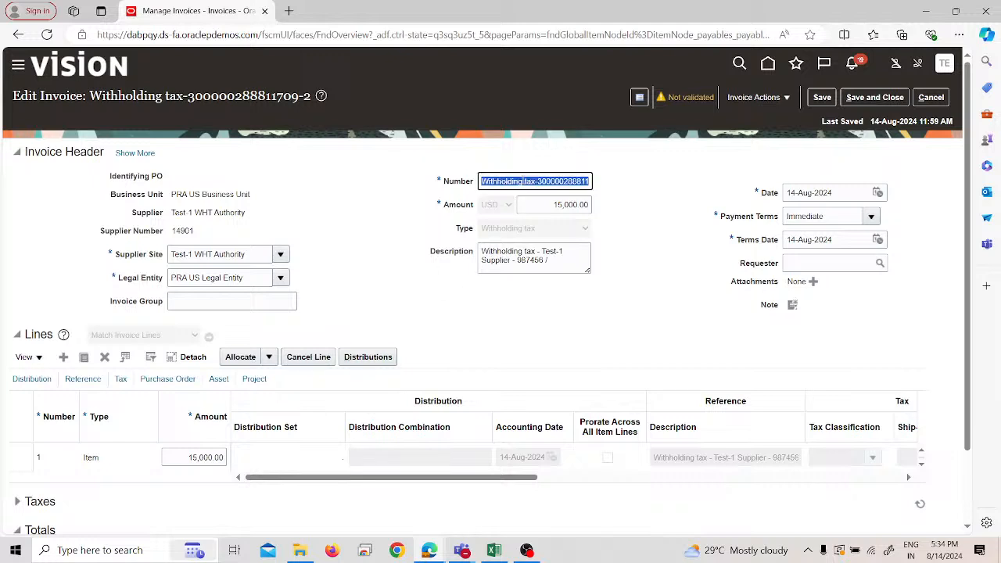
click(561, 256)
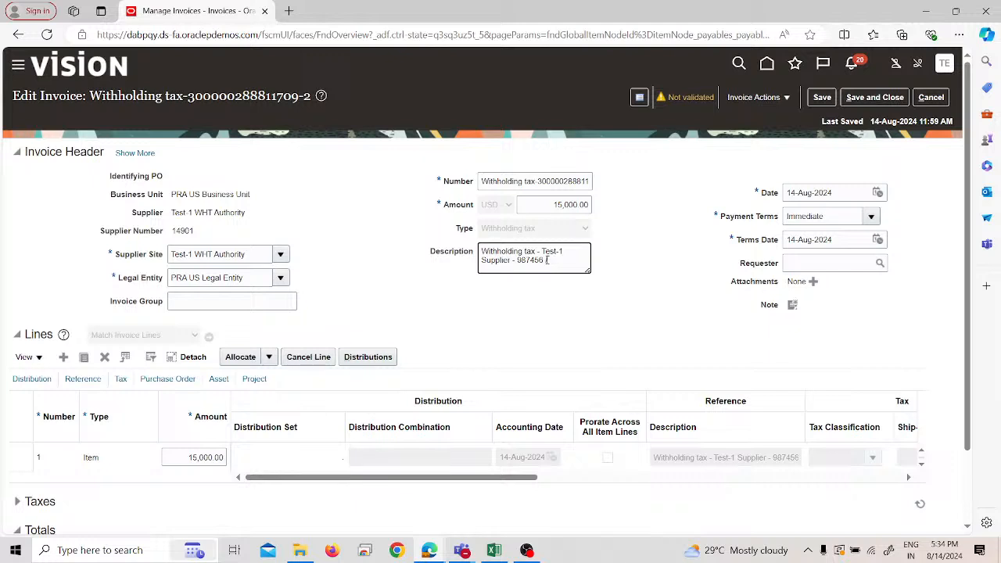
- Change the withholding tax invoice's number to WHT-1 and validate the invoice
click(569, 182)
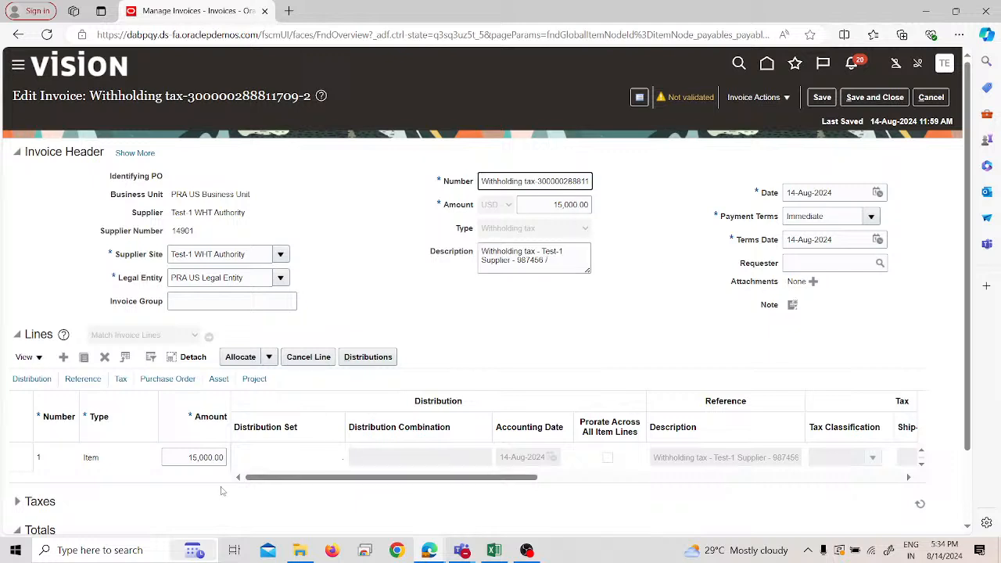
key(Right)
key(Right)
key(Right)
key(Right)
key(Right)
key(Right)
key(Right)
key(Right)
key(Right)
key(Right)
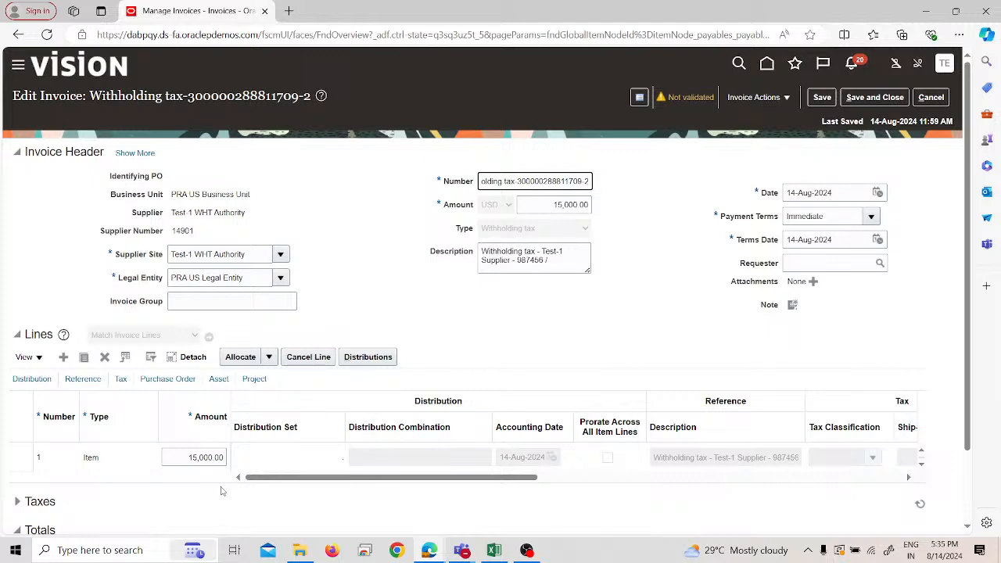
key(BackSpace)
key(BackSpace)
key(BackSpace)
key(BackSpace)
key(BackSpace)
key(BackSpace)
key(BackSpace)
key(BackSpace)
key(BackSpace)
key(BackSpace)
key(BackSpace)
key(BackSpace)
key(BackSpace)
key(BackSpace)
key(BackSpace)
key(BackSpace)
key(BackSpace)
key(BackSpace)
key(BackSpace)
key(BackSpace)
text(WHT)
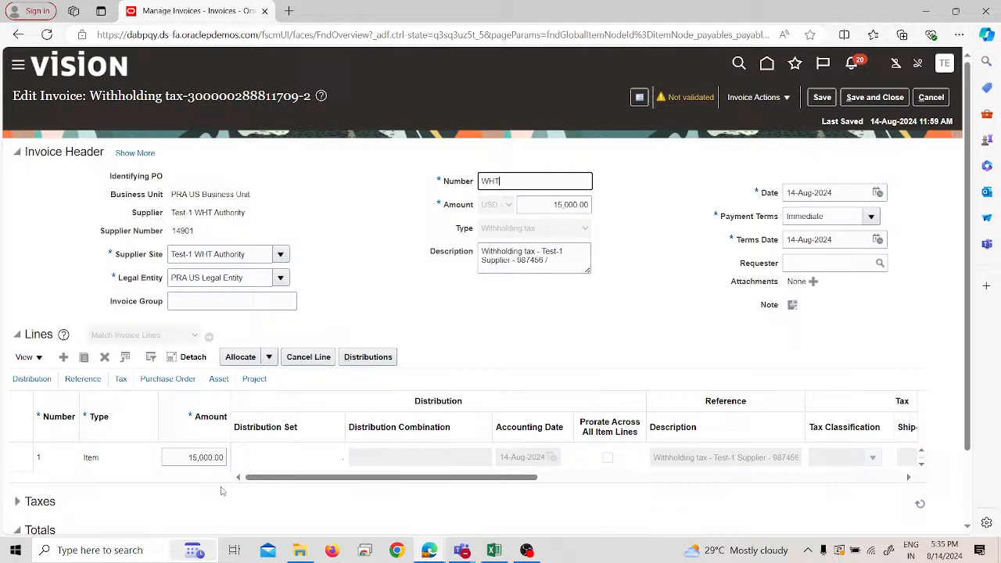
text( 1)
click(585, 356)
click(754, 97)
click(760, 154)
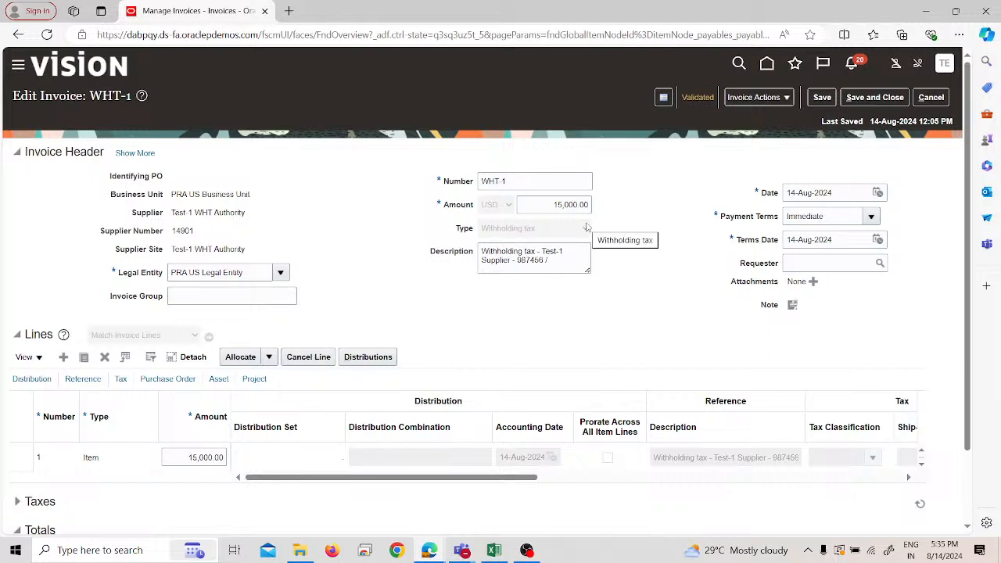
- Start paying invoice WHT-1 in full and select PRAPPP as the payment process profile
click(747, 100)
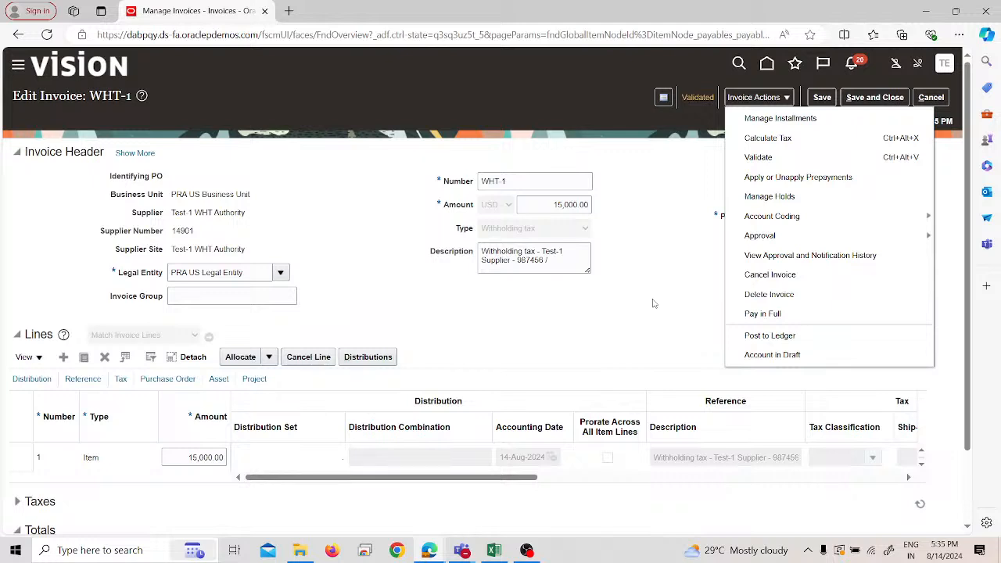
click(735, 312)
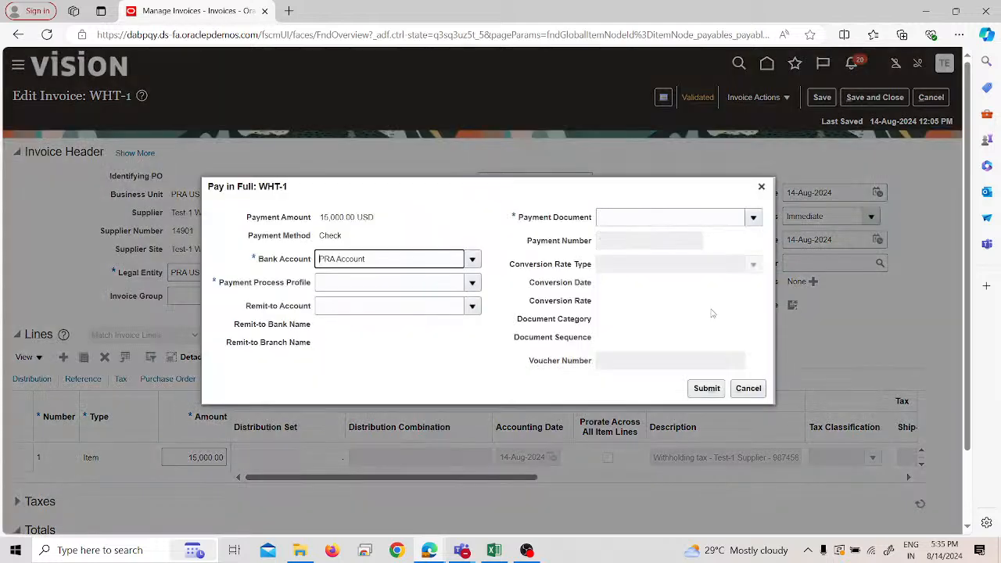
click(419, 284)
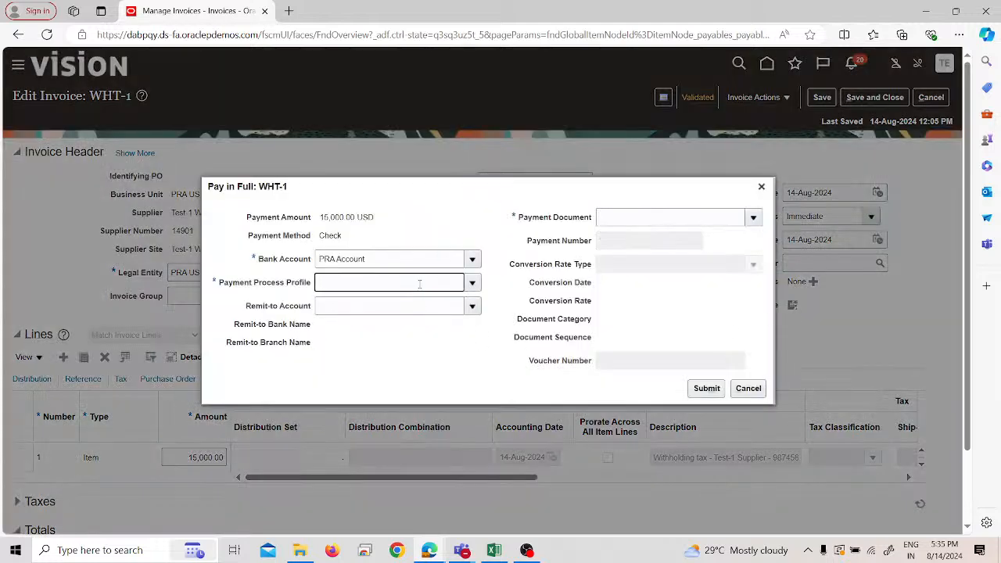
text(pra)
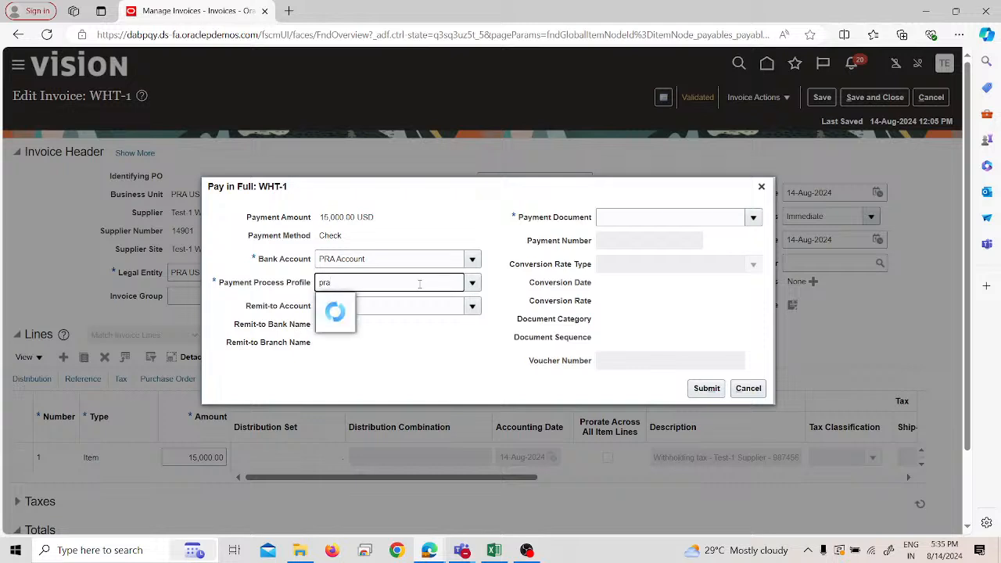
click(399, 304)
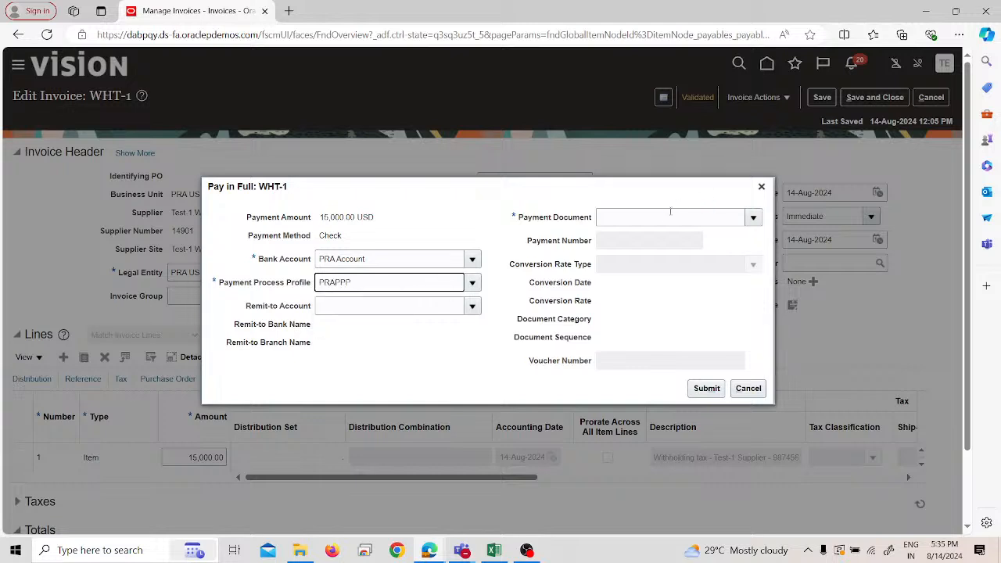
- Choose PRA Check as the payment document for WHT-1, submit the payment and acknowledge the confirmation
click(651, 219)
text(pra)
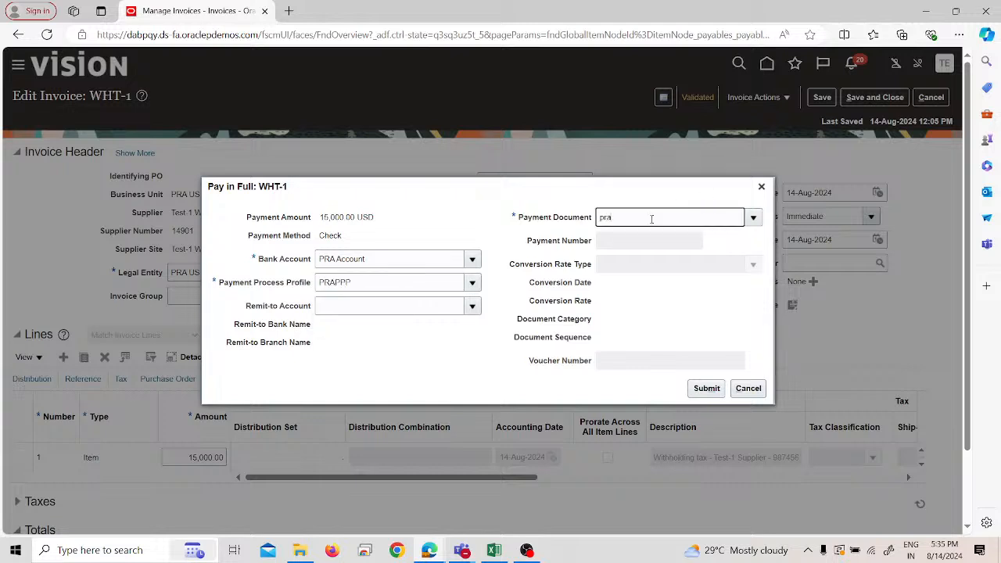
click(624, 238)
click(693, 391)
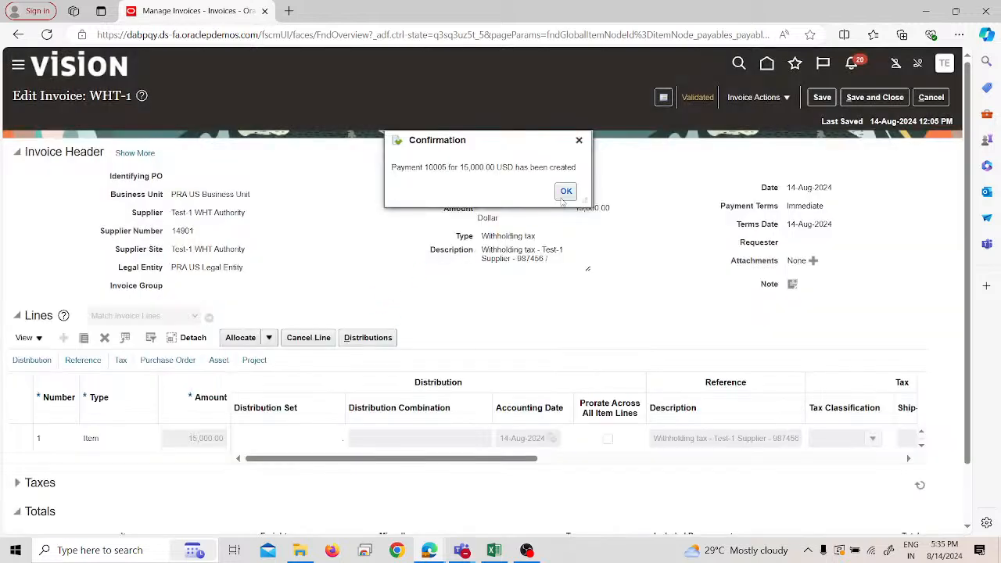
click(564, 190)
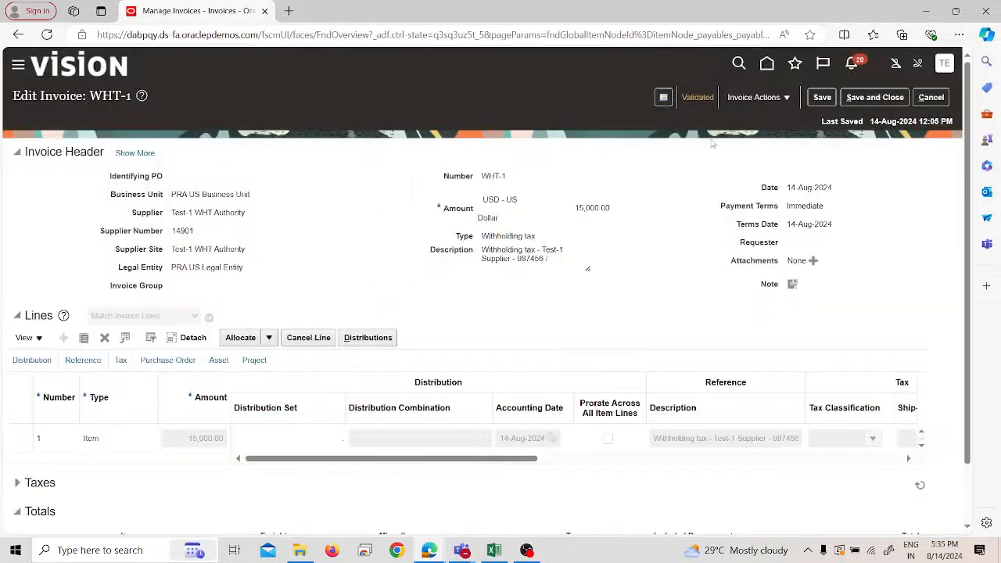
- Review the WHT-1 invoice summary, close it, save and close the invoice, and return to the Invoices overview
click(700, 97)
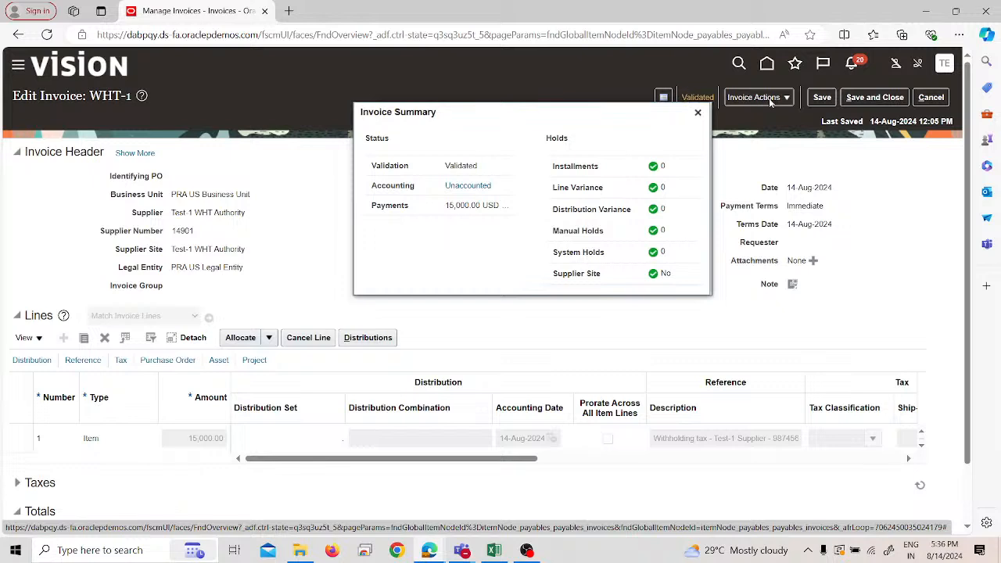
click(697, 114)
click(866, 98)
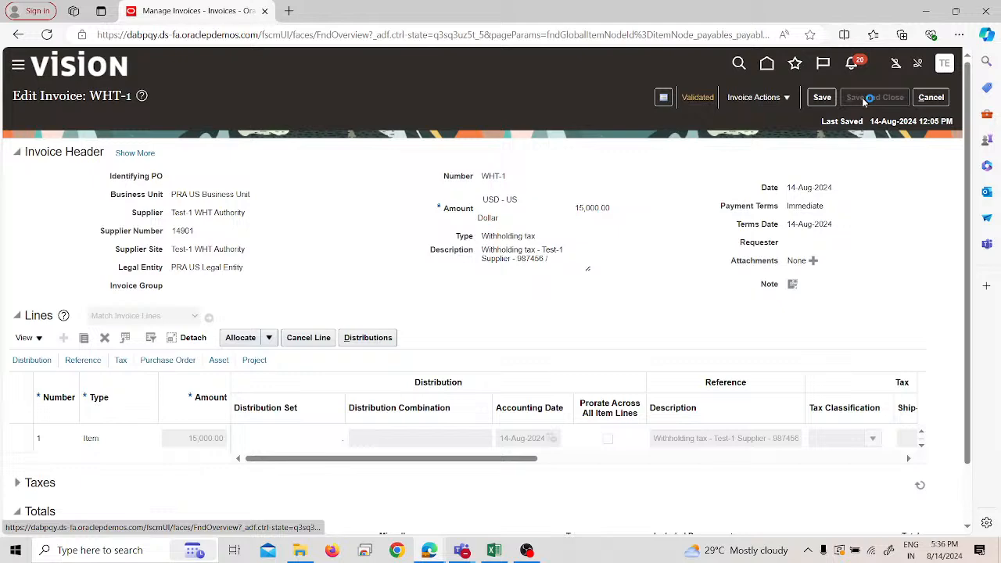
click(931, 98)
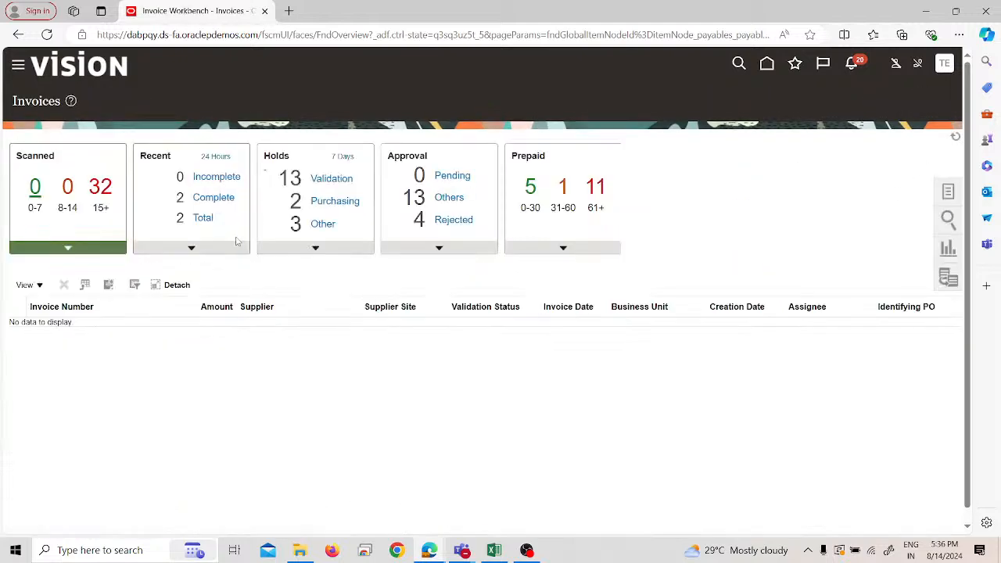
- List the recent invoices and examine their validation, accounting and paid statuses, source and description
click(225, 248)
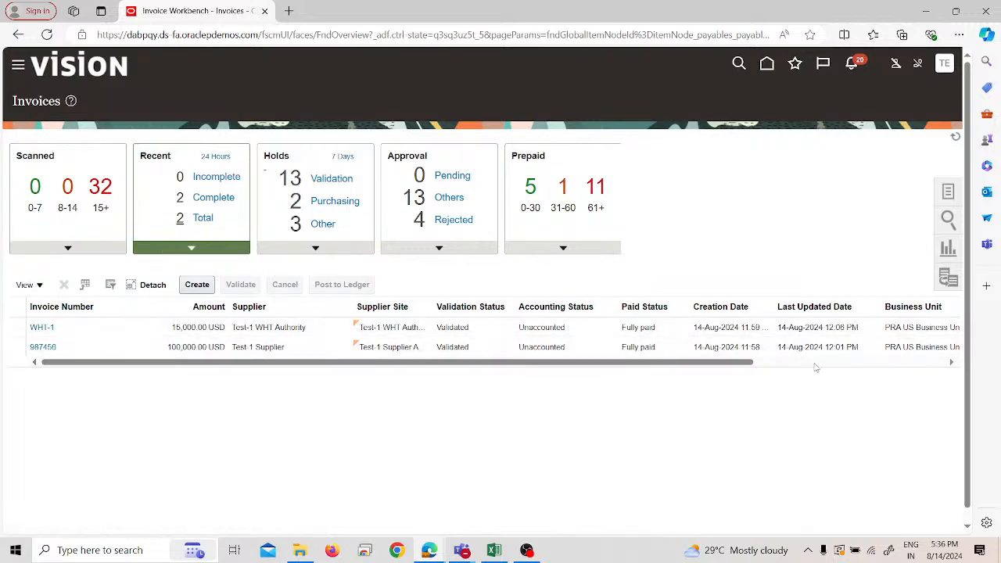
drag(734, 366, 932, 388)
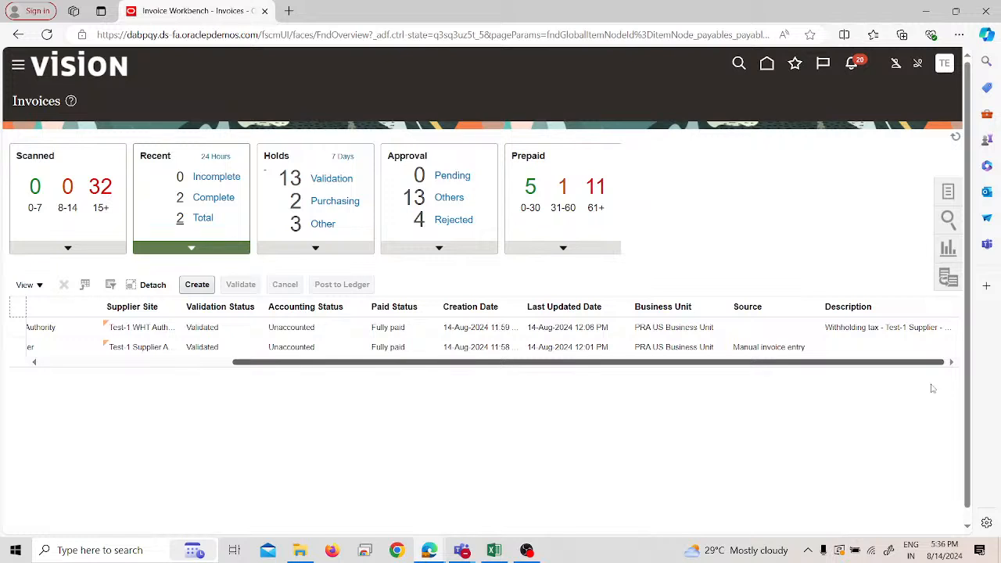
drag(932, 389, 384, 363)
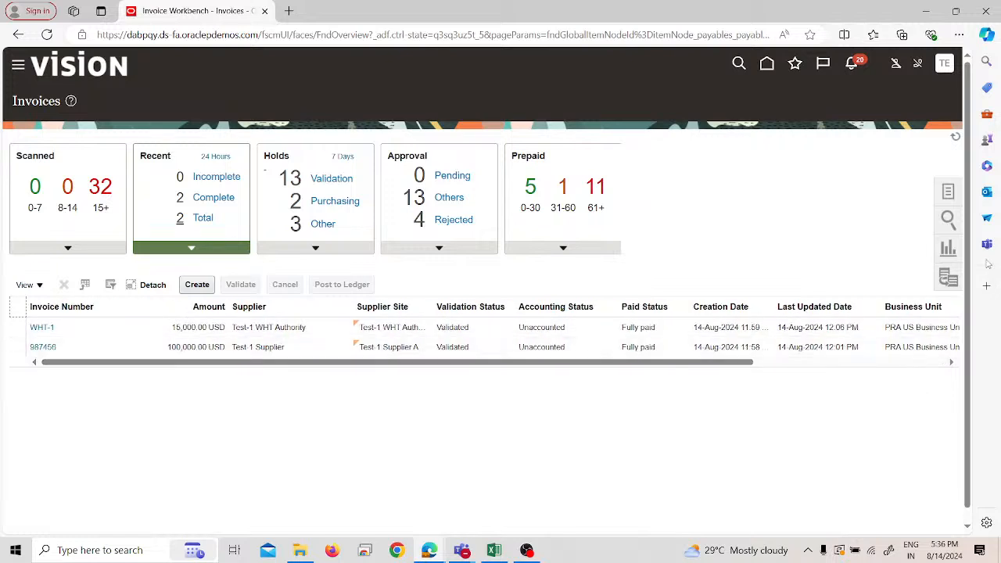
- Open Manage Invoices and choose Test-1 Supplier as the supplier or party to search for
click(946, 192)
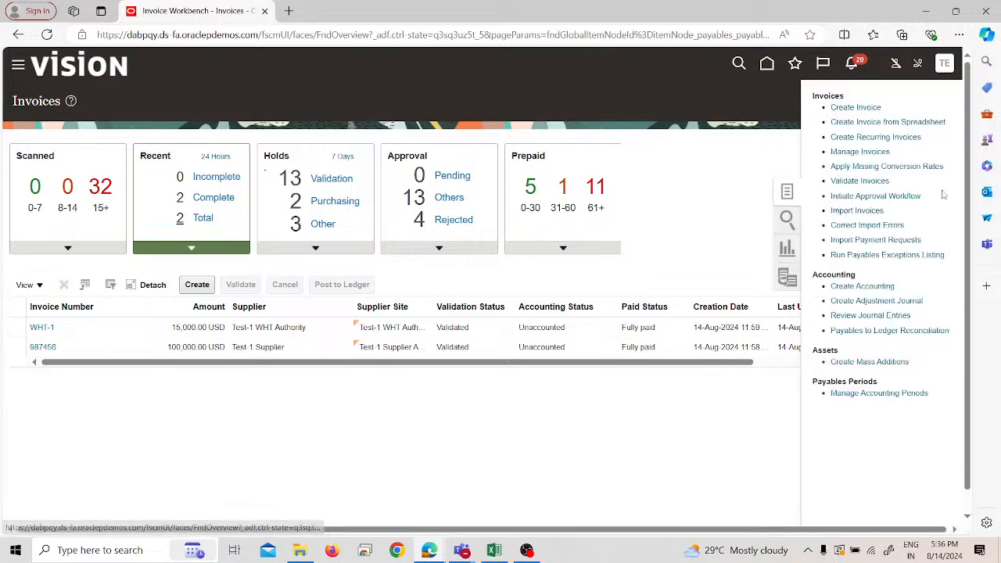
click(879, 153)
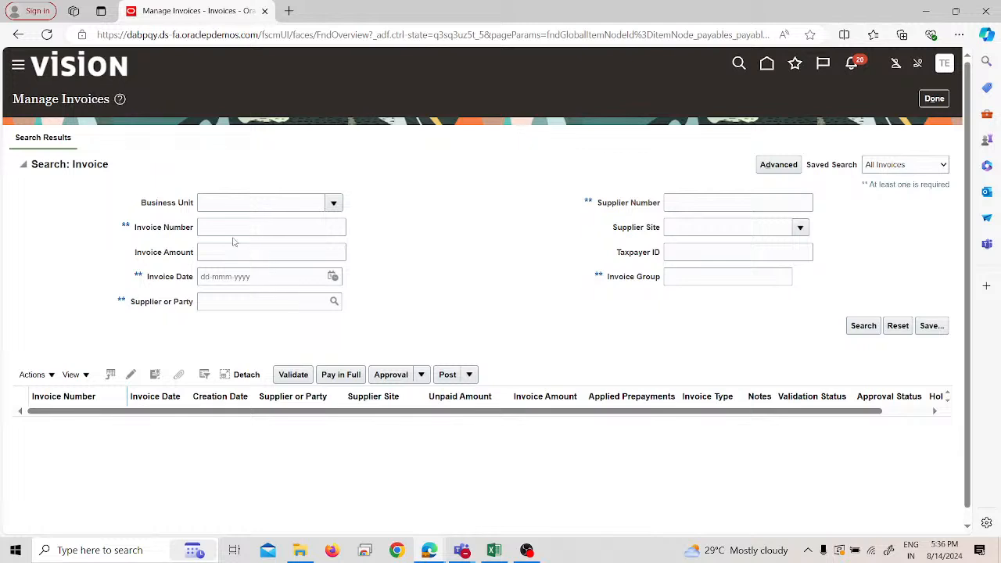
click(235, 303)
text(test)
click(333, 301)
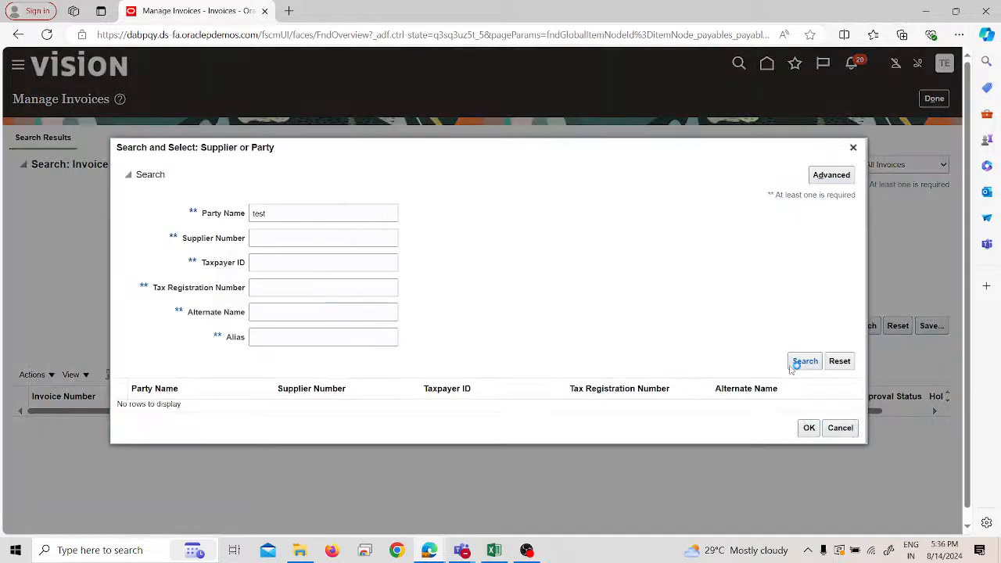
click(268, 391)
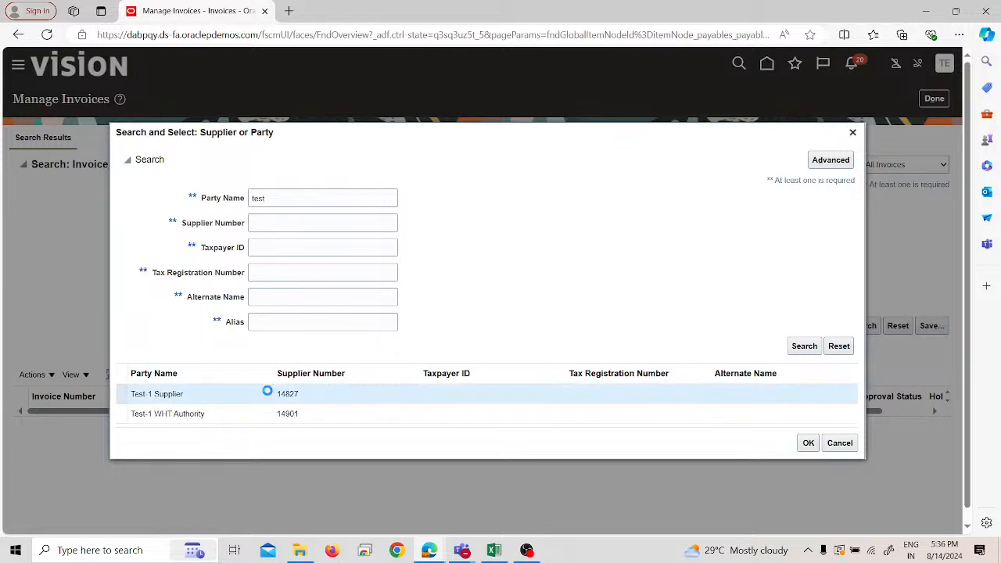
click(809, 443)
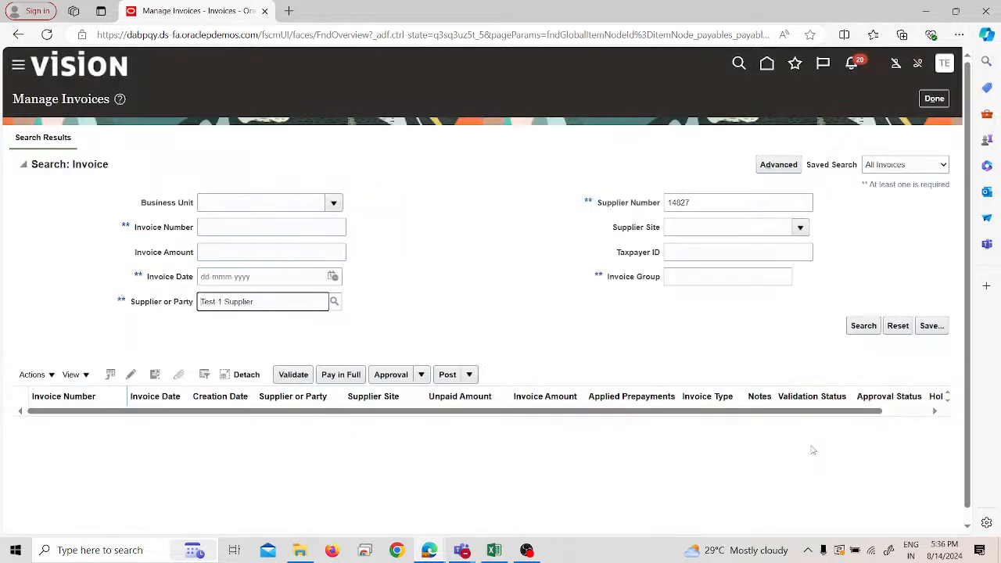
- List Test-1 Supplier's invoices using the 3-day period, review their amounts and validation statuses, and return to the Invoices overview
click(855, 328)
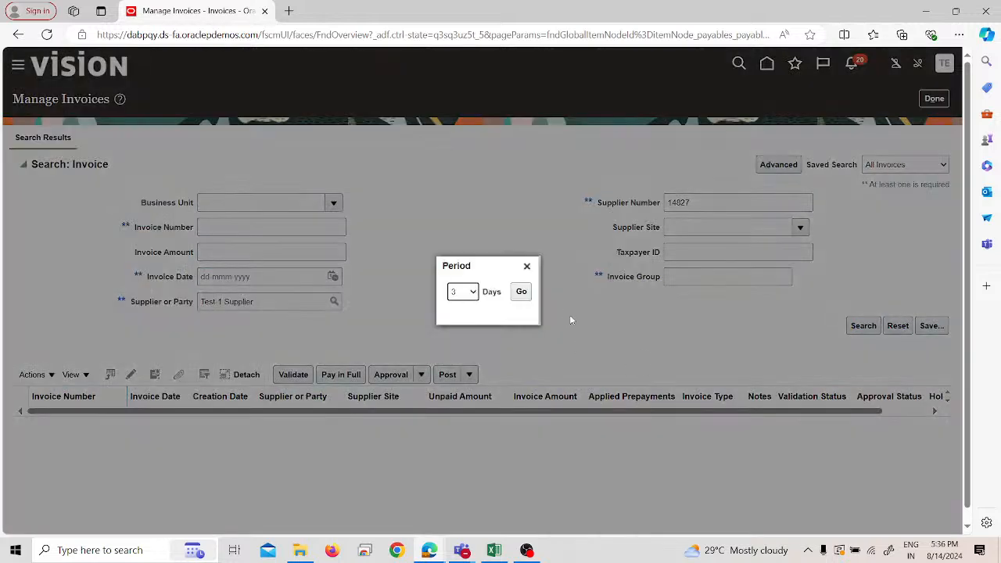
click(520, 293)
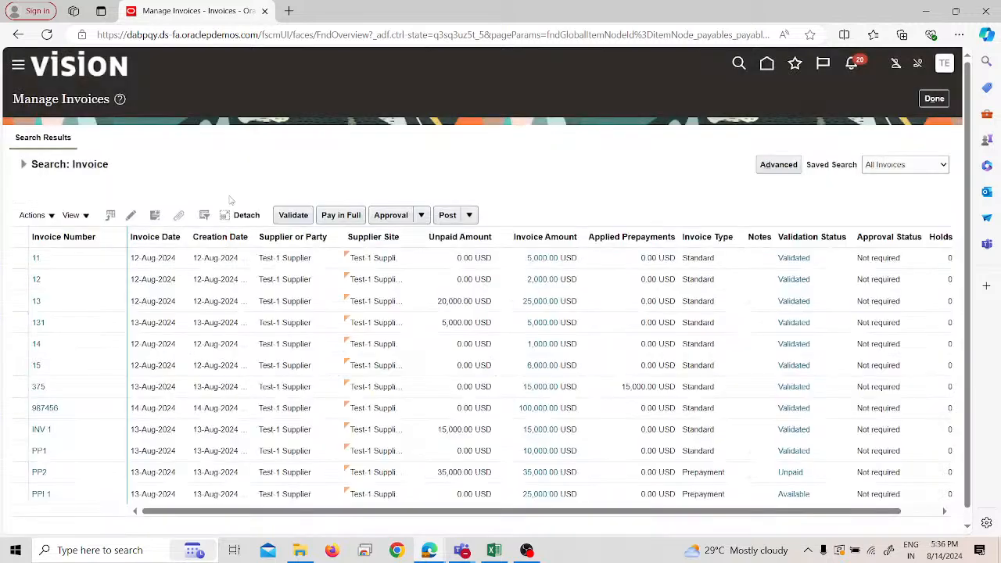
scroll(83, 306, down, 1)
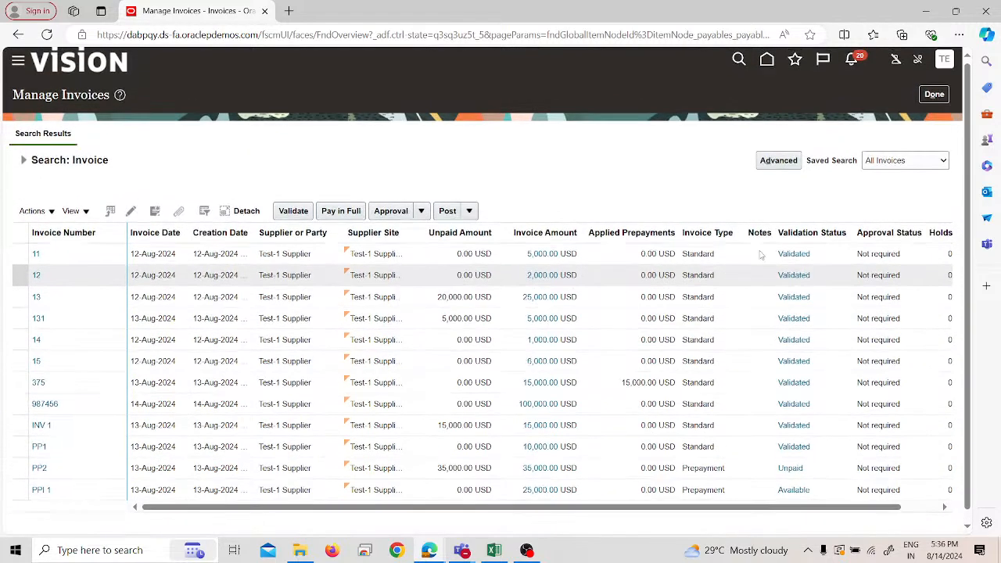
click(934, 95)
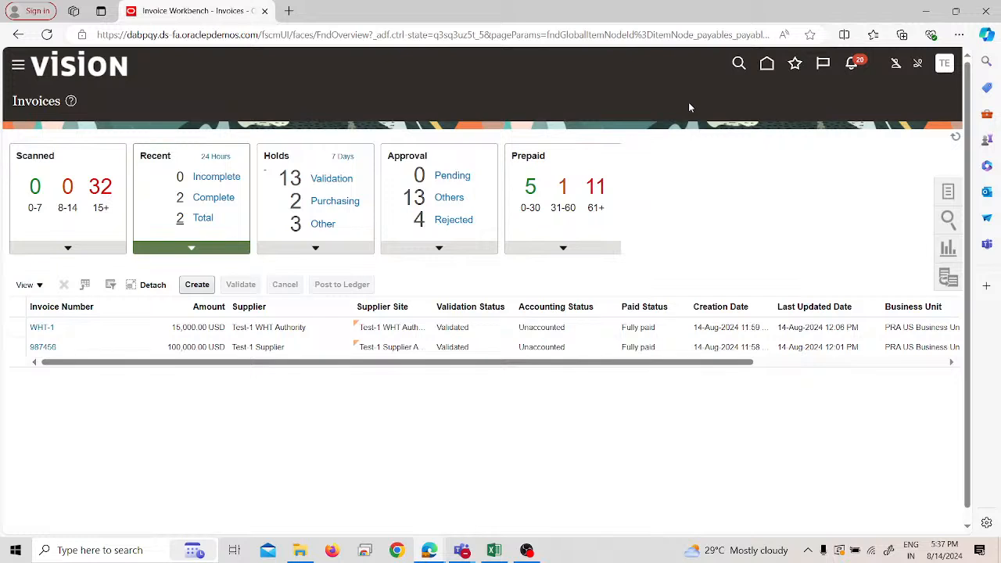
- Switch to the Excel notes and change the withholding calendar entry in cell A84 to "Paying calendar"
key(alt+Tab)
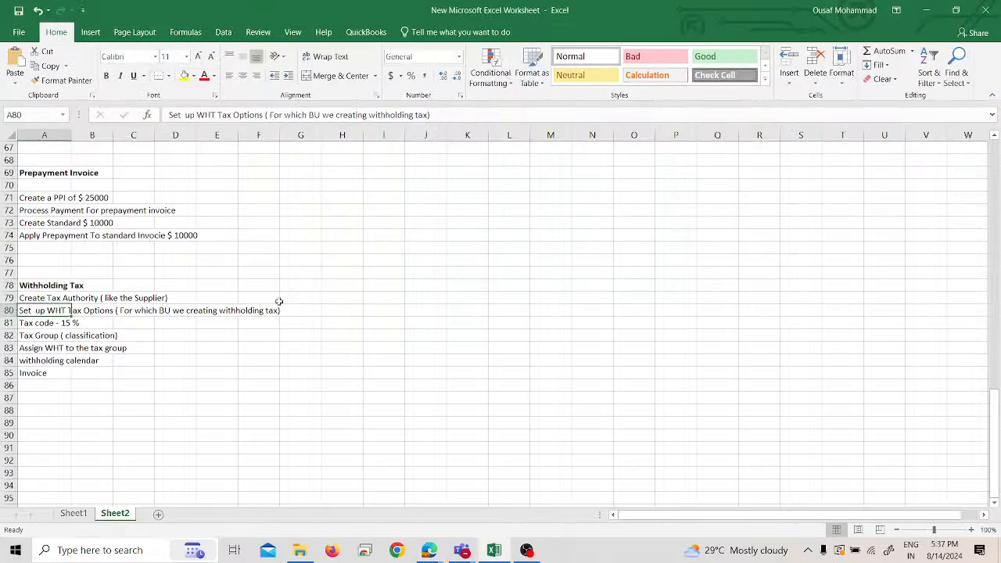
click(38, 384)
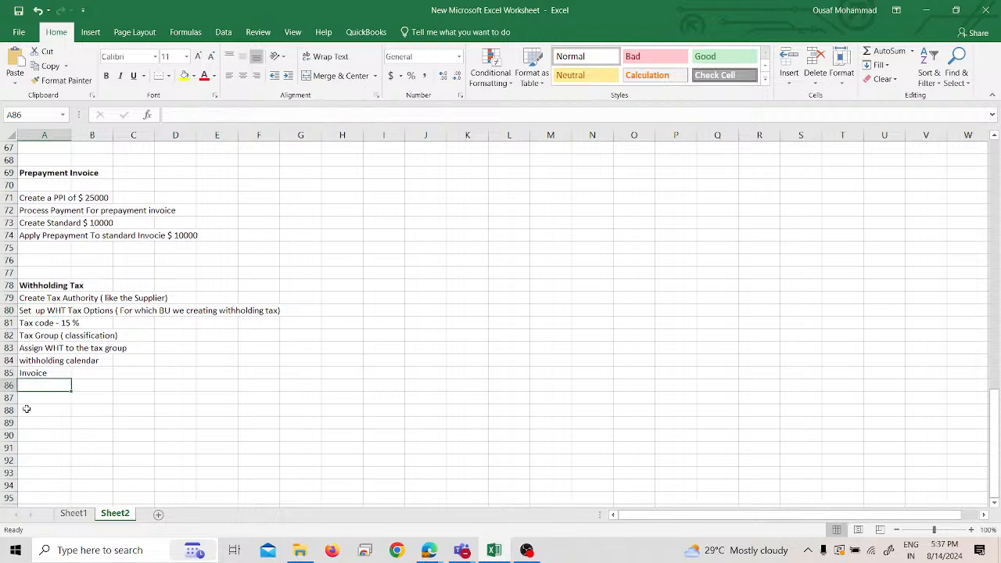
click(61, 361)
double_click(60, 361)
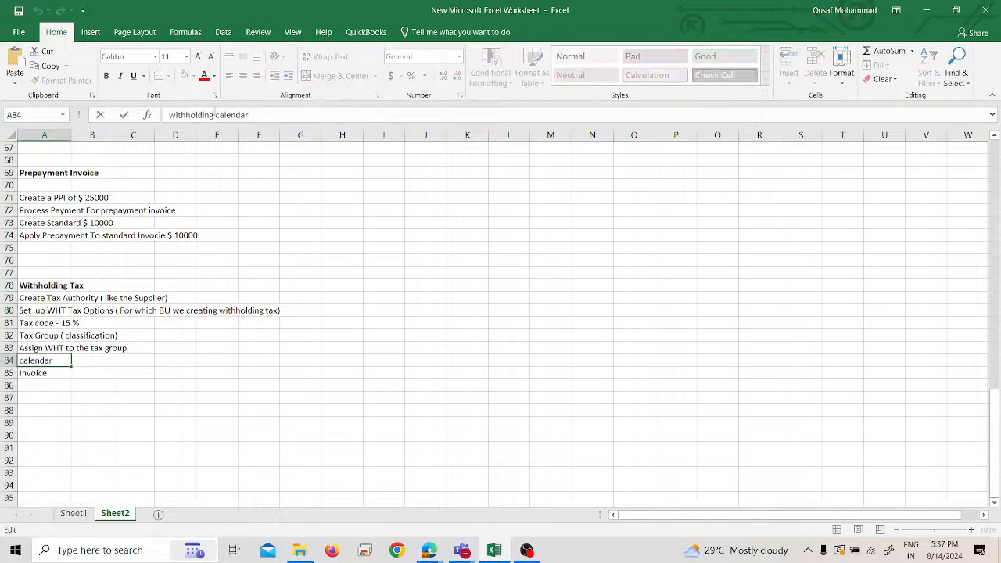
double_click(60, 362)
text(Paying)
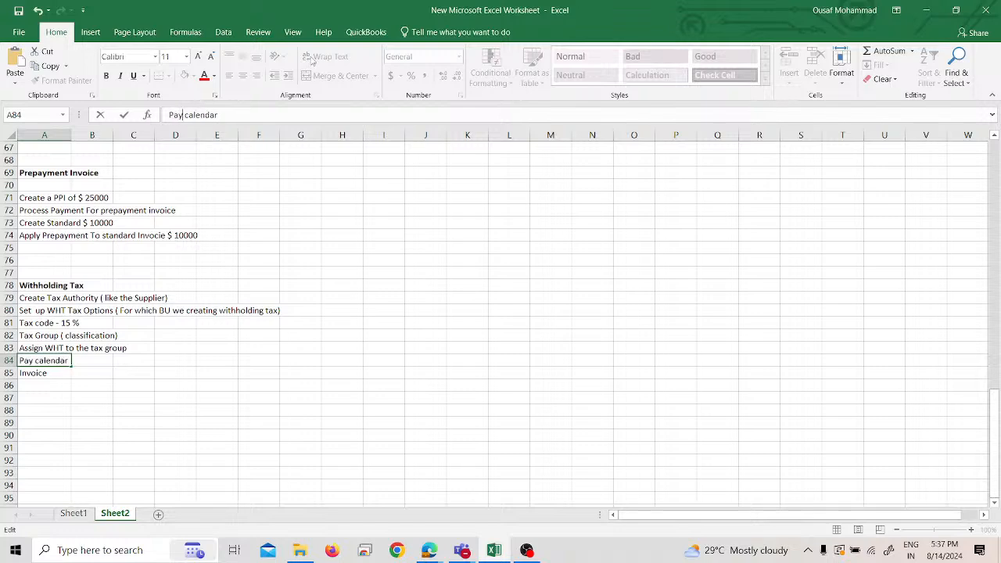
key(Return)
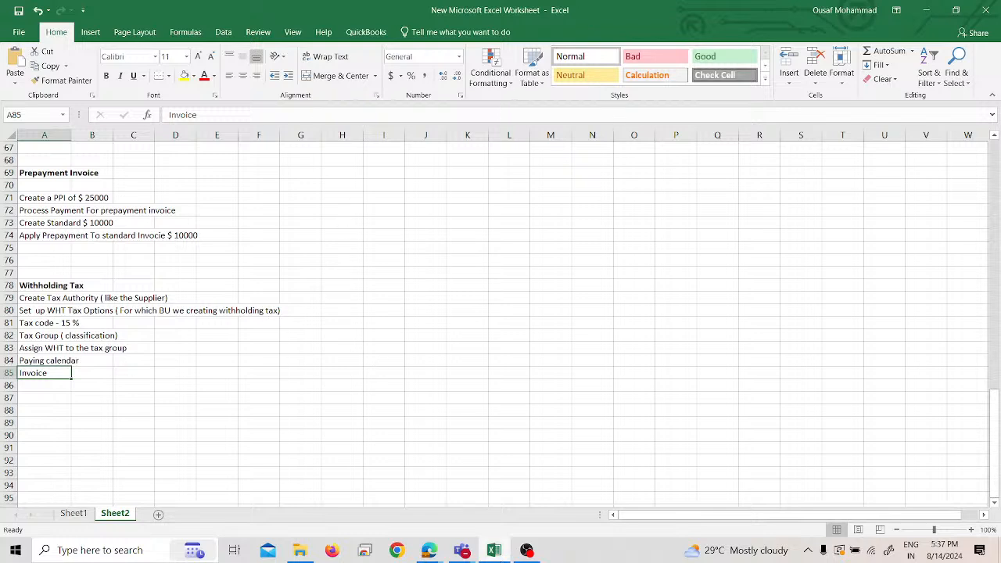
drag(71, 297, 125, 335)
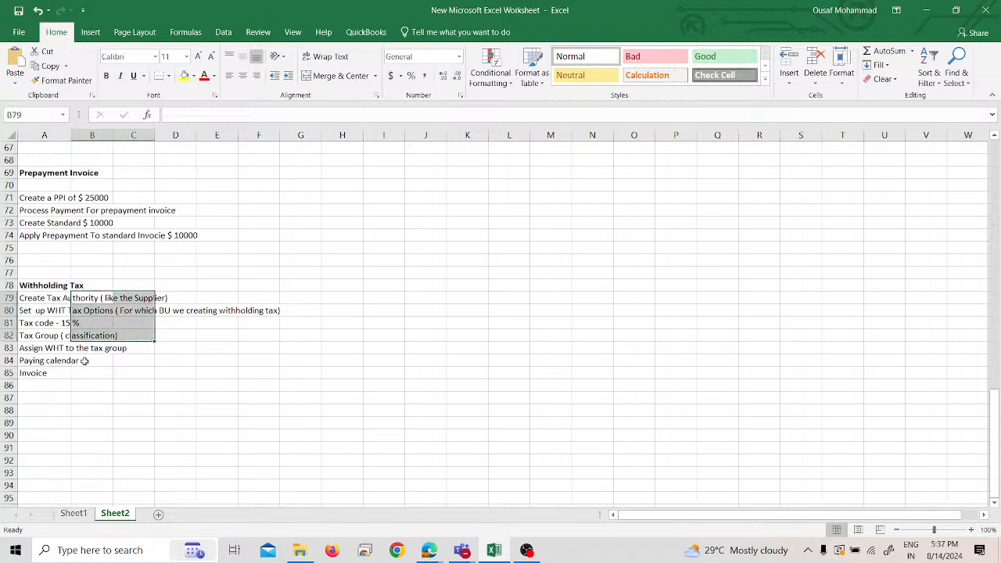
click(85, 360)
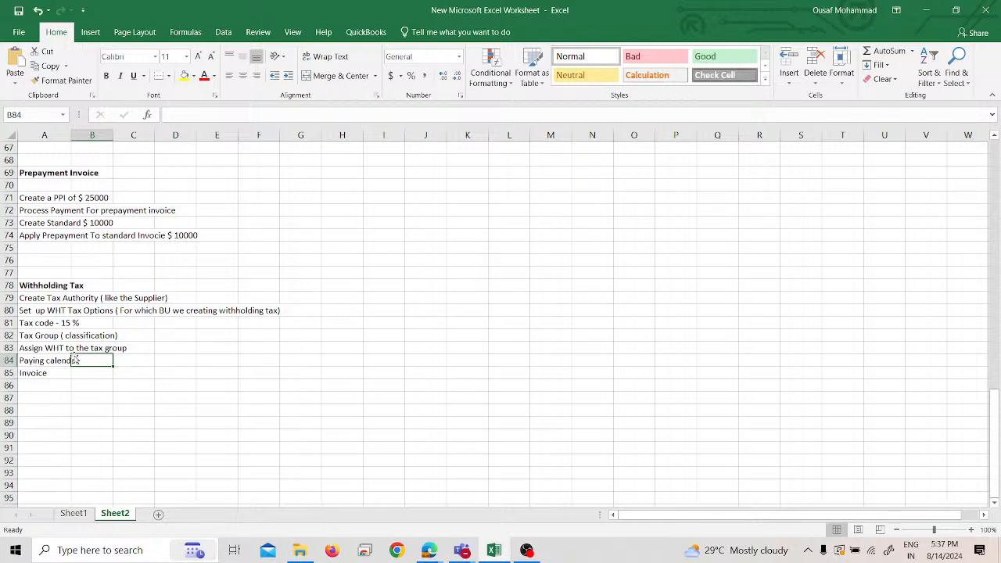
click(22, 360)
drag(39, 309, 137, 323)
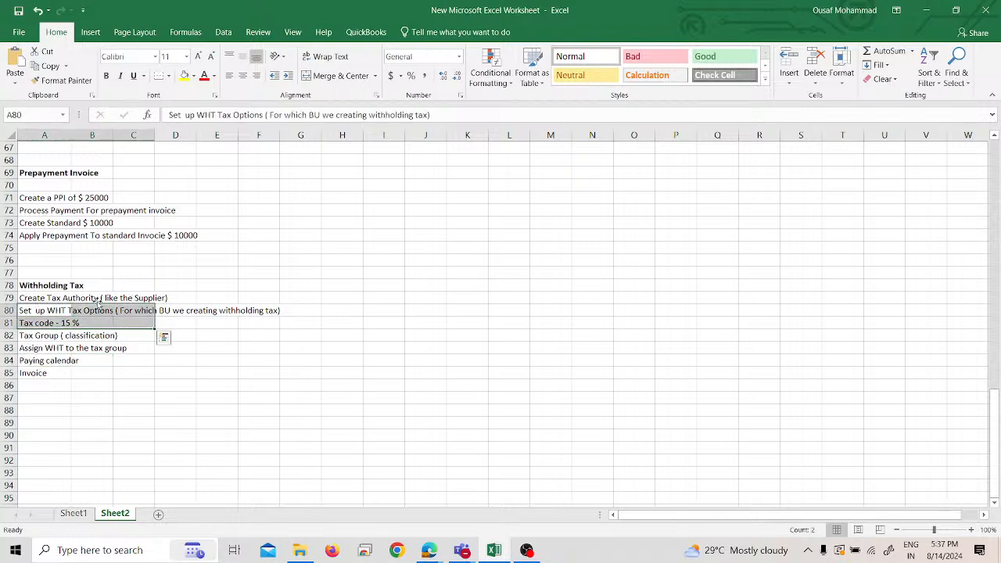
- Switch to the Invoice Workbench browser window and open Setup and Maintenance
mouse_move(429, 550)
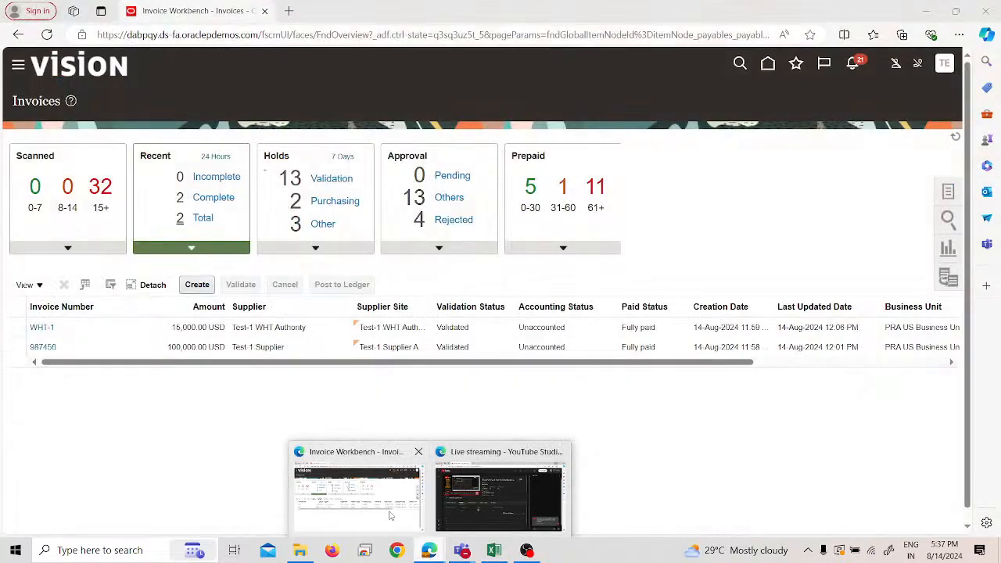
click(390, 515)
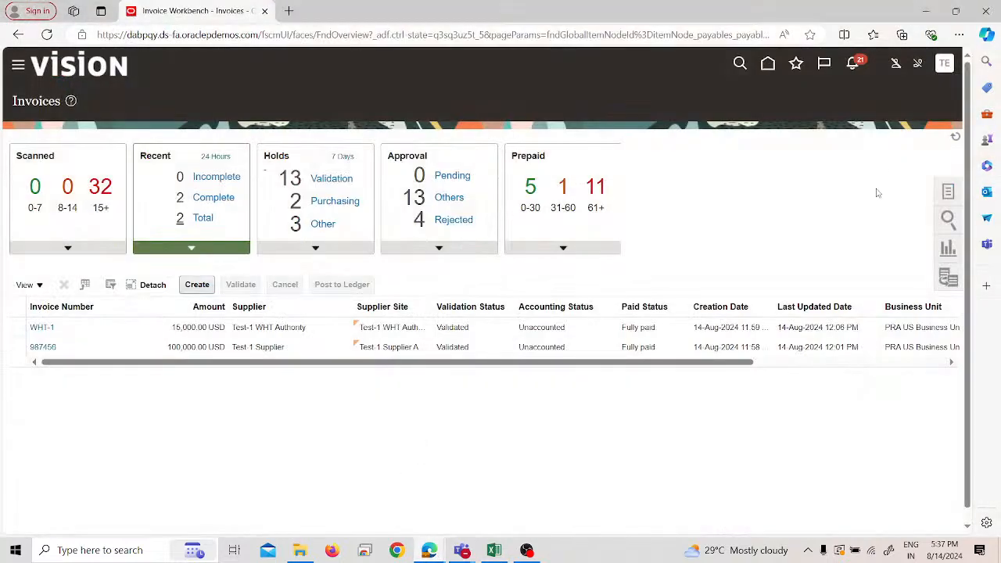
click(954, 186)
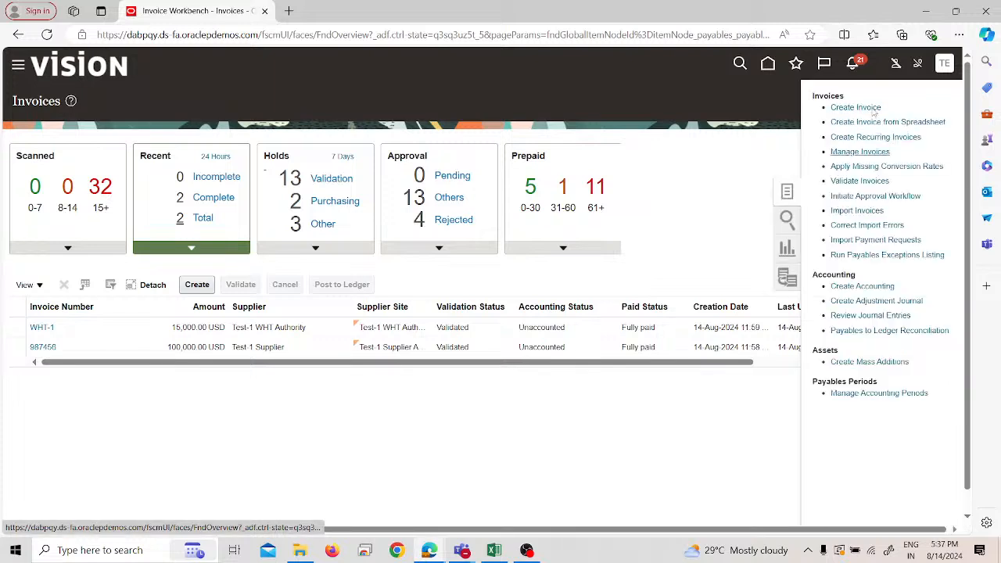
click(945, 63)
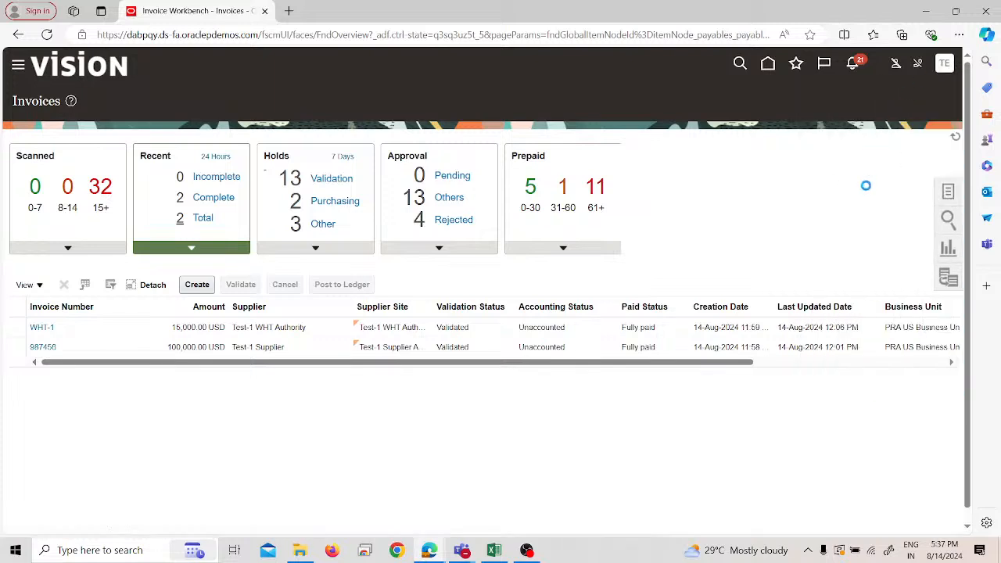
click(743, 257)
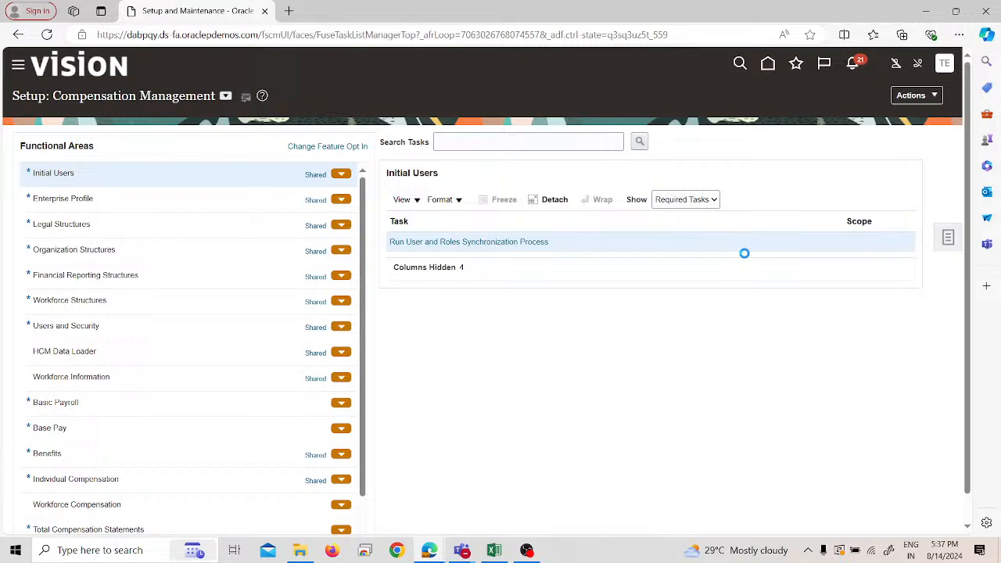
- Go to the implementation projects and open the project Test_1_IMPL
click(949, 238)
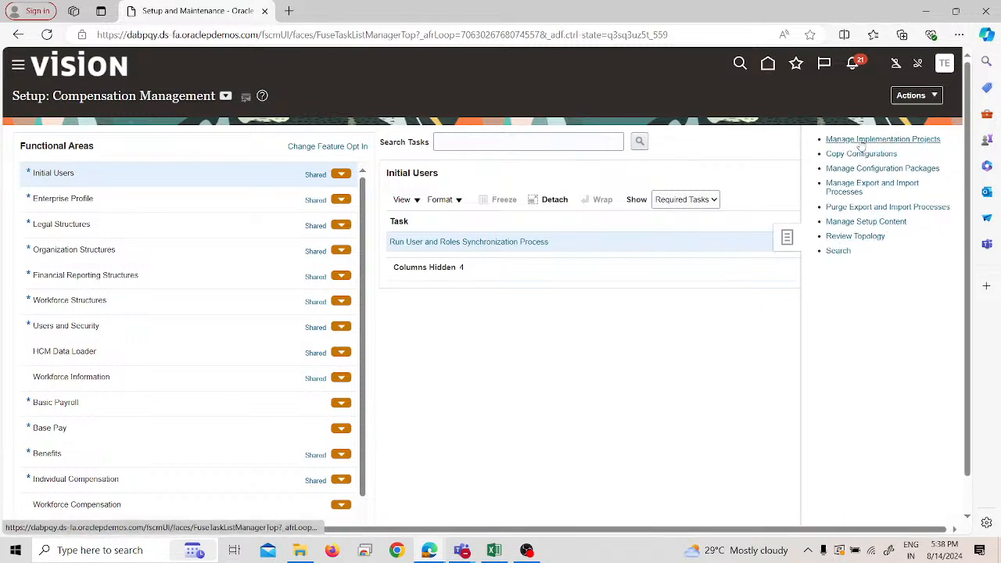
click(861, 140)
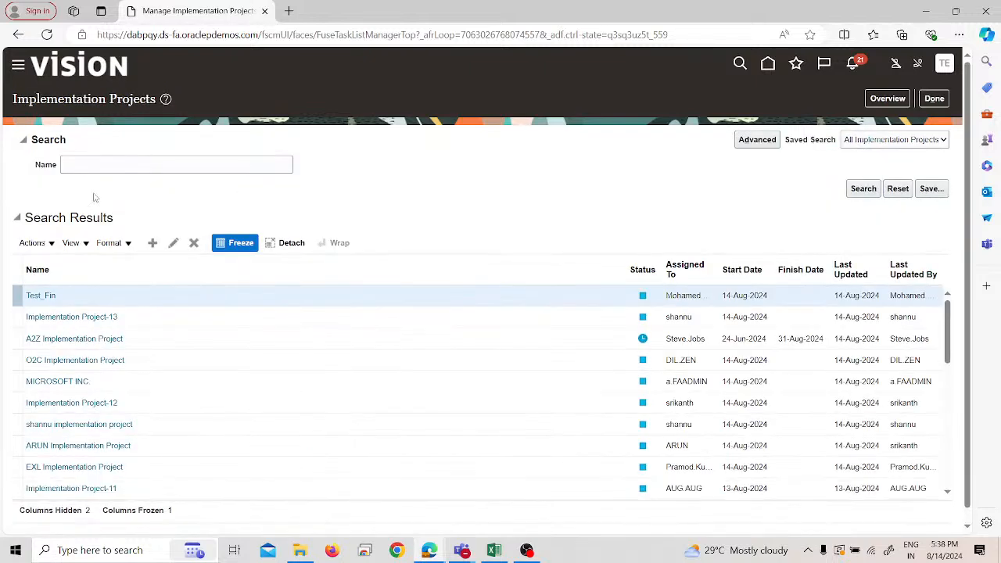
click(873, 101)
click(90, 225)
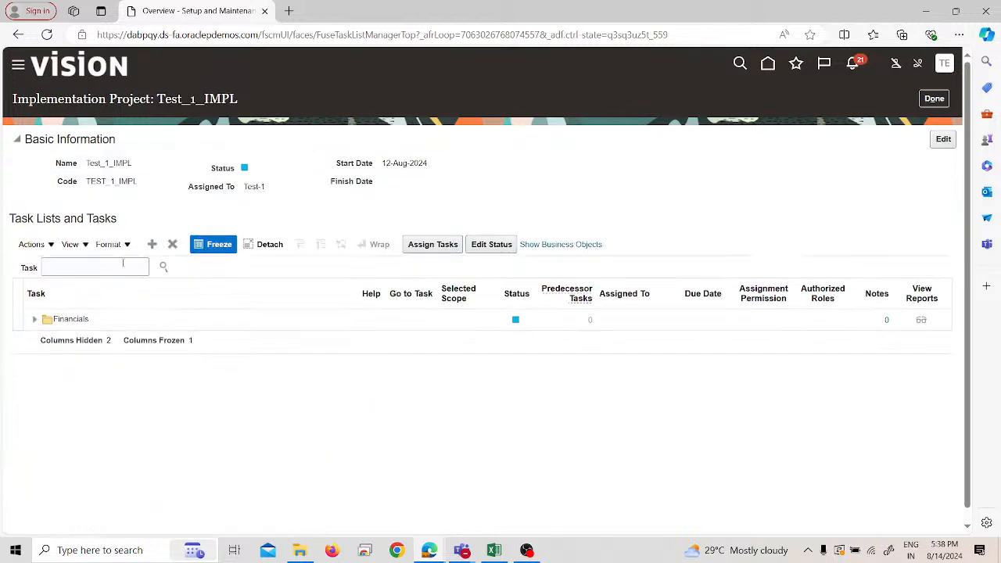
- Search the project's tasks for "payables calendar" and open the Manage Payables Calendars task
click(123, 265)
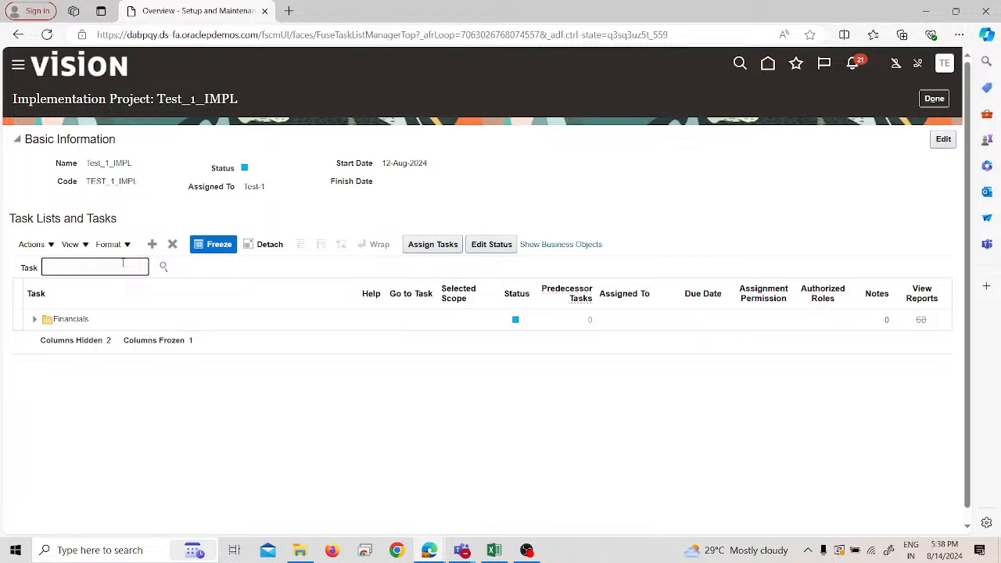
text(payables calendar)
key(Return)
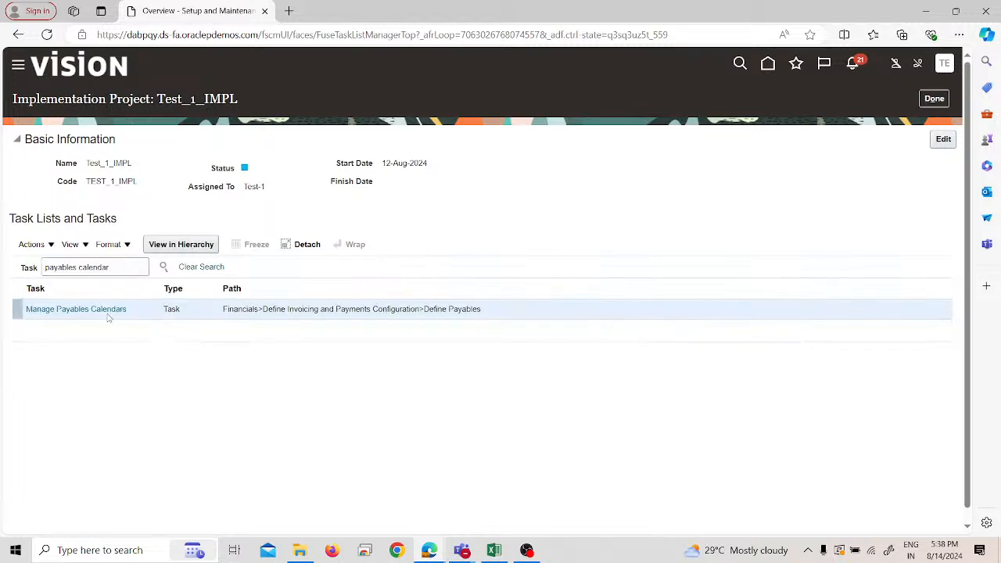
click(104, 312)
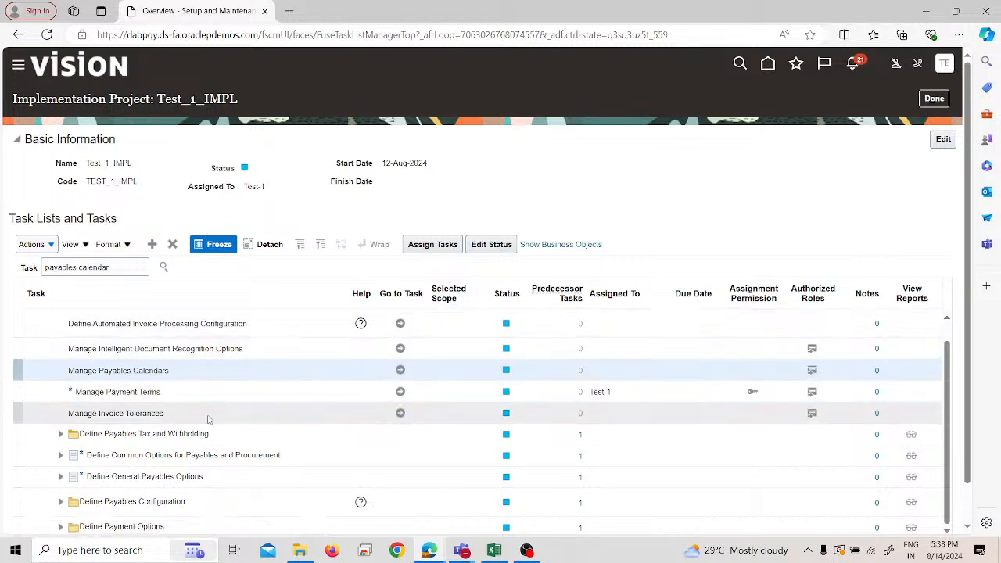
click(401, 373)
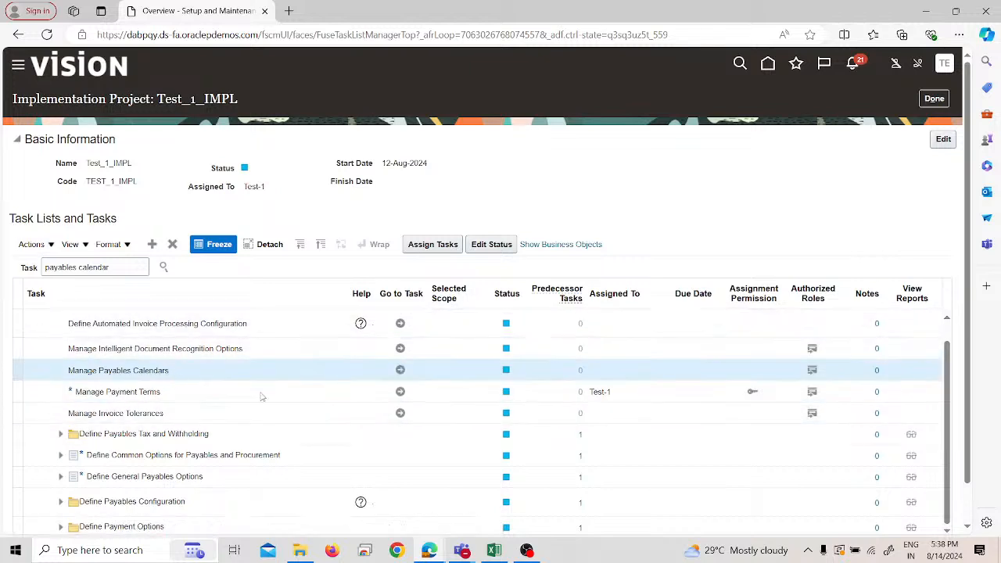
click(398, 369)
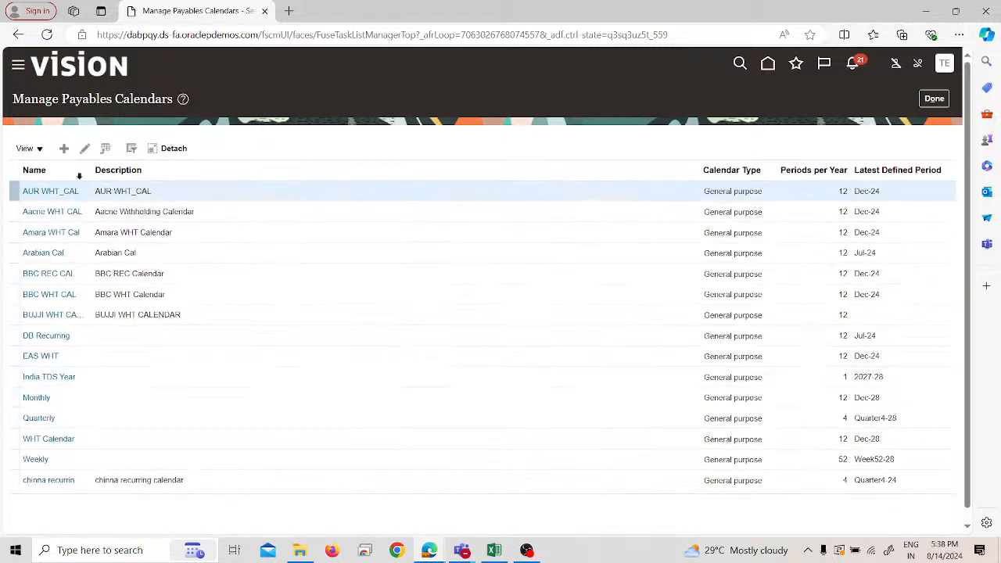
- Start a new payables calendar and enter Test-1 PC as both its name and description
click(64, 148)
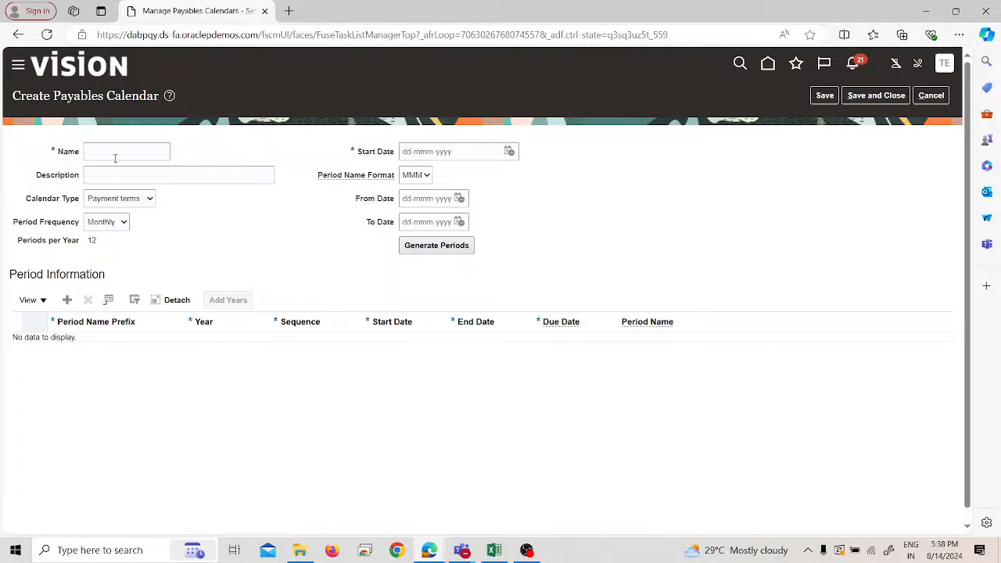
click(115, 156)
text(Test-1 PC)
triple_click(124, 151)
key(ctrl+c)
click(145, 172)
key(ctrl+v)
- Set the calendar type to General purpose and the start date to 14-Aug-2024
click(150, 199)
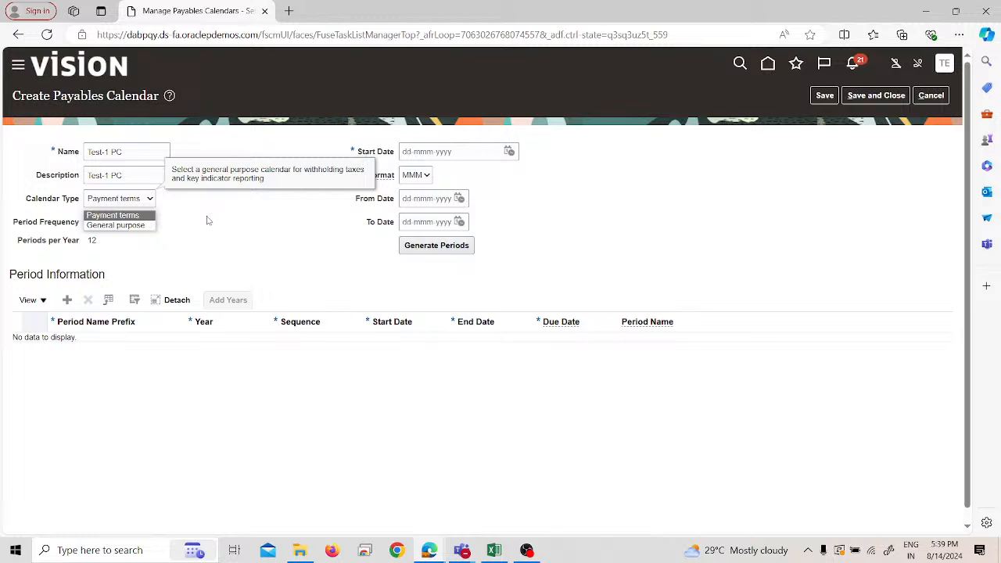
click(138, 224)
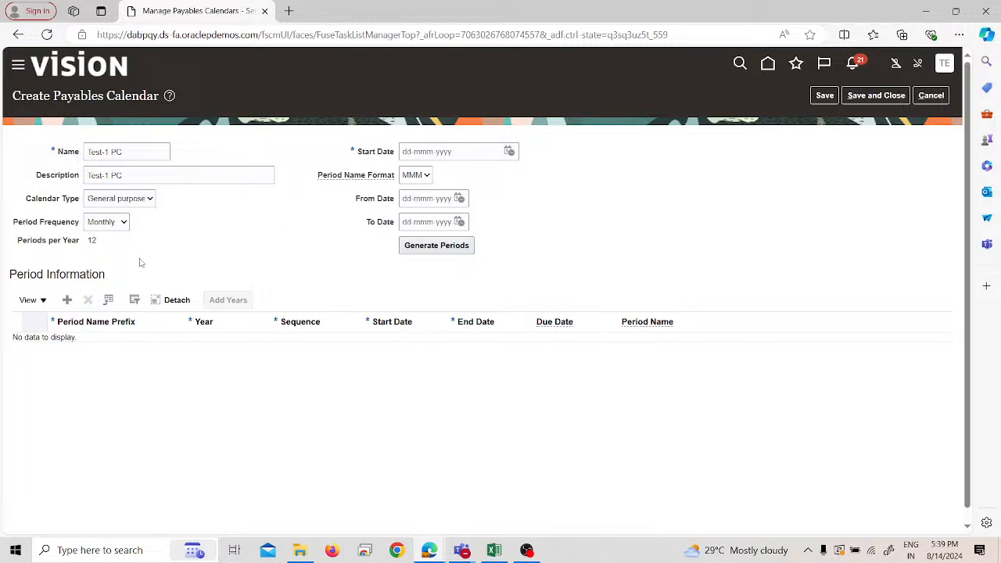
click(508, 152)
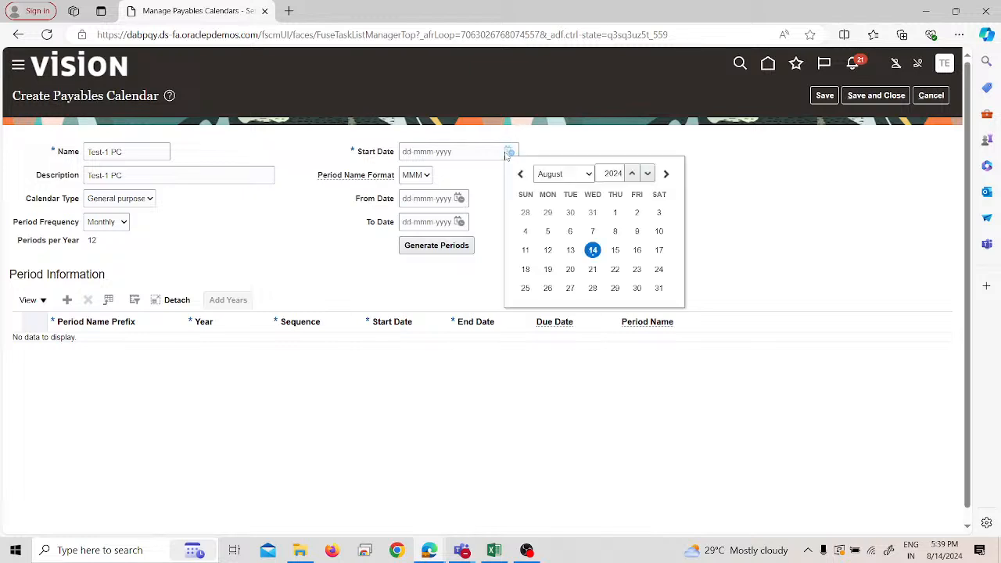
click(593, 251)
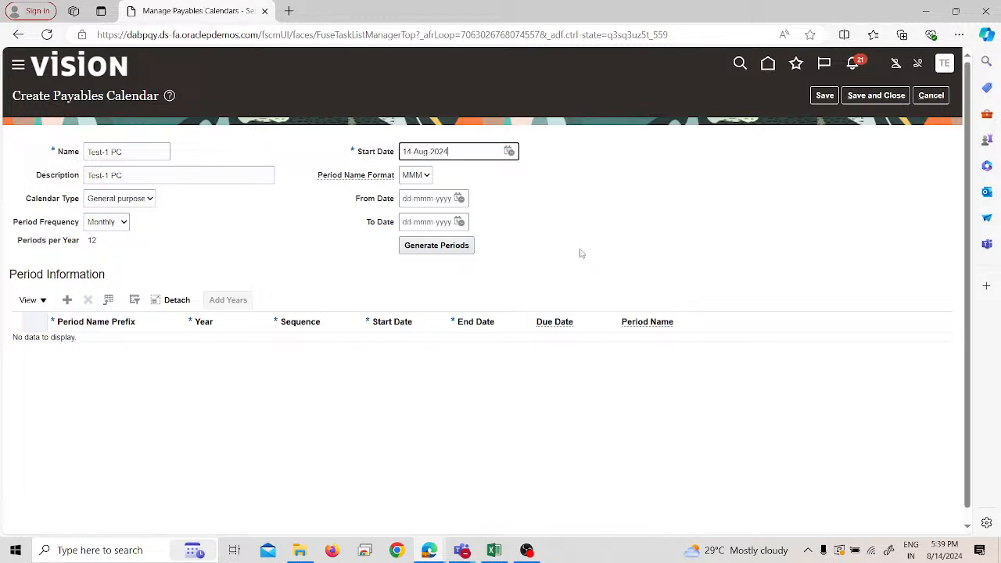
- Generate the monthly periods of the Test-1 PC calendar using the MMM period name format
click(422, 176)
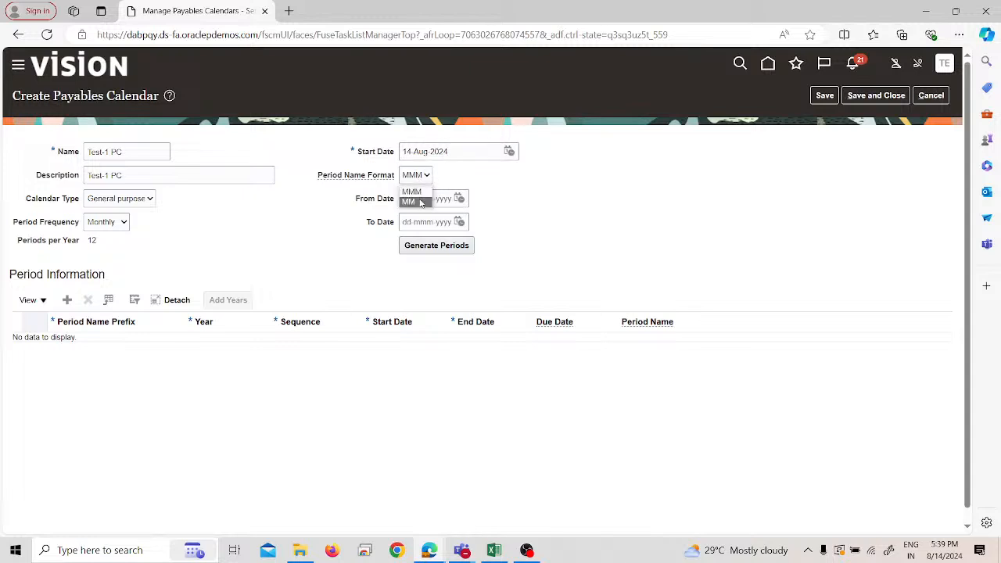
click(543, 205)
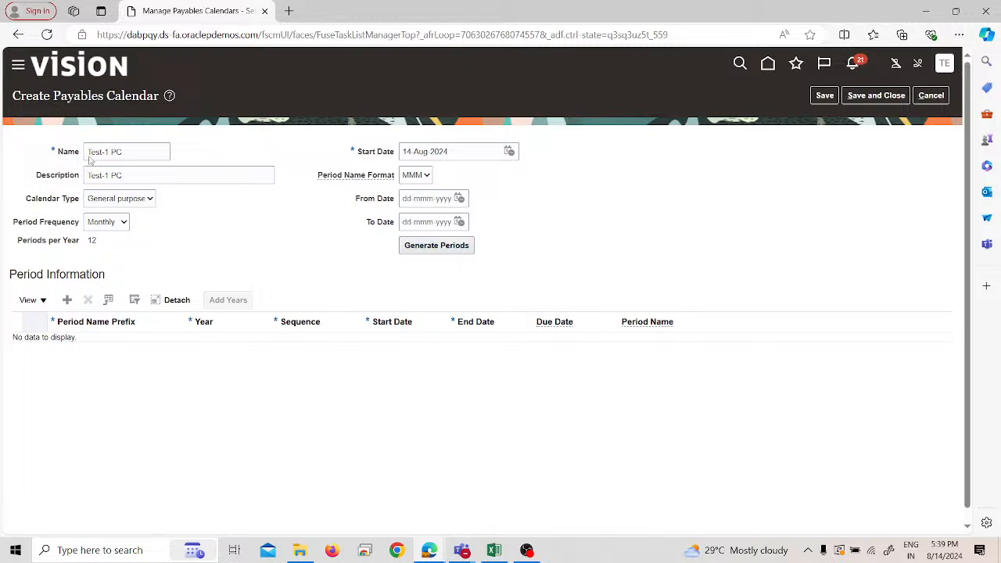
click(414, 247)
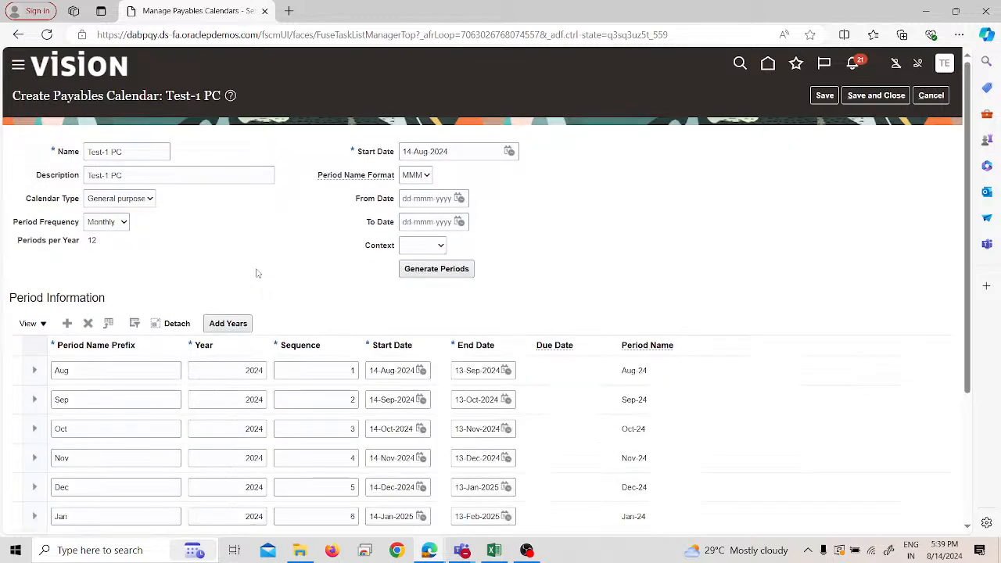
scroll(262, 223, down, 2)
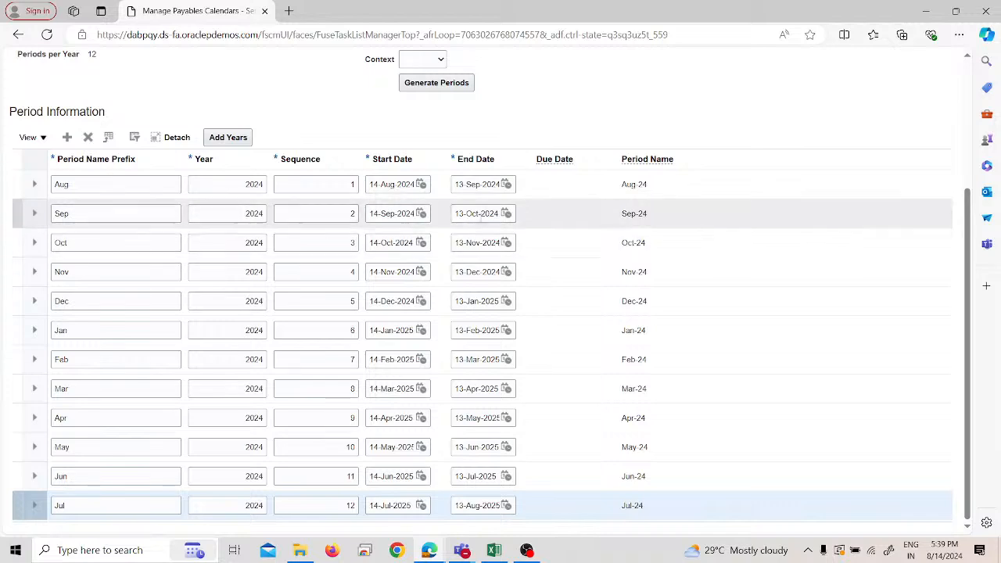
scroll(201, 180, up, 3)
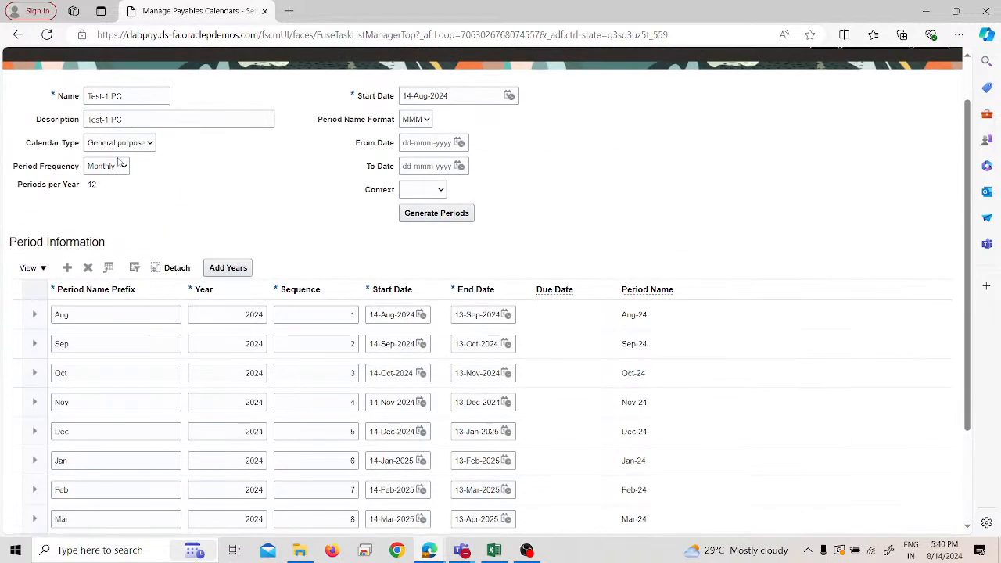
scroll(232, 226, down, 2)
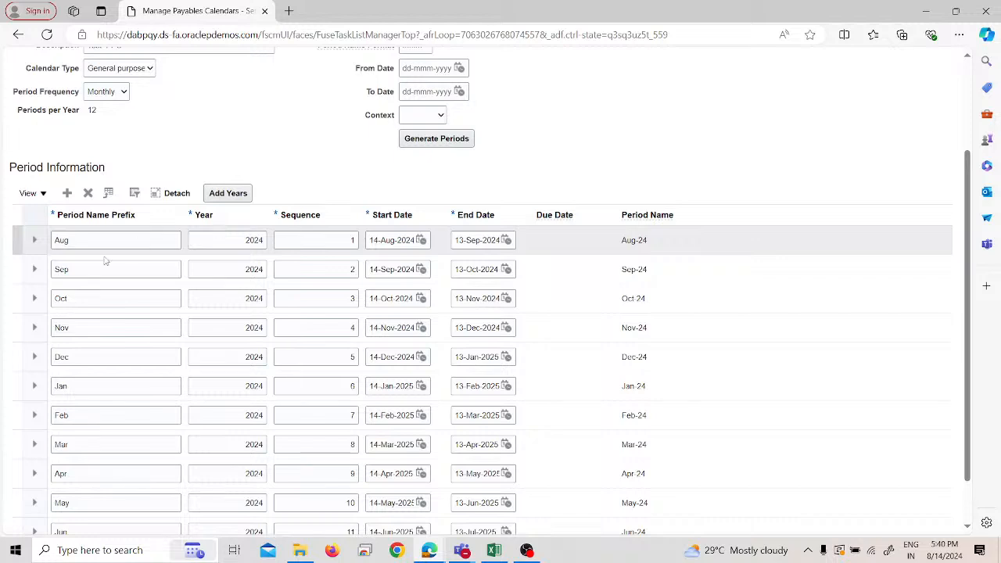
click(230, 198)
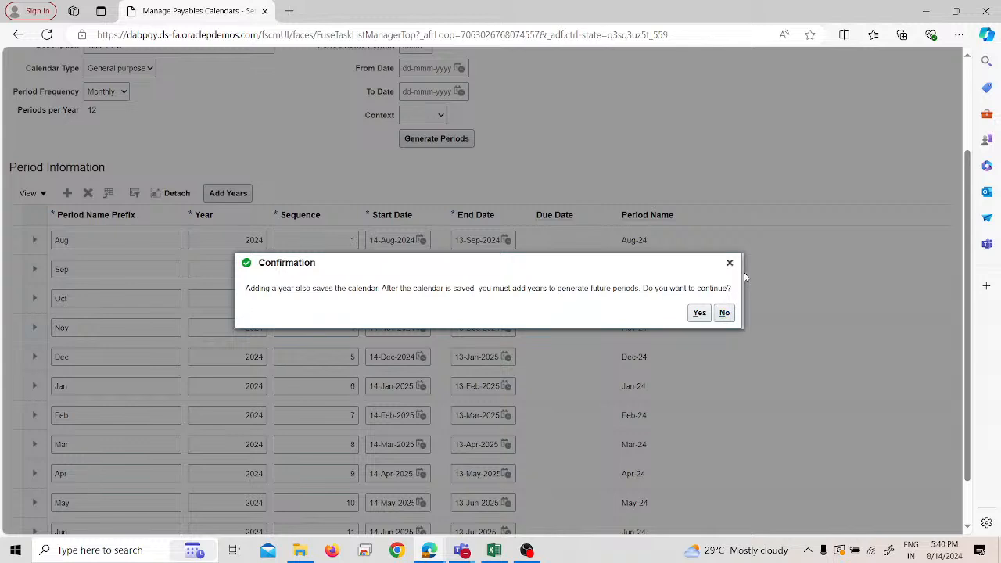
click(724, 313)
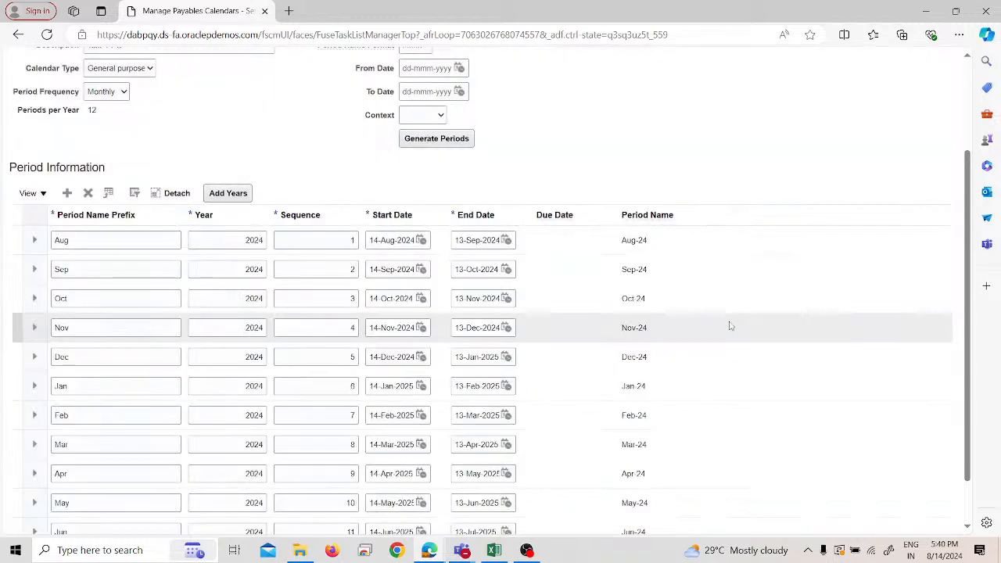
- Review the generated period rows, and save and close the Test-1 PC payables calendar
scroll(256, 220, down, 1)
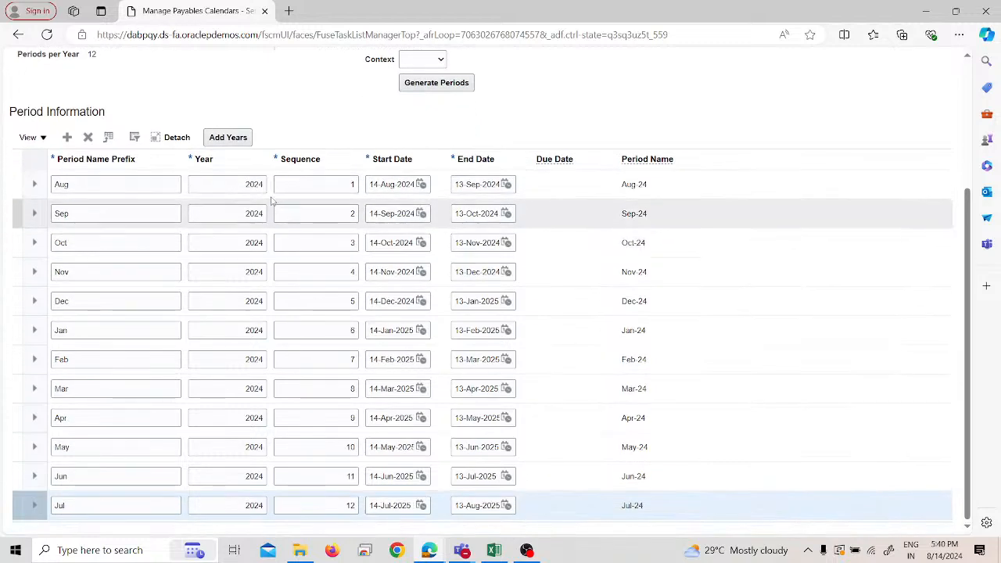
click(234, 181)
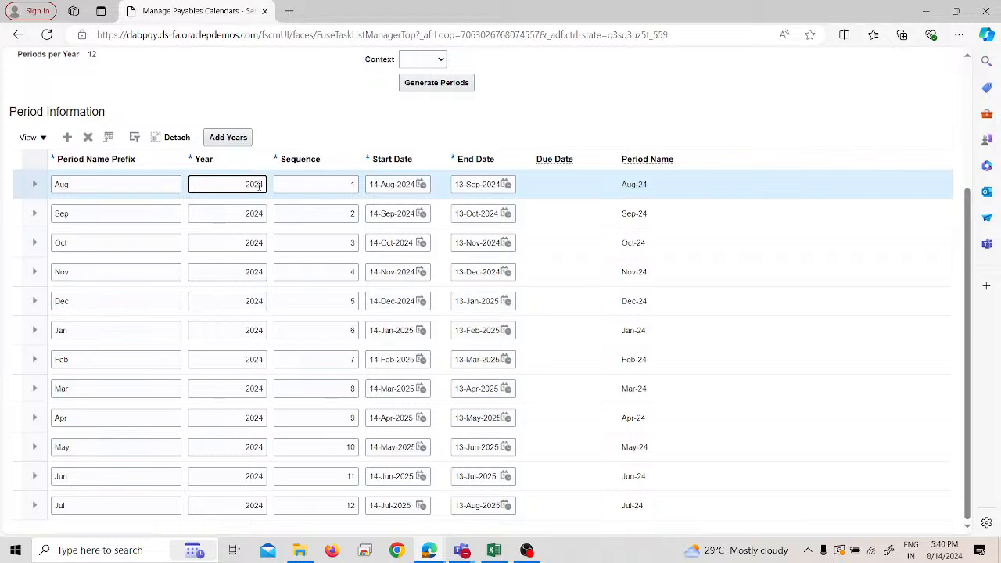
click(289, 188)
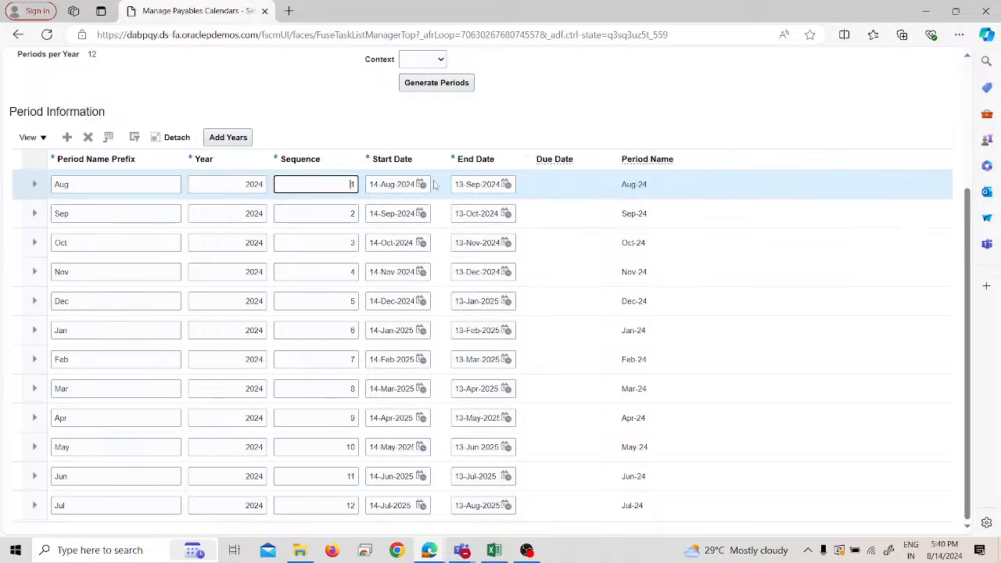
scroll(574, 279, up, 3)
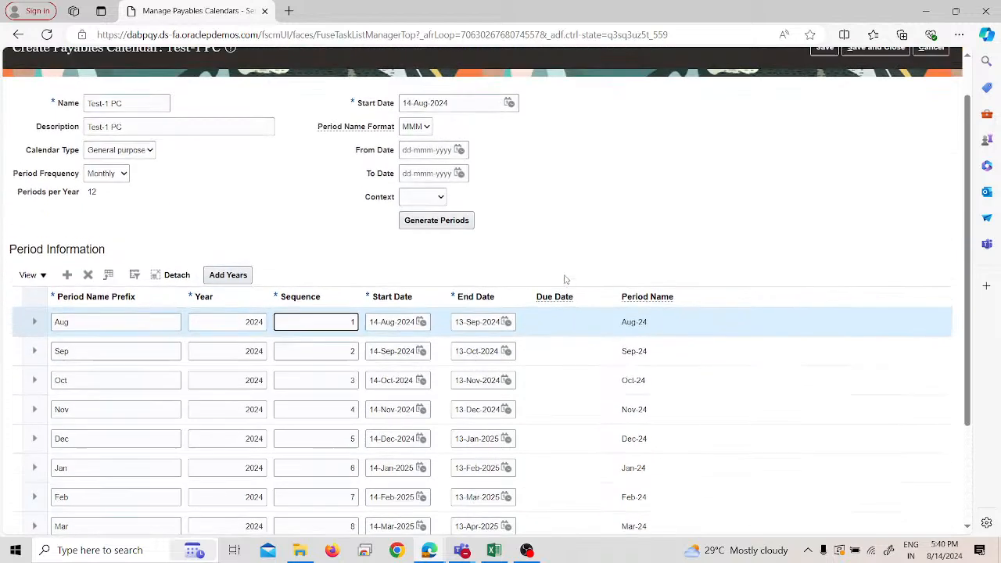
click(871, 96)
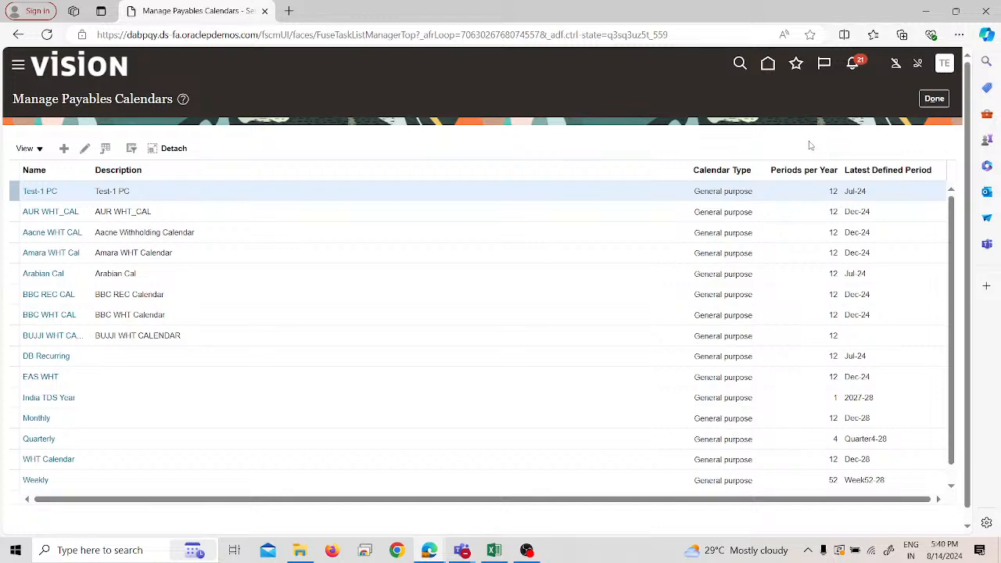
- Leave the payables calendars task and the Test_1_IMPL project, returning to the main Setup and Maintenance page
click(924, 100)
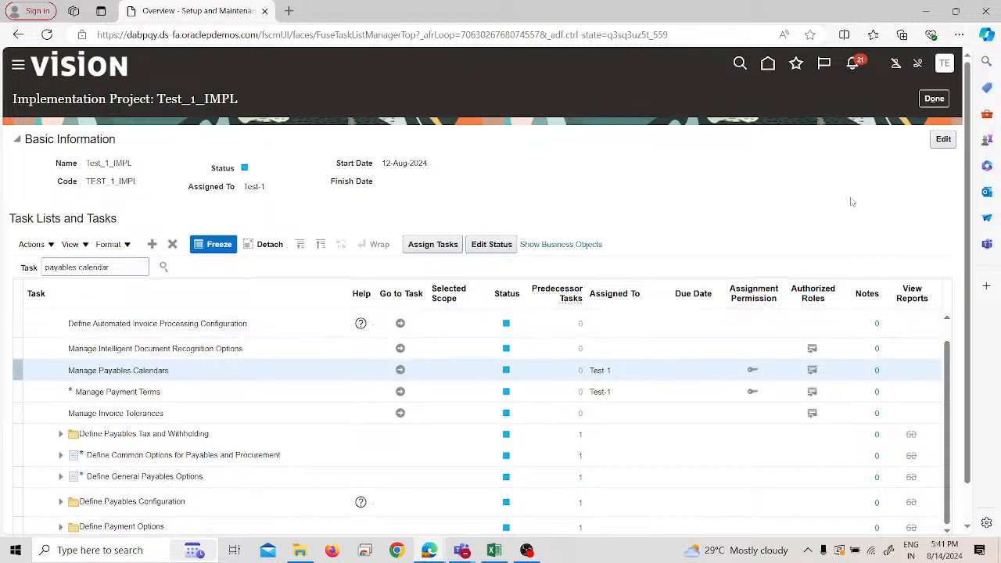
click(935, 99)
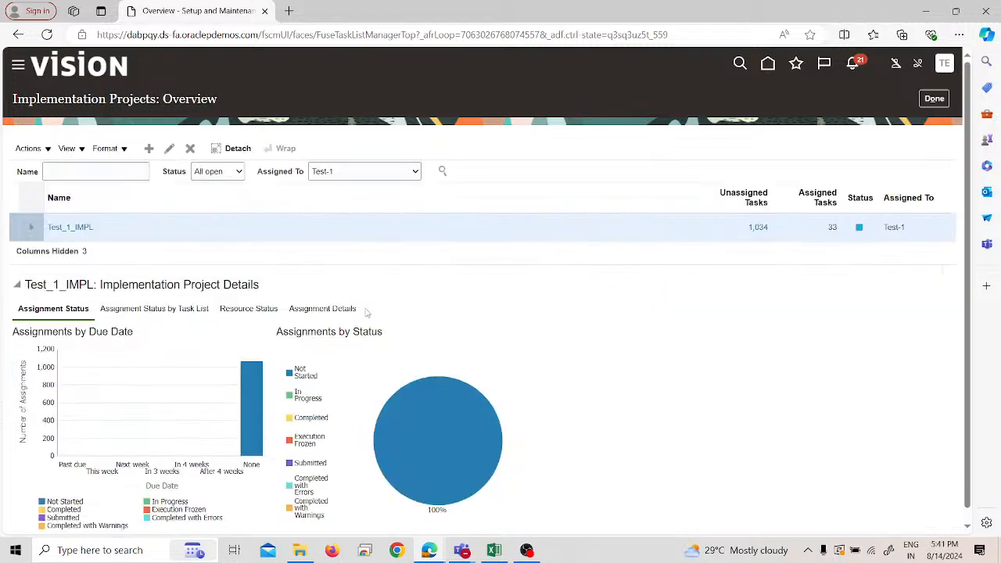
click(934, 100)
click(935, 99)
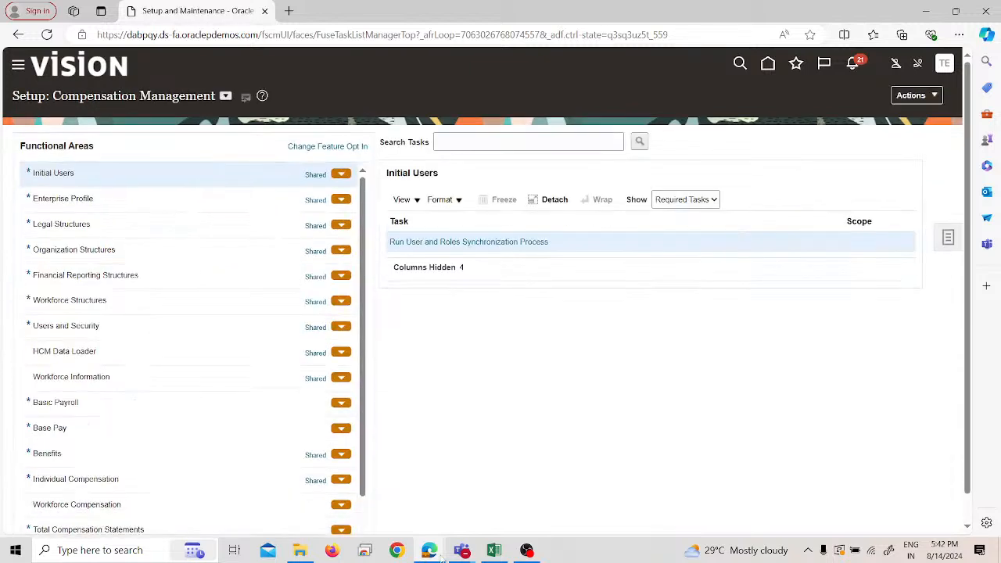
- Switch to the YouTube Studio live streaming window and end the stream
mouse_move(466, 553)
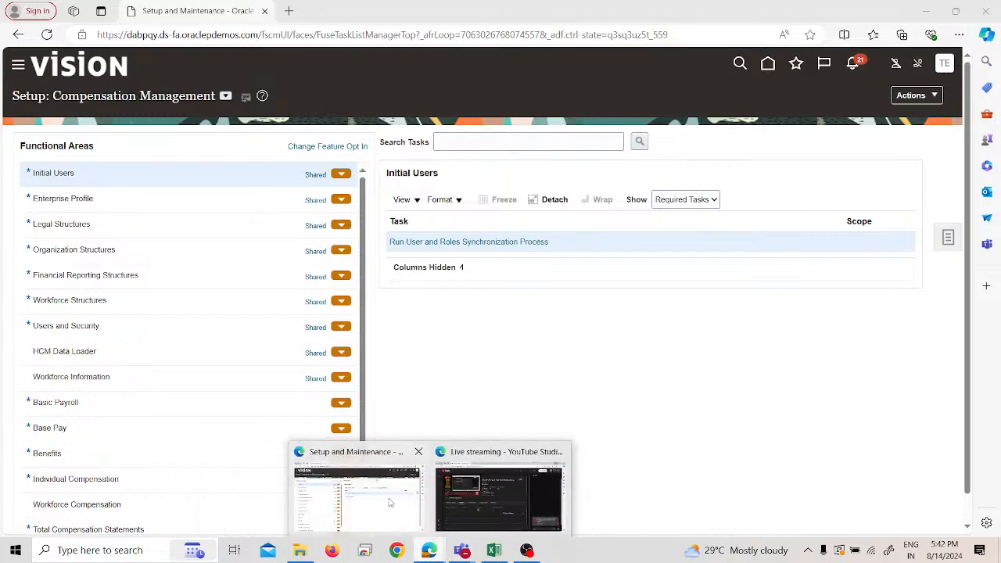
click(454, 502)
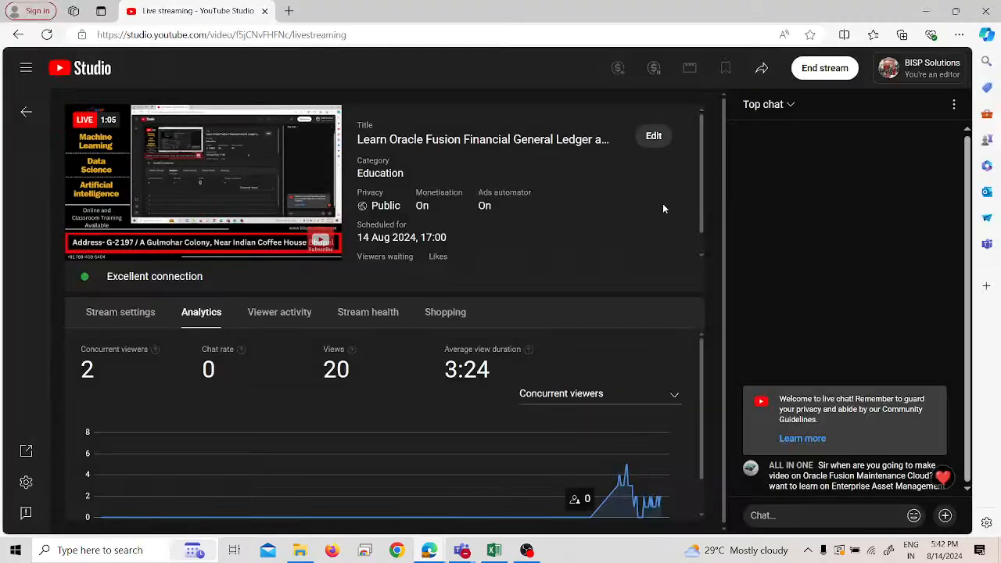
click(814, 71)
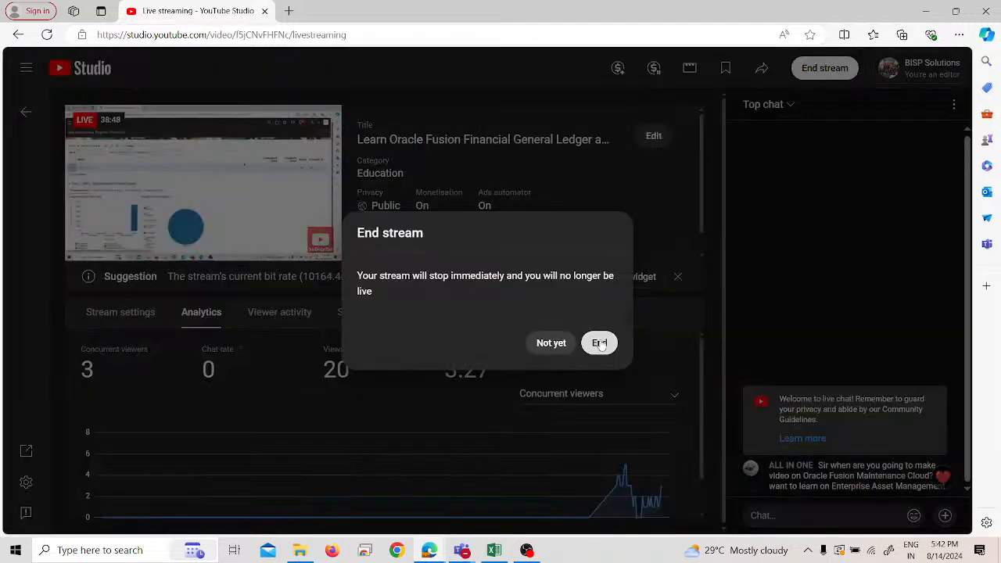